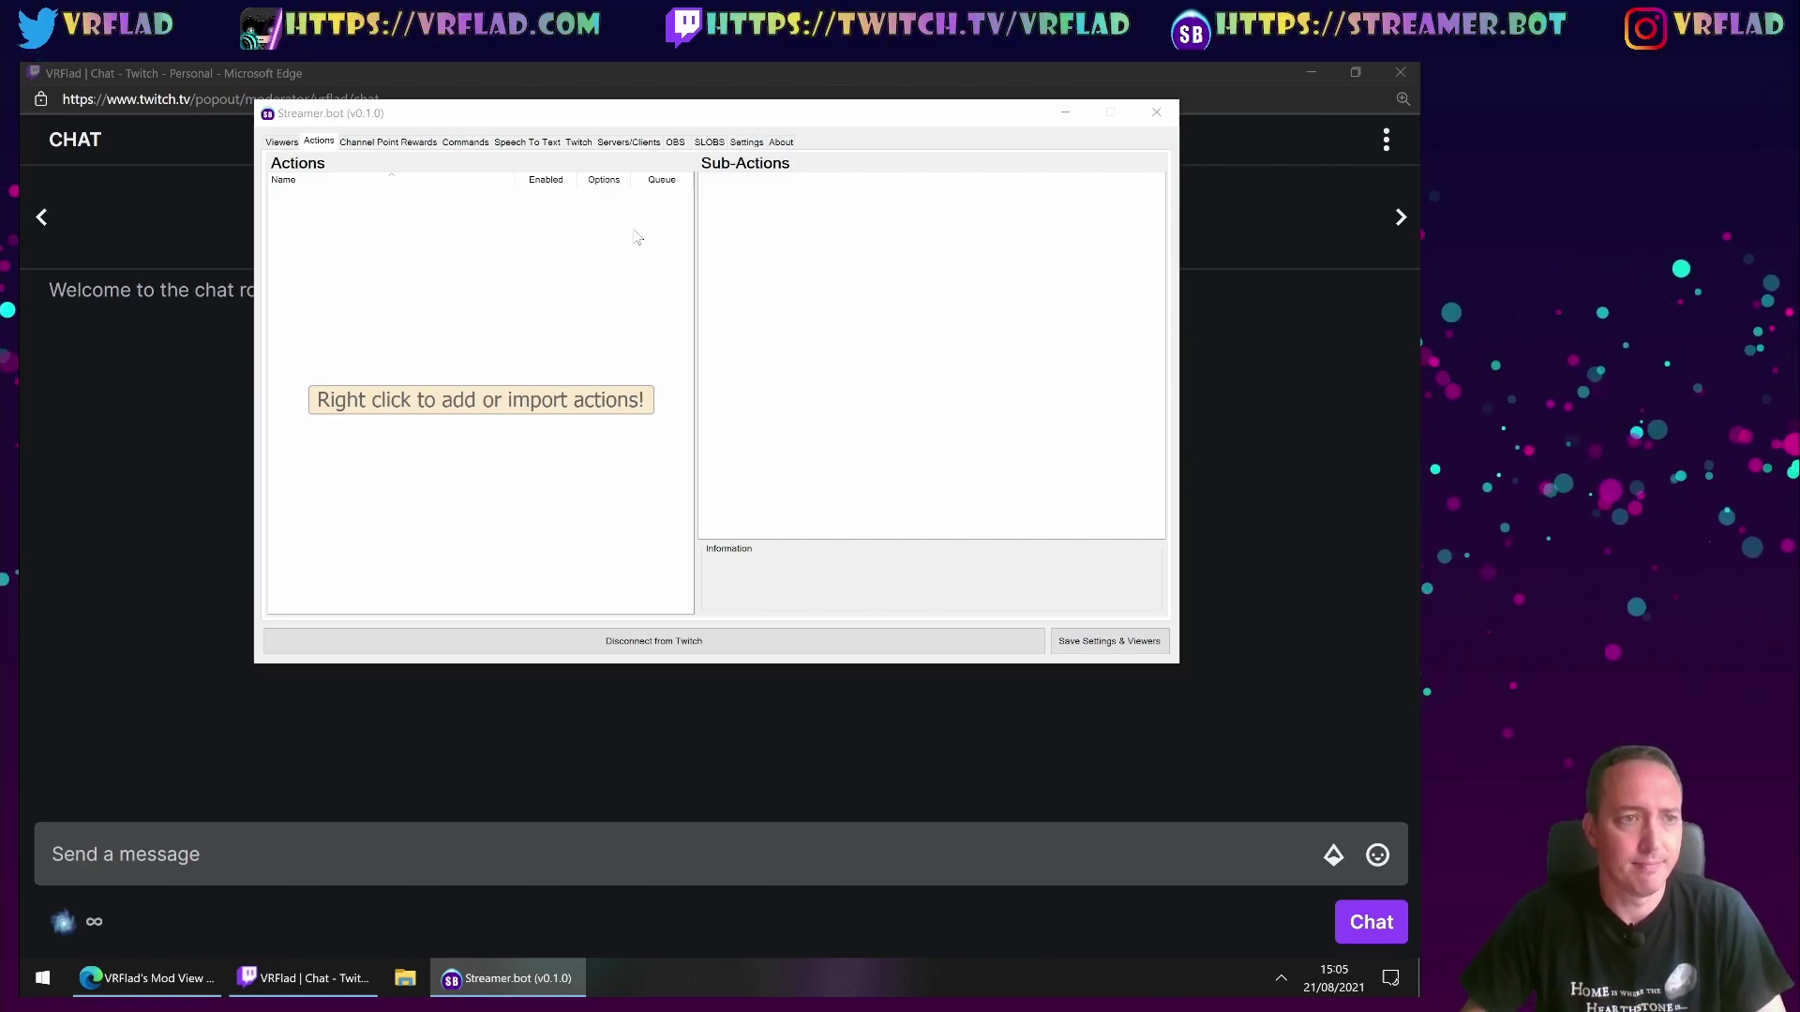
# - Add a new action named "website" in the default queue
pyautogui.rightClick(465, 254)
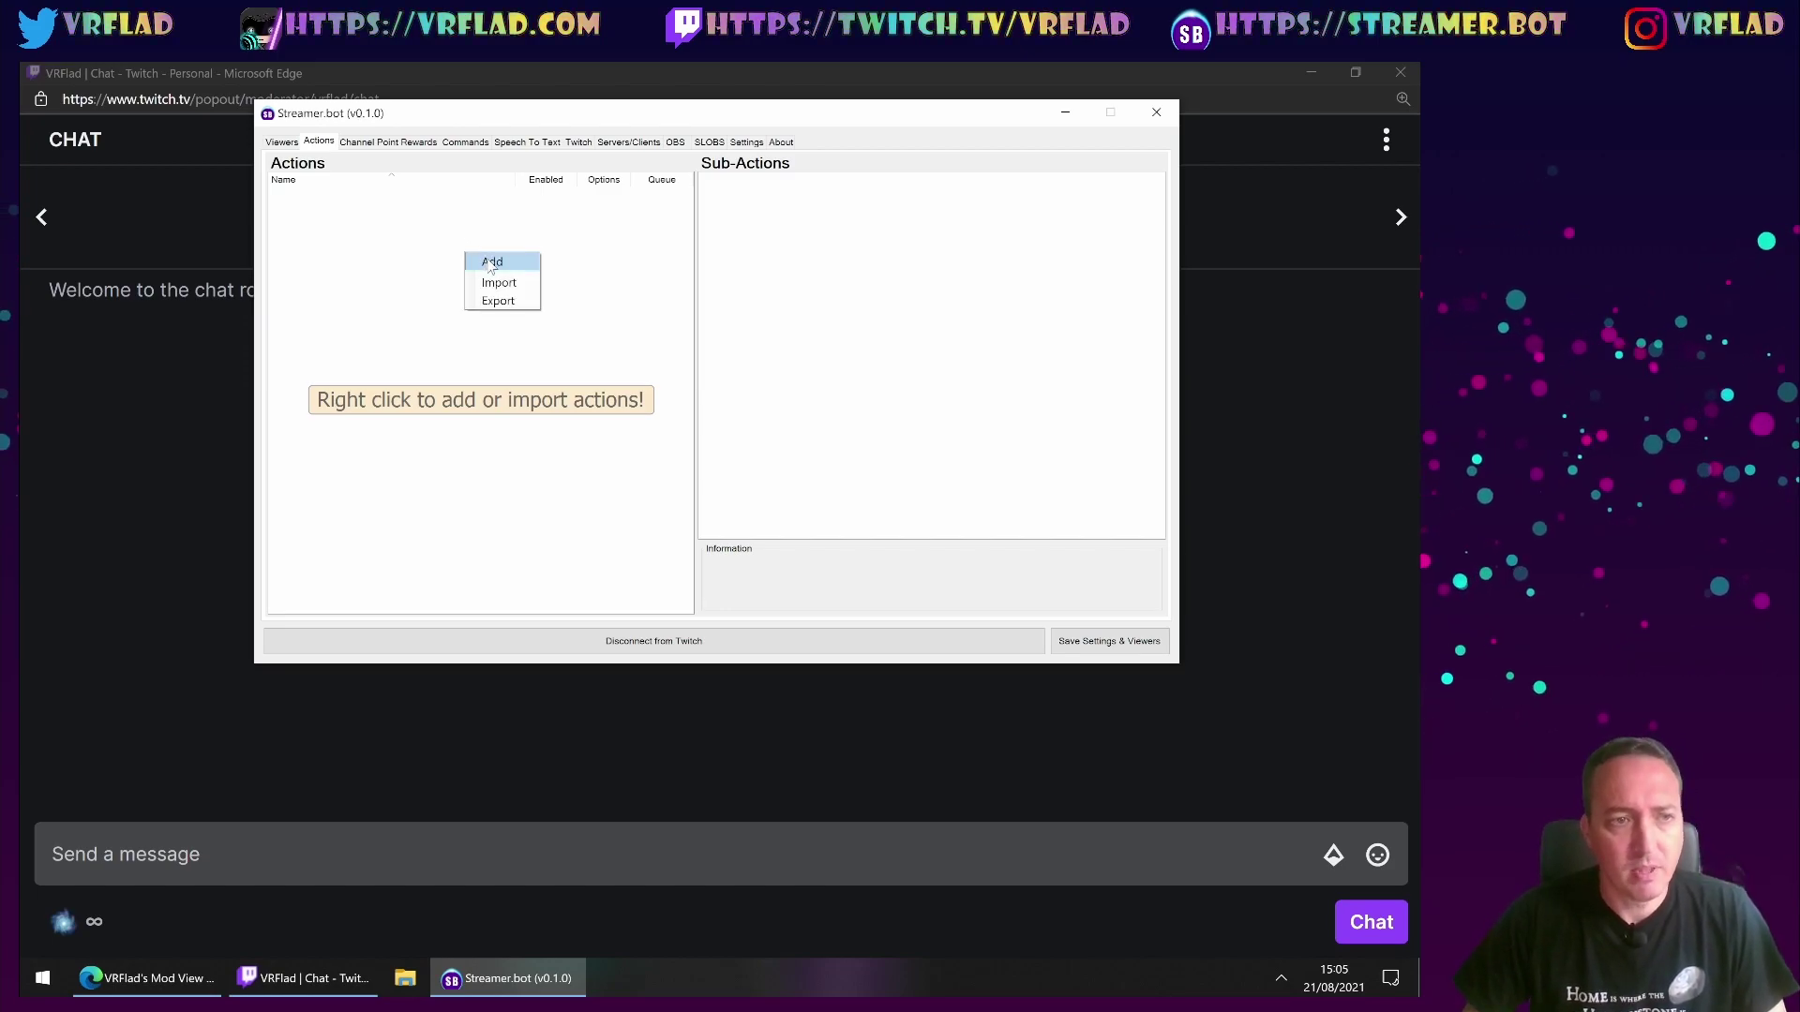
pyautogui.click(489, 264)
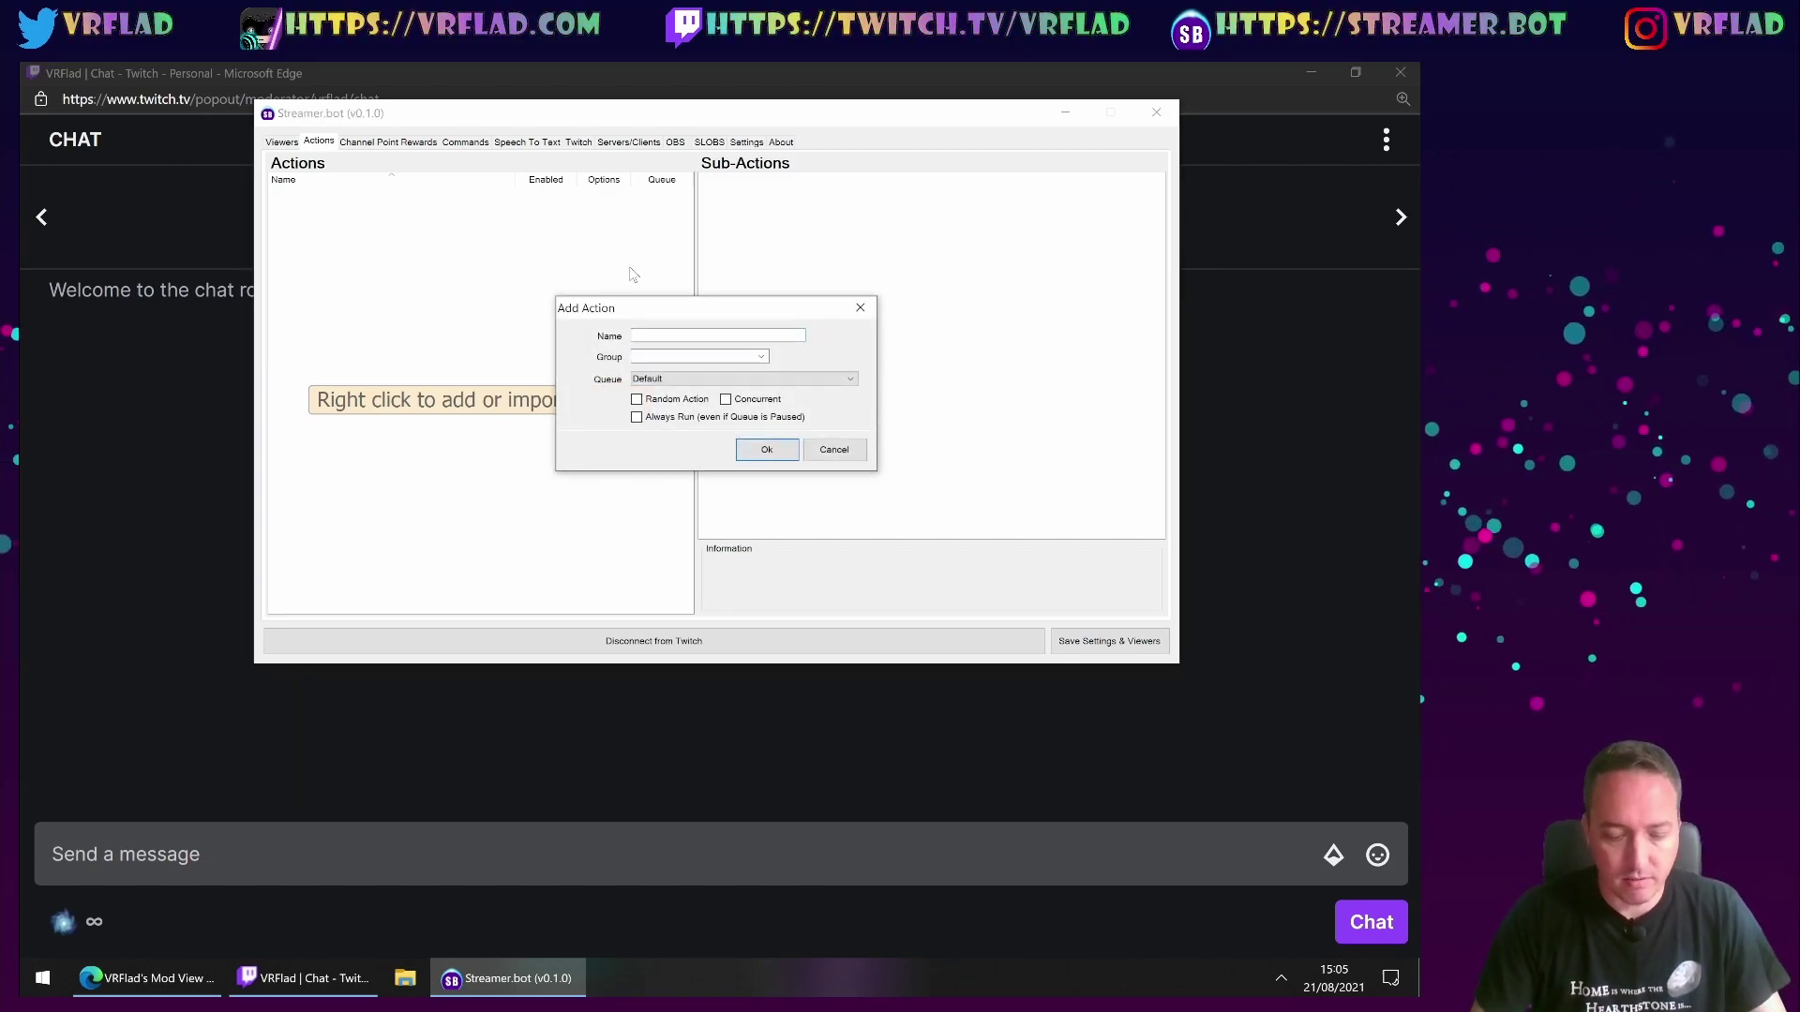
pyautogui.write('website')
pyautogui.press('Return')
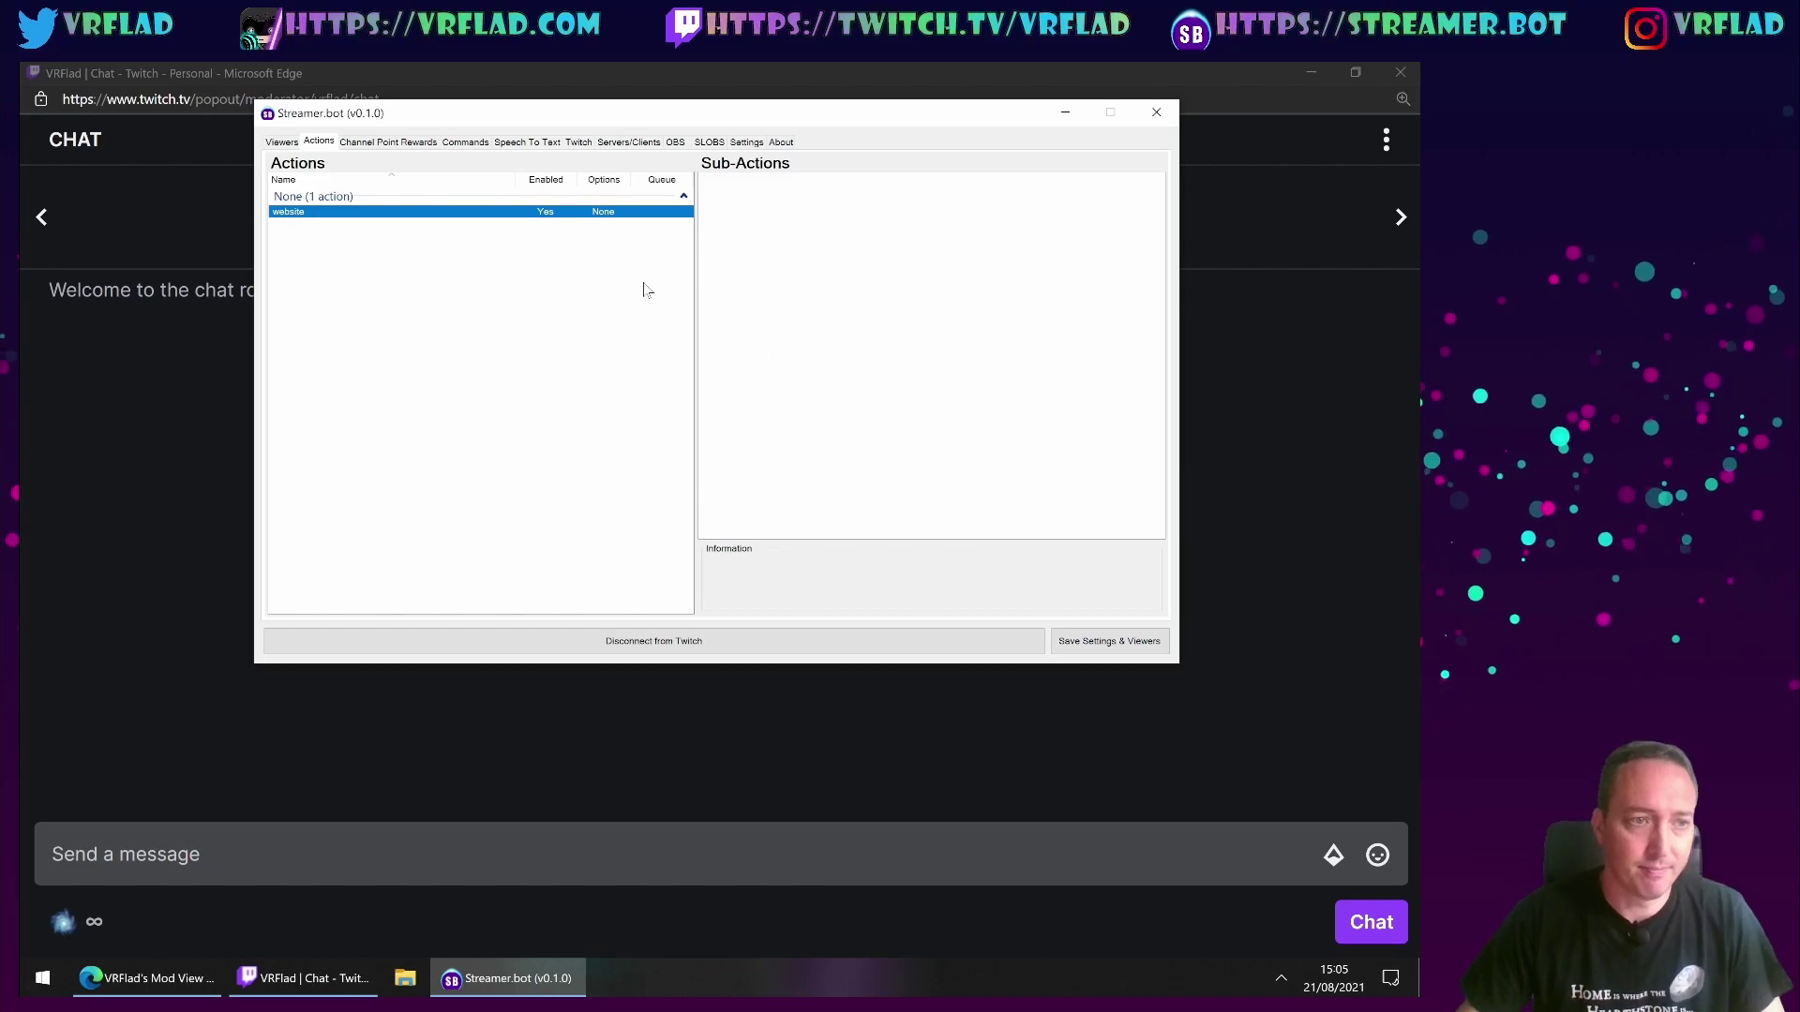
pyautogui.rightClick(753, 249)
pyautogui.moveTo(799, 267)
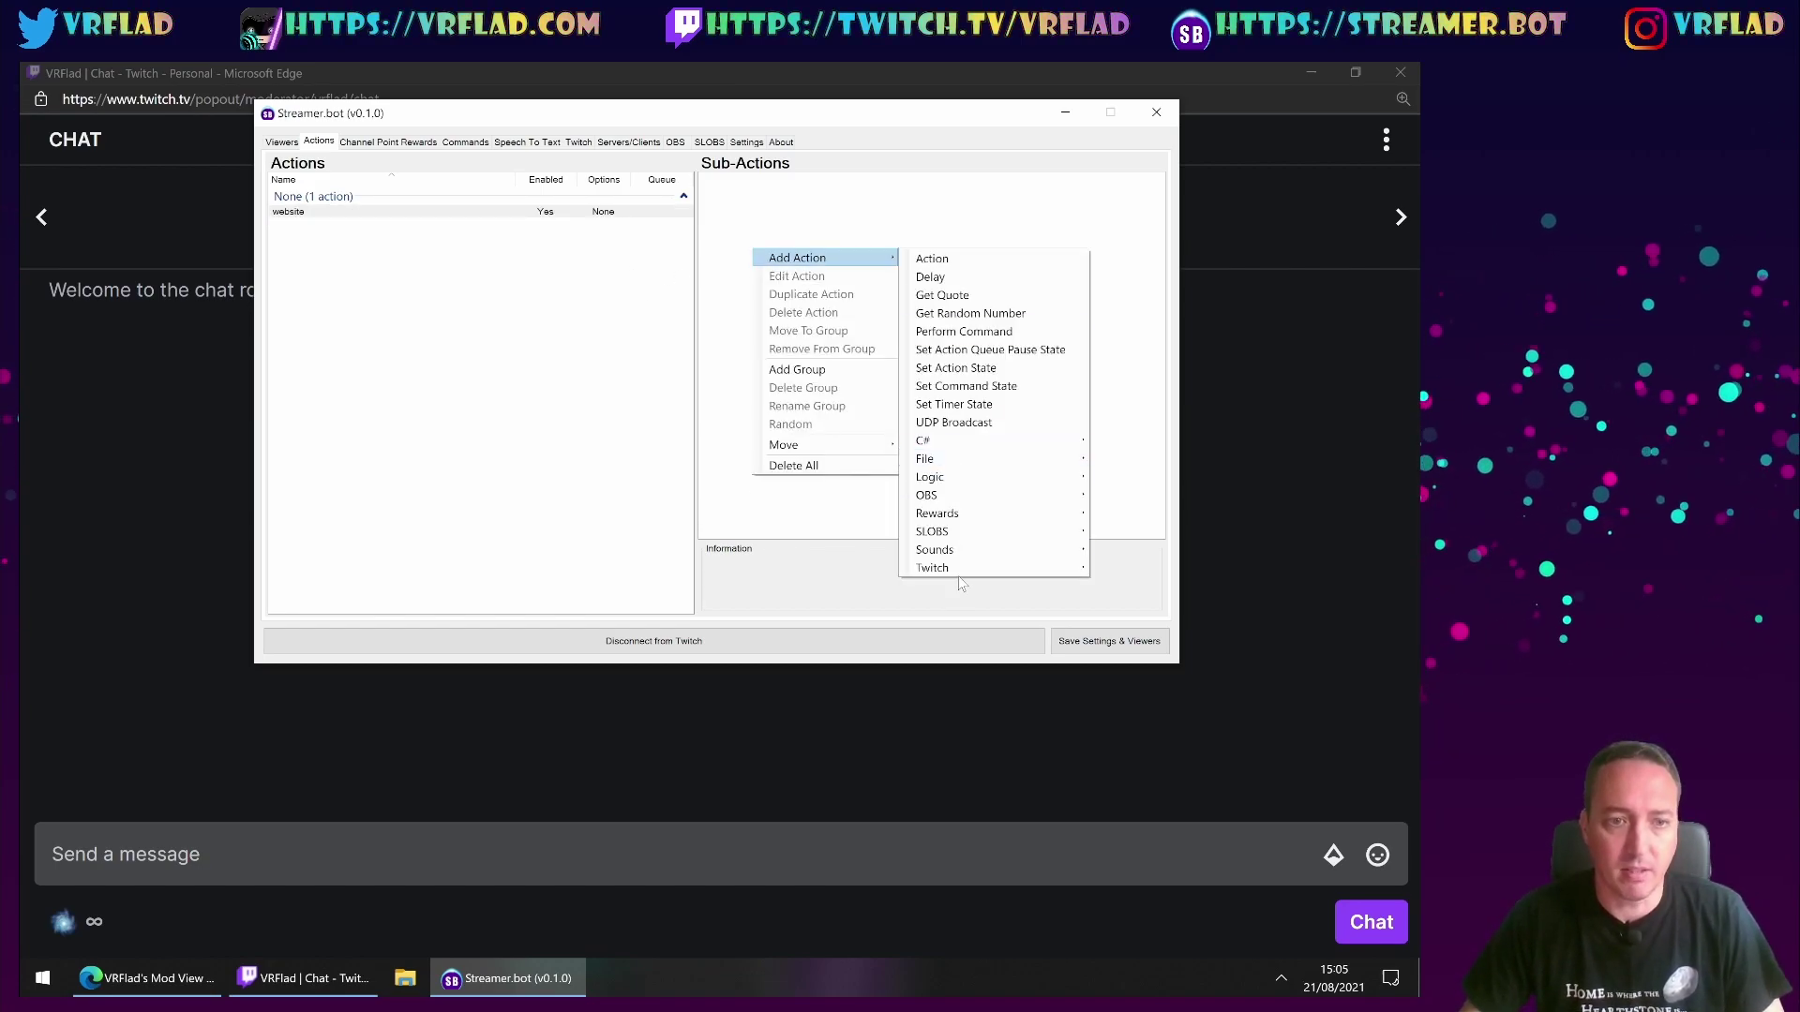
pyautogui.moveTo(958, 565)
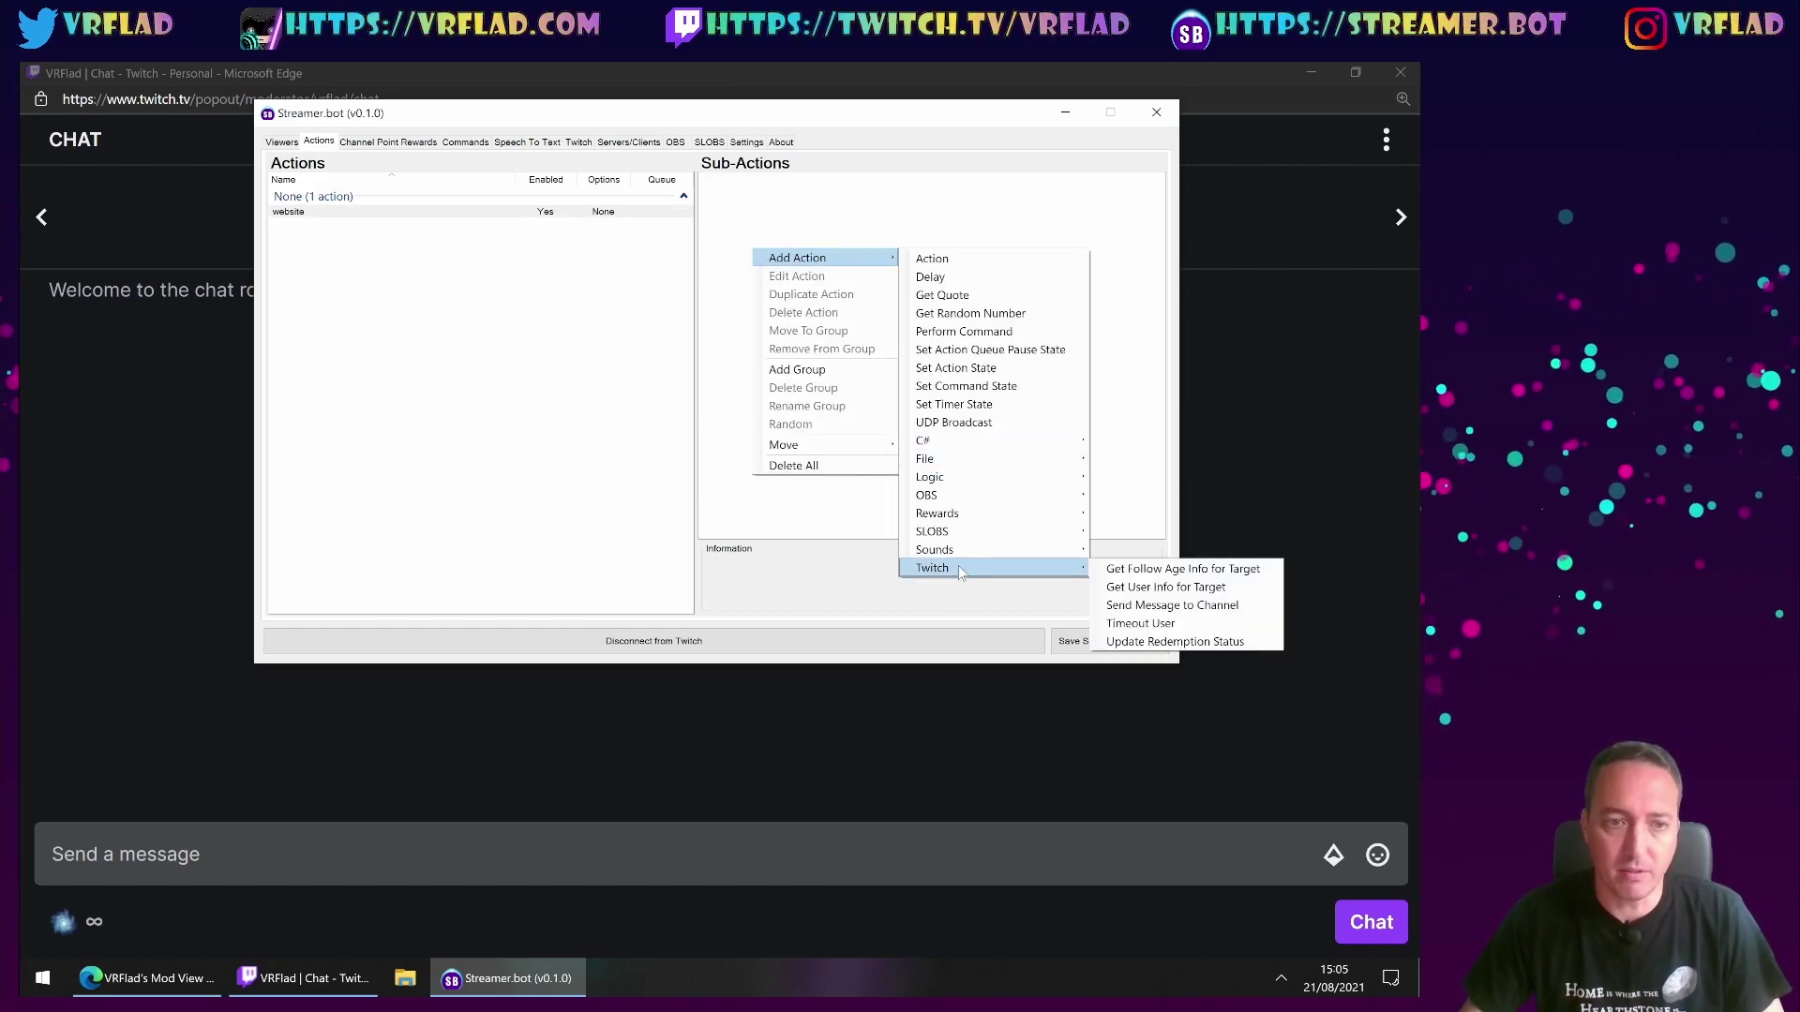
pyautogui.click(1144, 612)
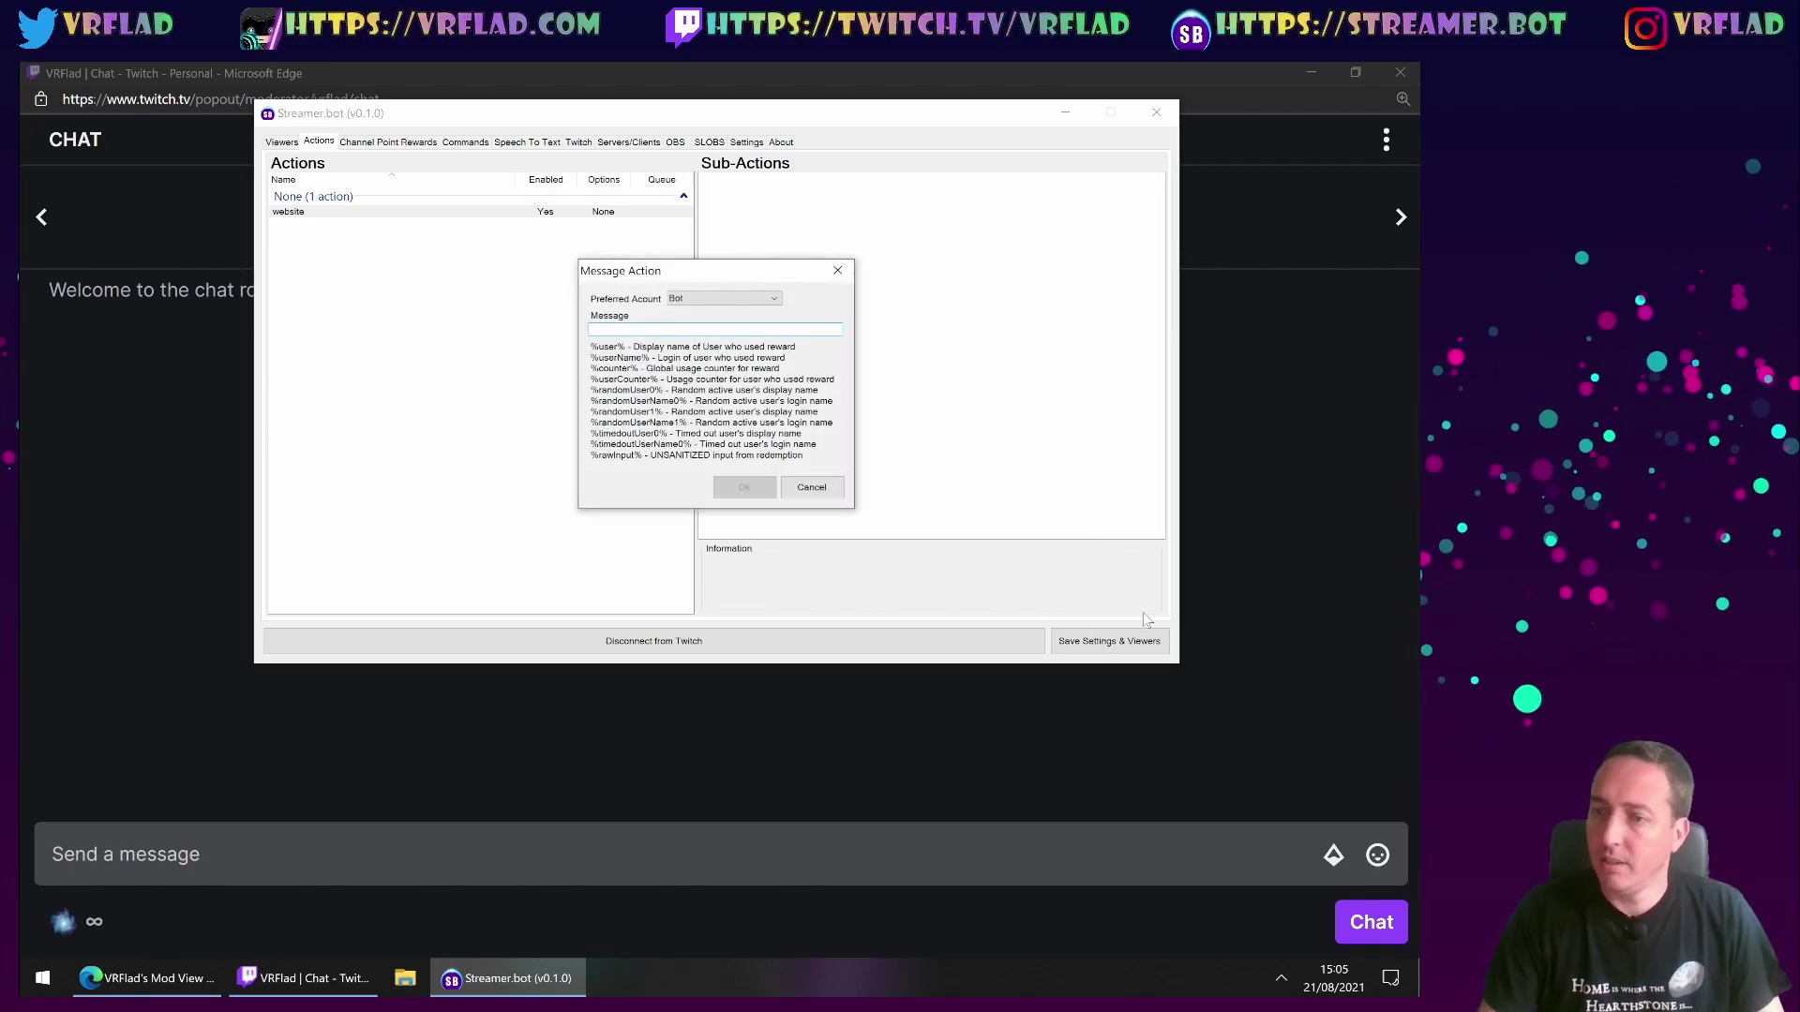
pyautogui.write('Cohck o')
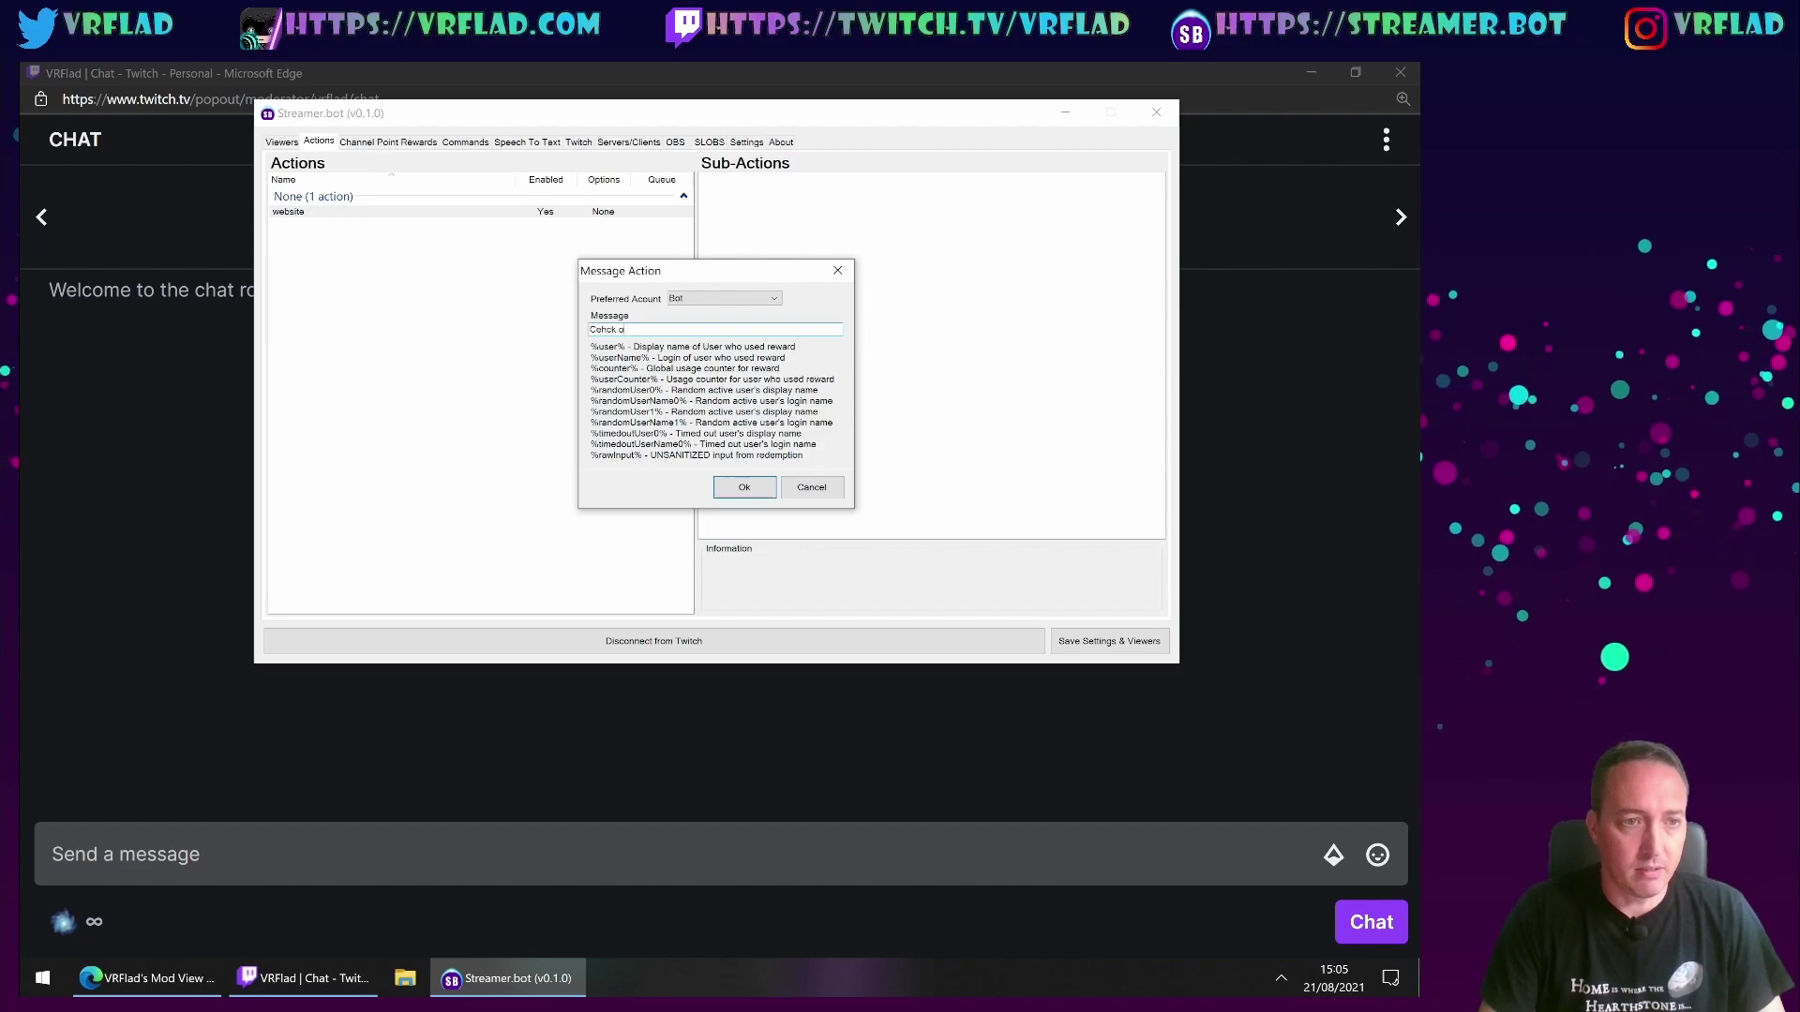
pyautogui.press('BackSpace')
pyautogui.press('BackSpace')
pyautogui.press('BackSpace')
pyautogui.press('BackSpace')
pyautogui.press('BackSpace')
pyautogui.press('BackSpace')
pyautogui.press('BackSpace')
pyautogui.write('Ec')
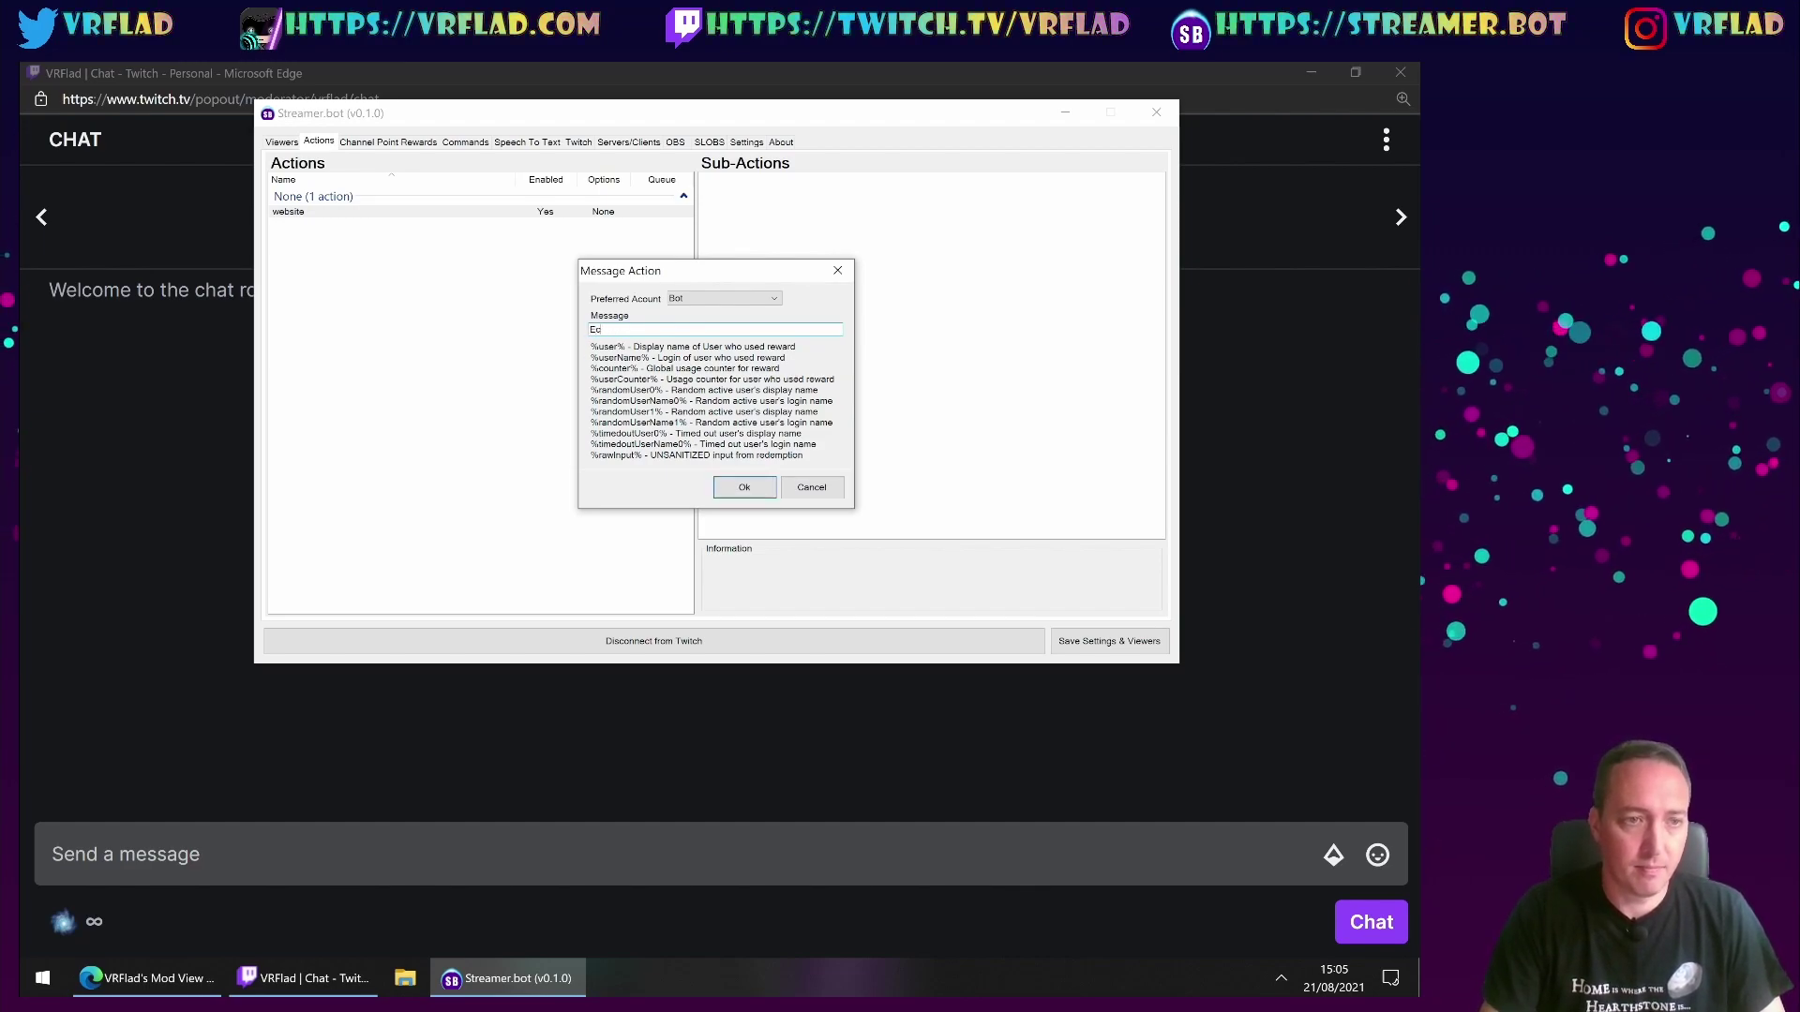
pyautogui.press('BackSpace')
pyautogui.press('BackSpace')
pyautogui.write('Check ')
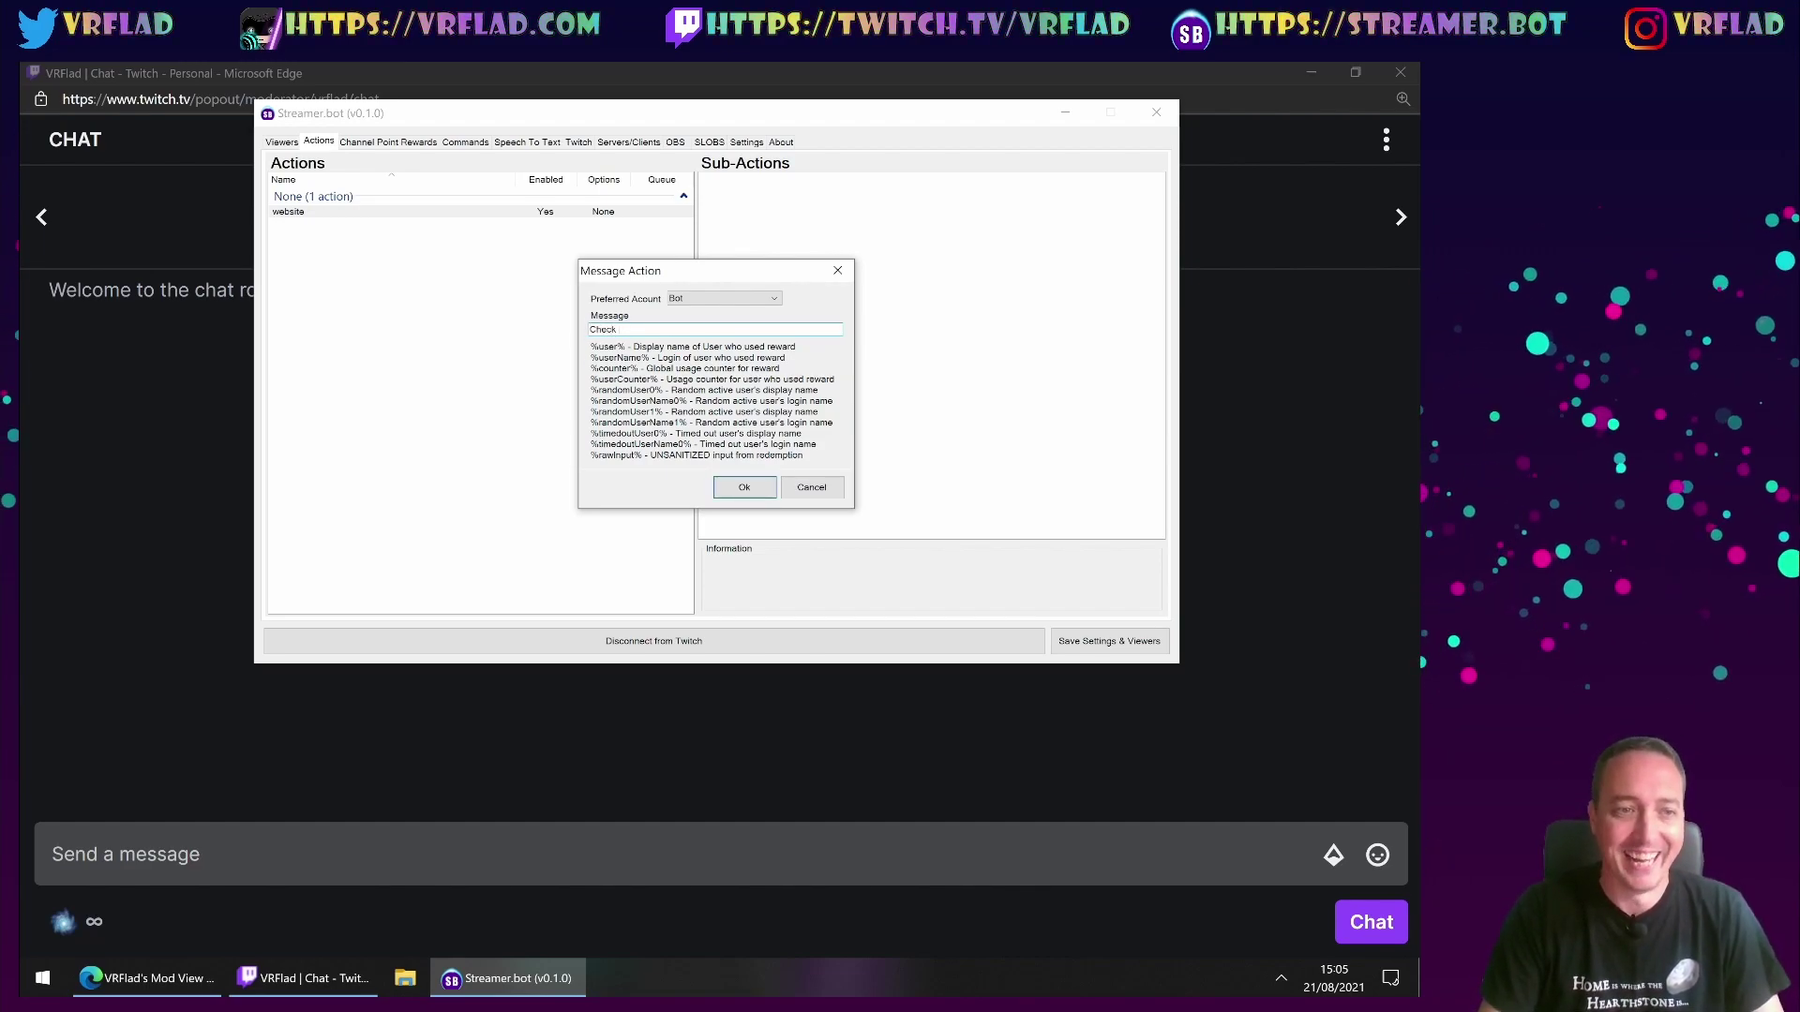
pyautogui.write('out my webi')
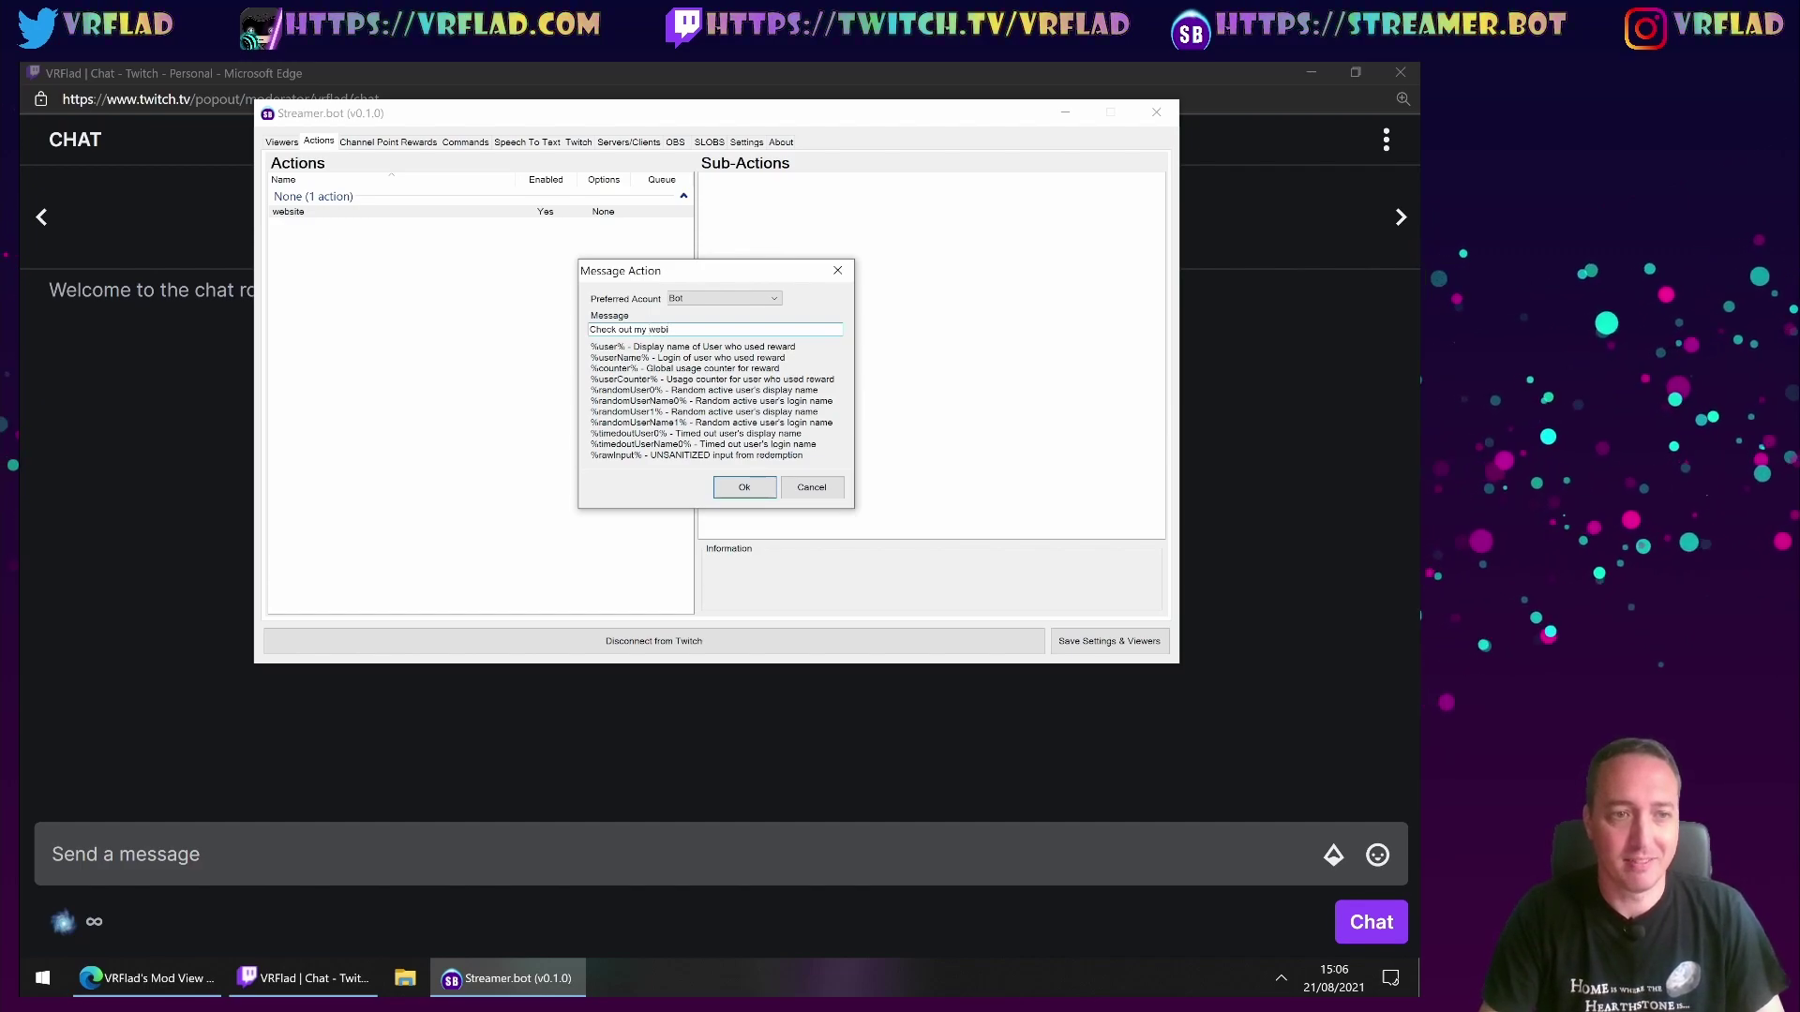
pyautogui.press('BackSpace')
pyautogui.write('site at http')
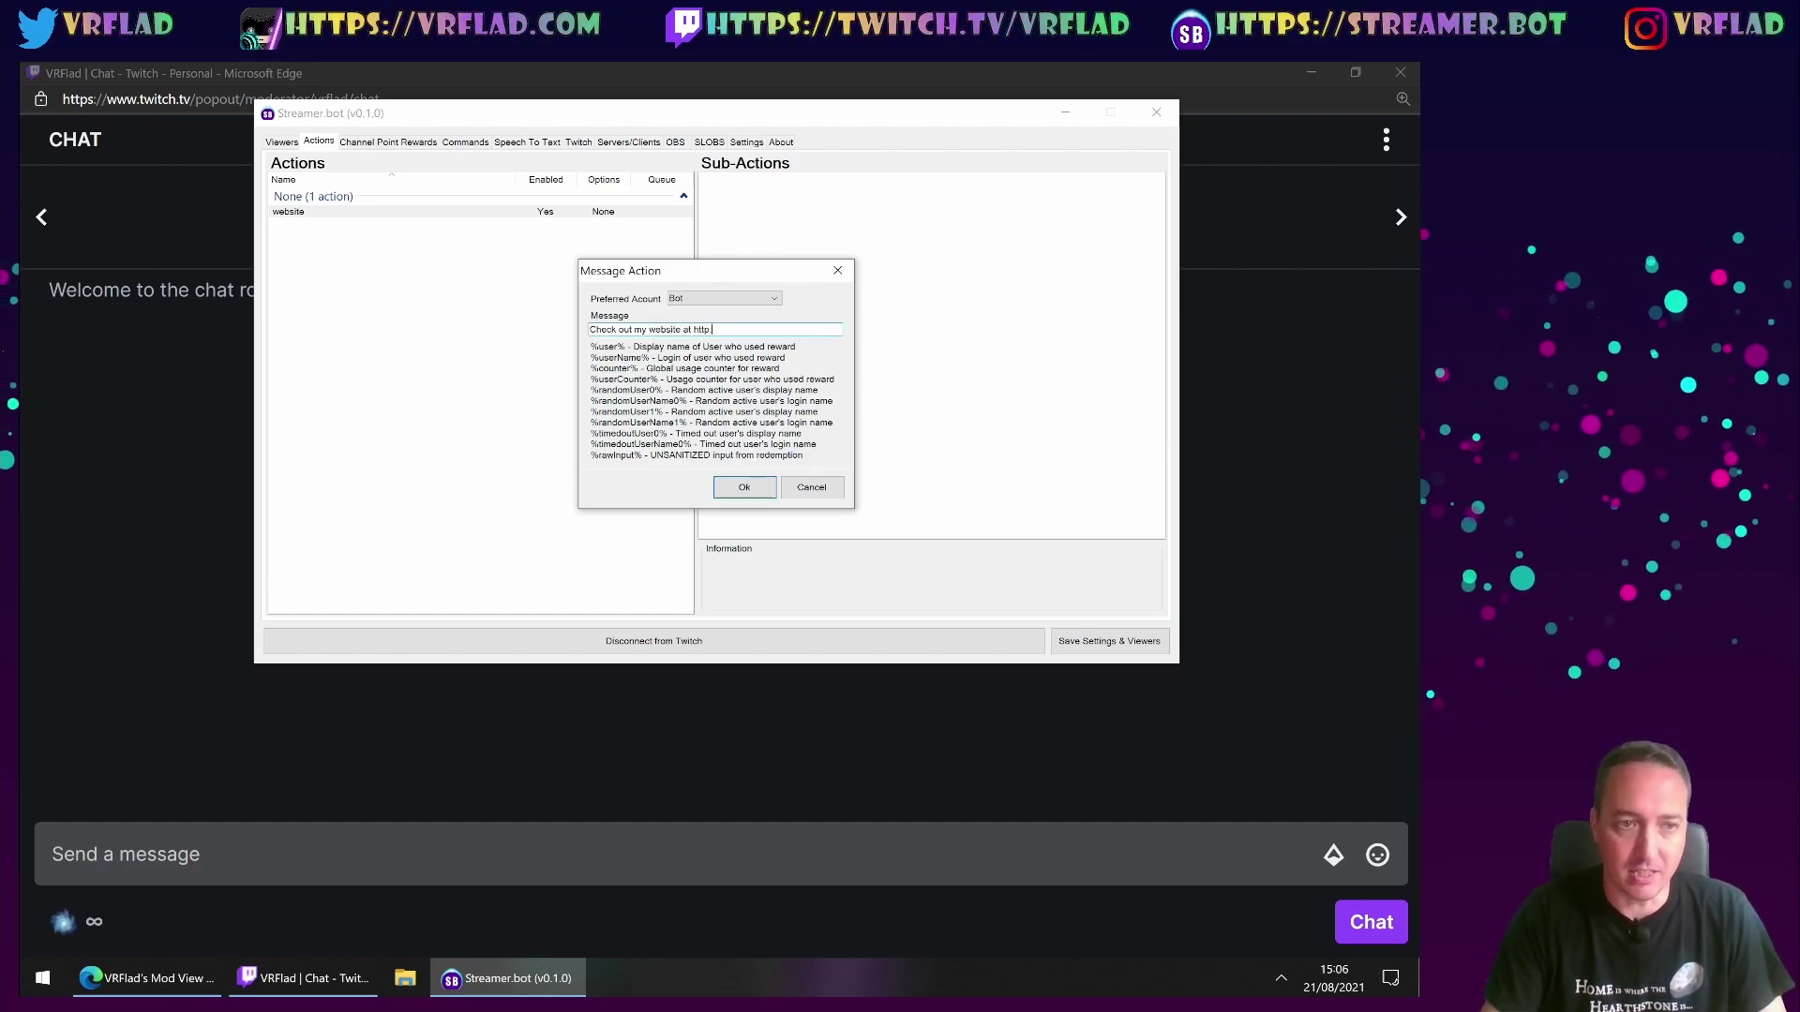
pyautogui.write('s://v')
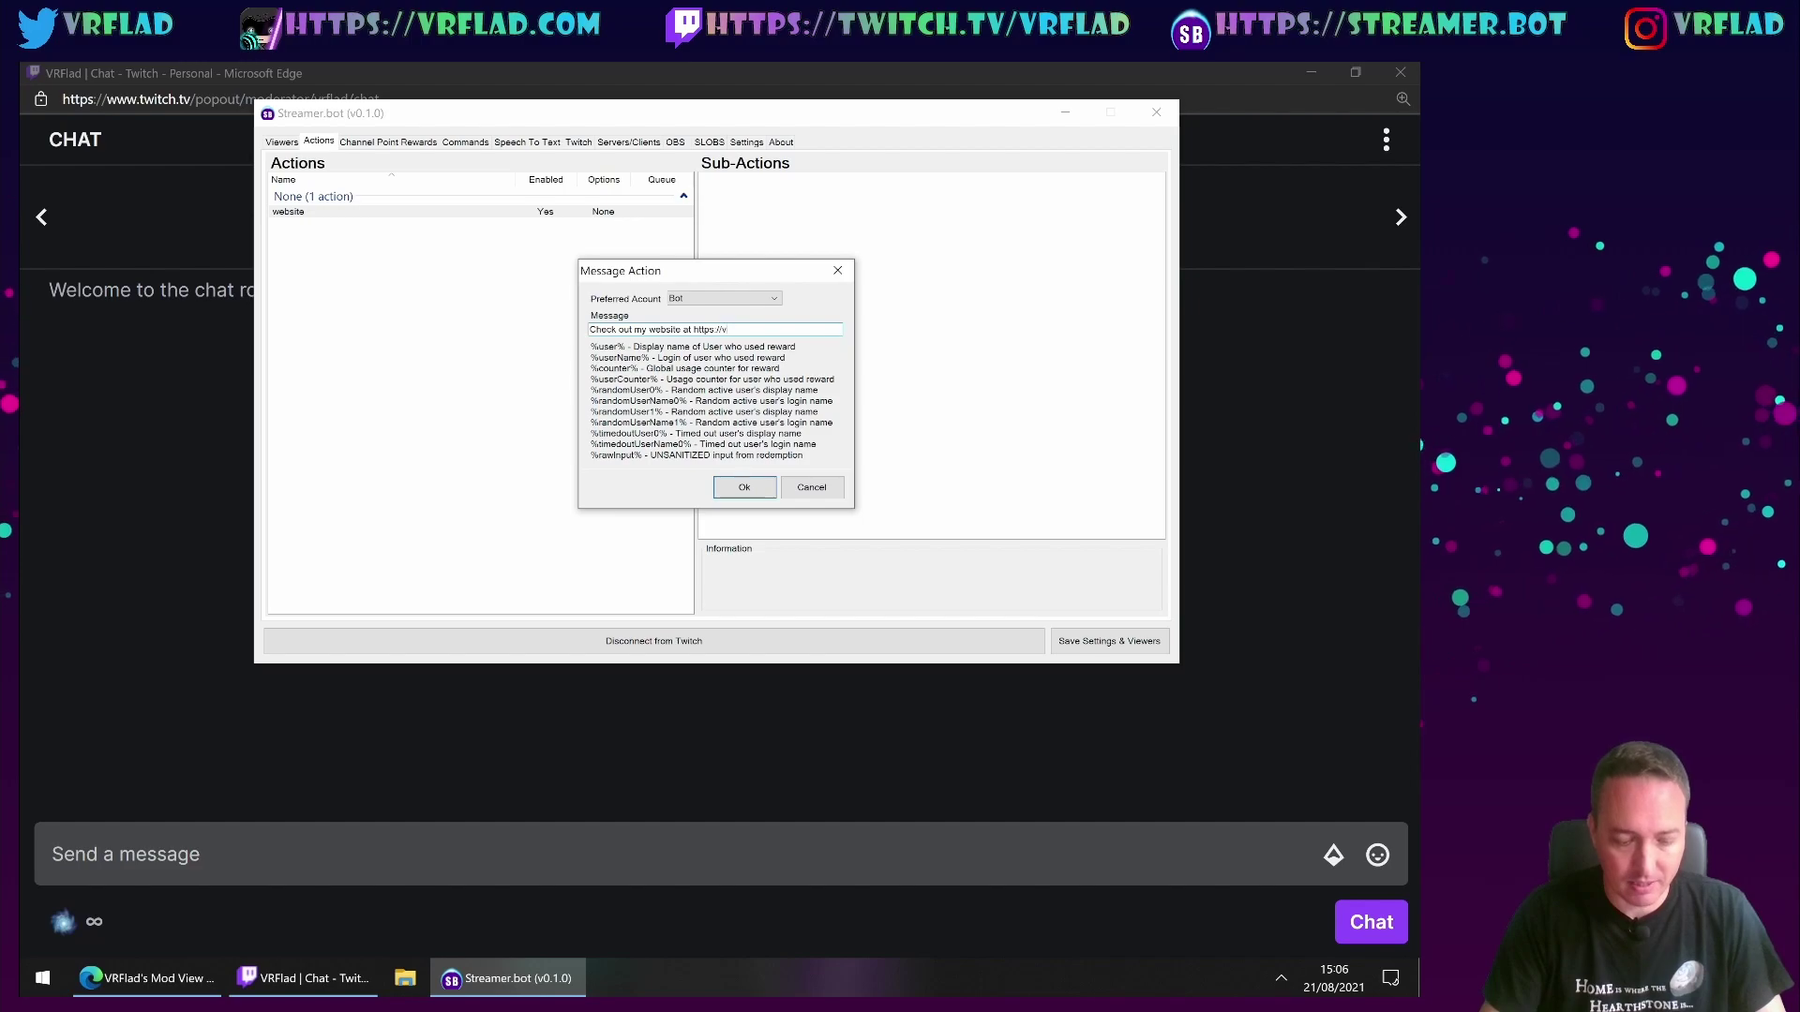
pyautogui.write('rflad.com')
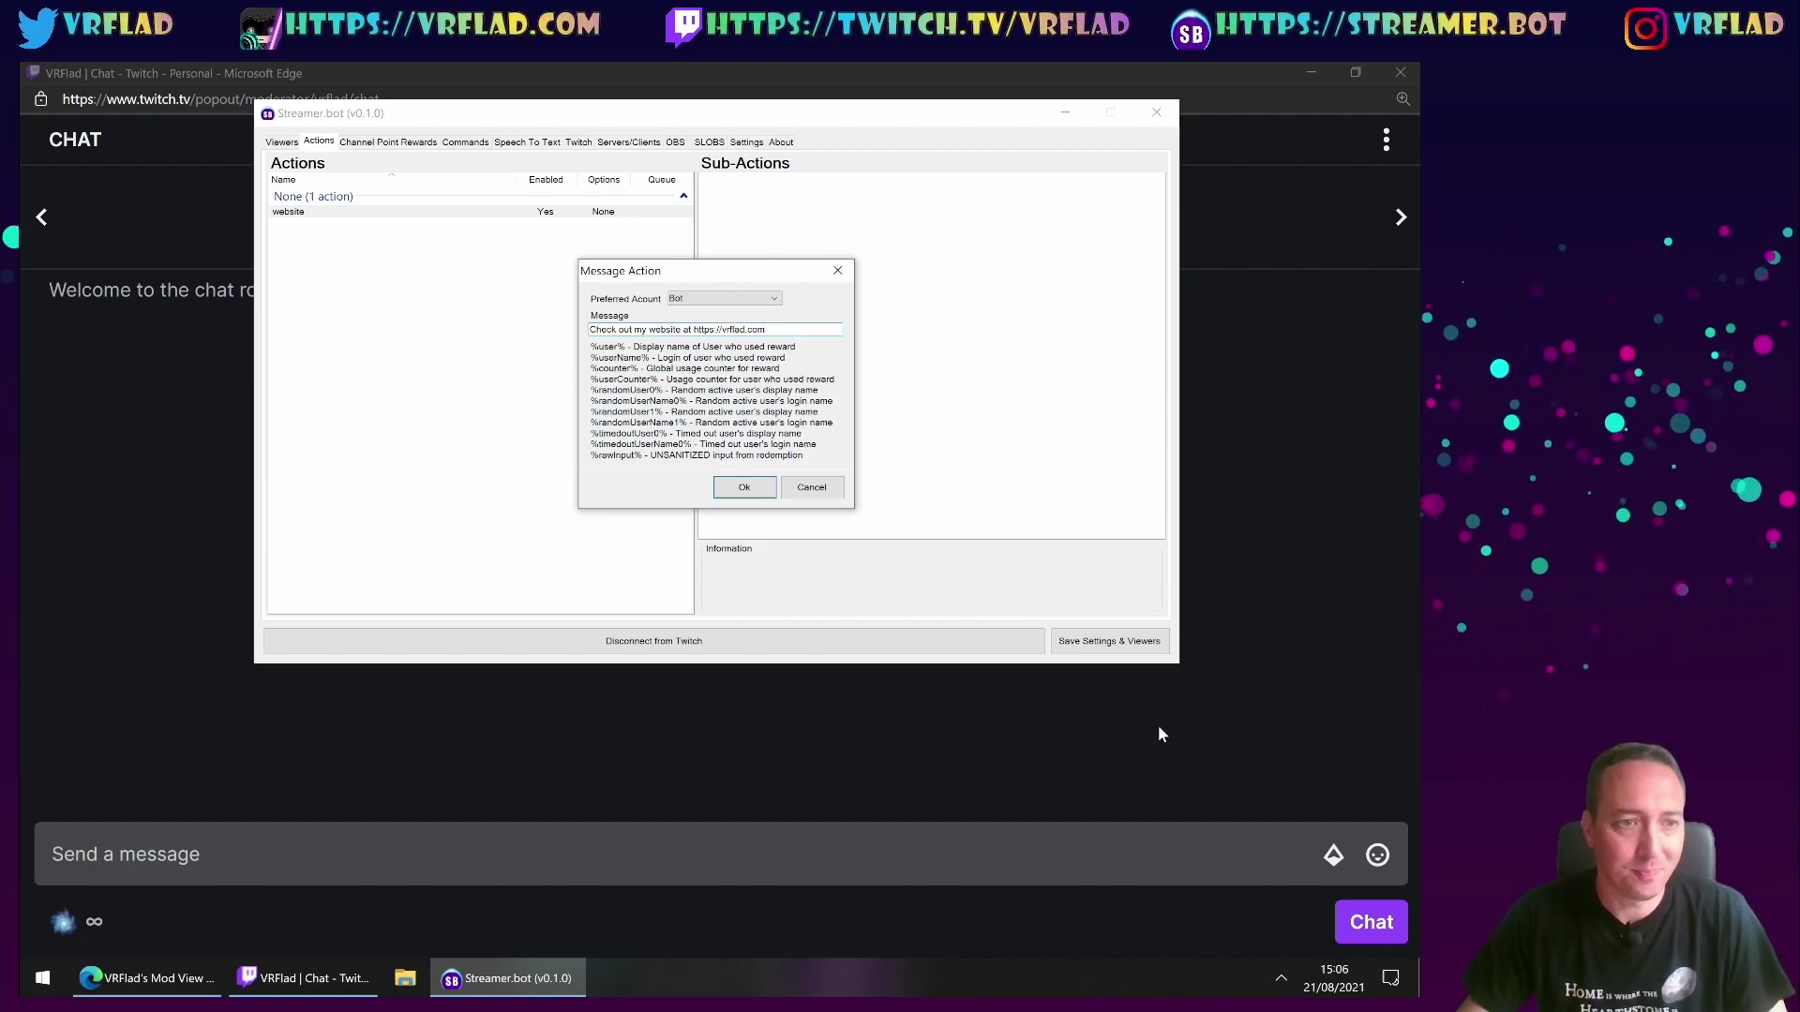
pyautogui.click(750, 491)
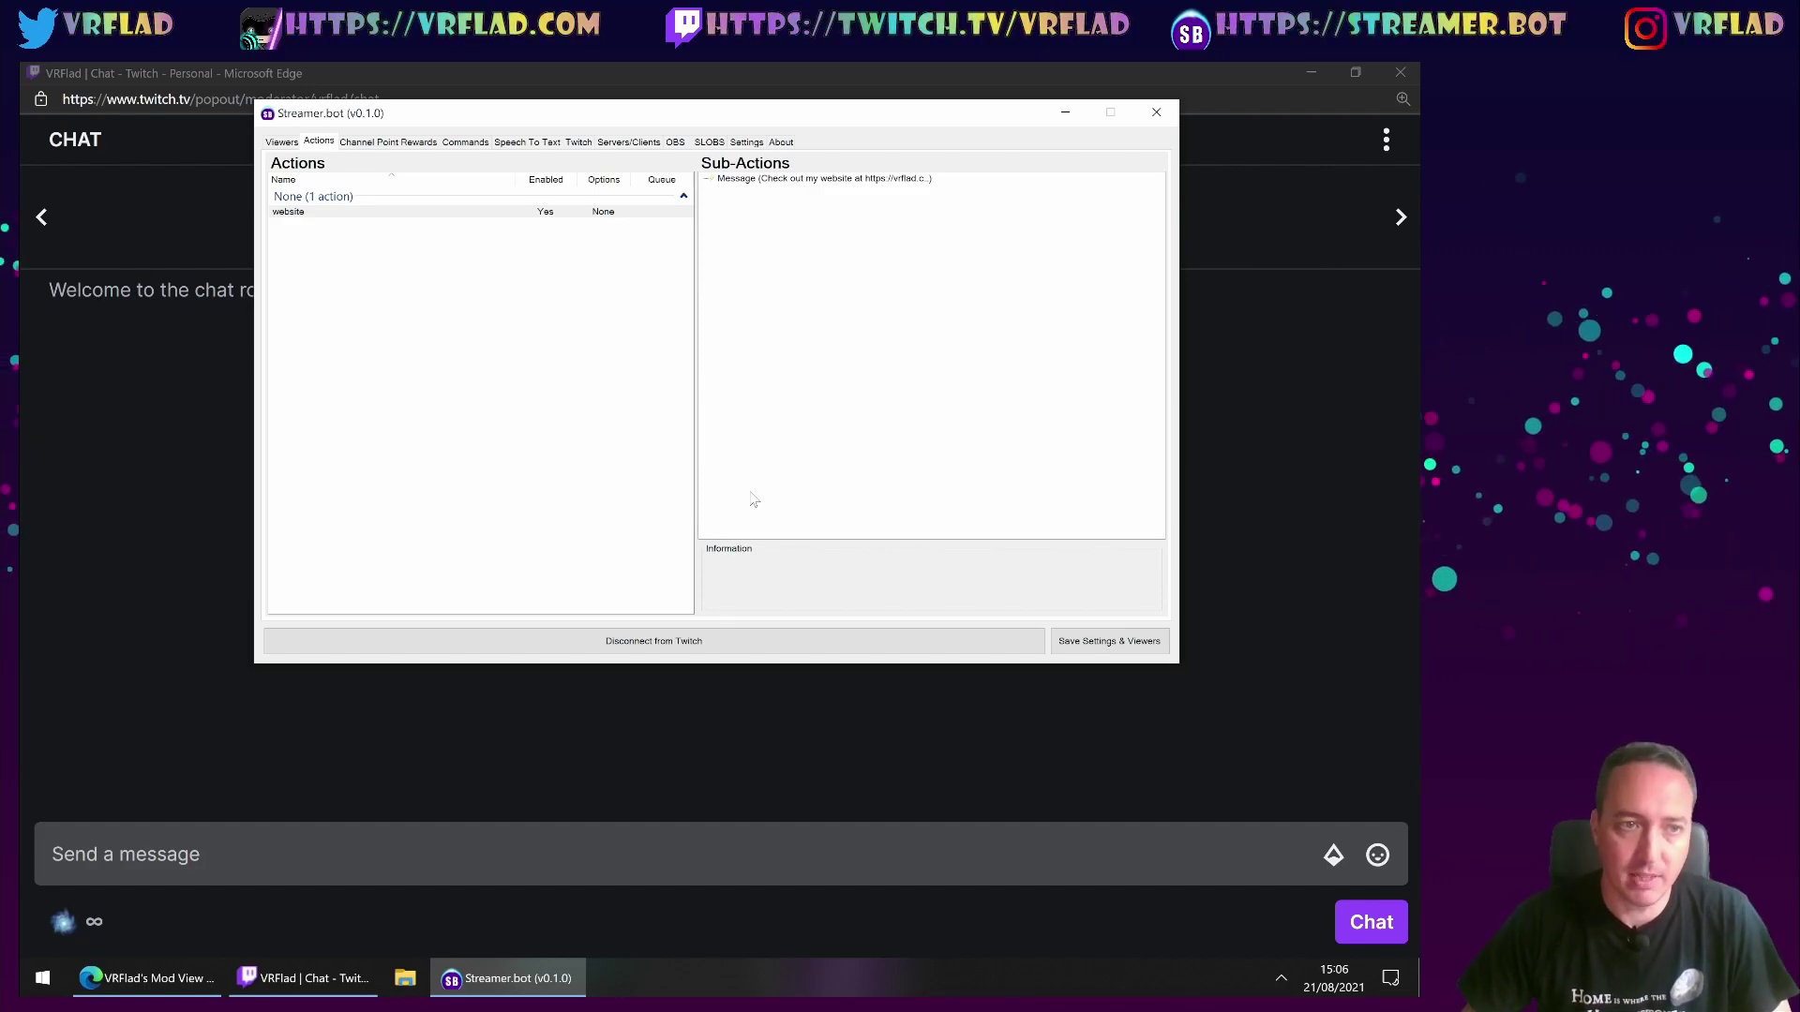
# - Create a new timed action in the settings and name it "Website promotion"
pyautogui.click(465, 141)
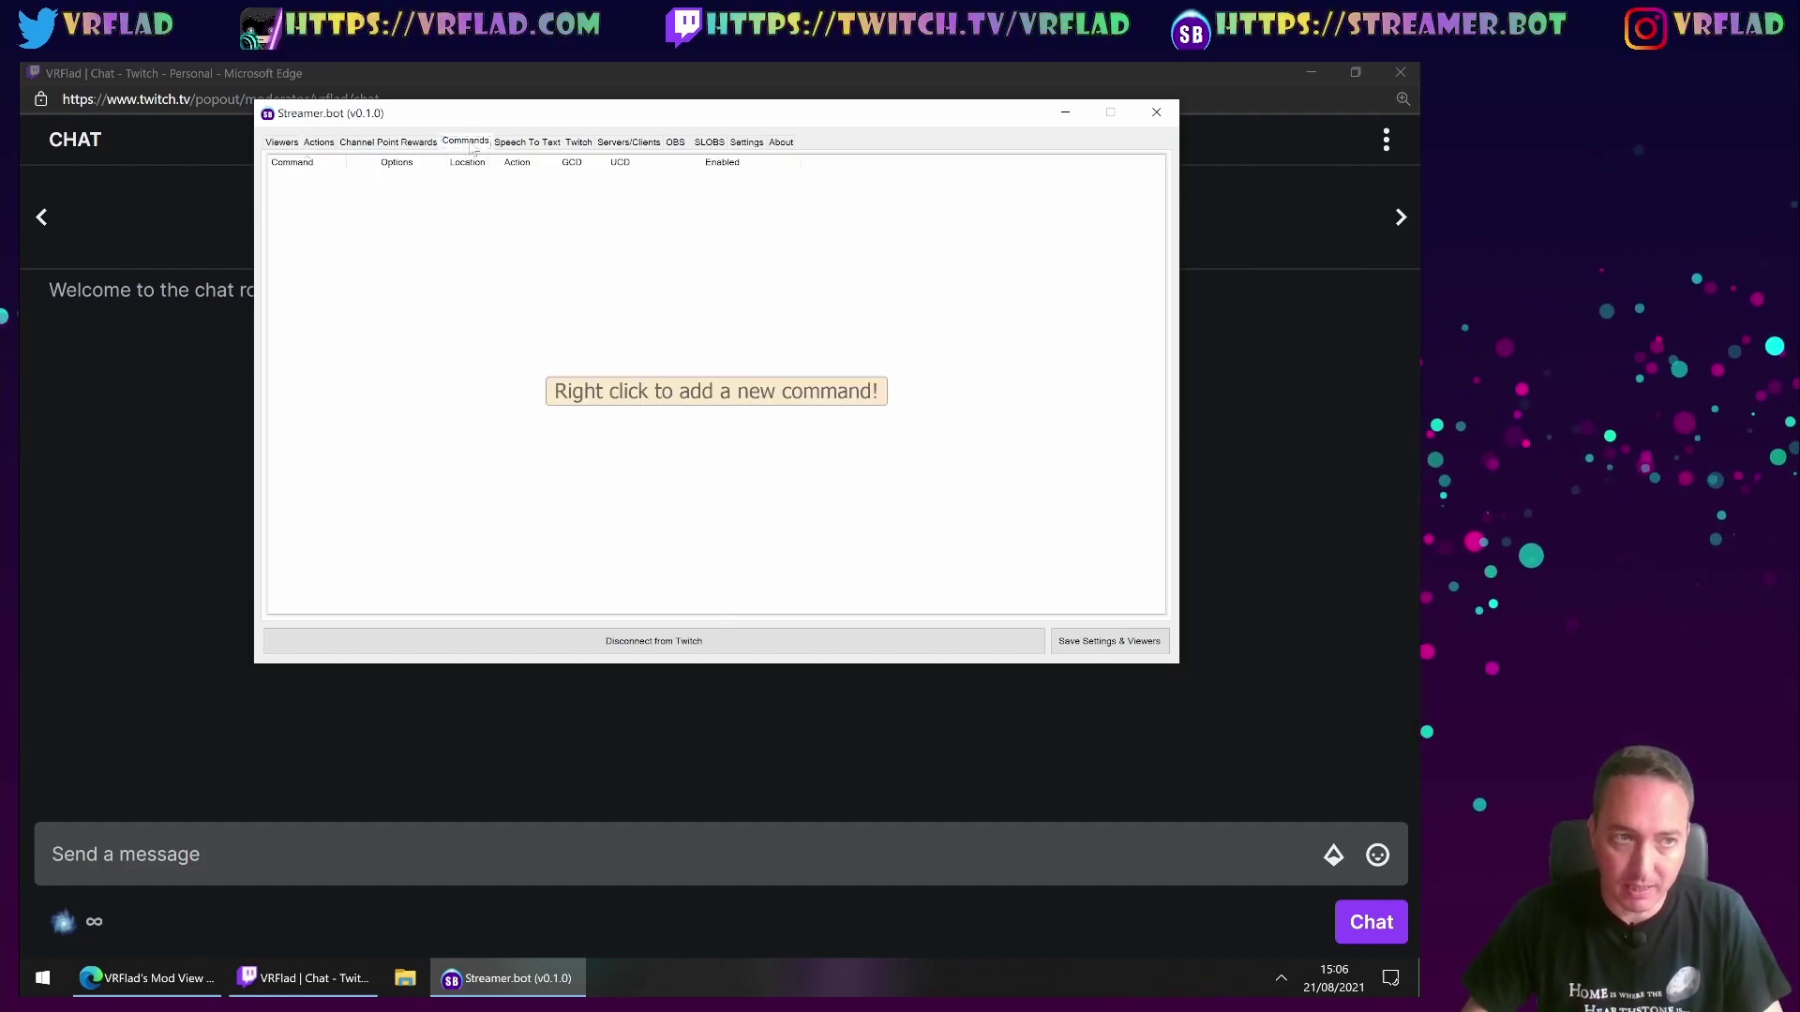
pyautogui.click(747, 142)
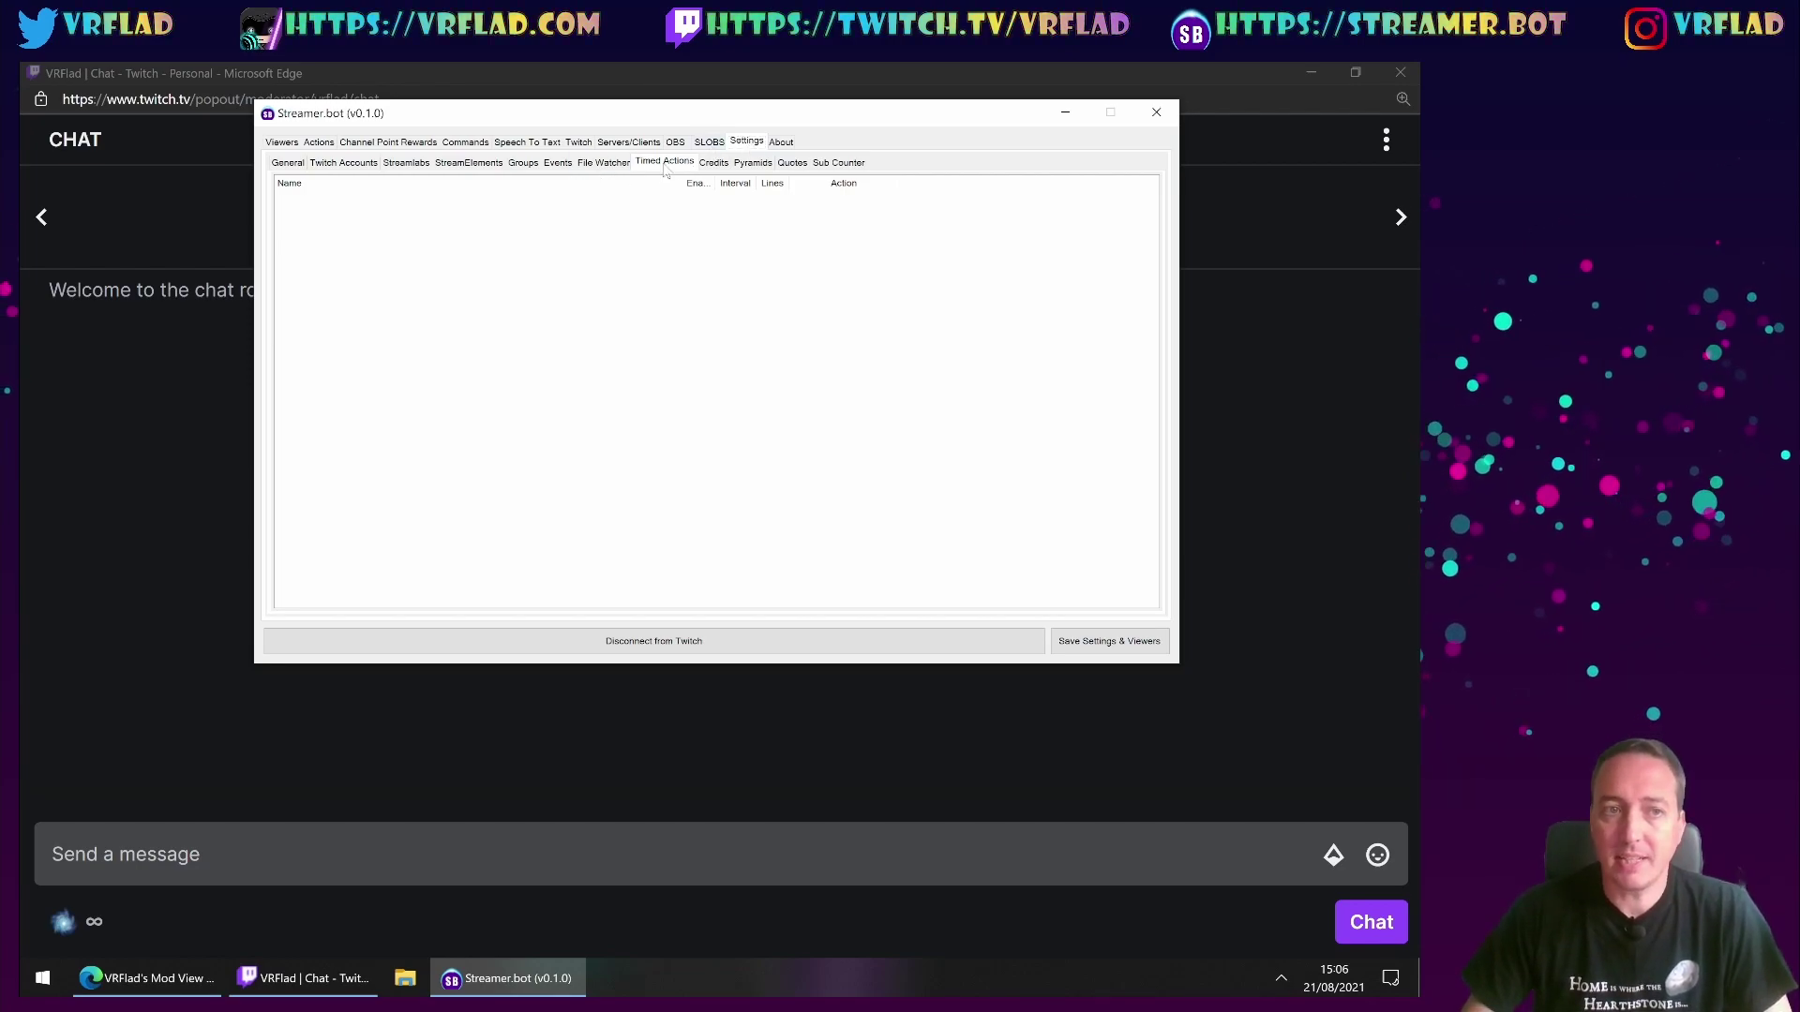
pyautogui.rightClick(371, 223)
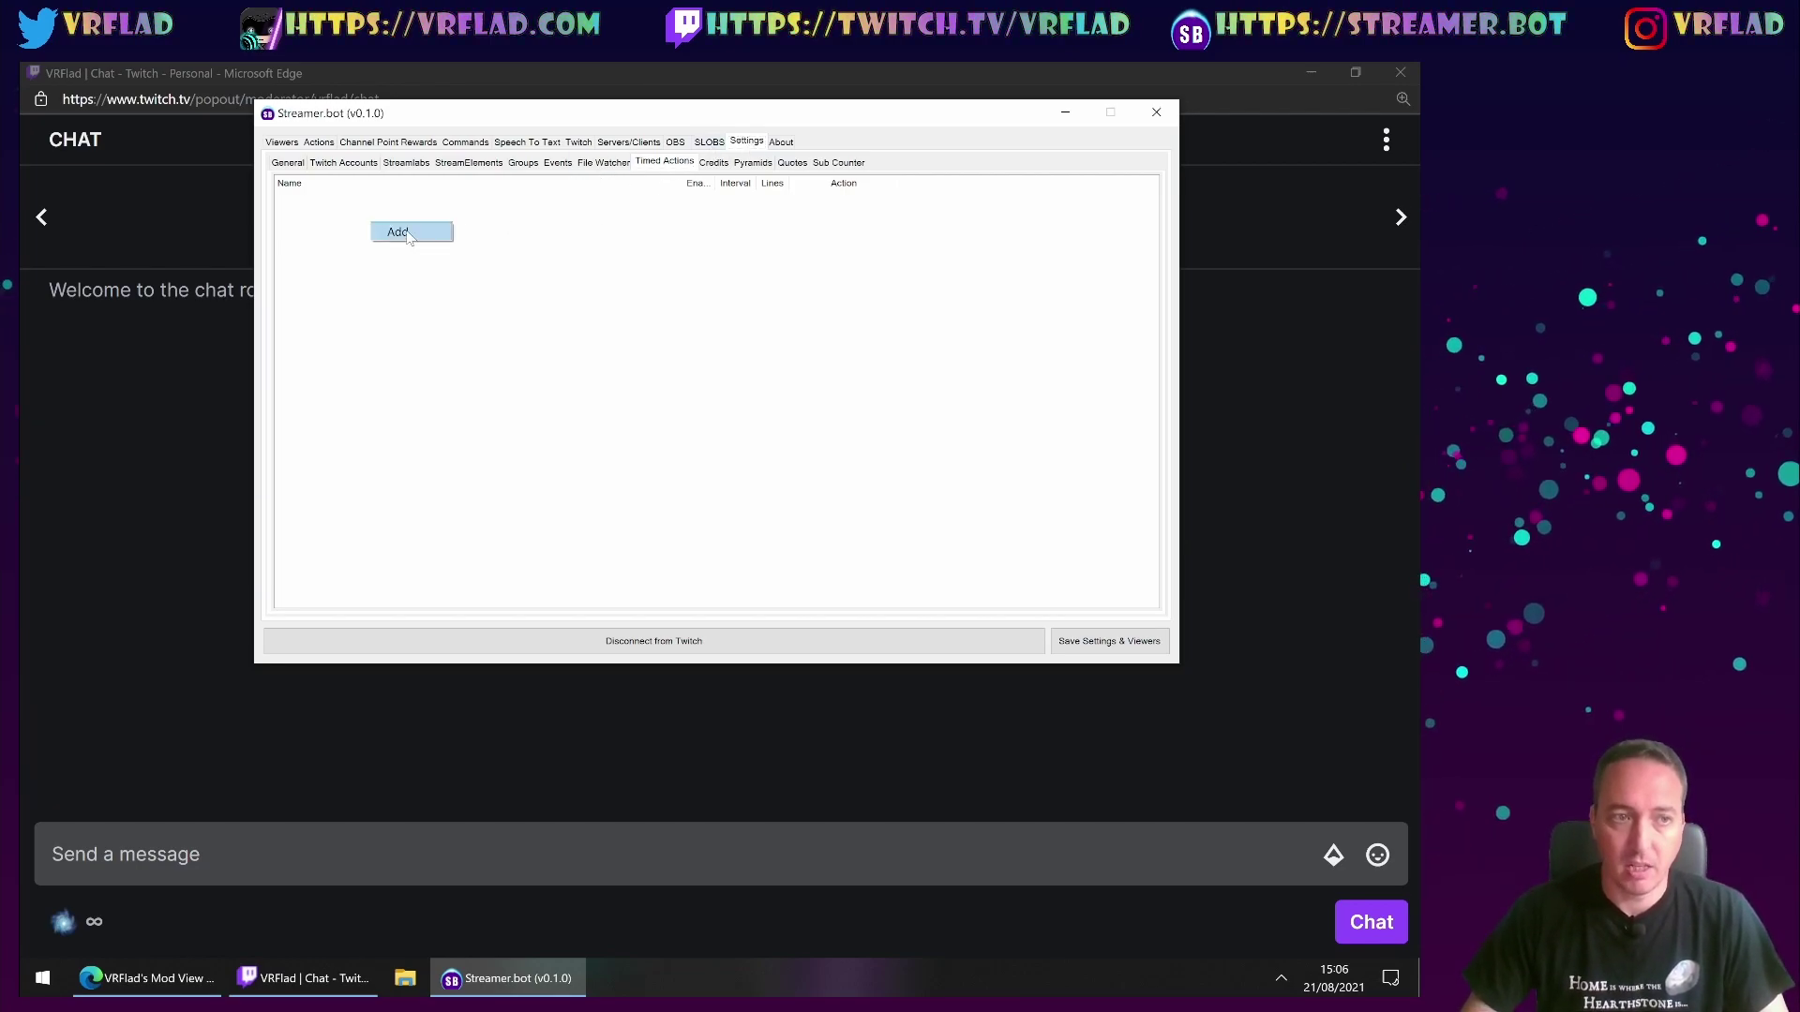
pyautogui.click(410, 237)
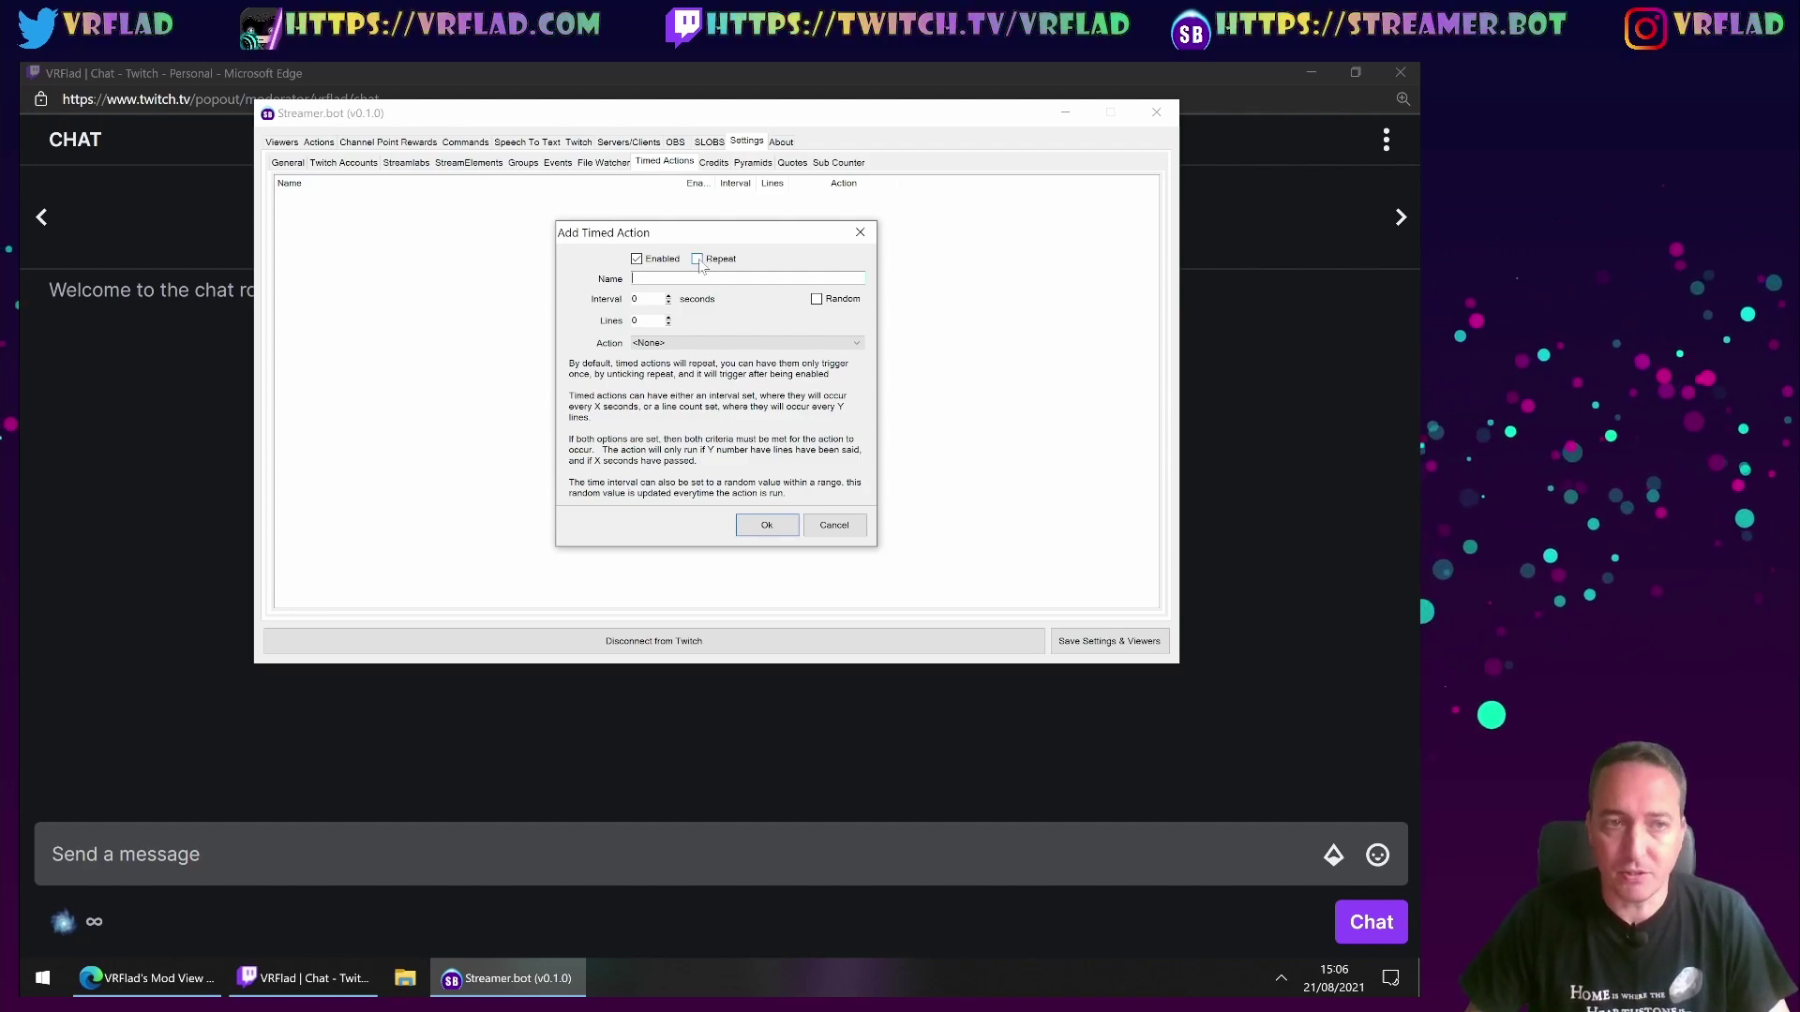
pyautogui.click(669, 277)
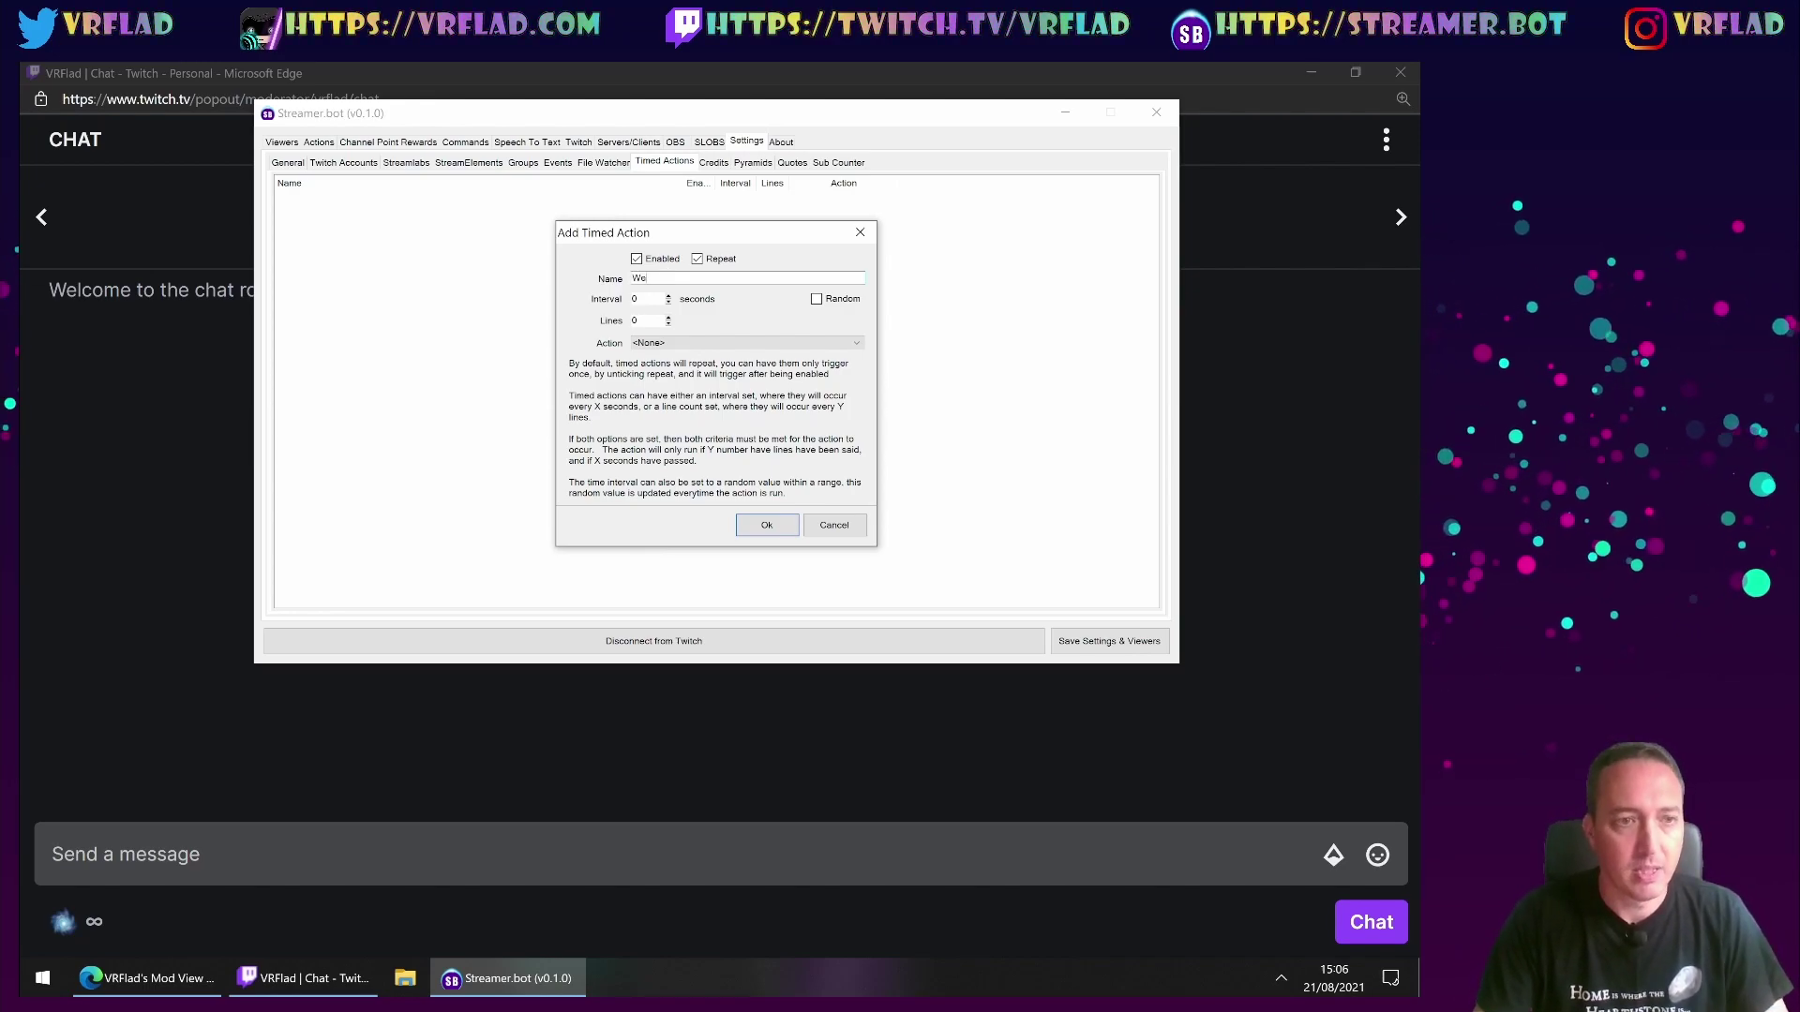
pyautogui.write('Website')
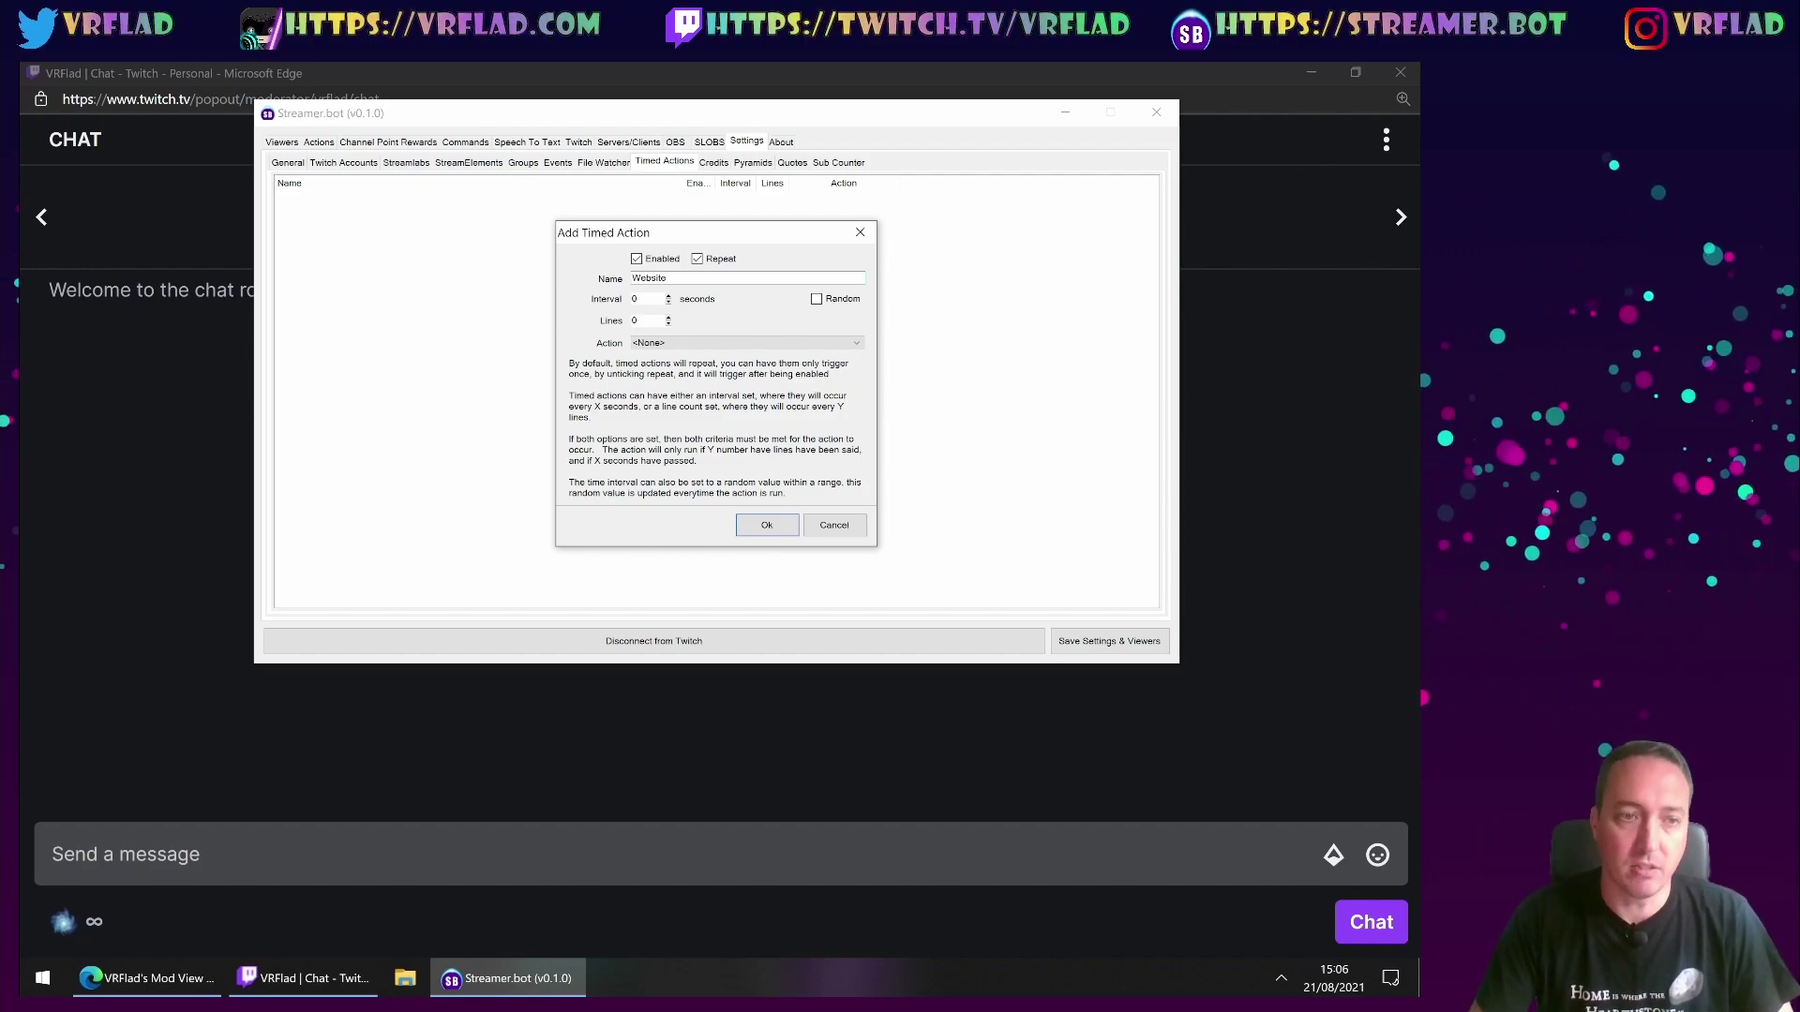
pyautogui.write(' promo')
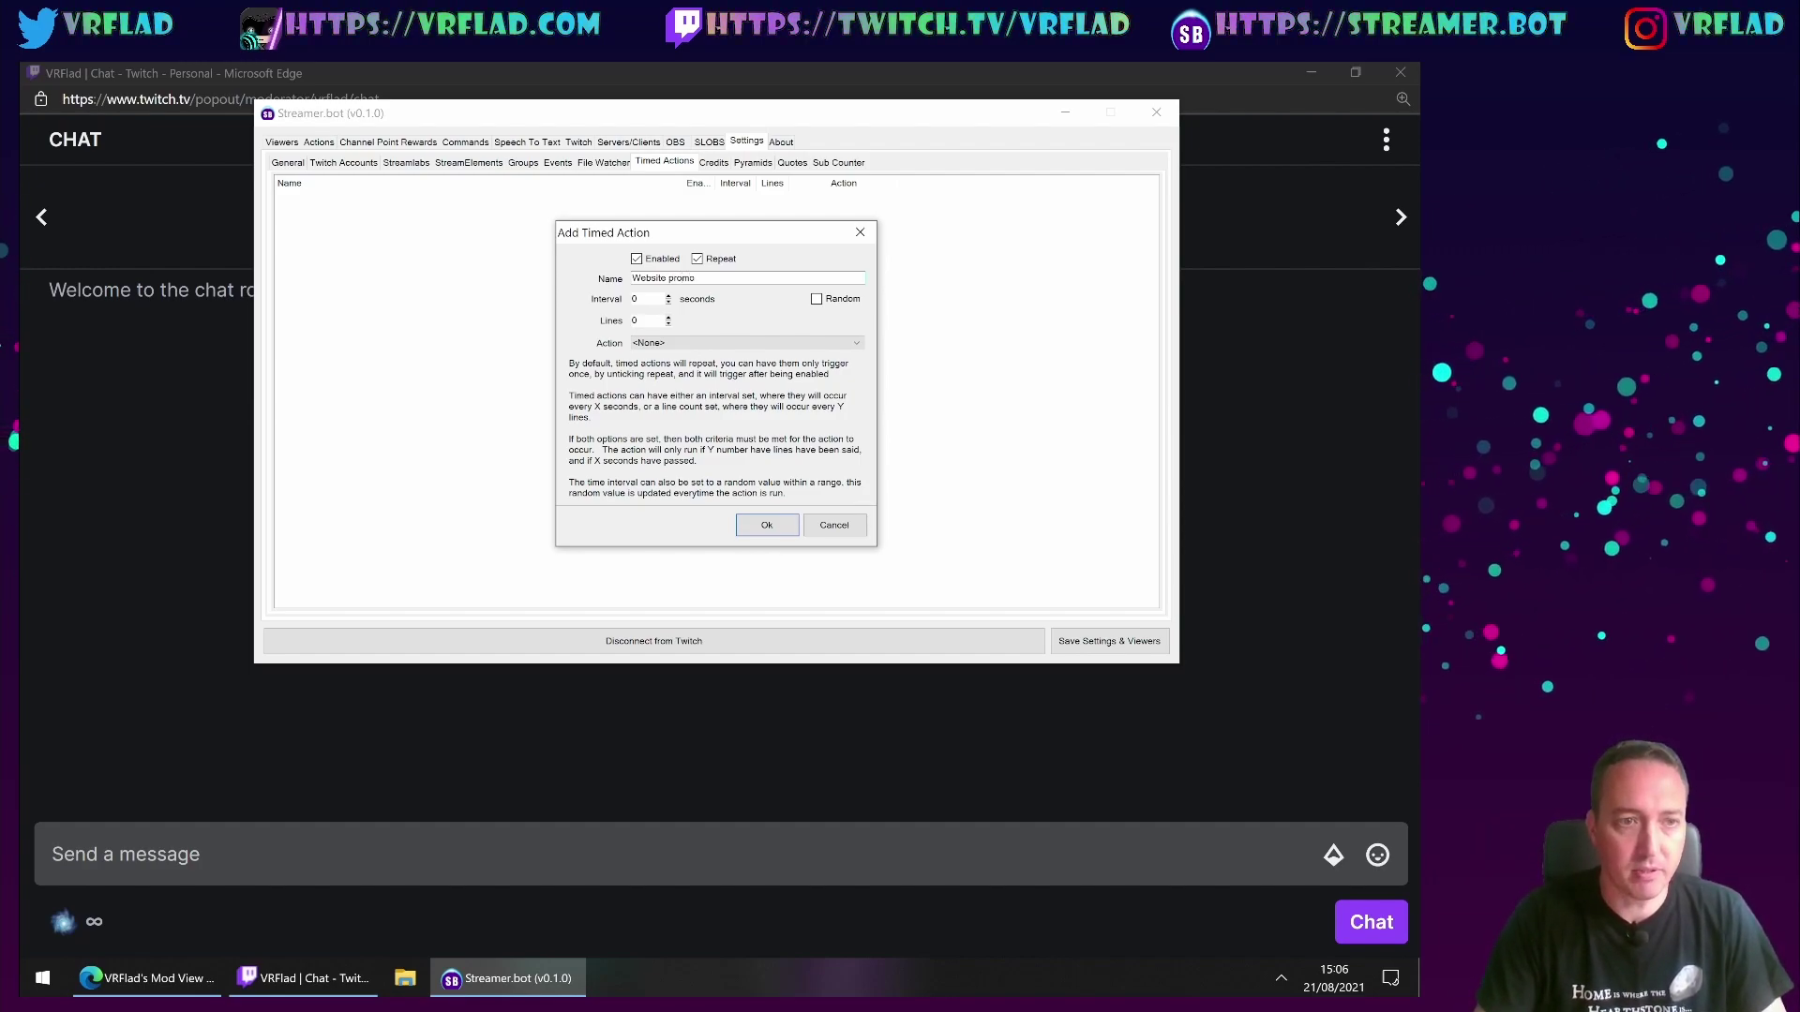
pyautogui.write('tion')
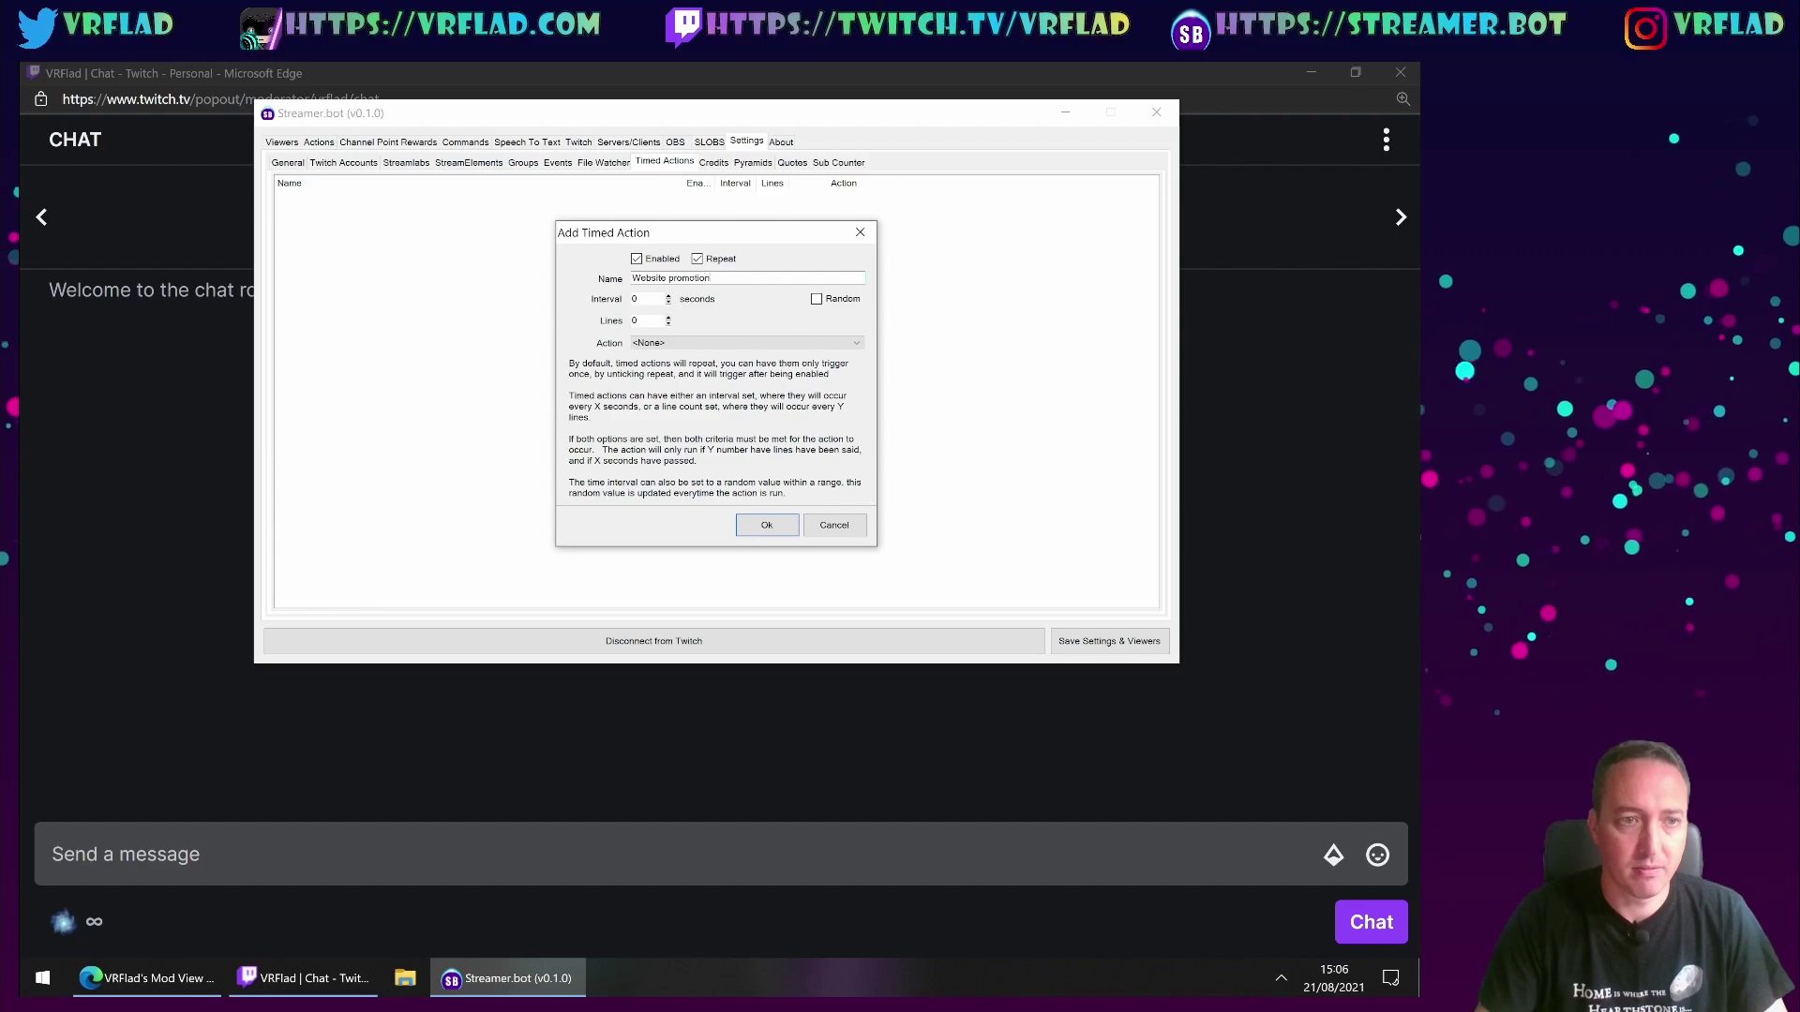
# - Set the timed action's interval to 10 seconds and lines to 10, assign the website action, and save it
pyautogui.doubleClick(646, 299)
pyautogui.write('10')
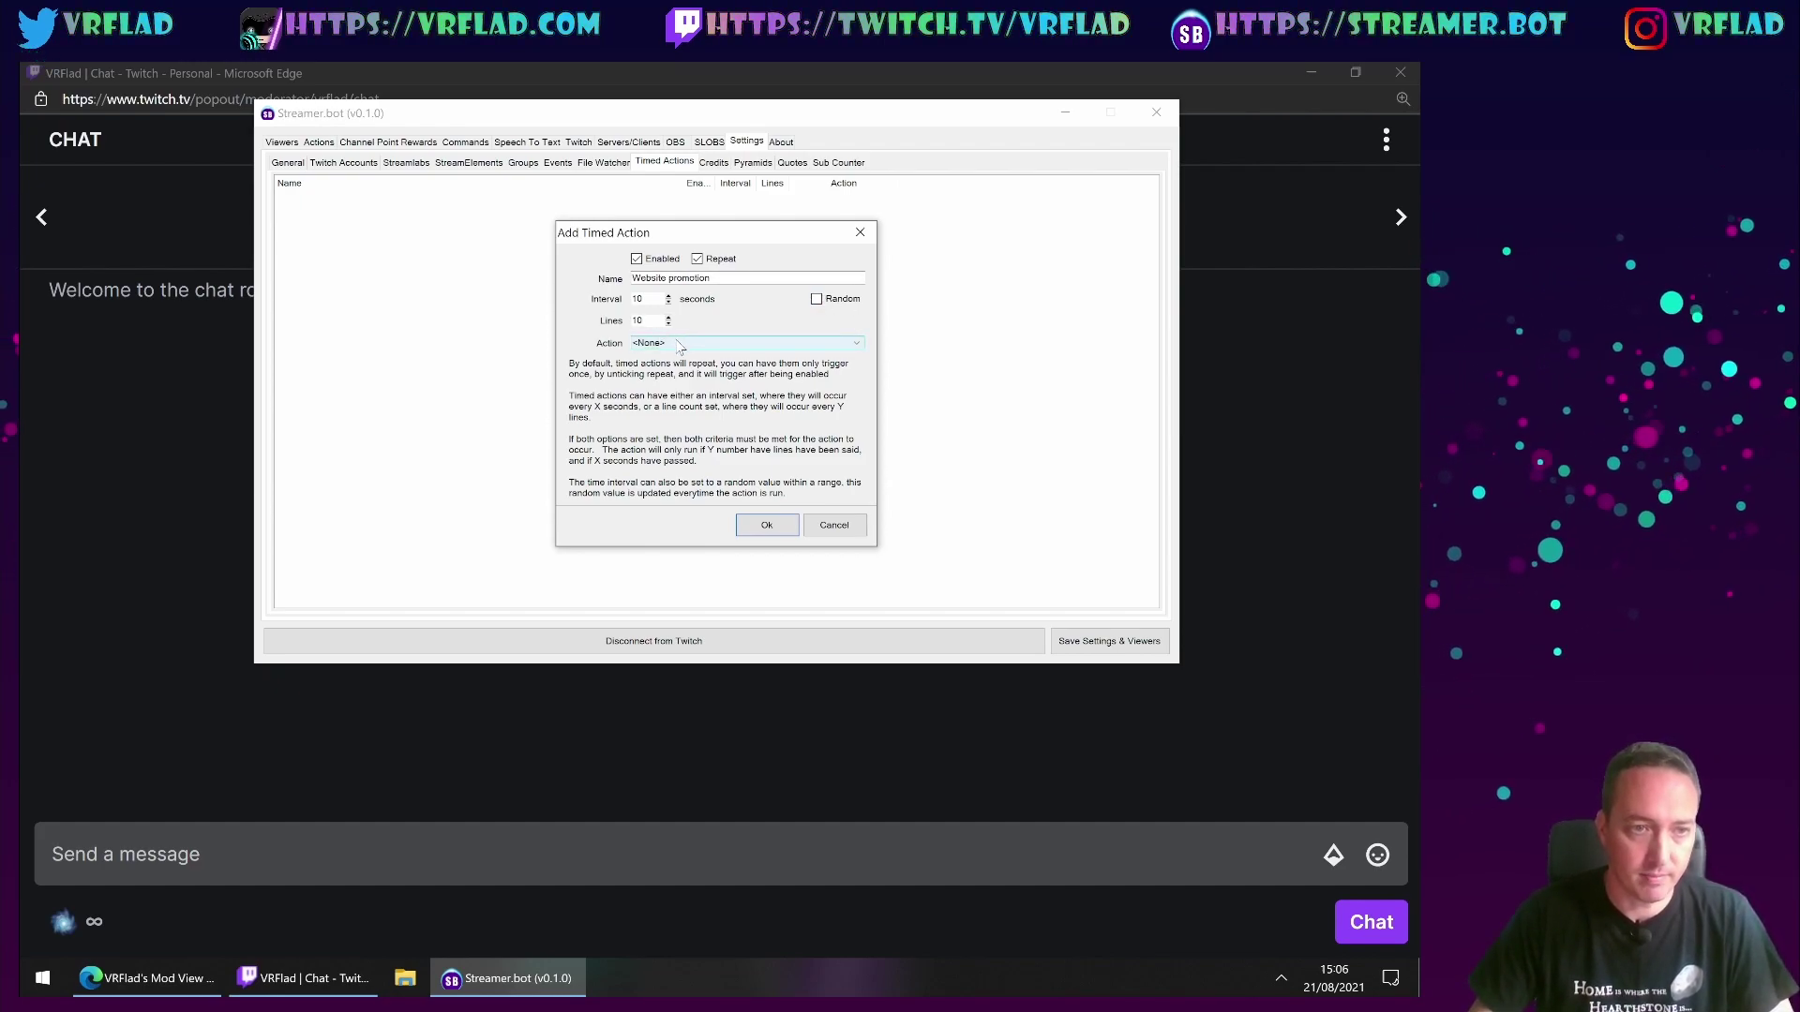
pyautogui.click(681, 345)
pyautogui.click(682, 367)
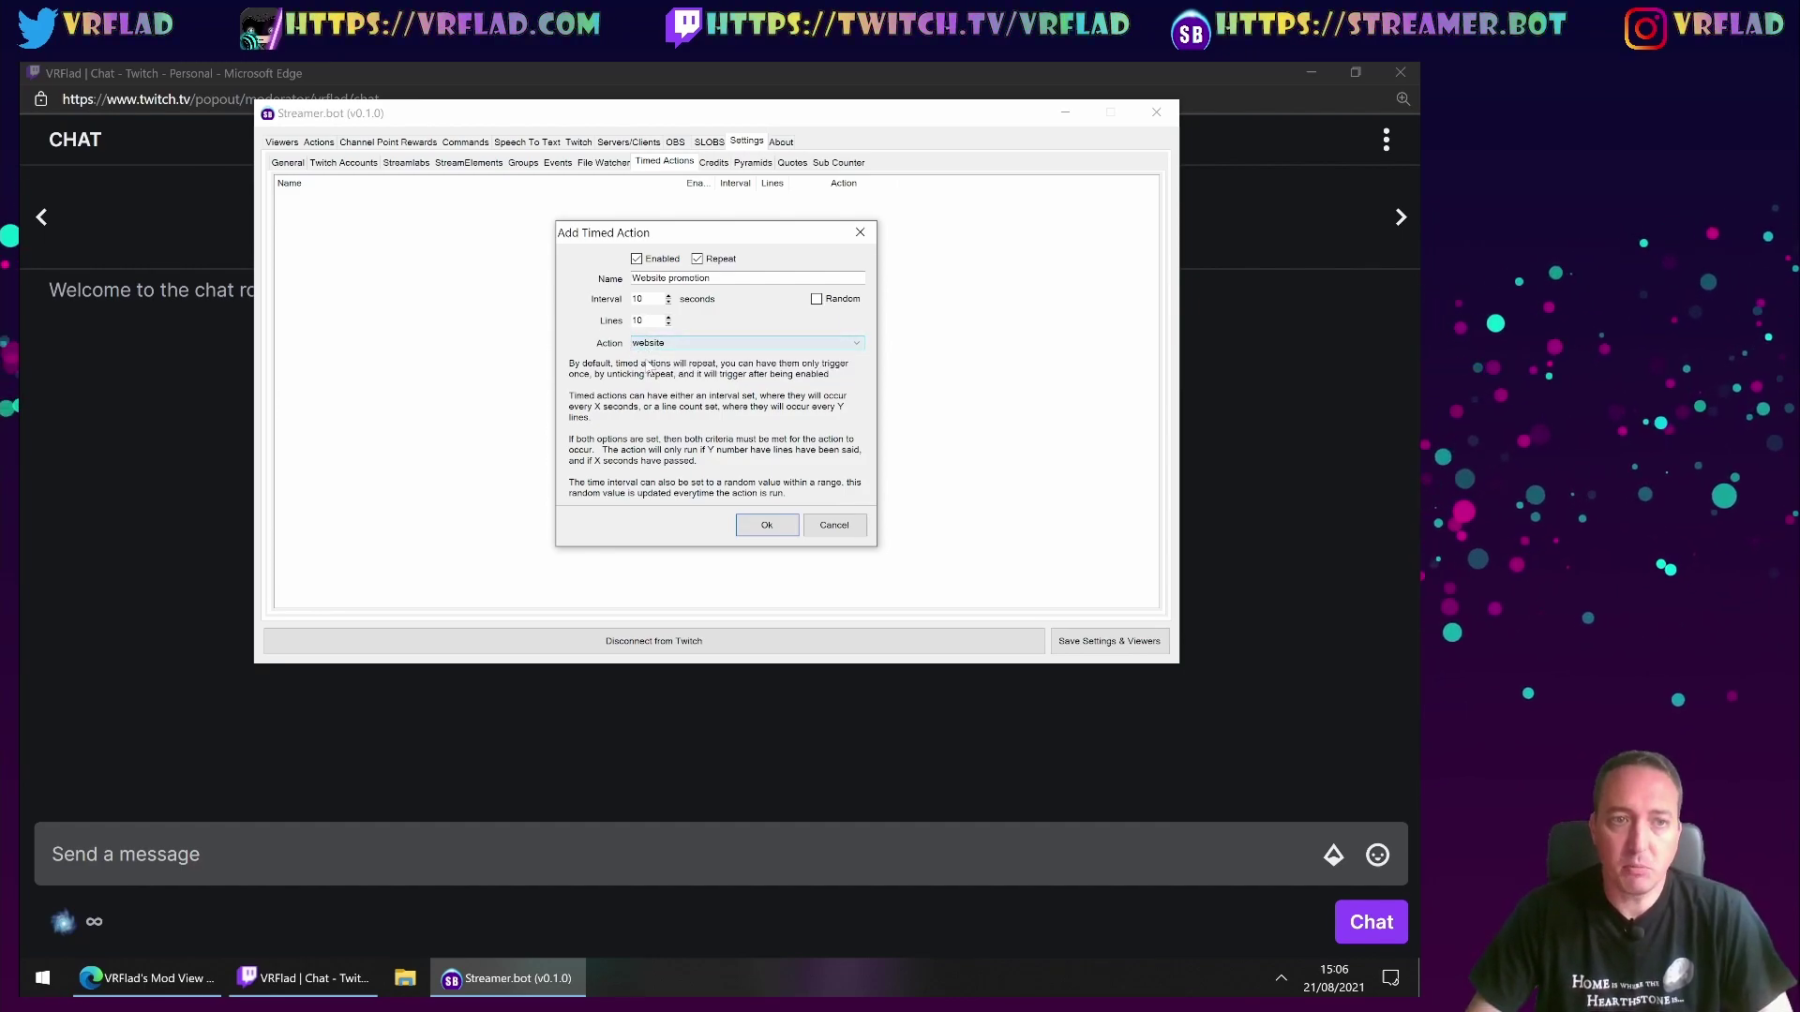
pyautogui.click(767, 526)
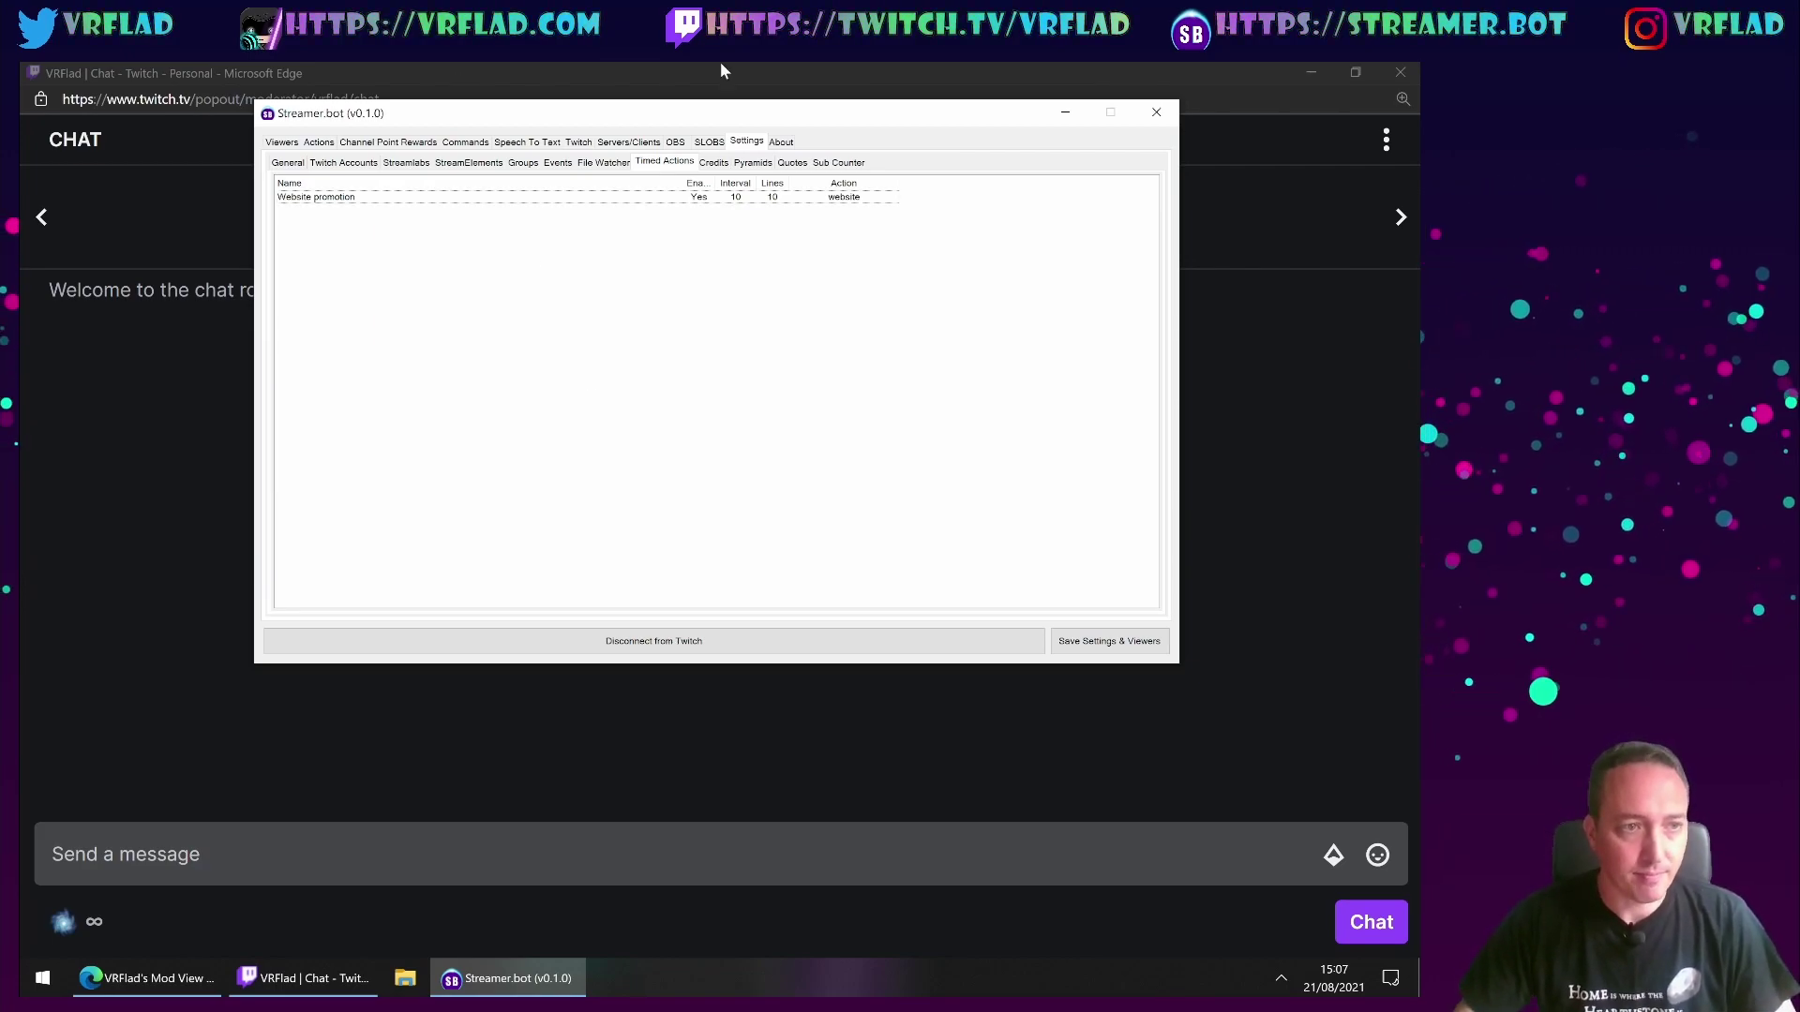
# - Add a second action named "Dice" to the actions list
pyautogui.click(319, 141)
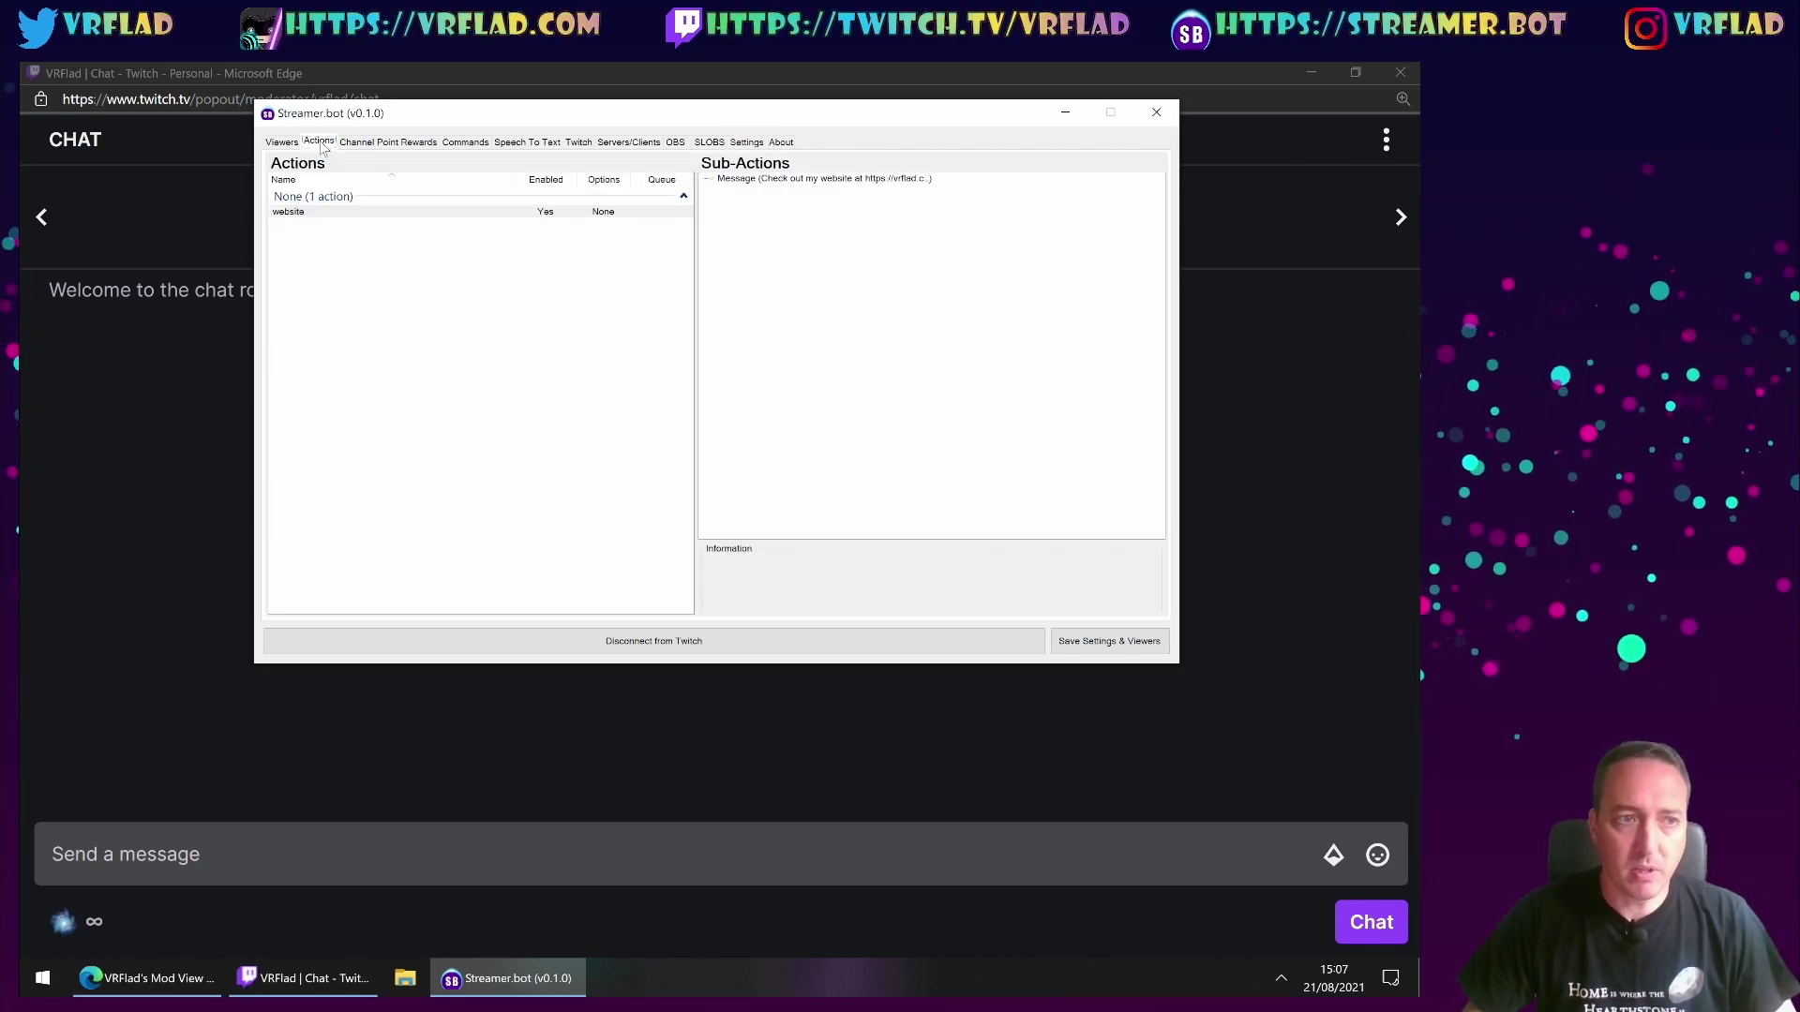
pyautogui.rightClick(342, 267)
pyautogui.click(364, 271)
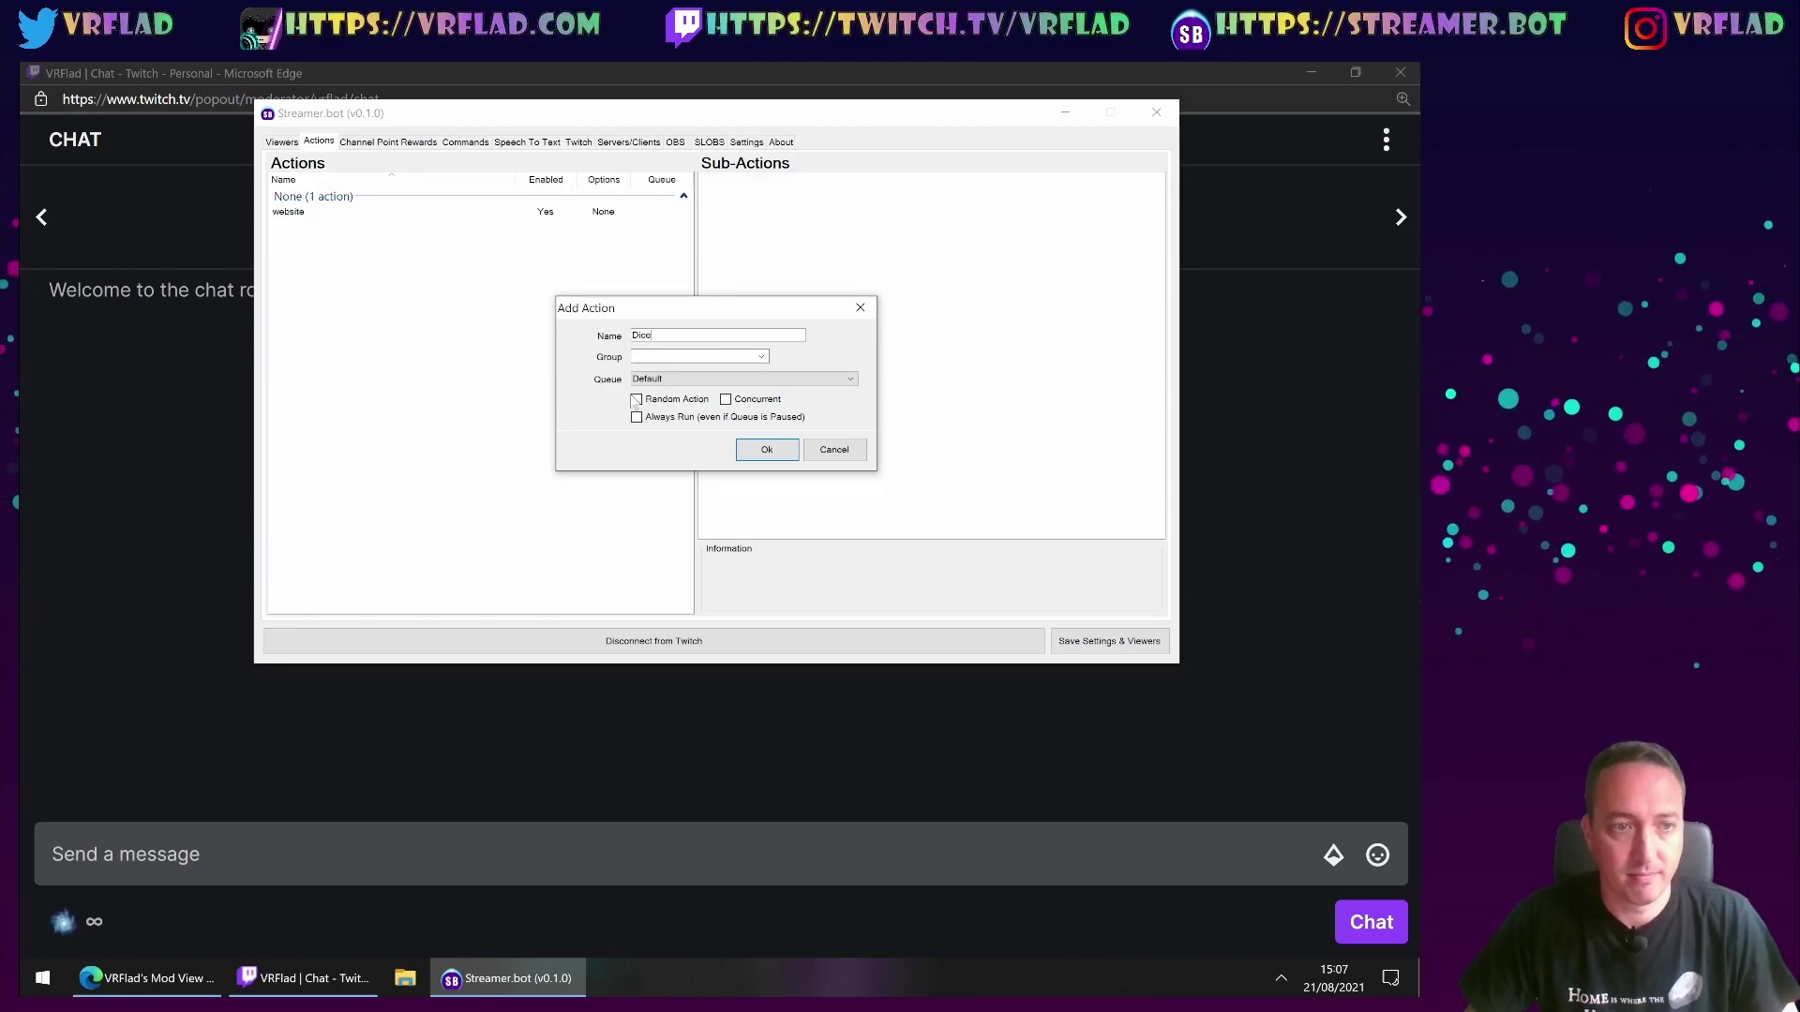
pyautogui.click(758, 450)
# - Add a Get Random Number sub-action between 1 and 6 to the Dice action
pyautogui.rightClick(760, 226)
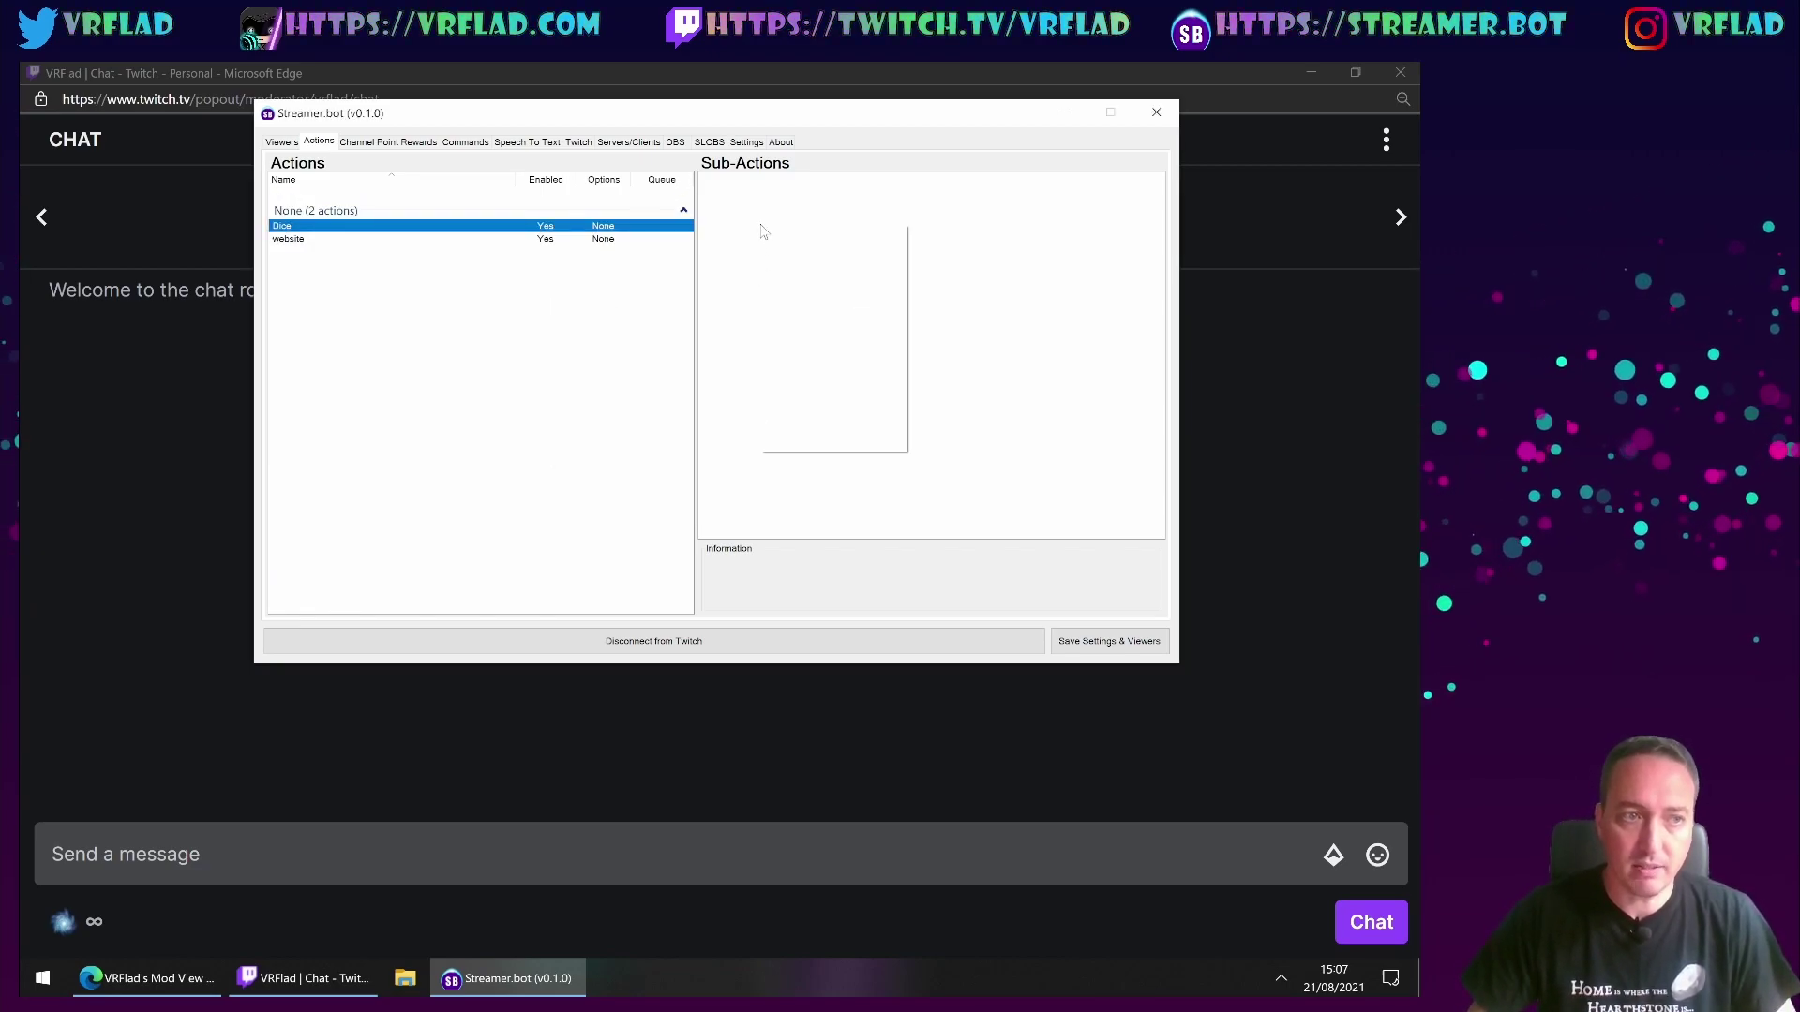
pyautogui.moveTo(839, 236)
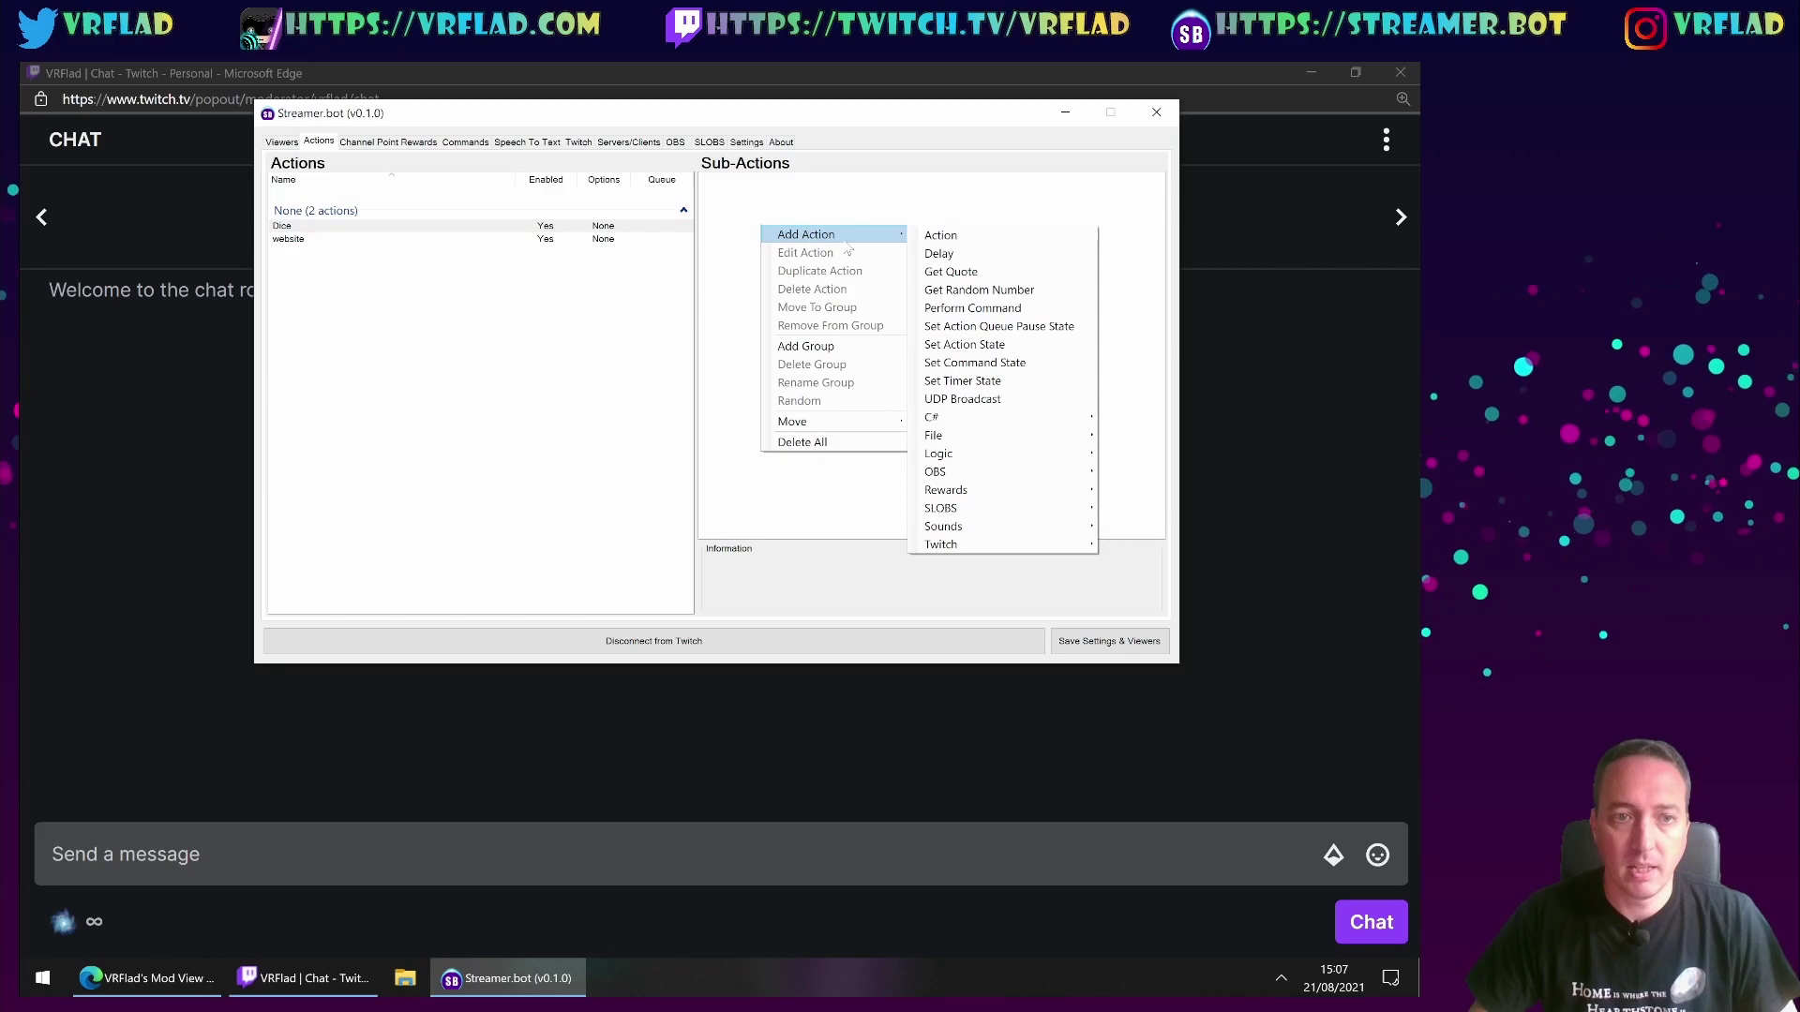
pyautogui.click(951, 292)
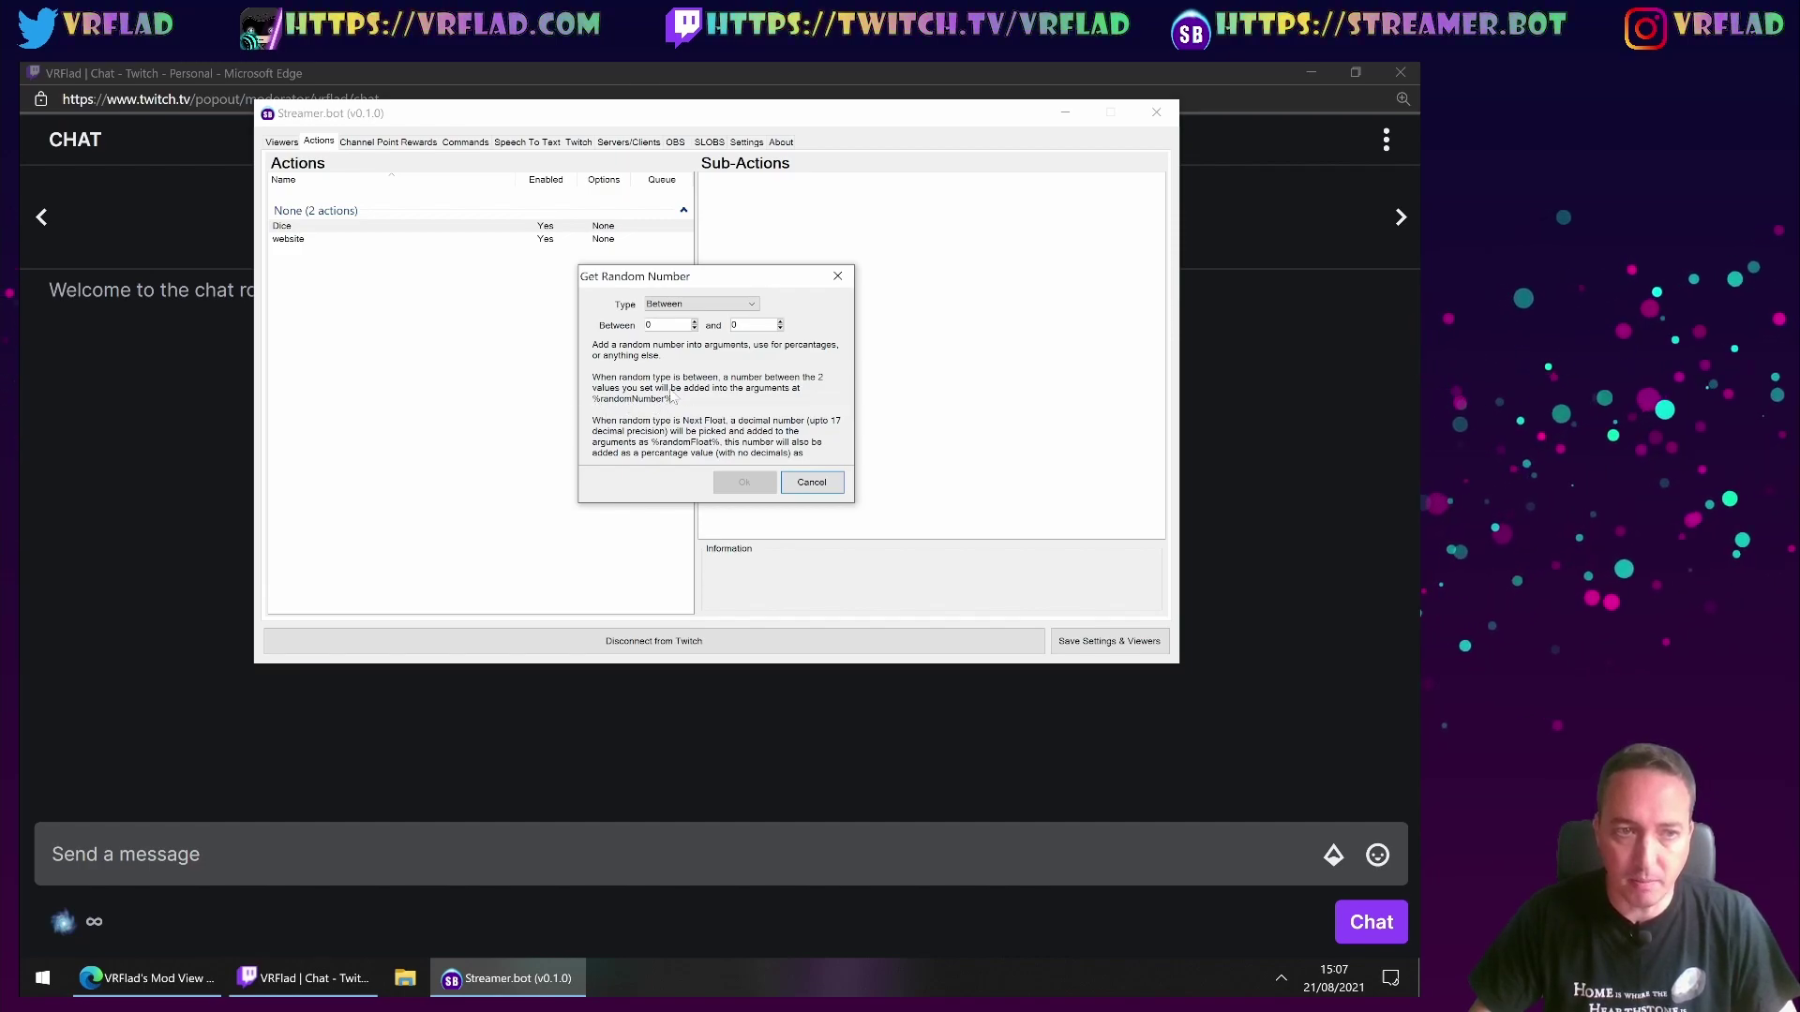
pyautogui.click(693, 322)
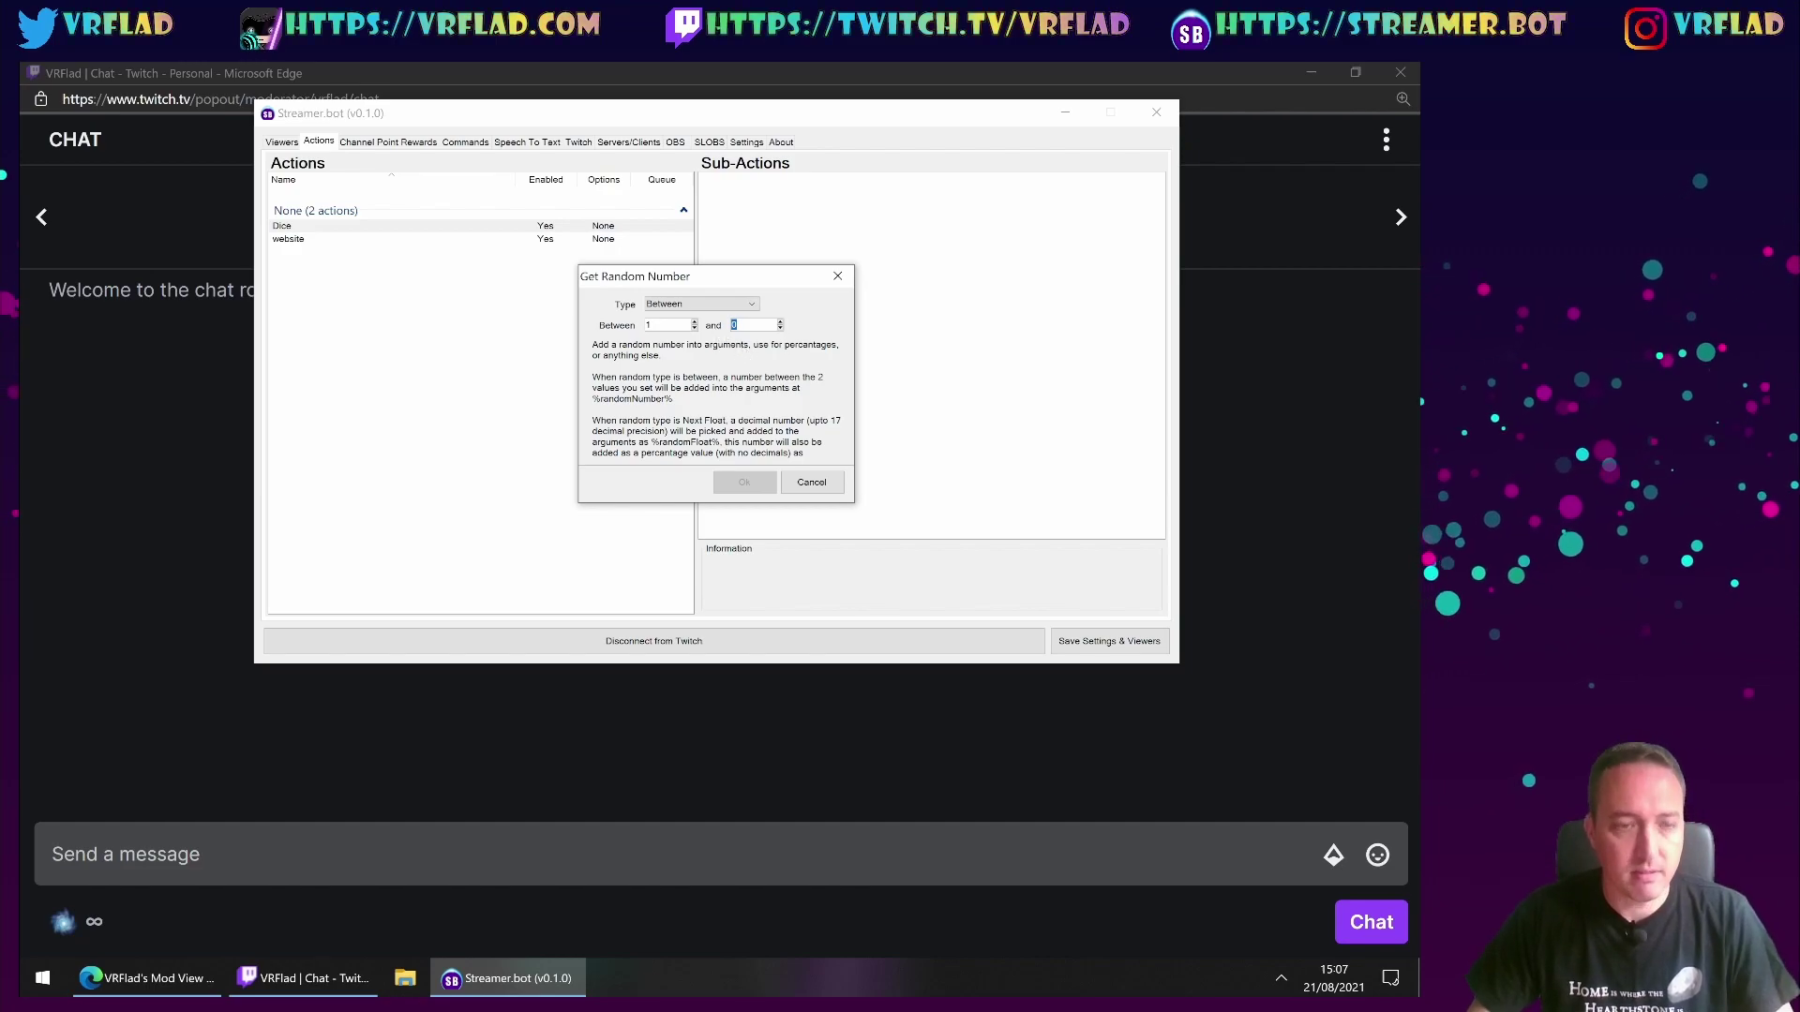
pyautogui.write('6')
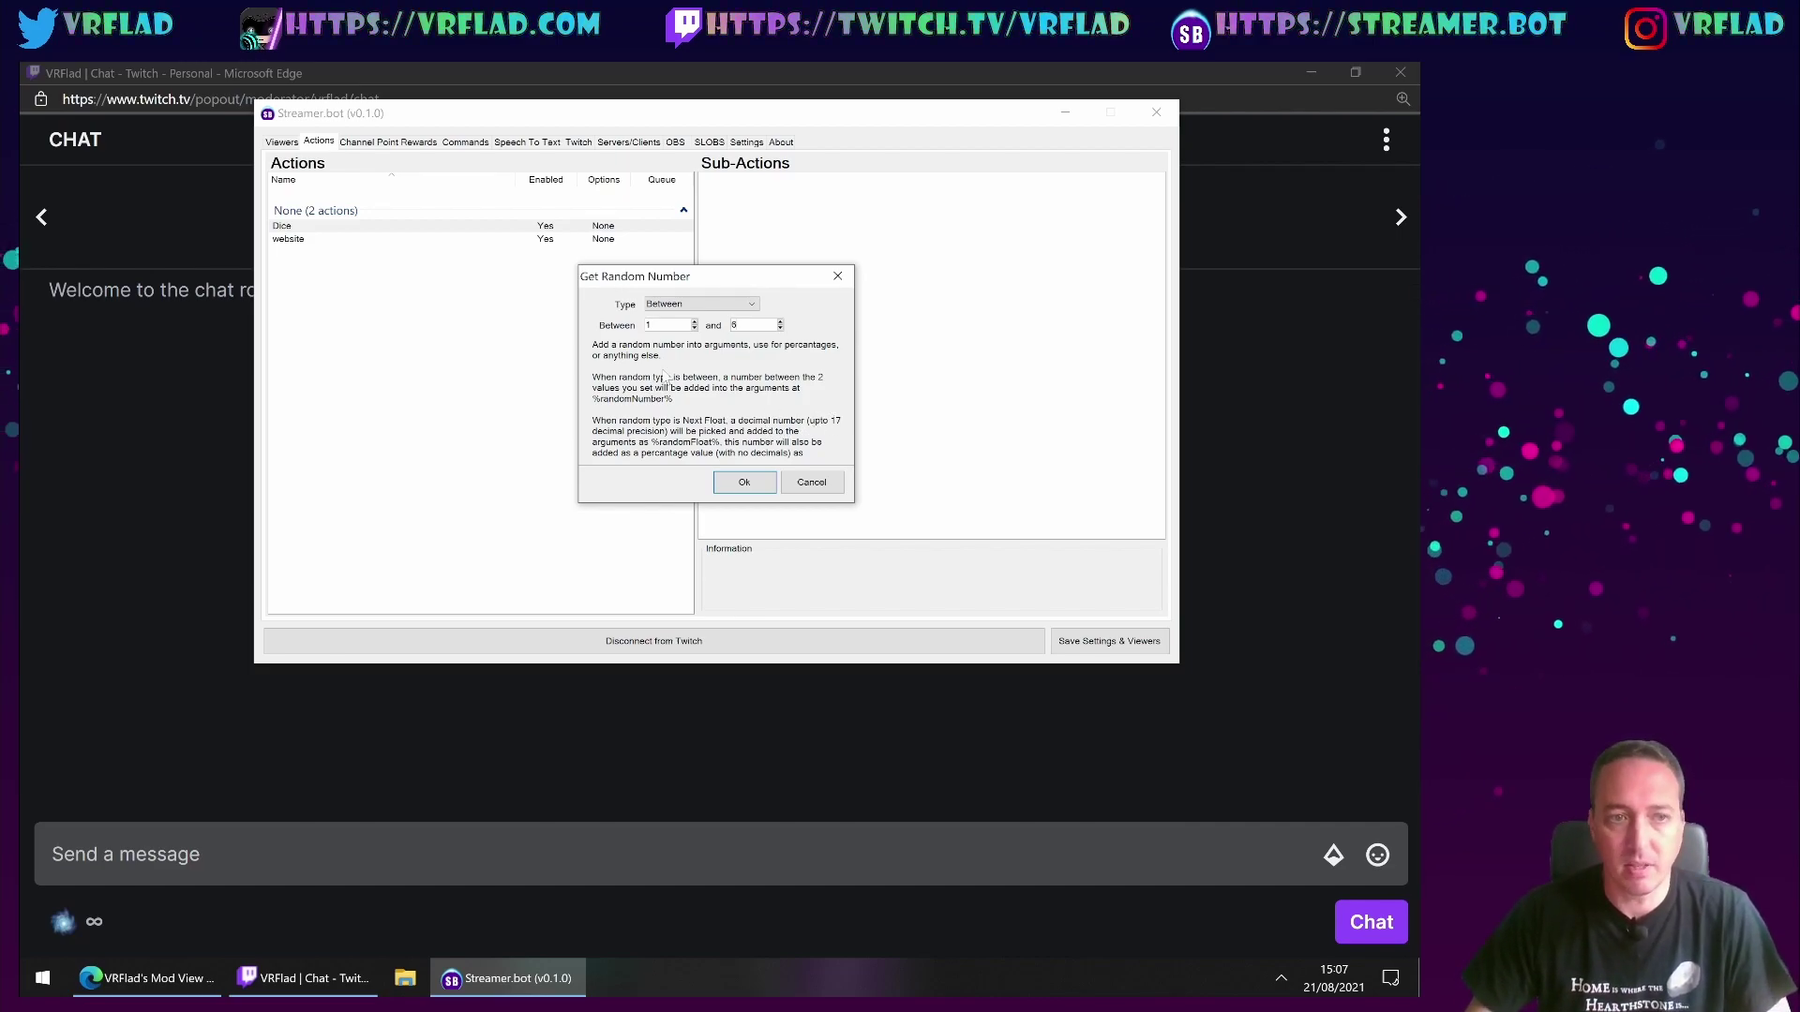
pyautogui.click(744, 482)
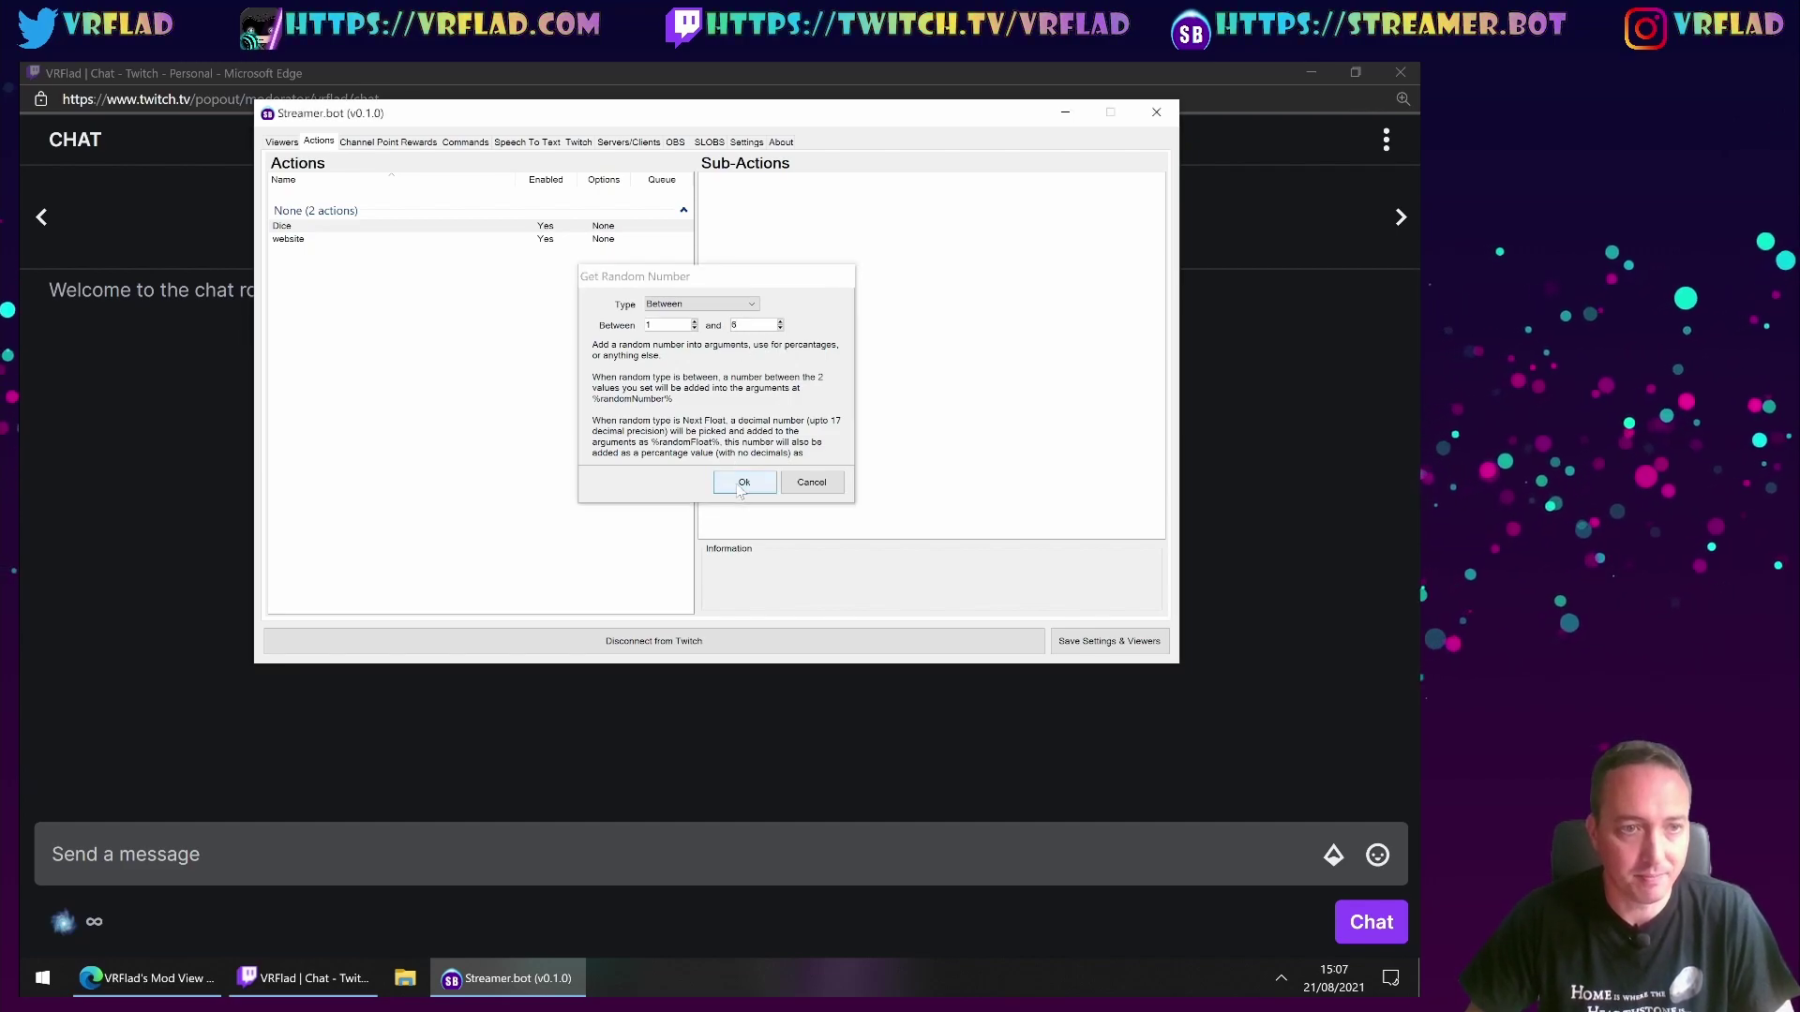
# - Add a Twitch channel message sub-action to the Dice action reading "%user% rolls the dice and gets %randomNumber%"
pyautogui.rightClick(769, 212)
pyautogui.moveTo(821, 225)
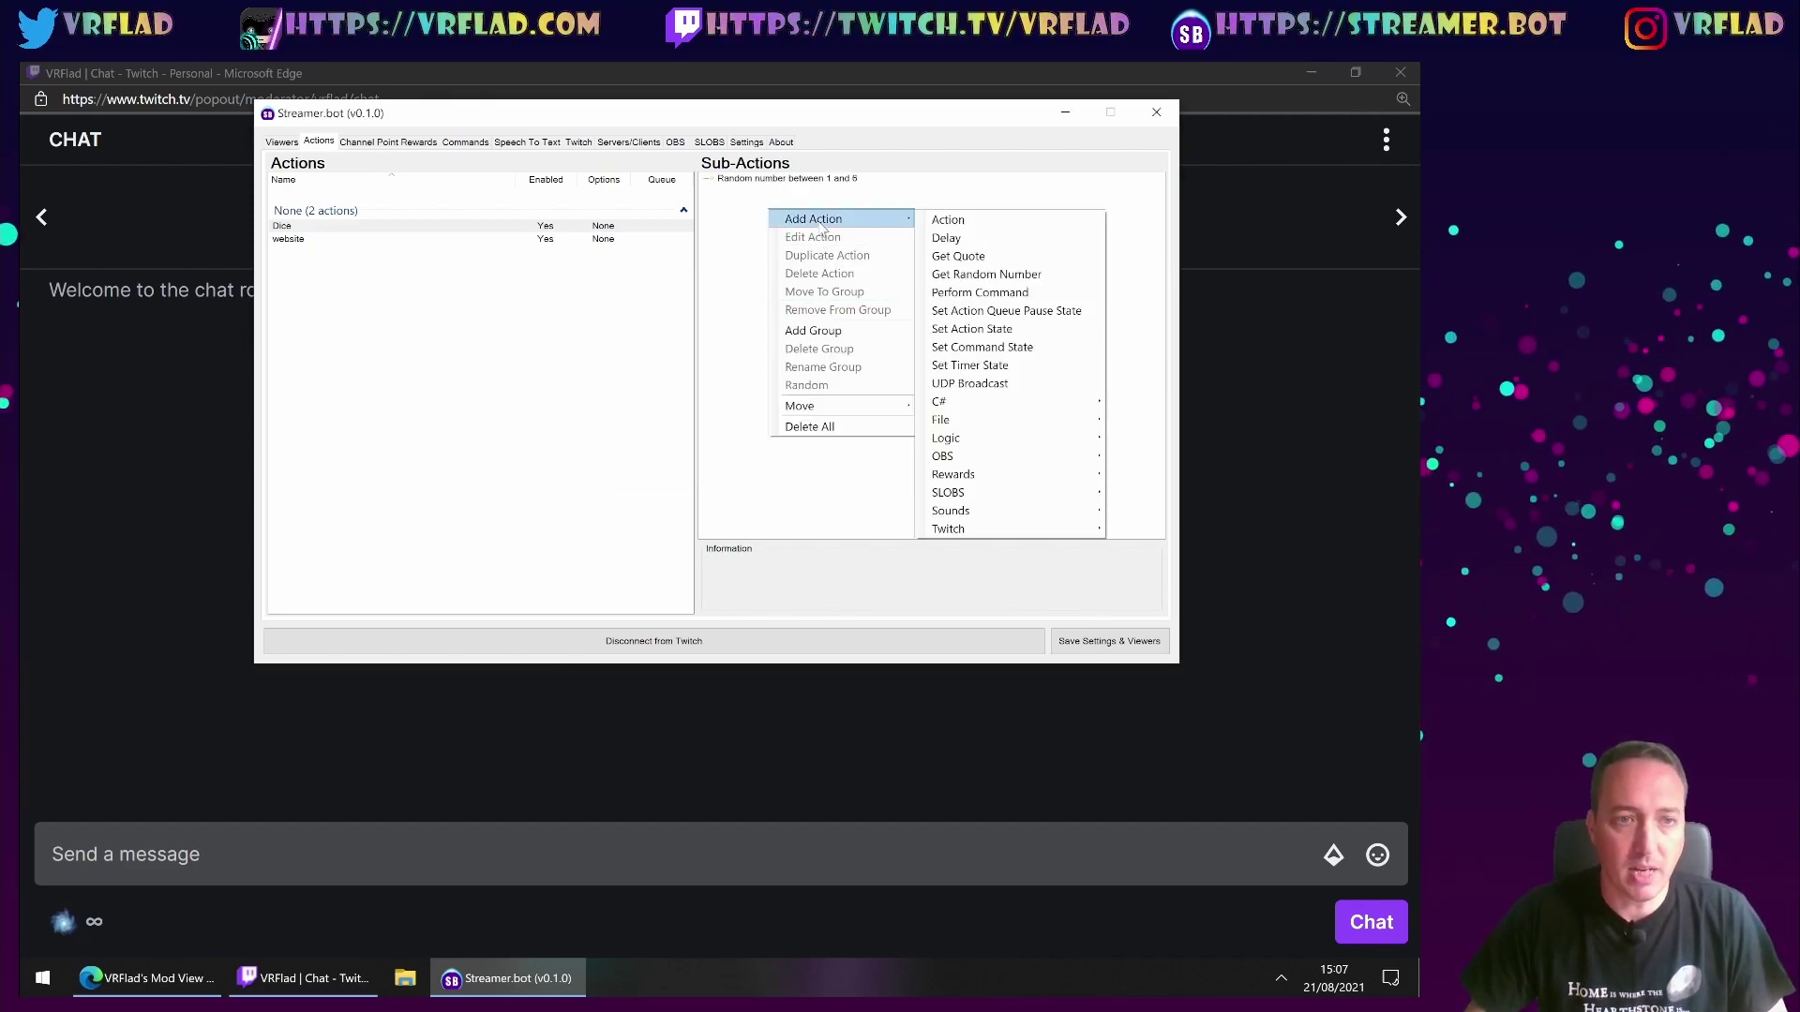
pyautogui.moveTo(1078, 530)
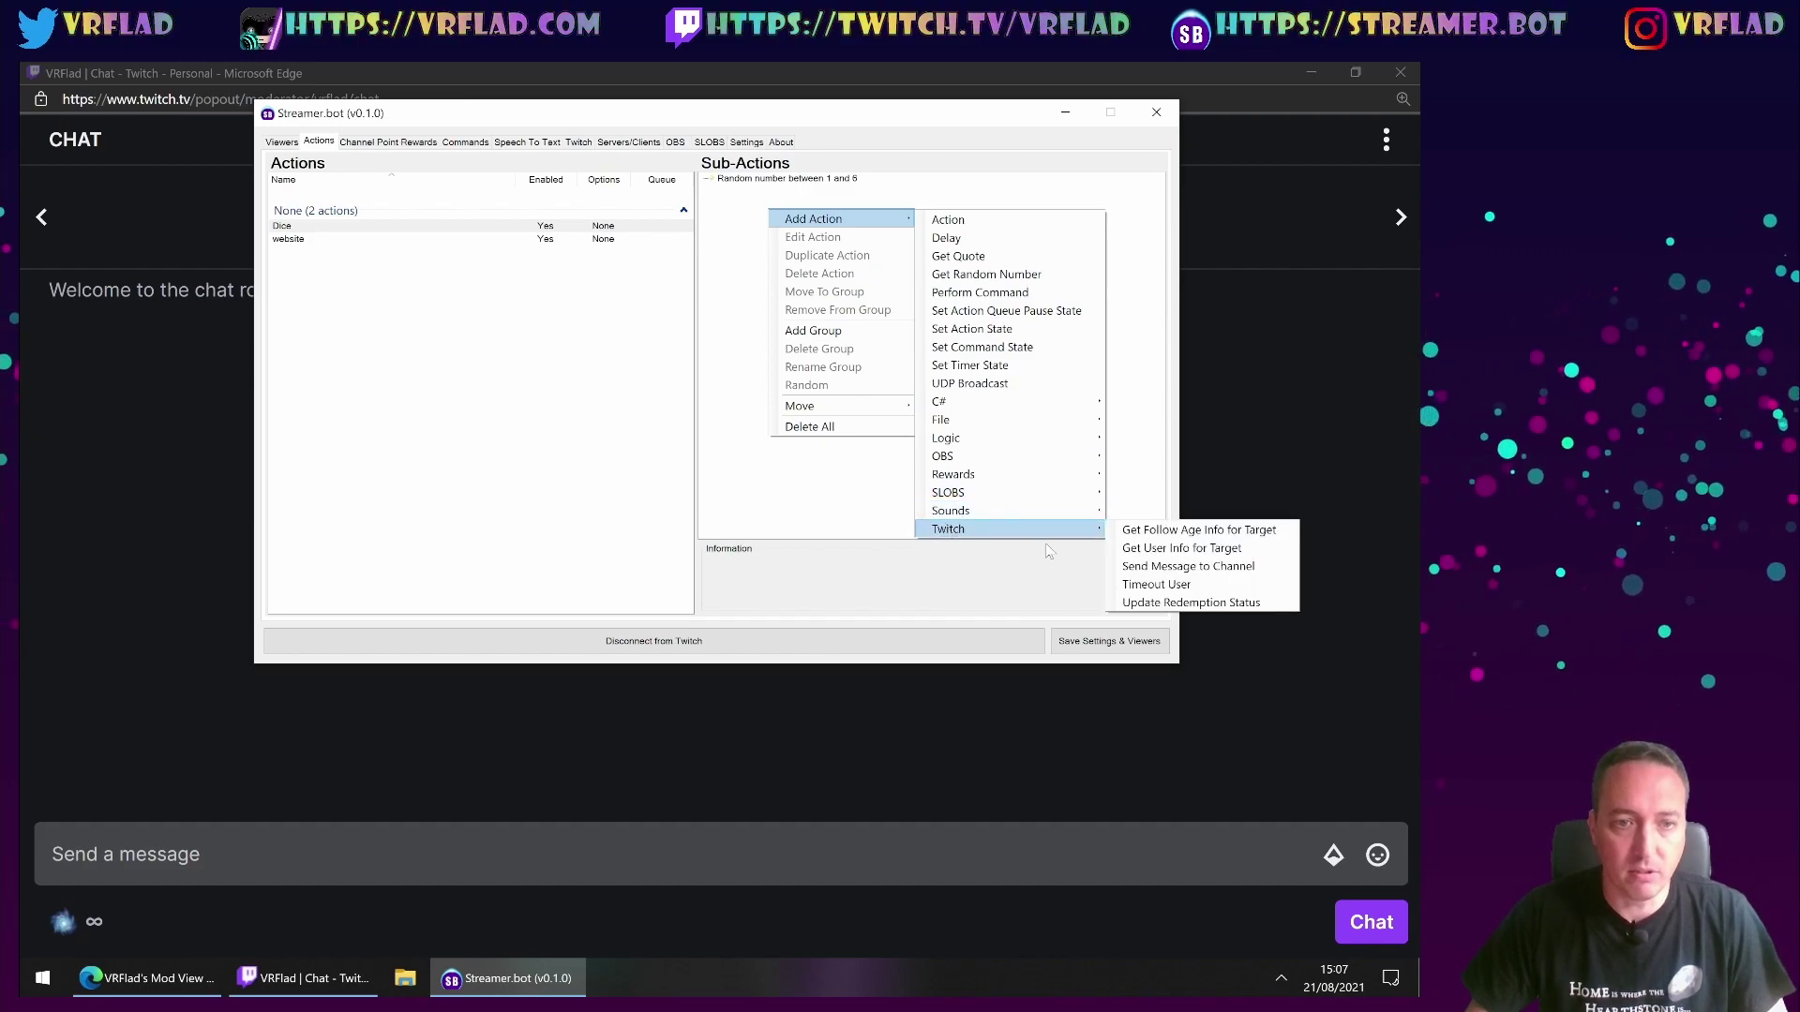
pyautogui.click(1187, 568)
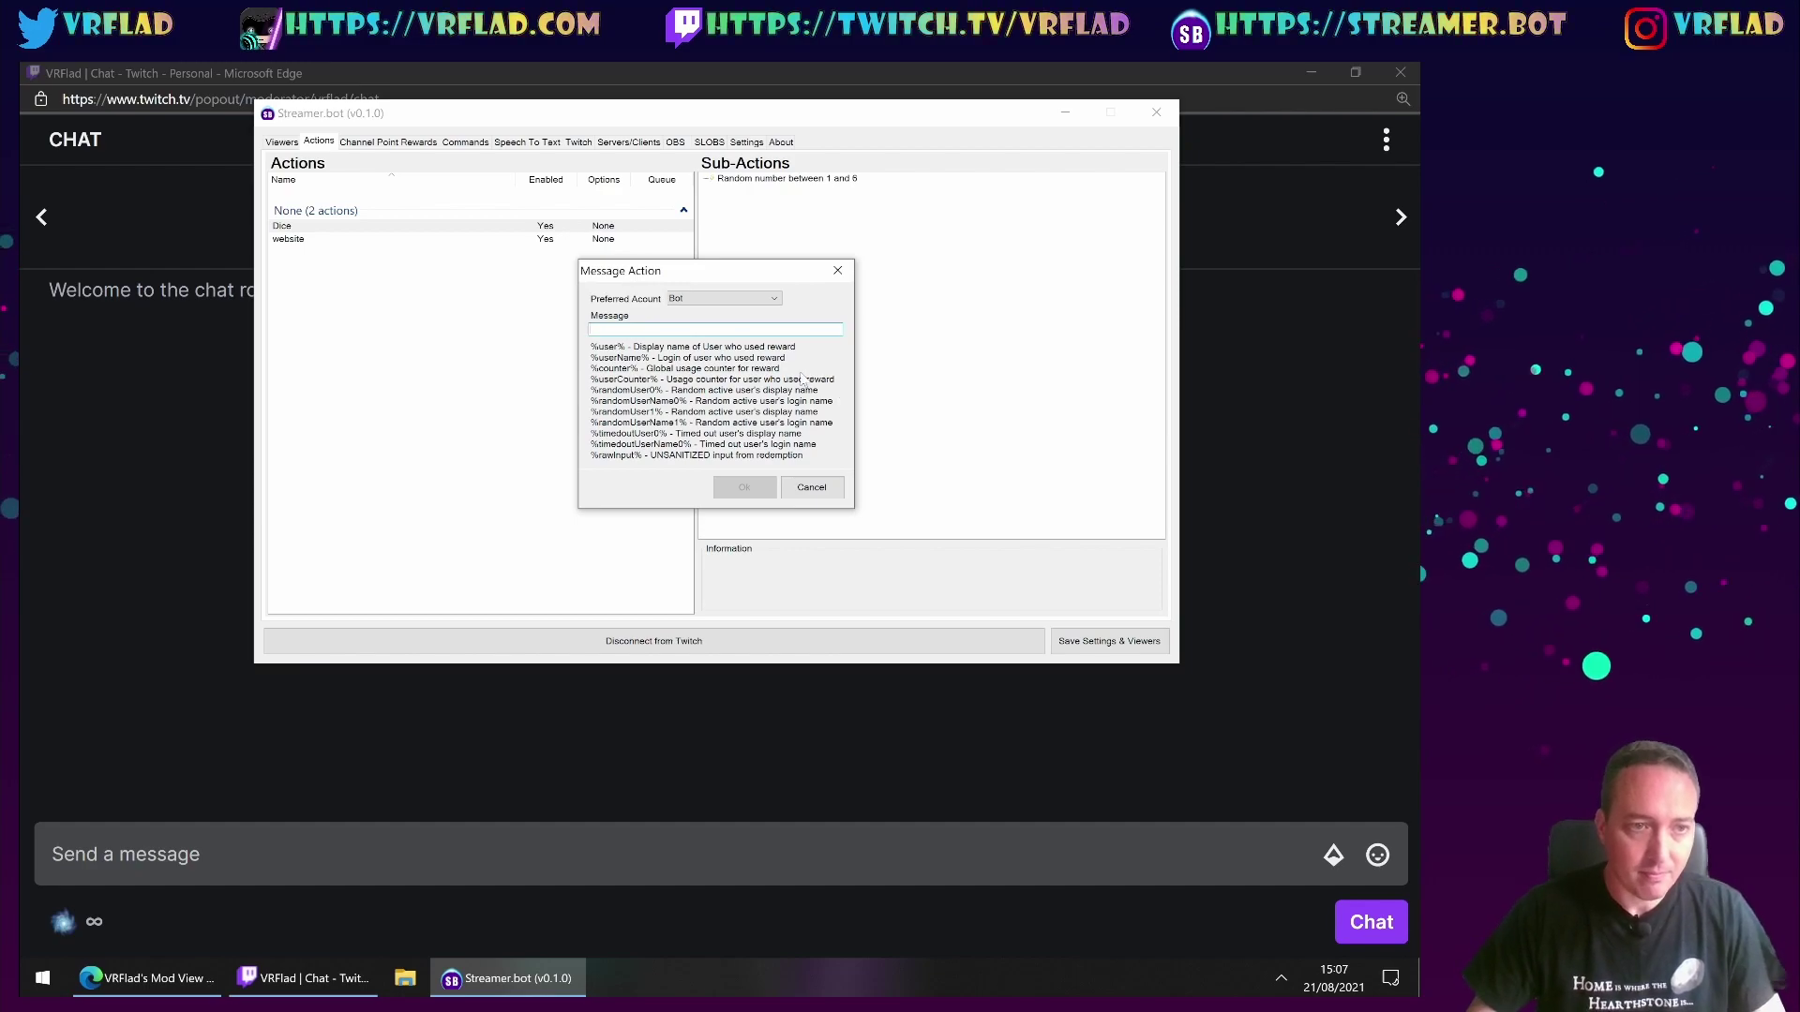
pyautogui.write('%u')
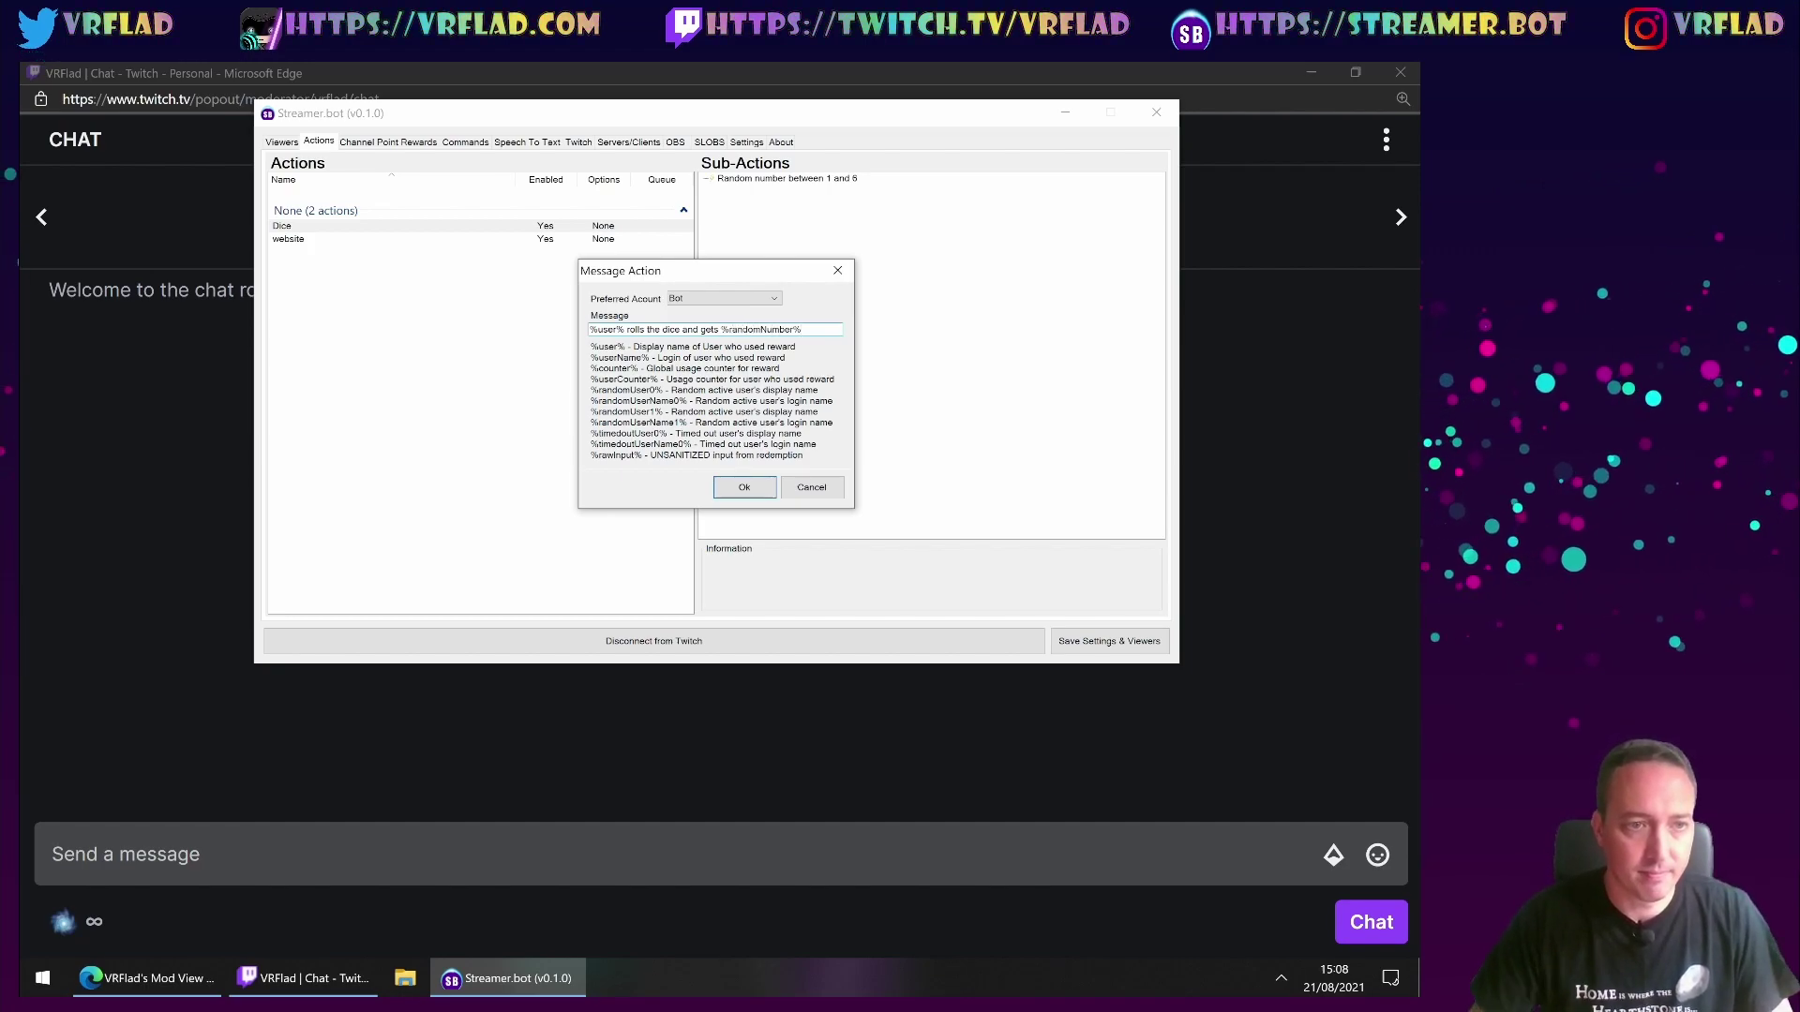
pyautogui.click(761, 487)
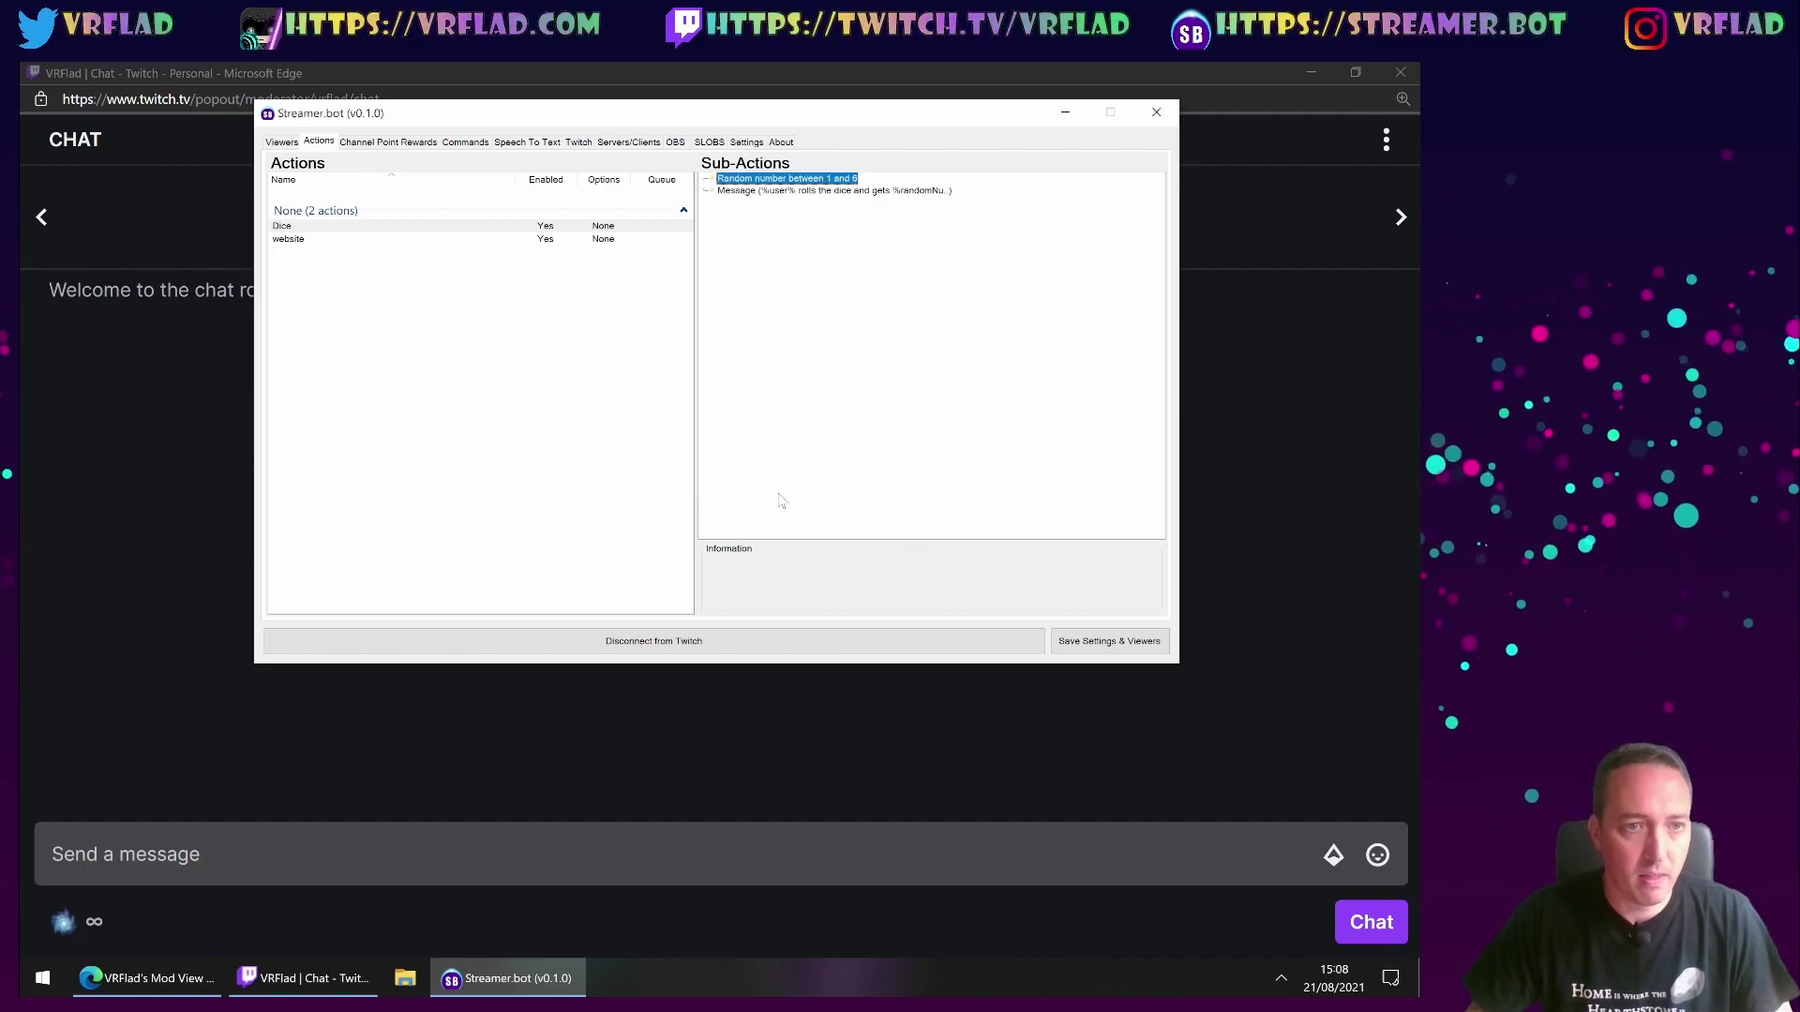
# - Create a chat command "!dice" that runs the Dice action
pyautogui.click(476, 142)
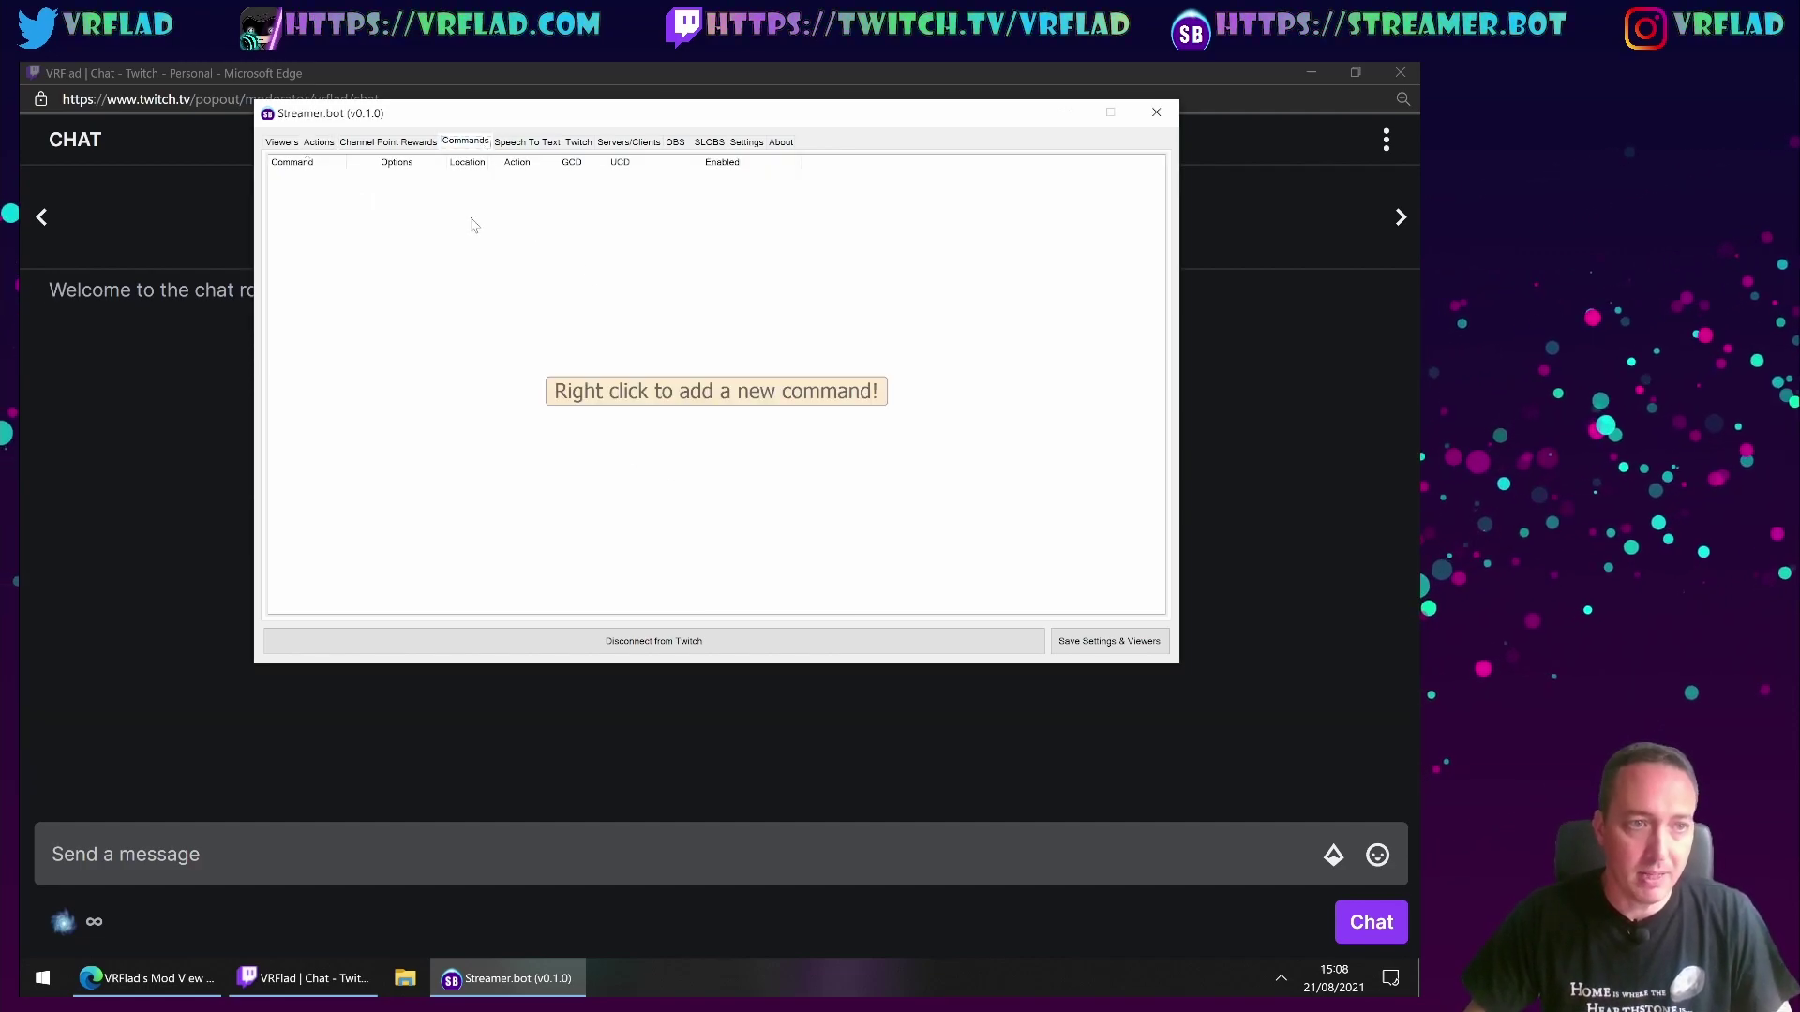
pyautogui.rightClick(474, 221)
pyautogui.click(492, 227)
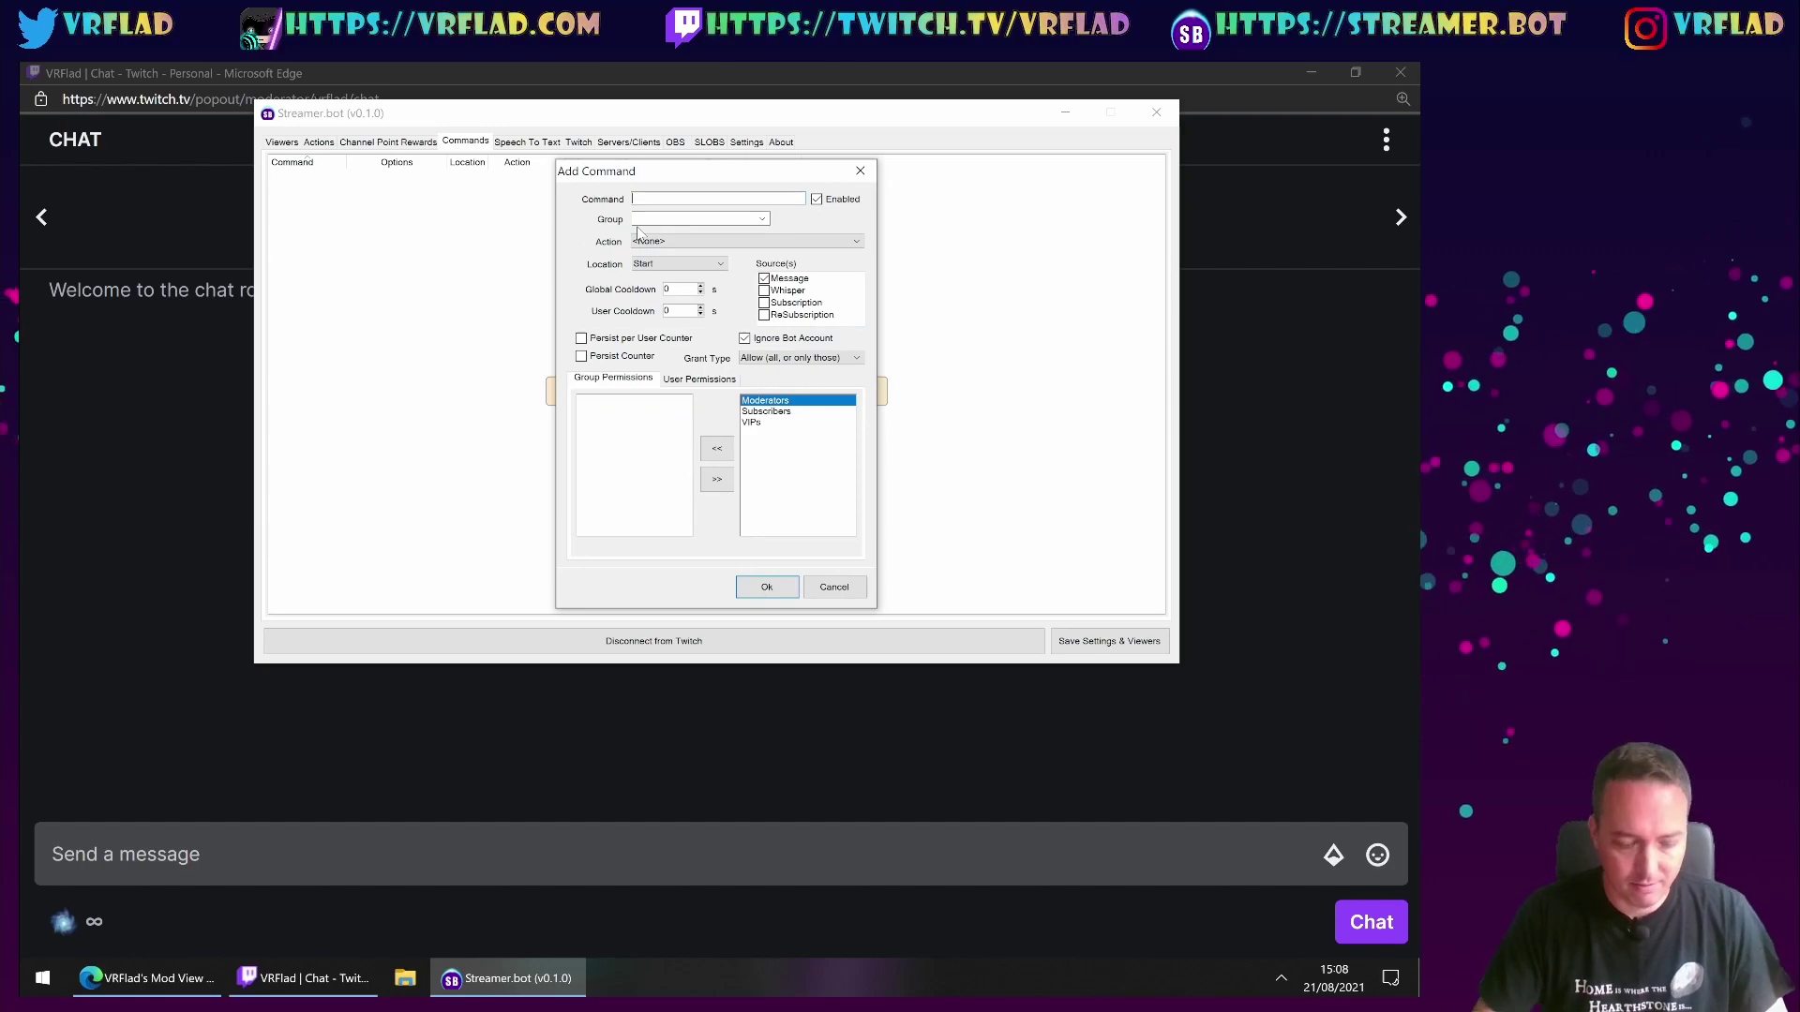
pyautogui.write('!dice')
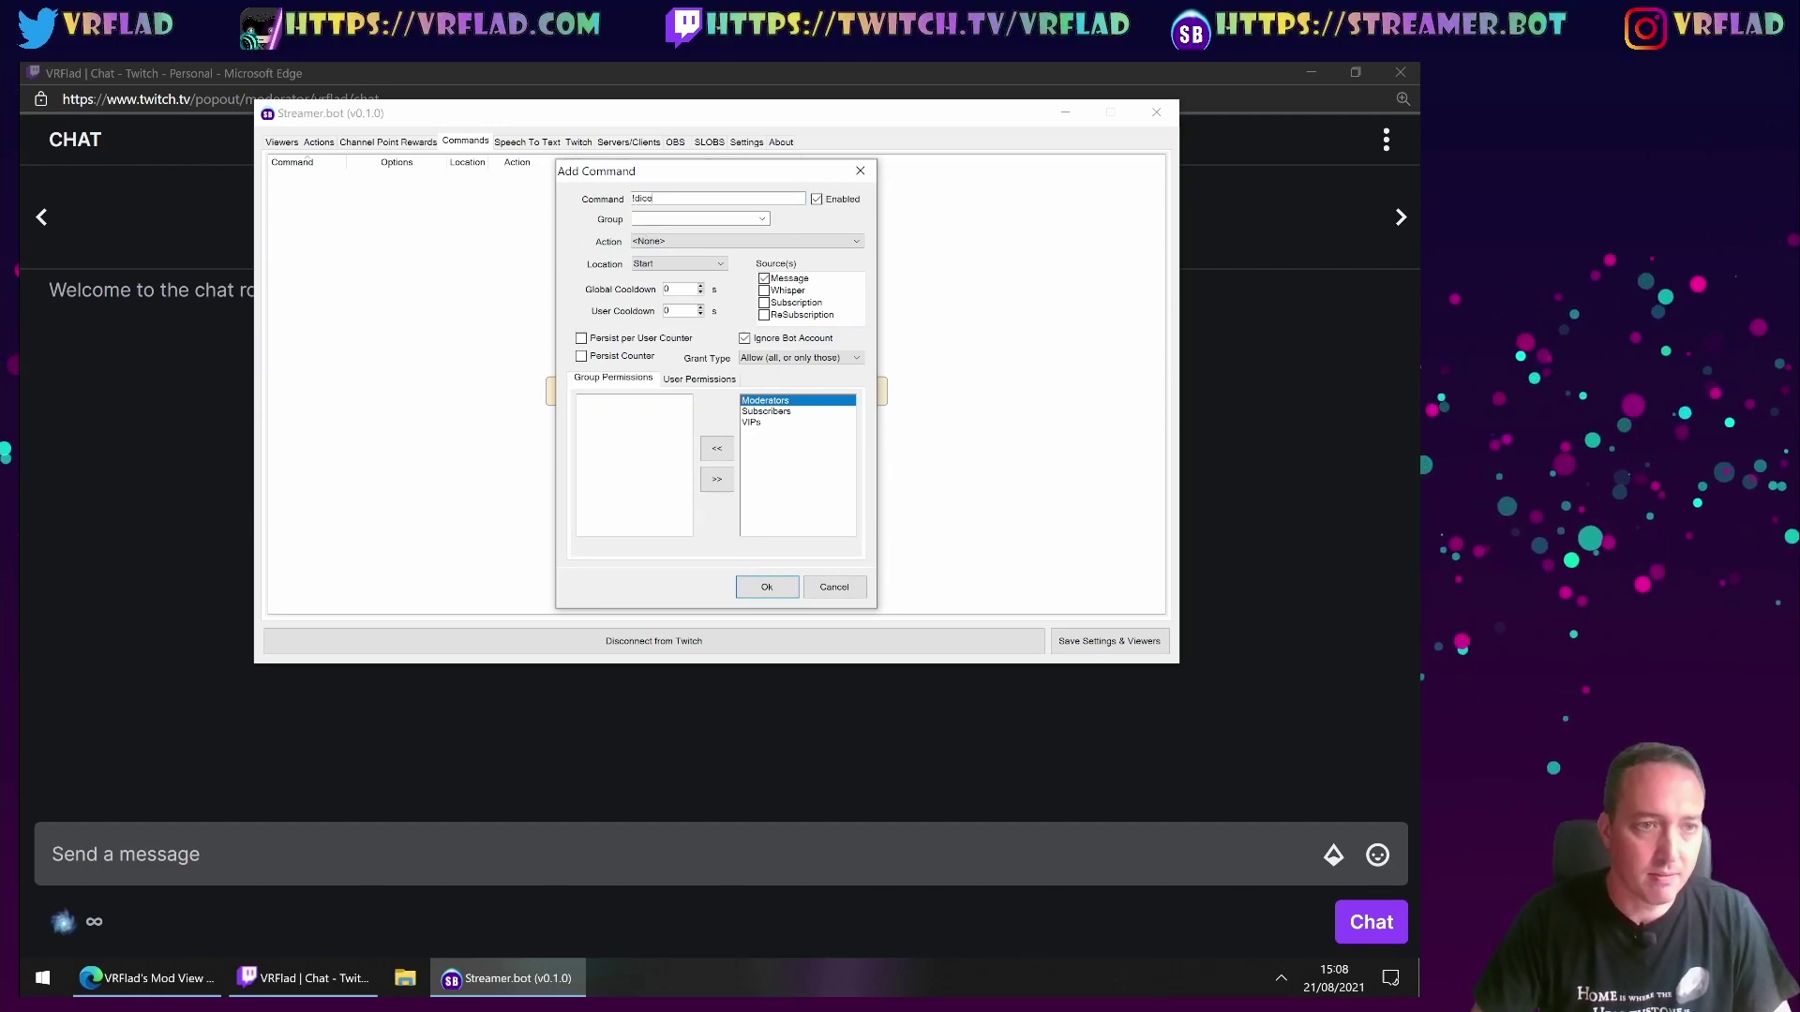
pyautogui.click(656, 241)
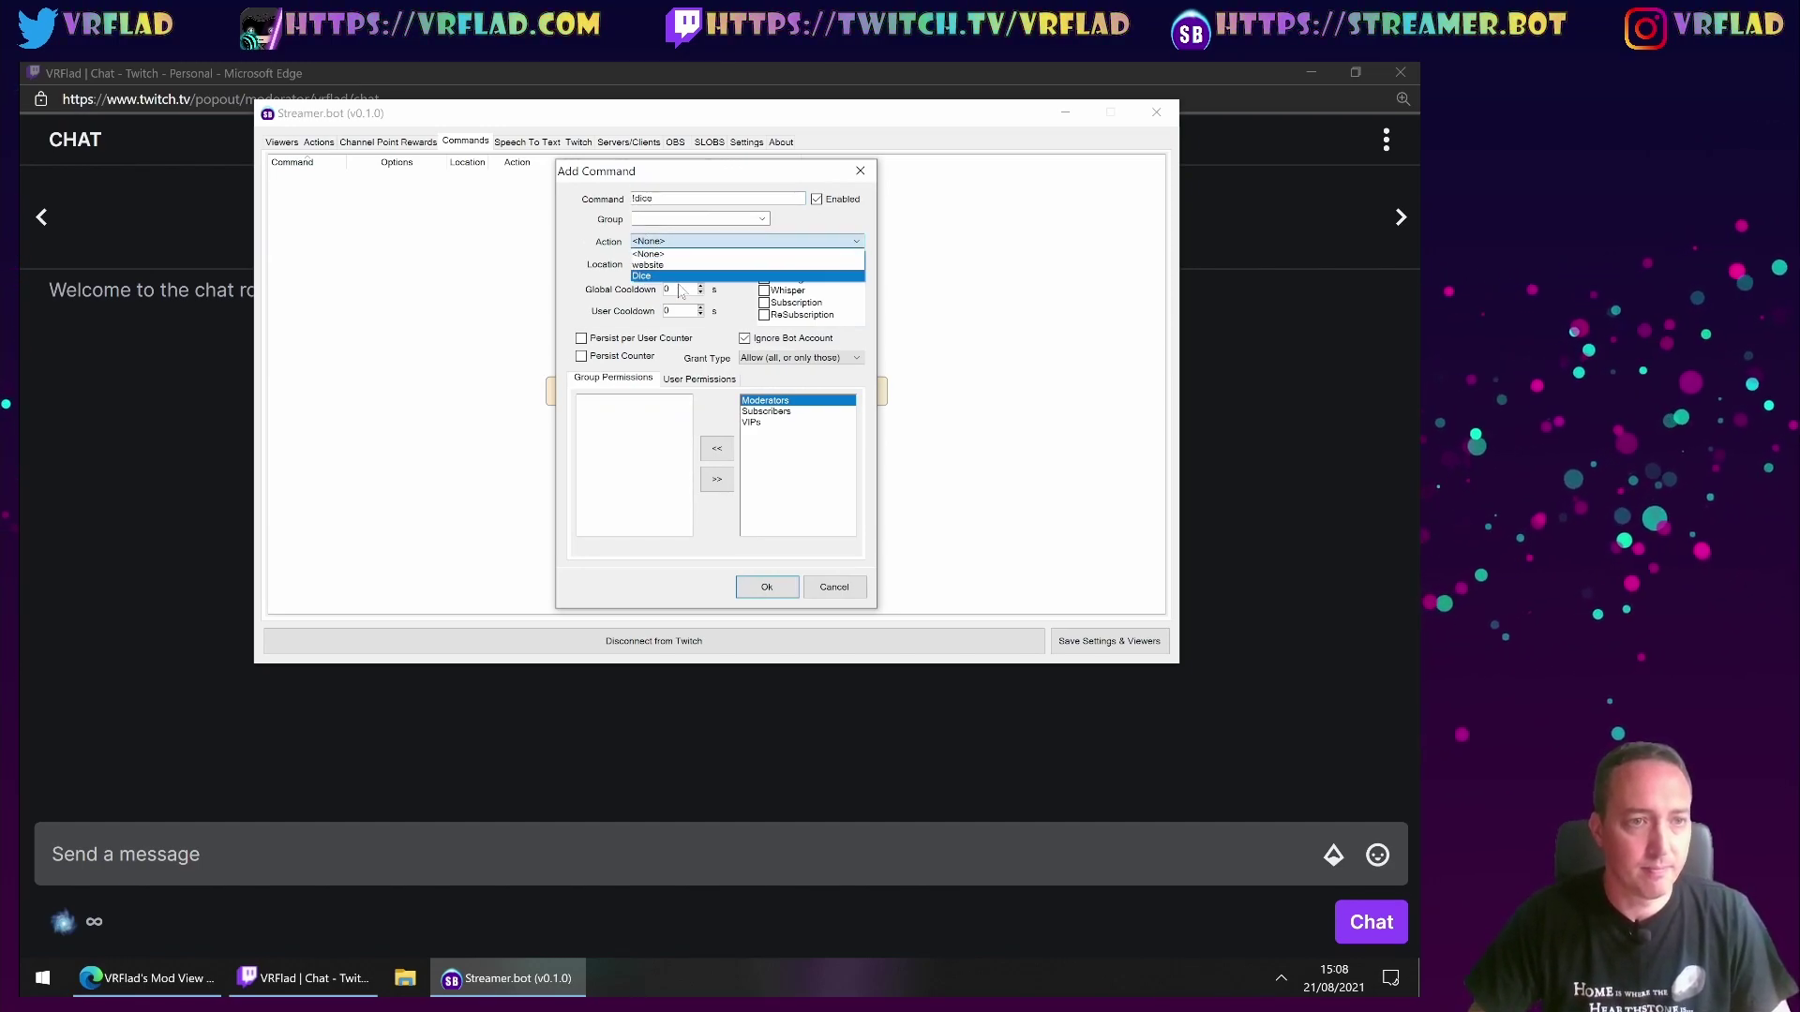
pyautogui.click(647, 275)
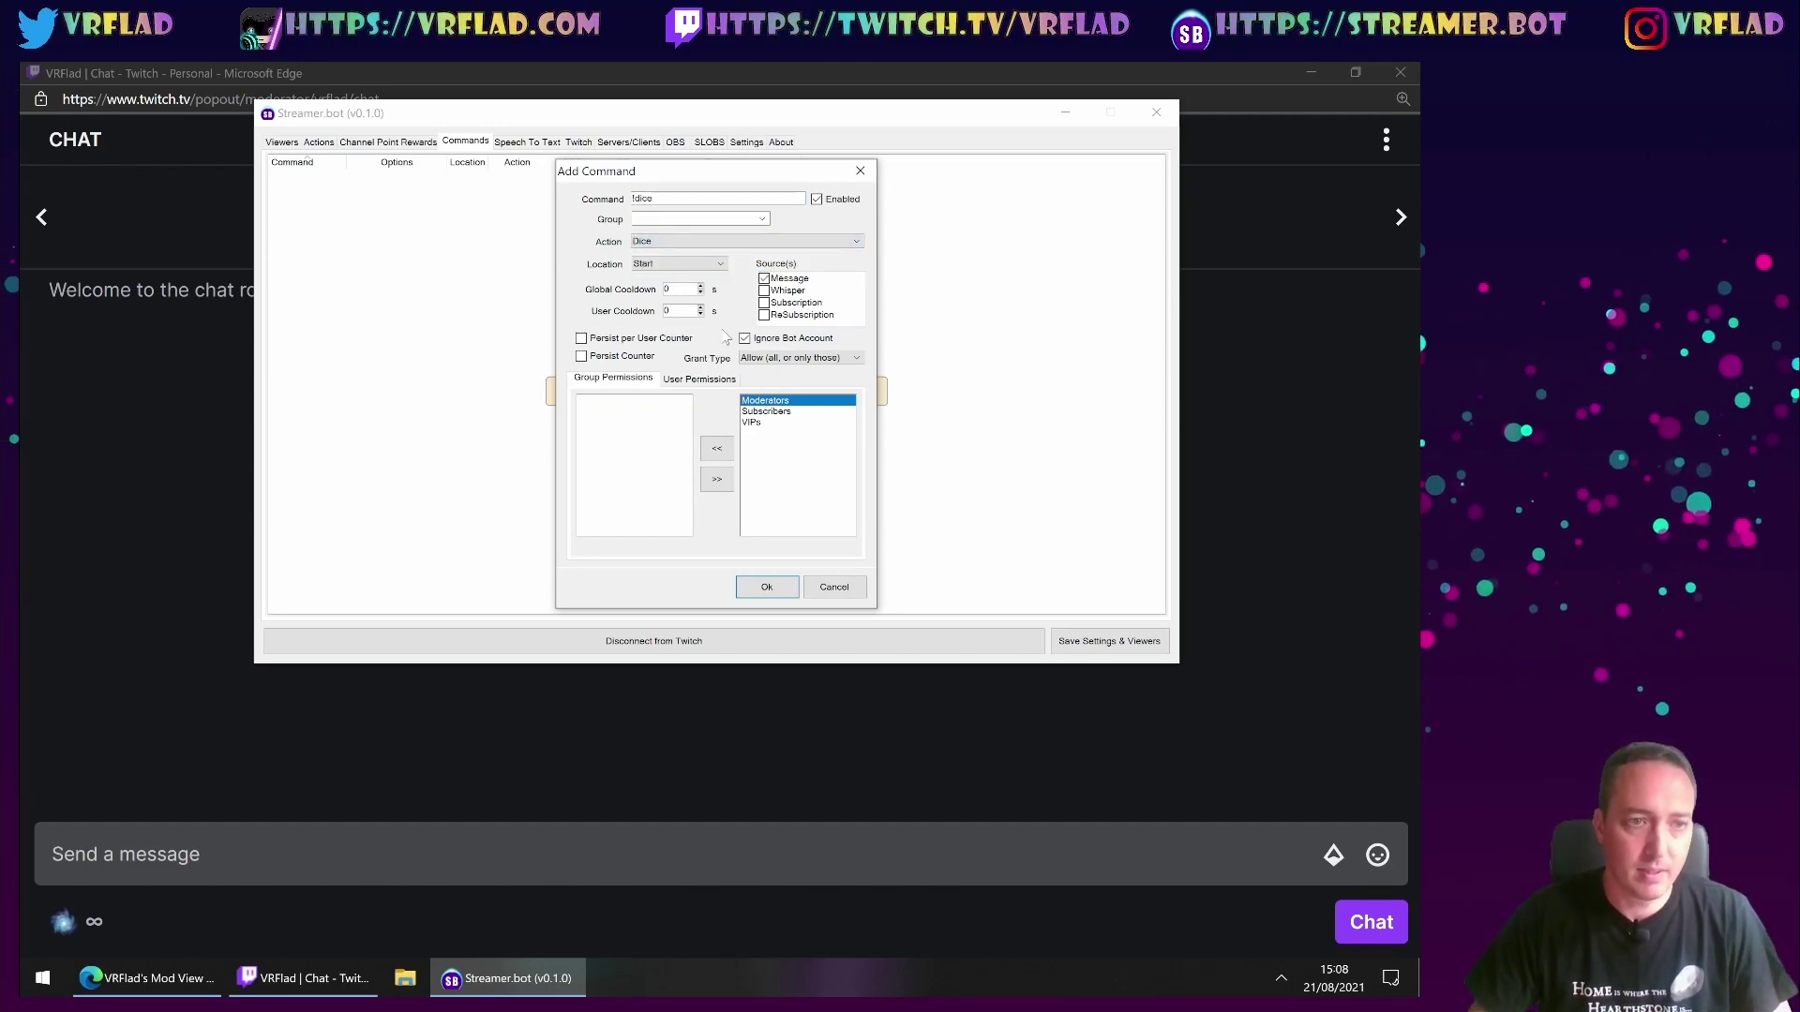
pyautogui.click(785, 588)
# - Switch to the Twitch chat window and send "!dice" six times to test the command
pyautogui.click(441, 863)
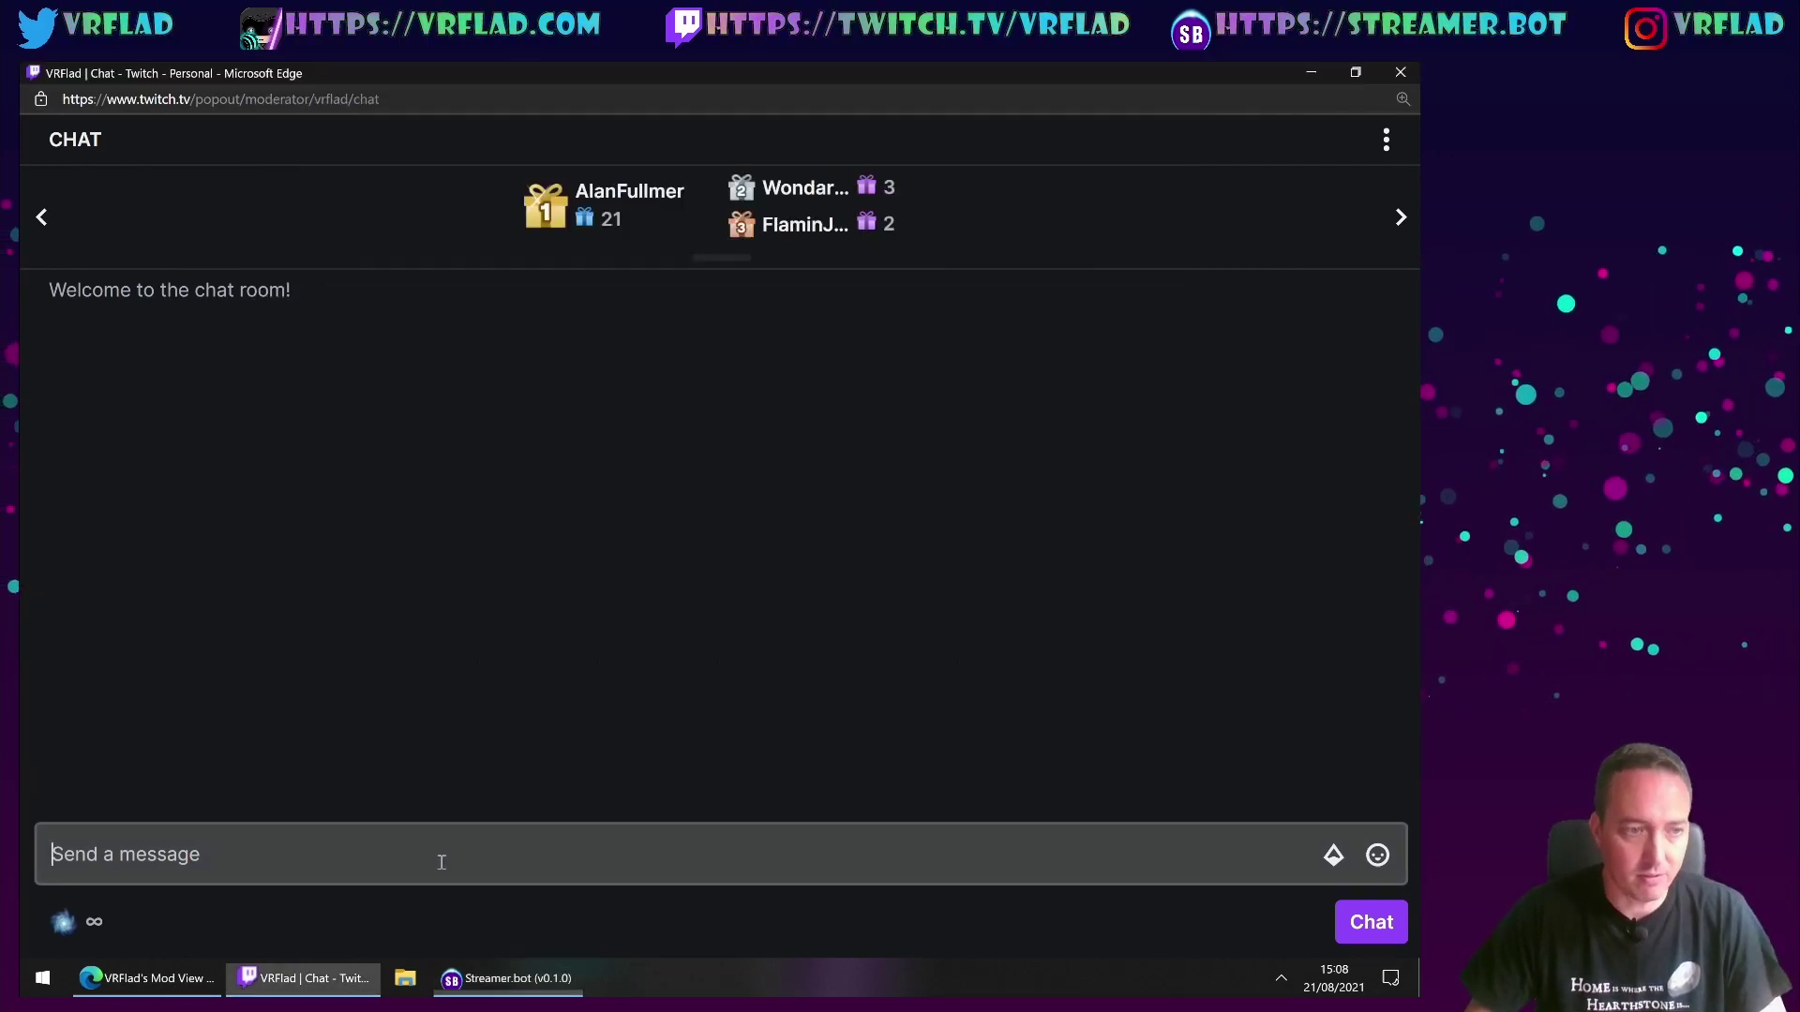
pyautogui.write('!dice')
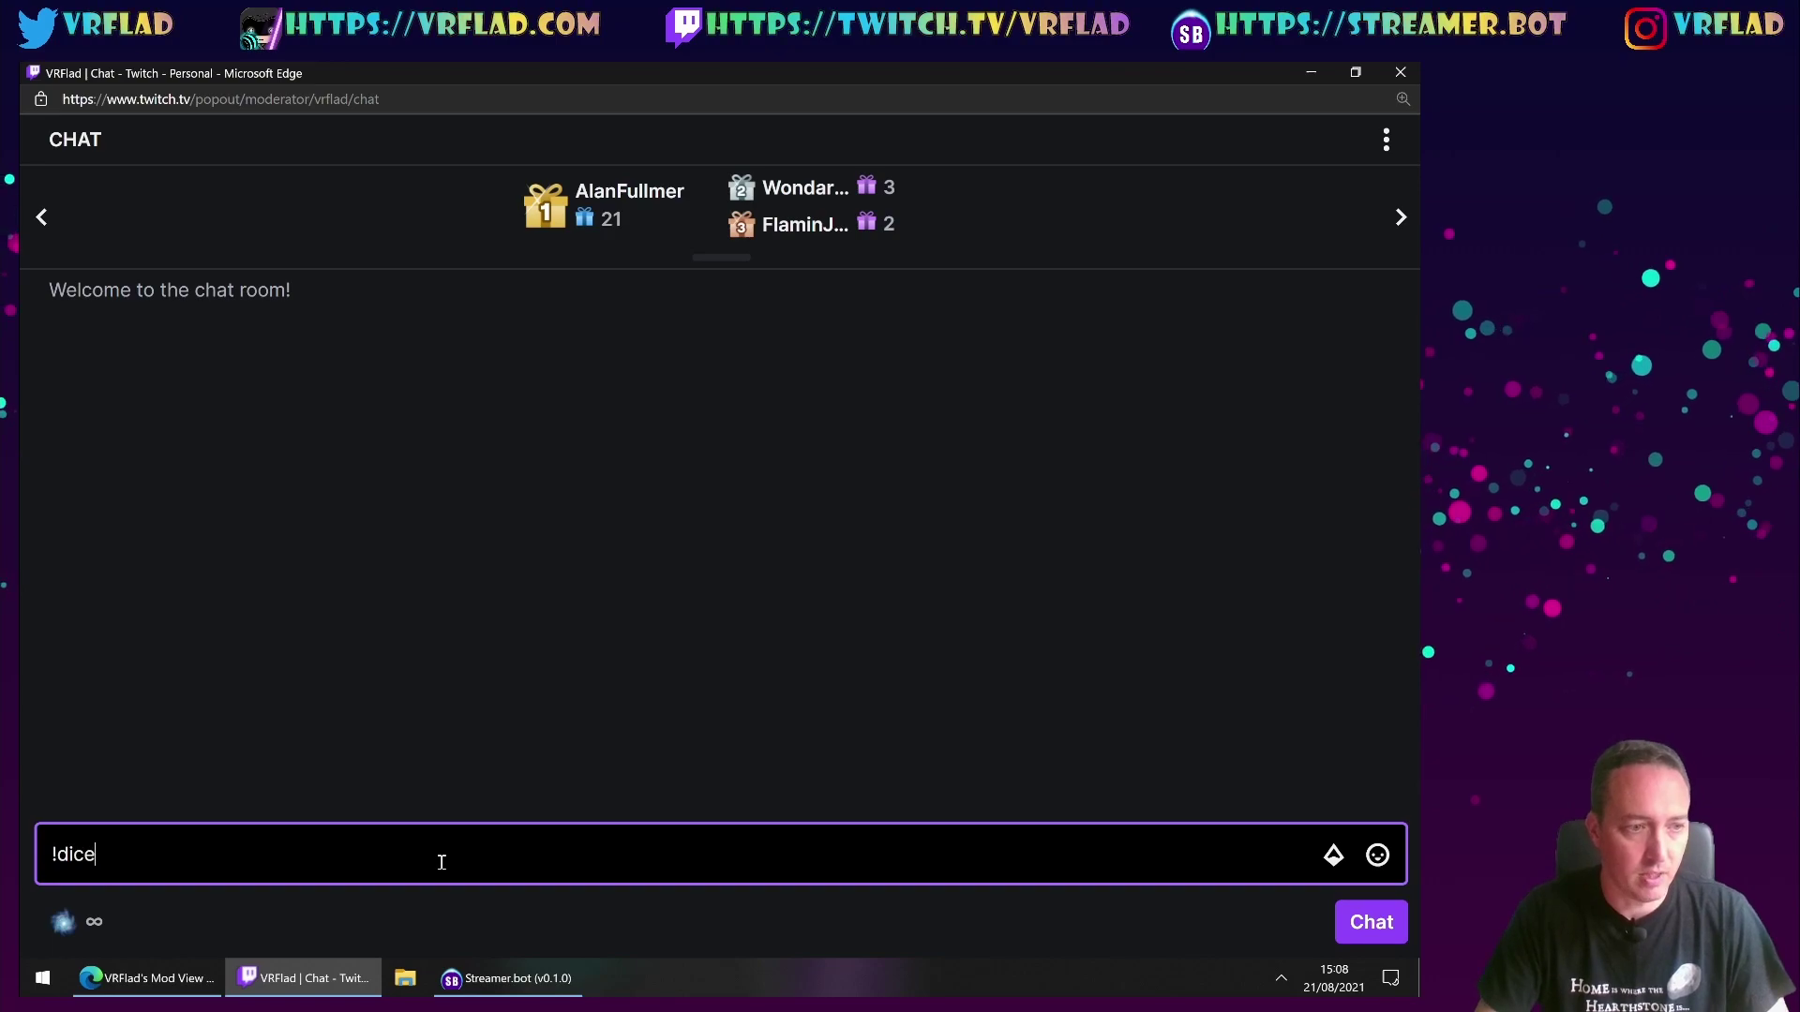
pyautogui.press('Return')
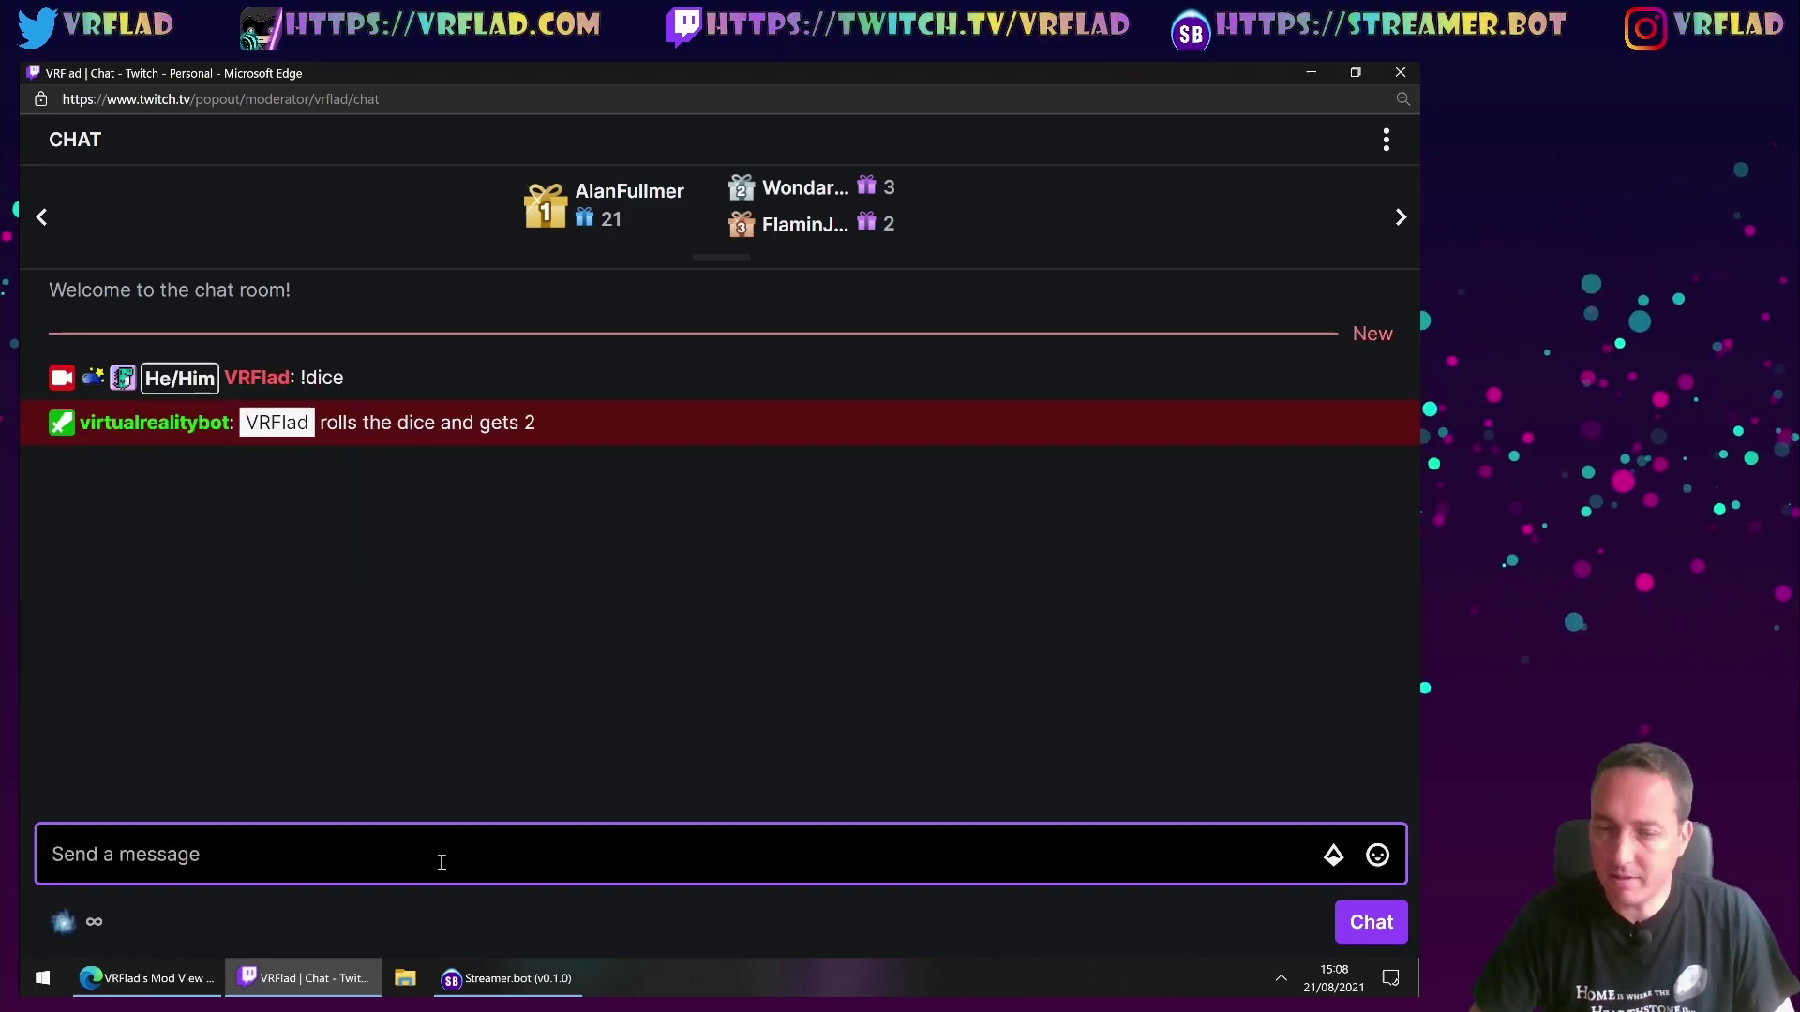
pyautogui.press('Up')
pyautogui.press('Return')
pyautogui.press('Up')
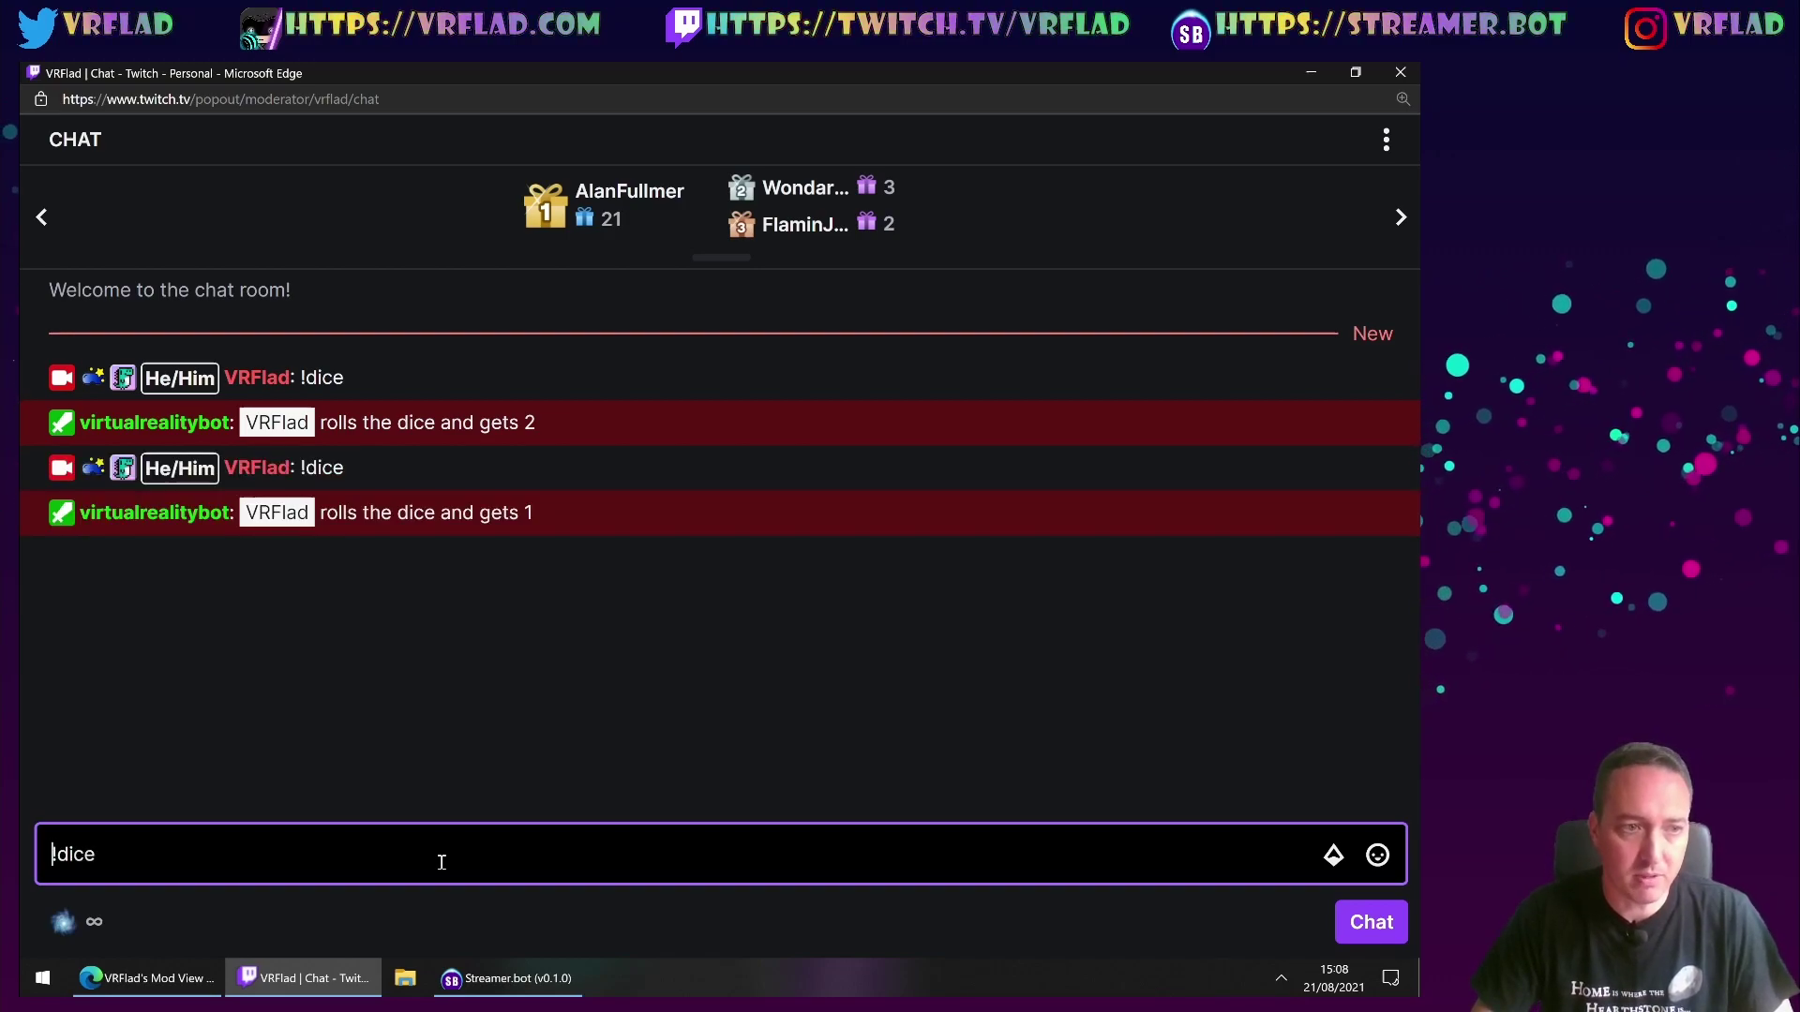
pyautogui.press('Return')
pyautogui.press('Up')
pyautogui.press('Return')
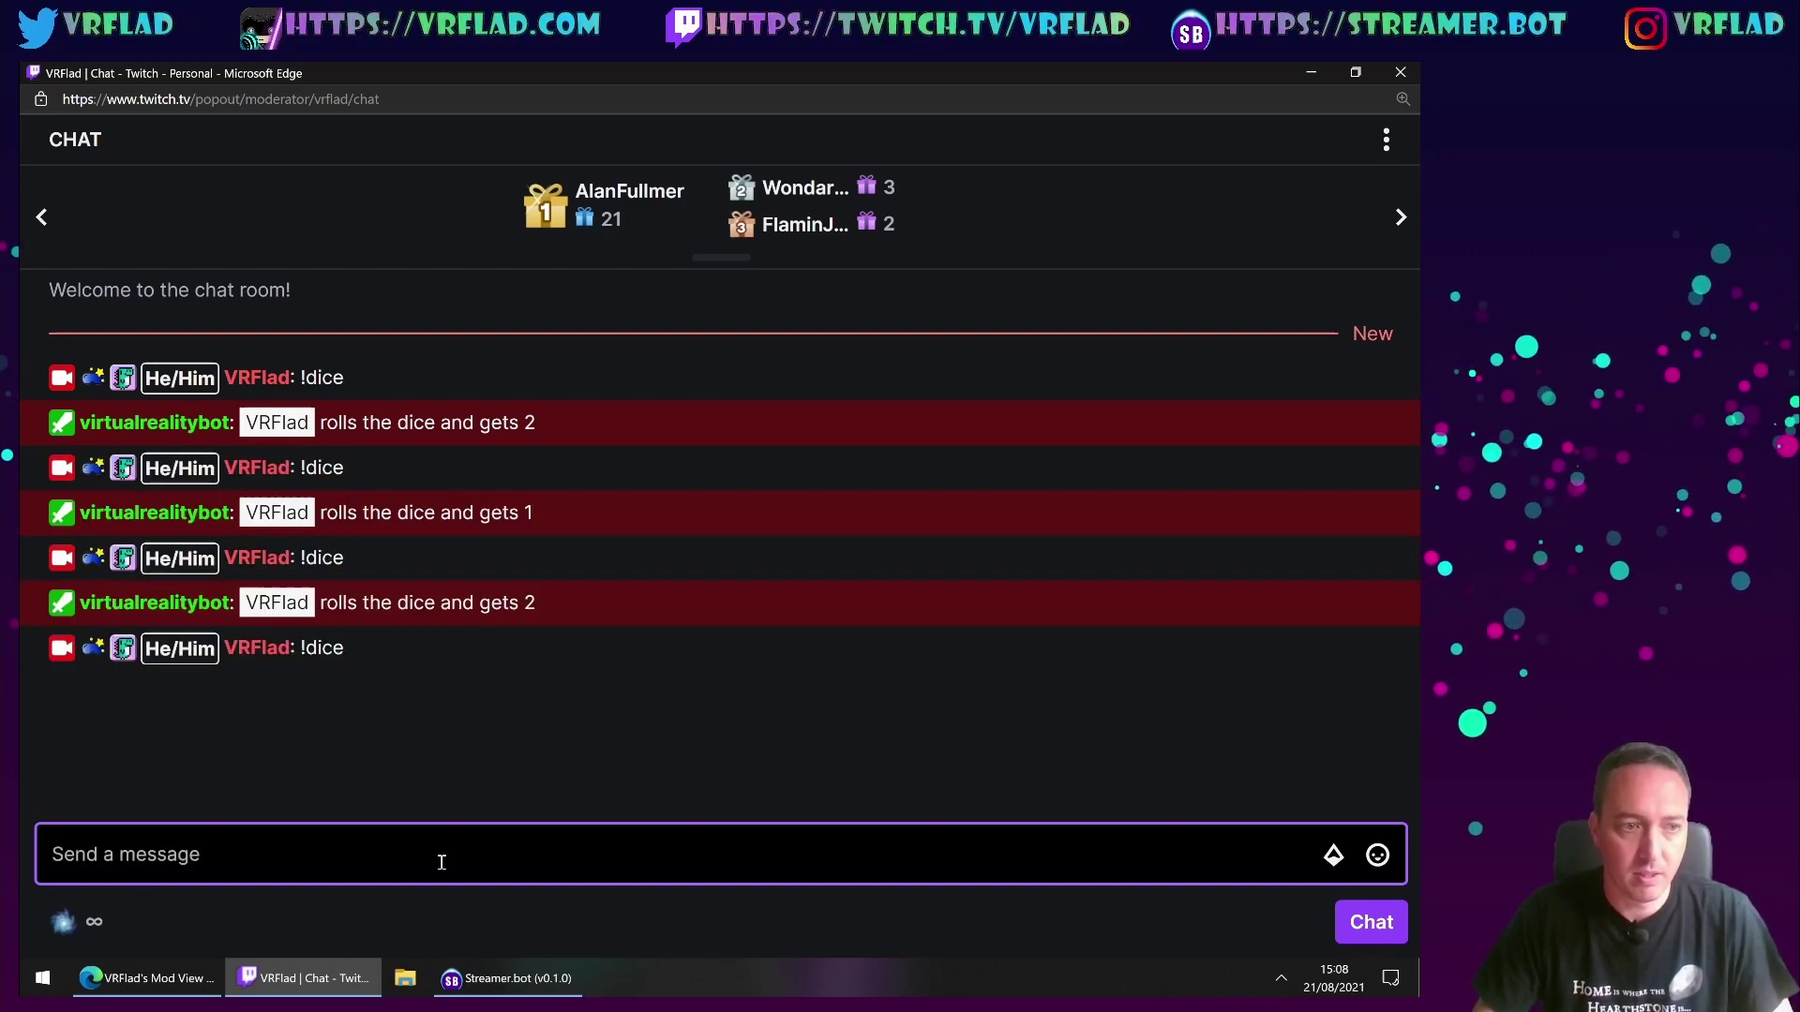
pyautogui.press('Up')
pyautogui.press('Return')
pyautogui.press('Up')
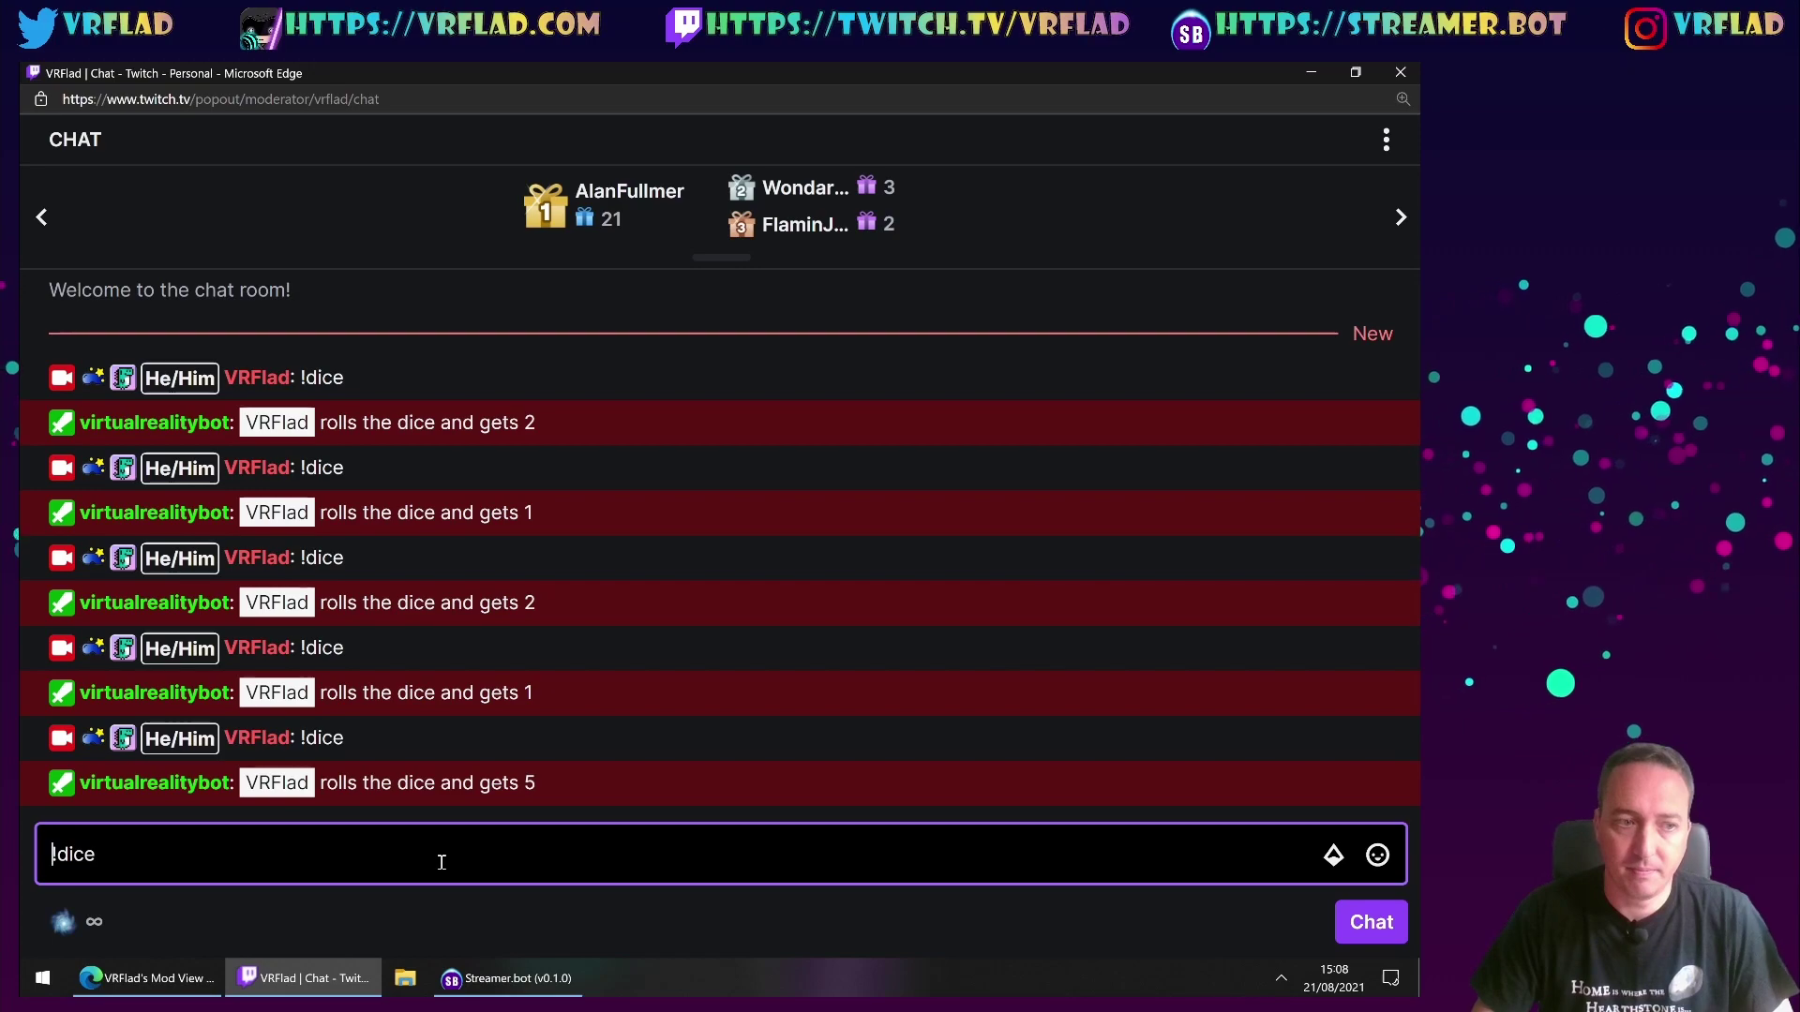
pyautogui.press('Return')
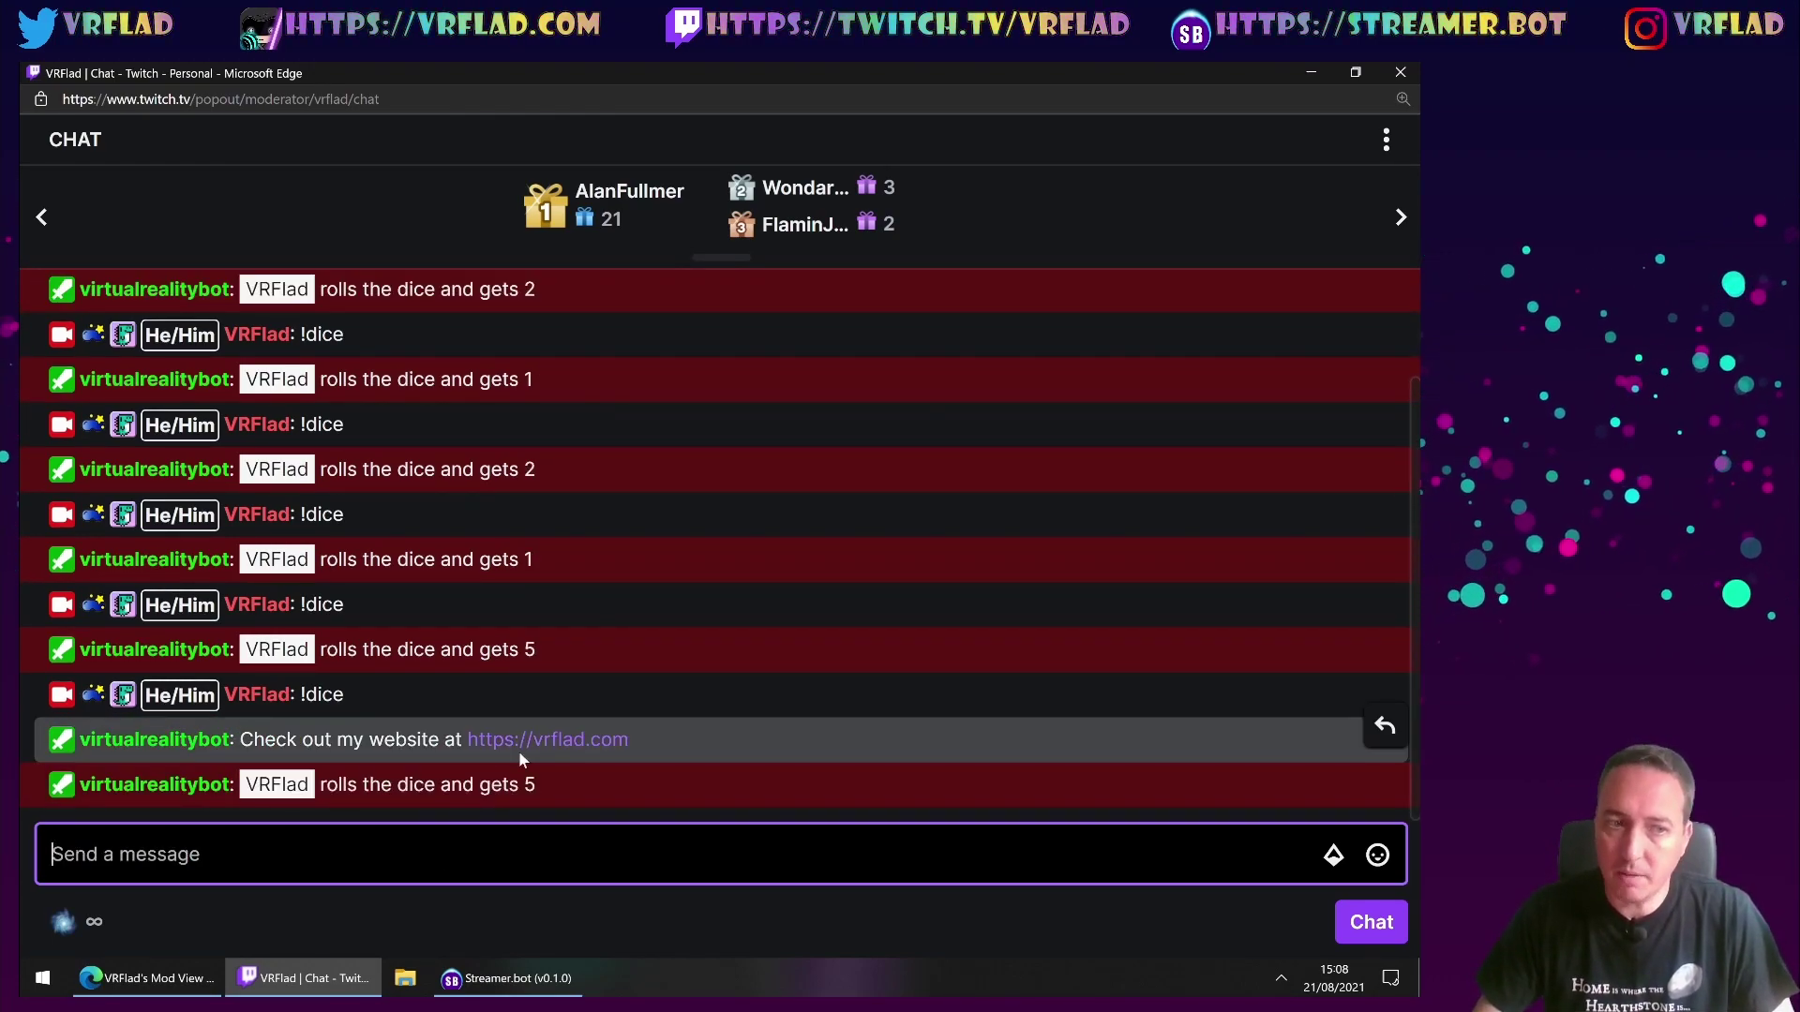
# - Look back through the bot's replies in the chat and send "!dice" once more
pyautogui.scroll(5, 536, 736)
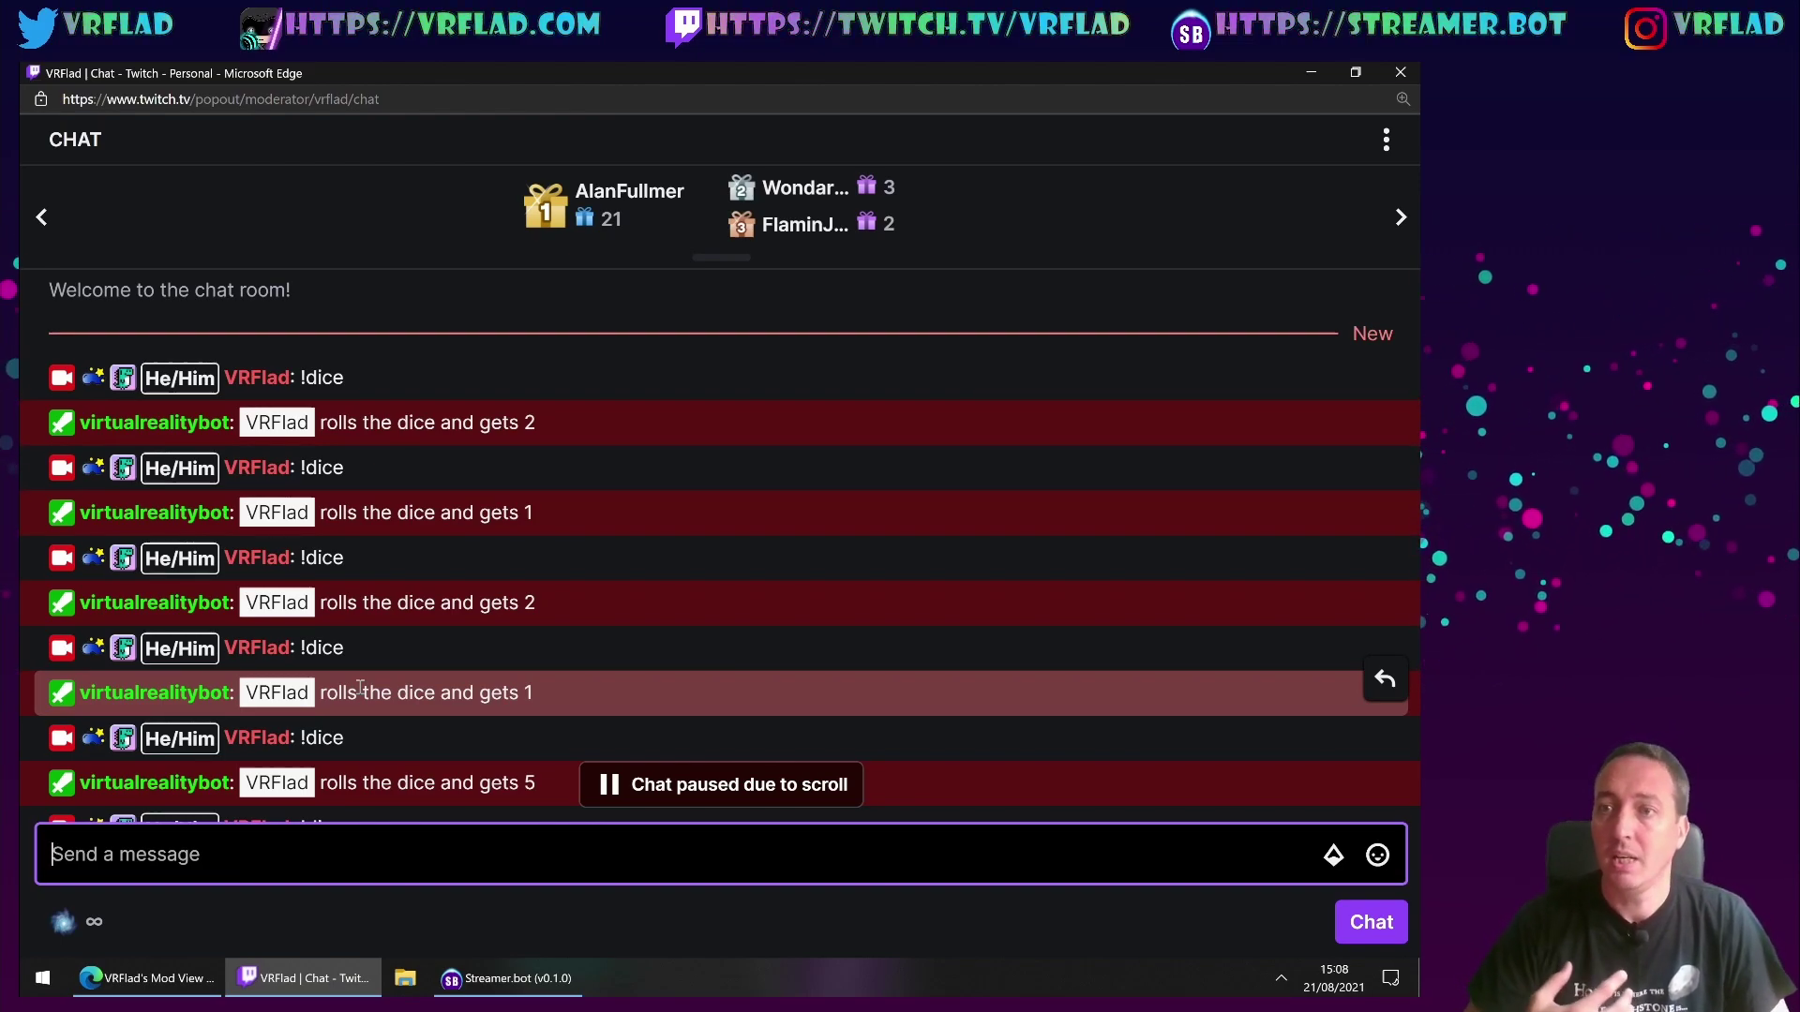
pyautogui.scroll(-2, 422, 670)
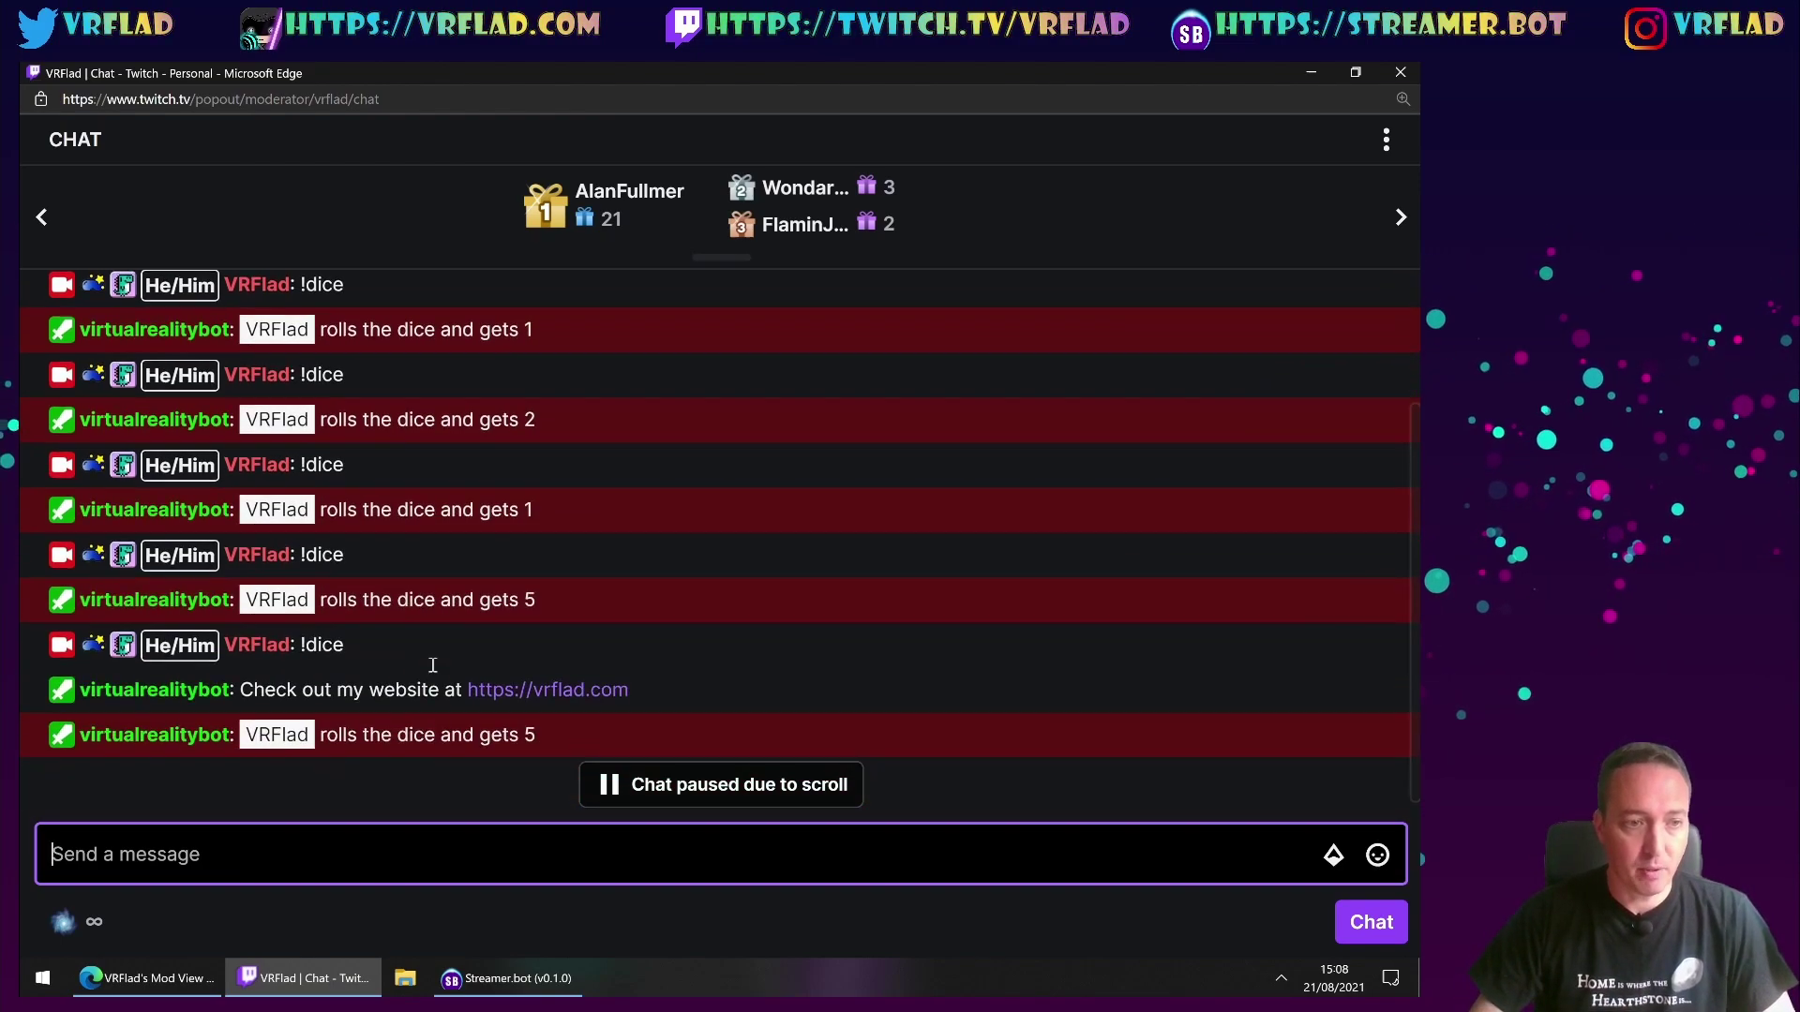
pyautogui.scroll(-1, 432, 664)
pyautogui.scroll(3, 488, 647)
pyautogui.scroll(-3, 525, 555)
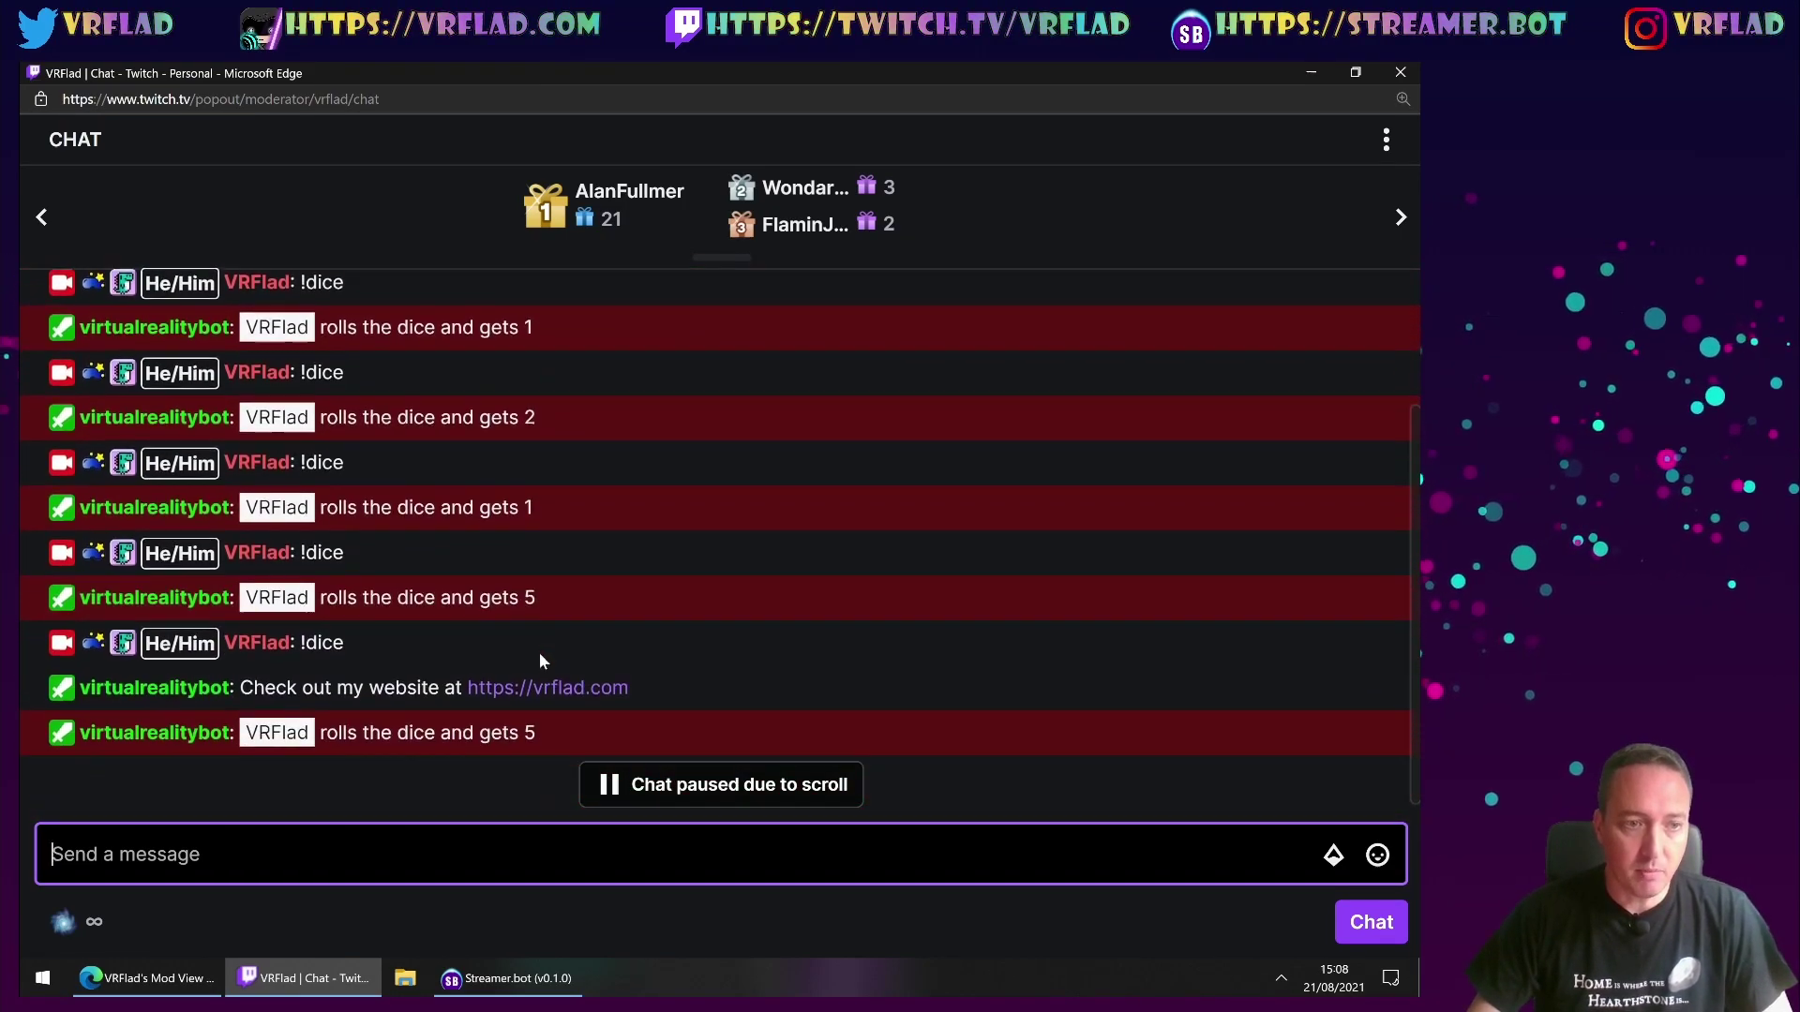
pyautogui.scroll(-1, 542, 741)
pyautogui.press('Up')
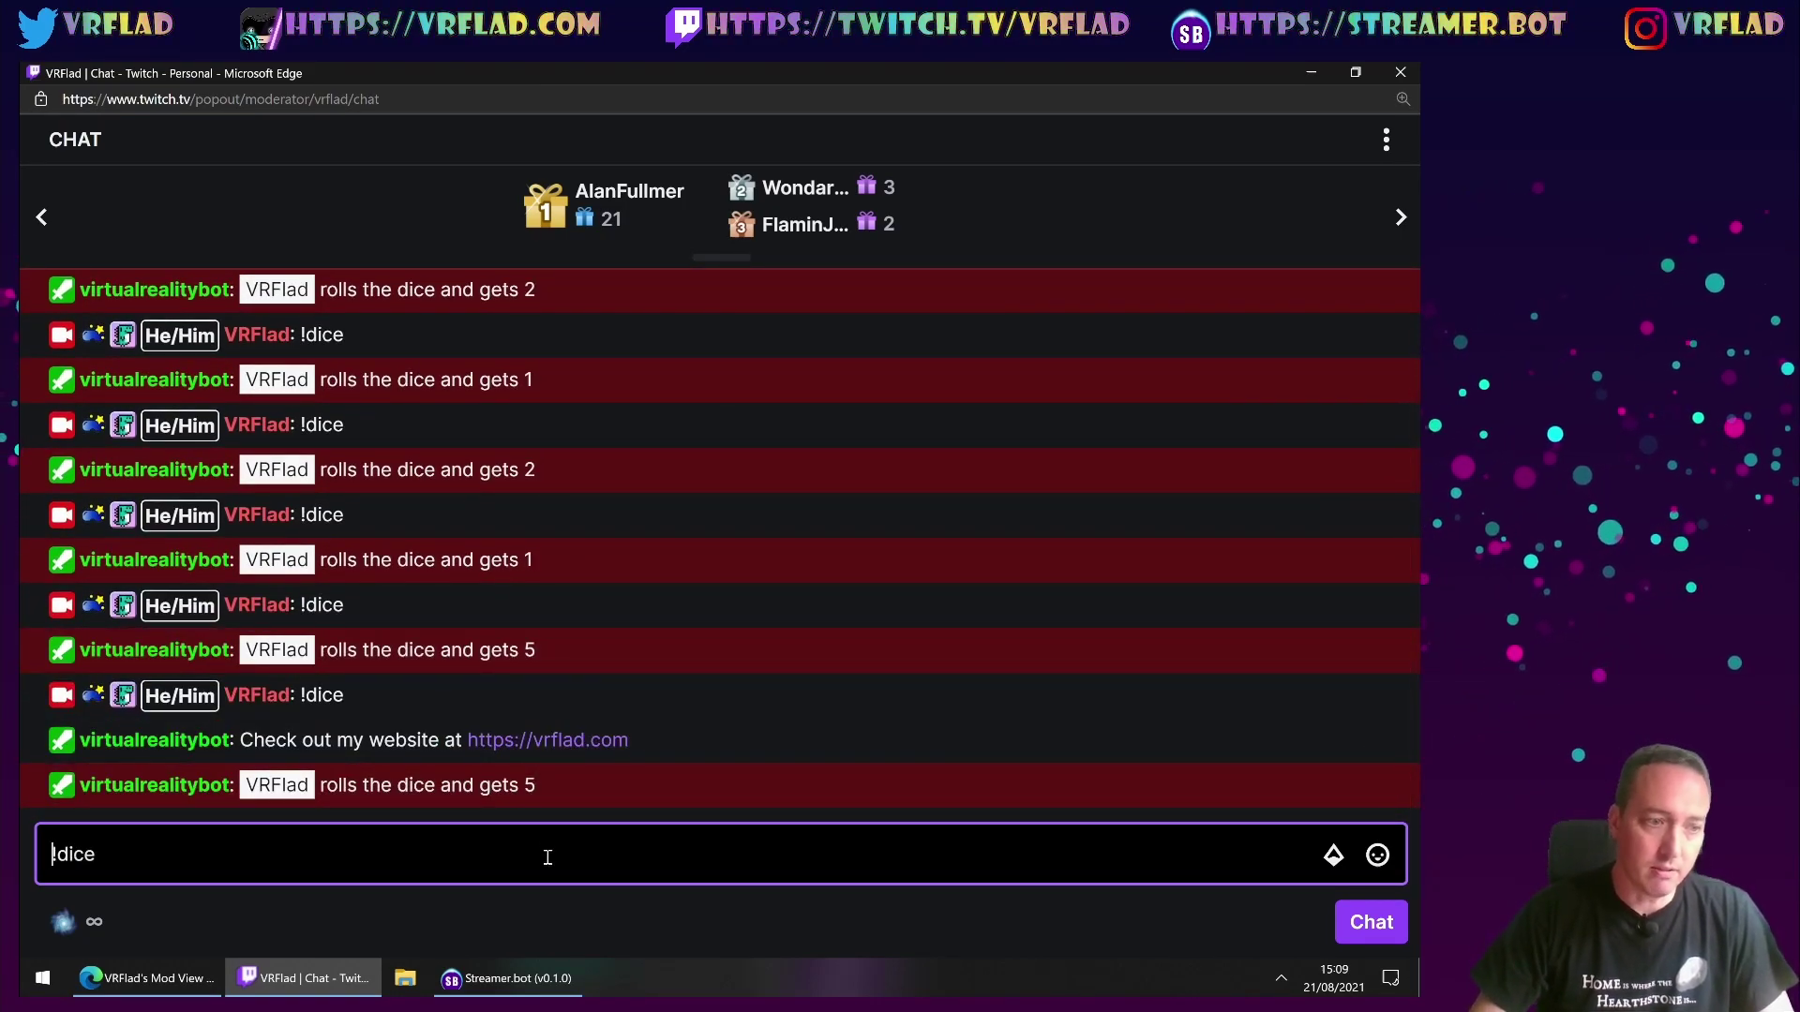
pyautogui.press('Return')
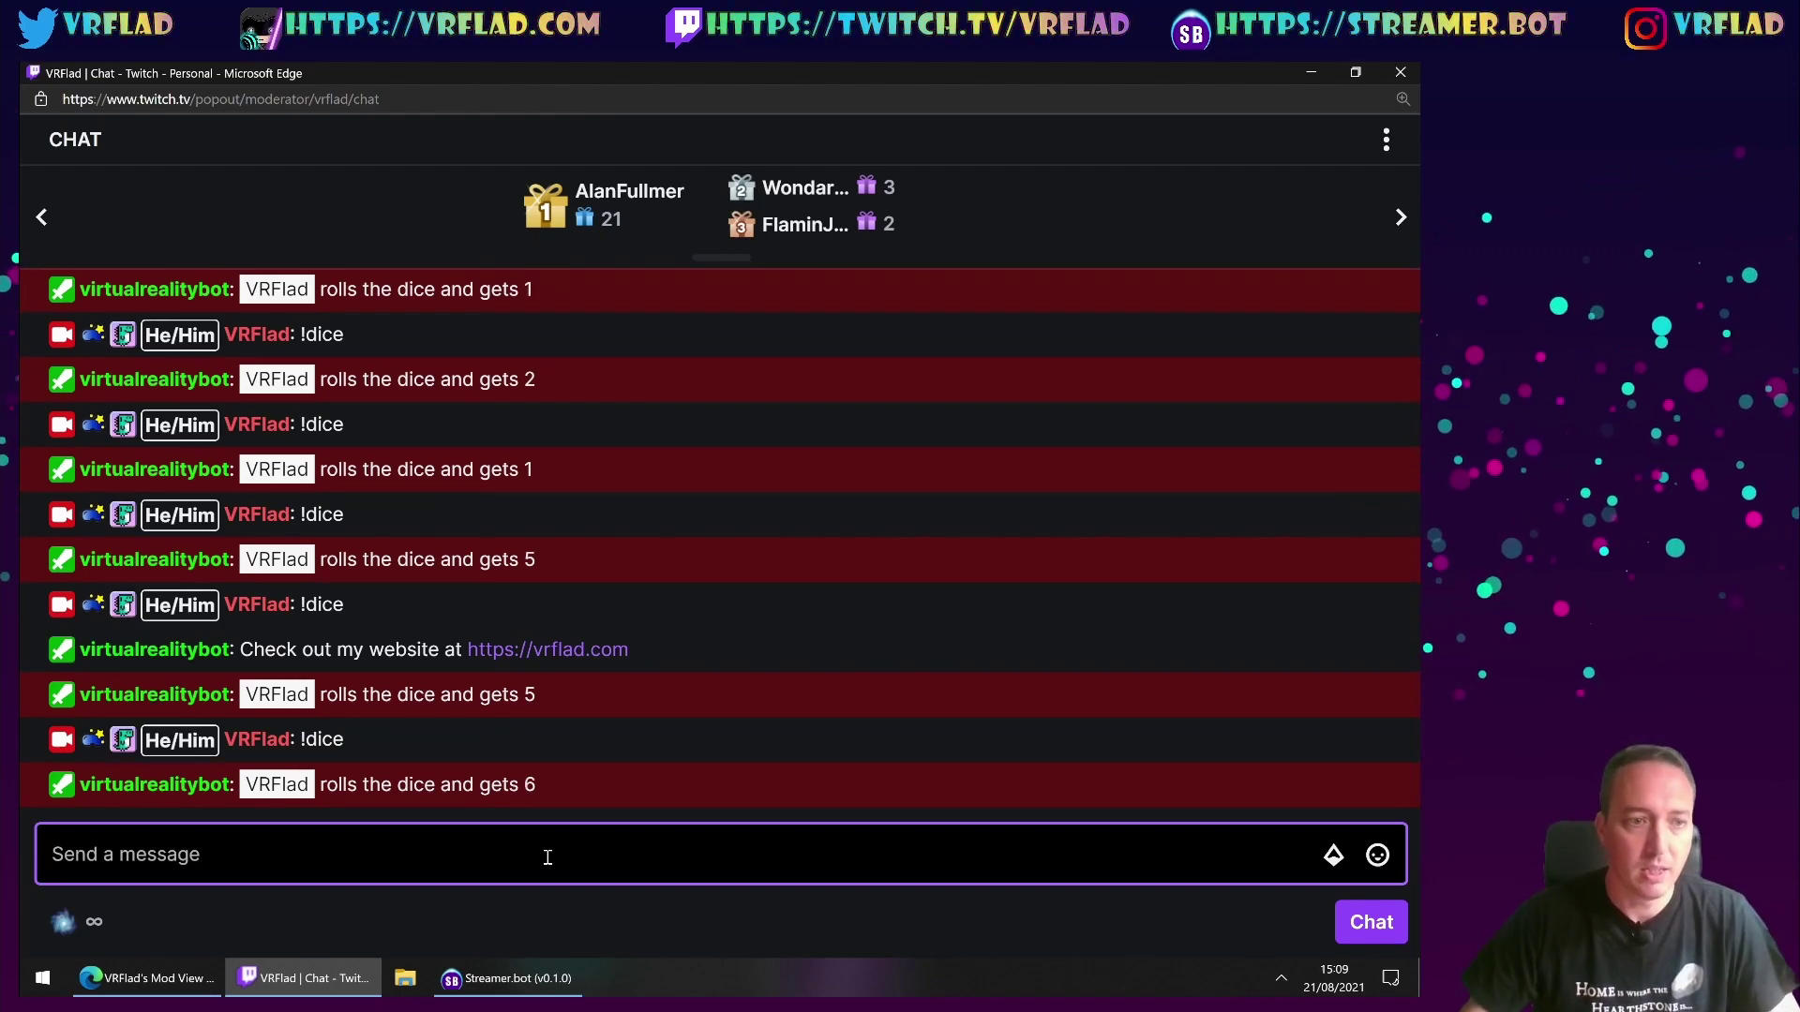
pyautogui.scroll(5, 609, 645)
pyautogui.scroll(-5, 610, 680)
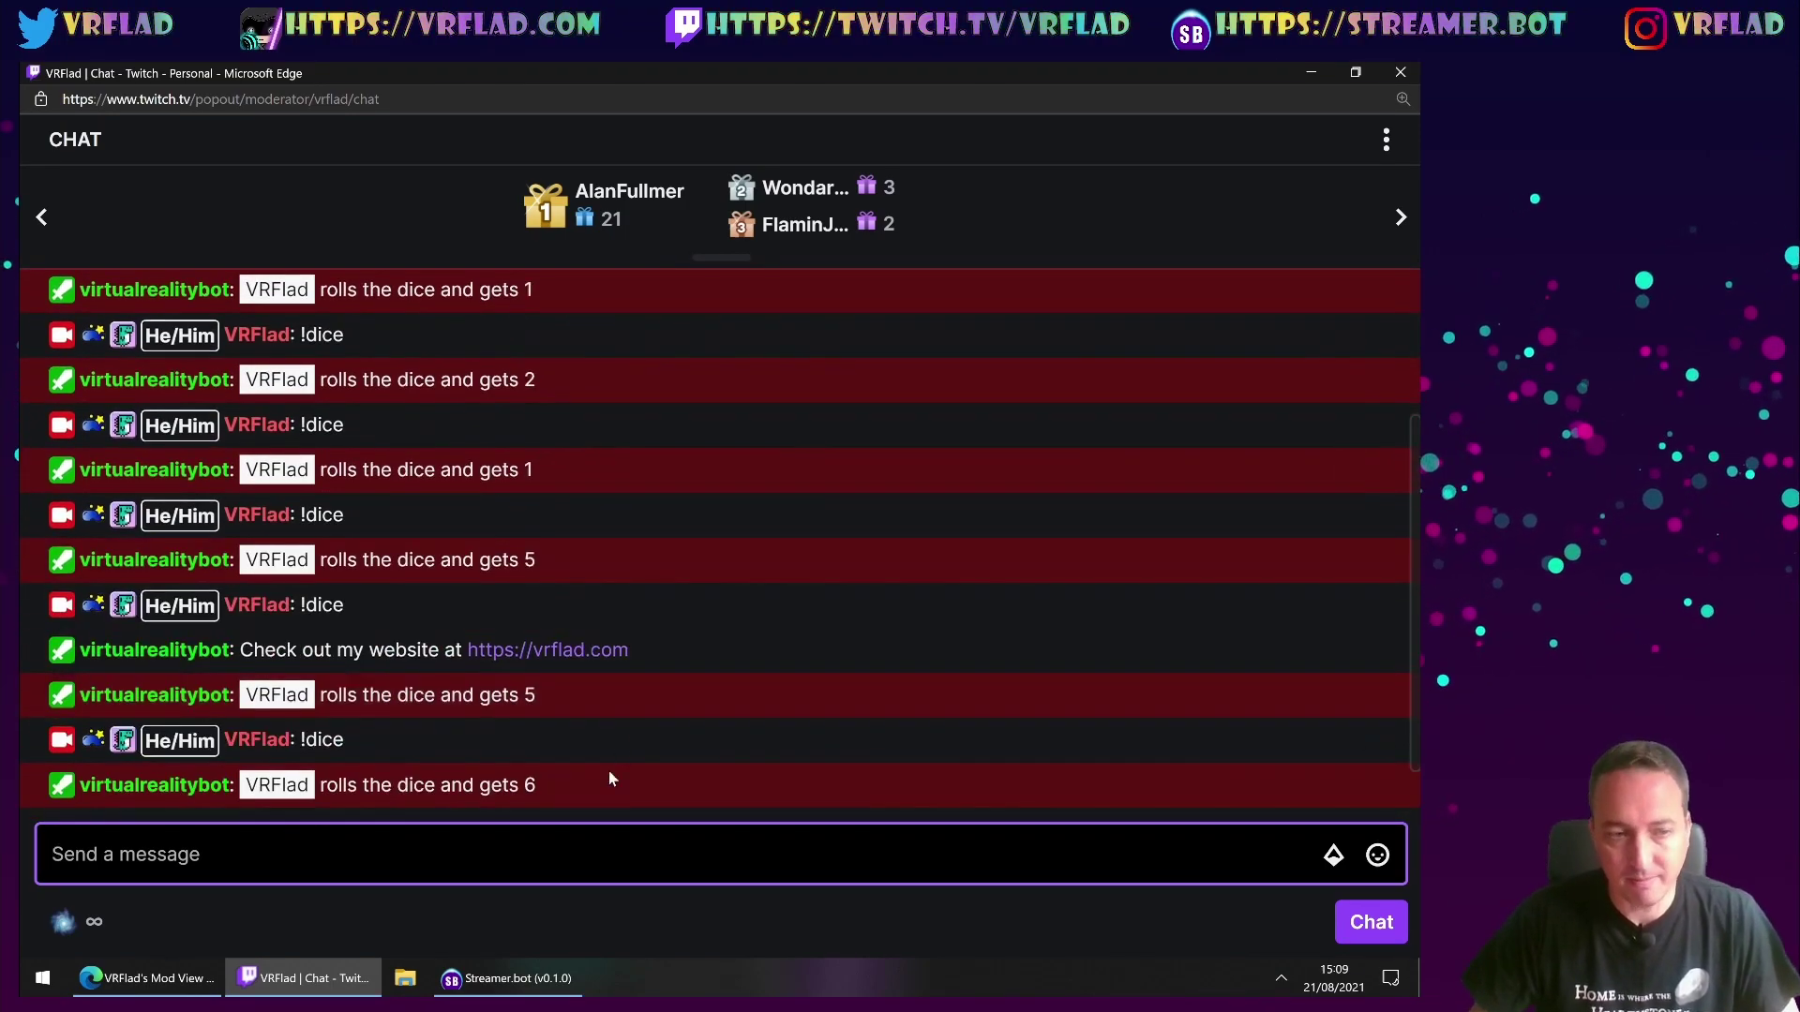
# - Switch back to Streamer.bot and add a new action named "Current deaths"
pyautogui.click(475, 986)
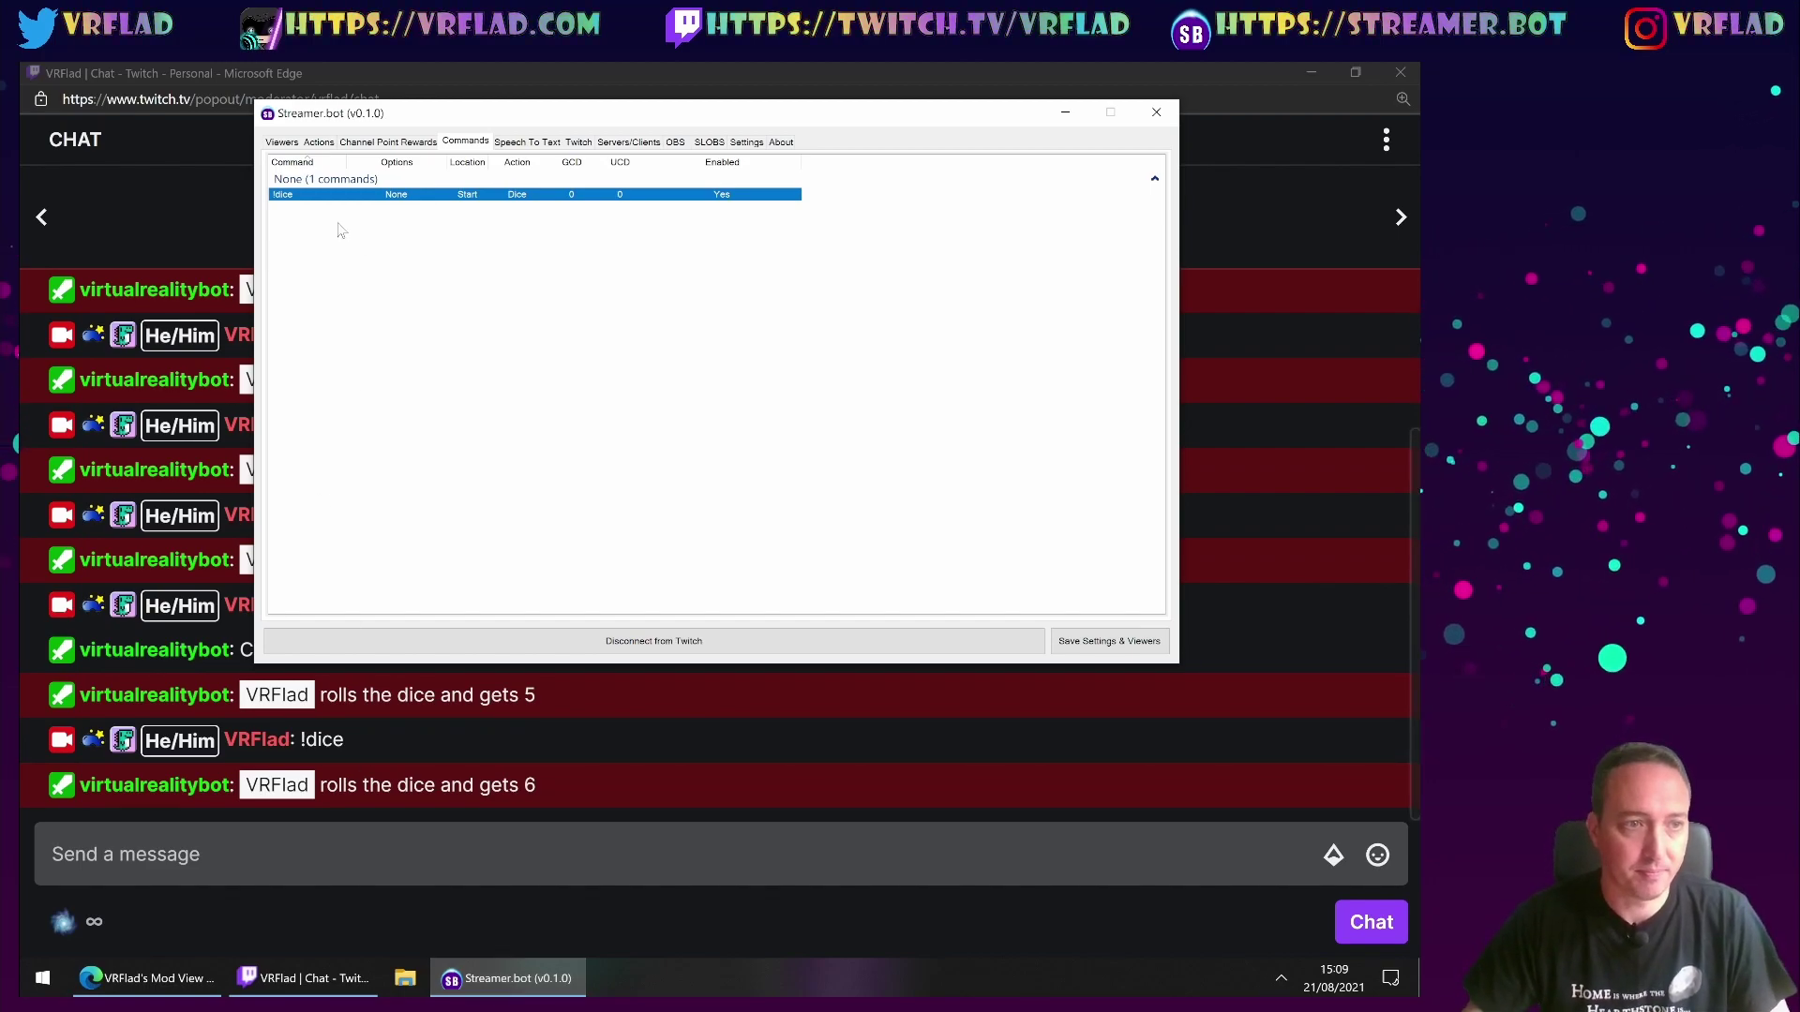
pyautogui.click(318, 143)
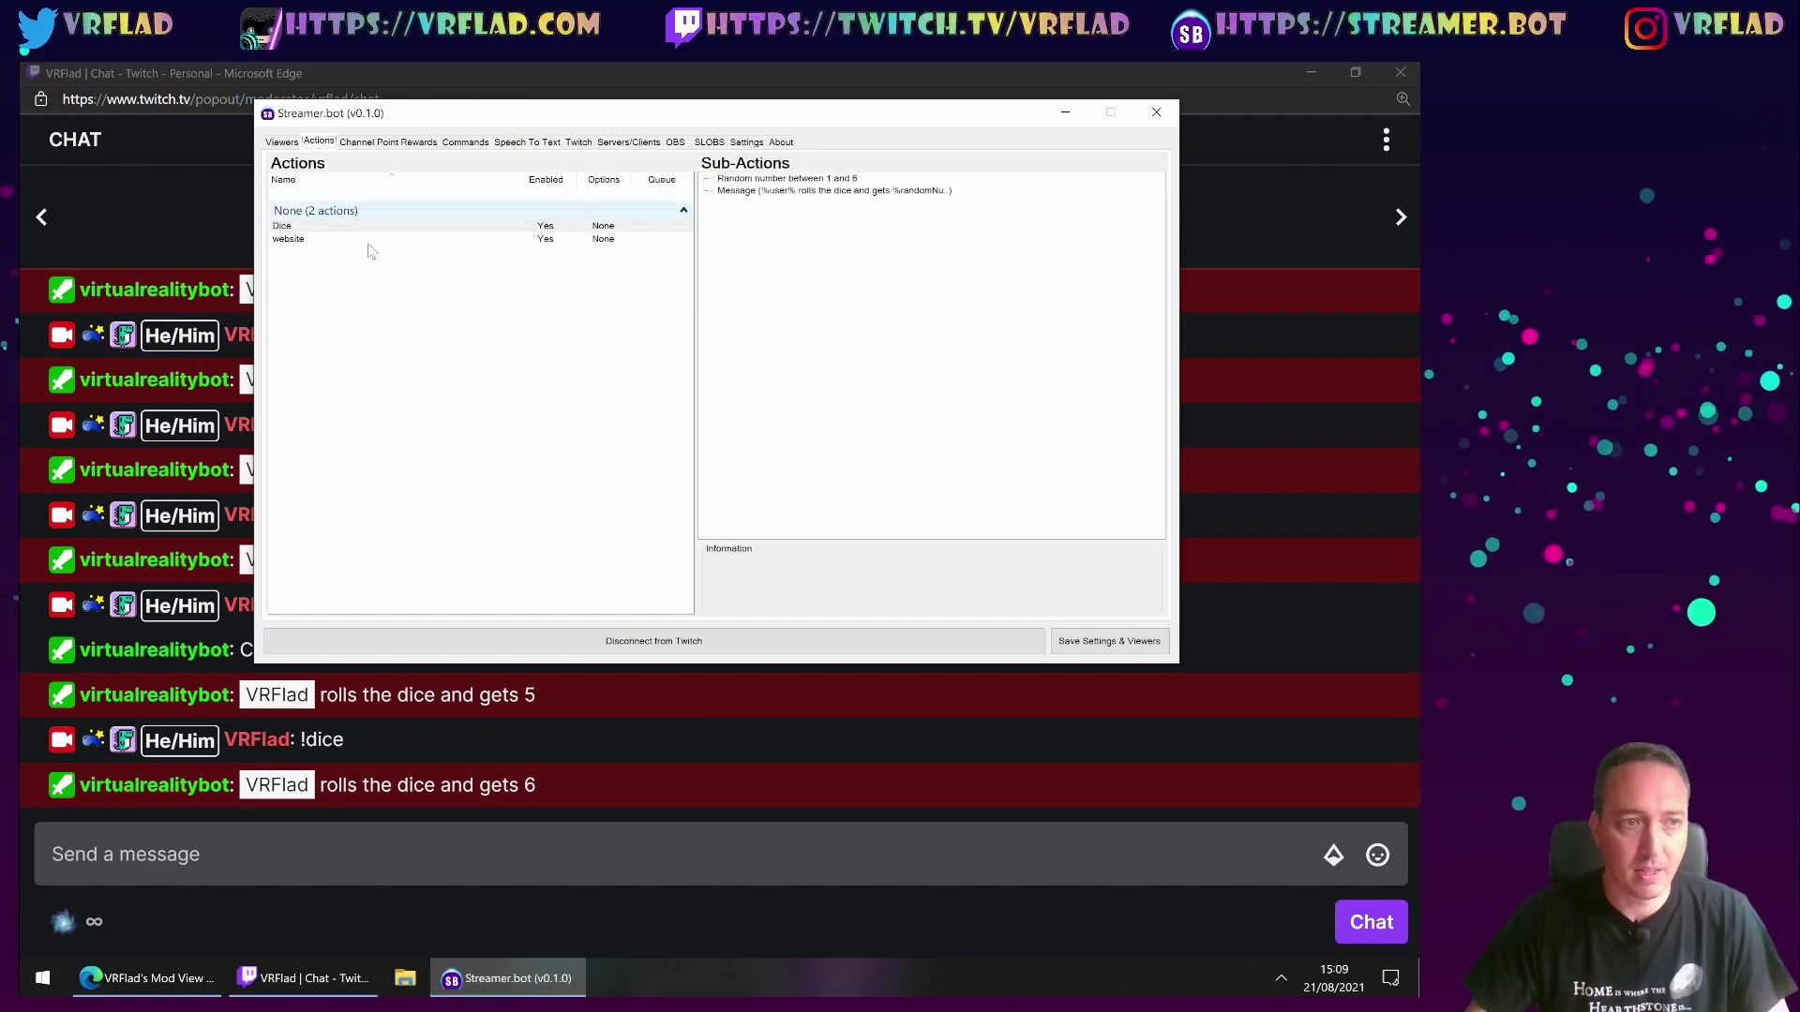
pyautogui.rightClick(363, 310)
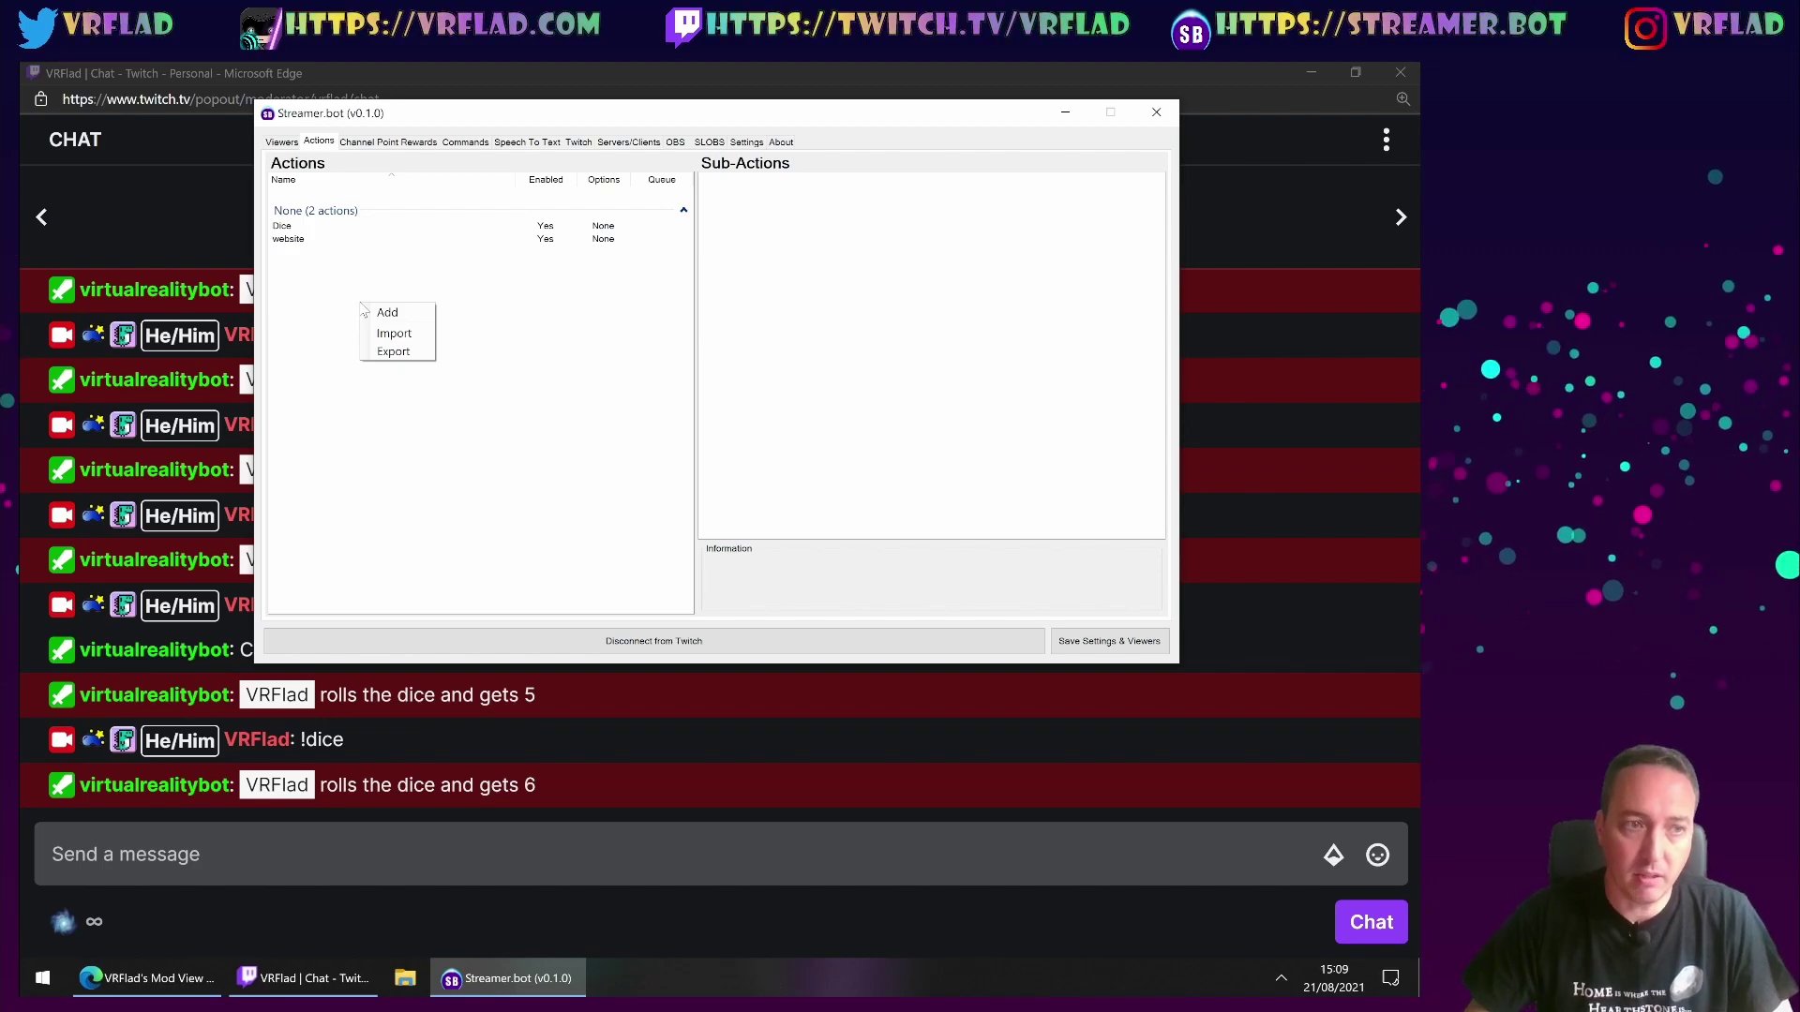
pyautogui.click(405, 314)
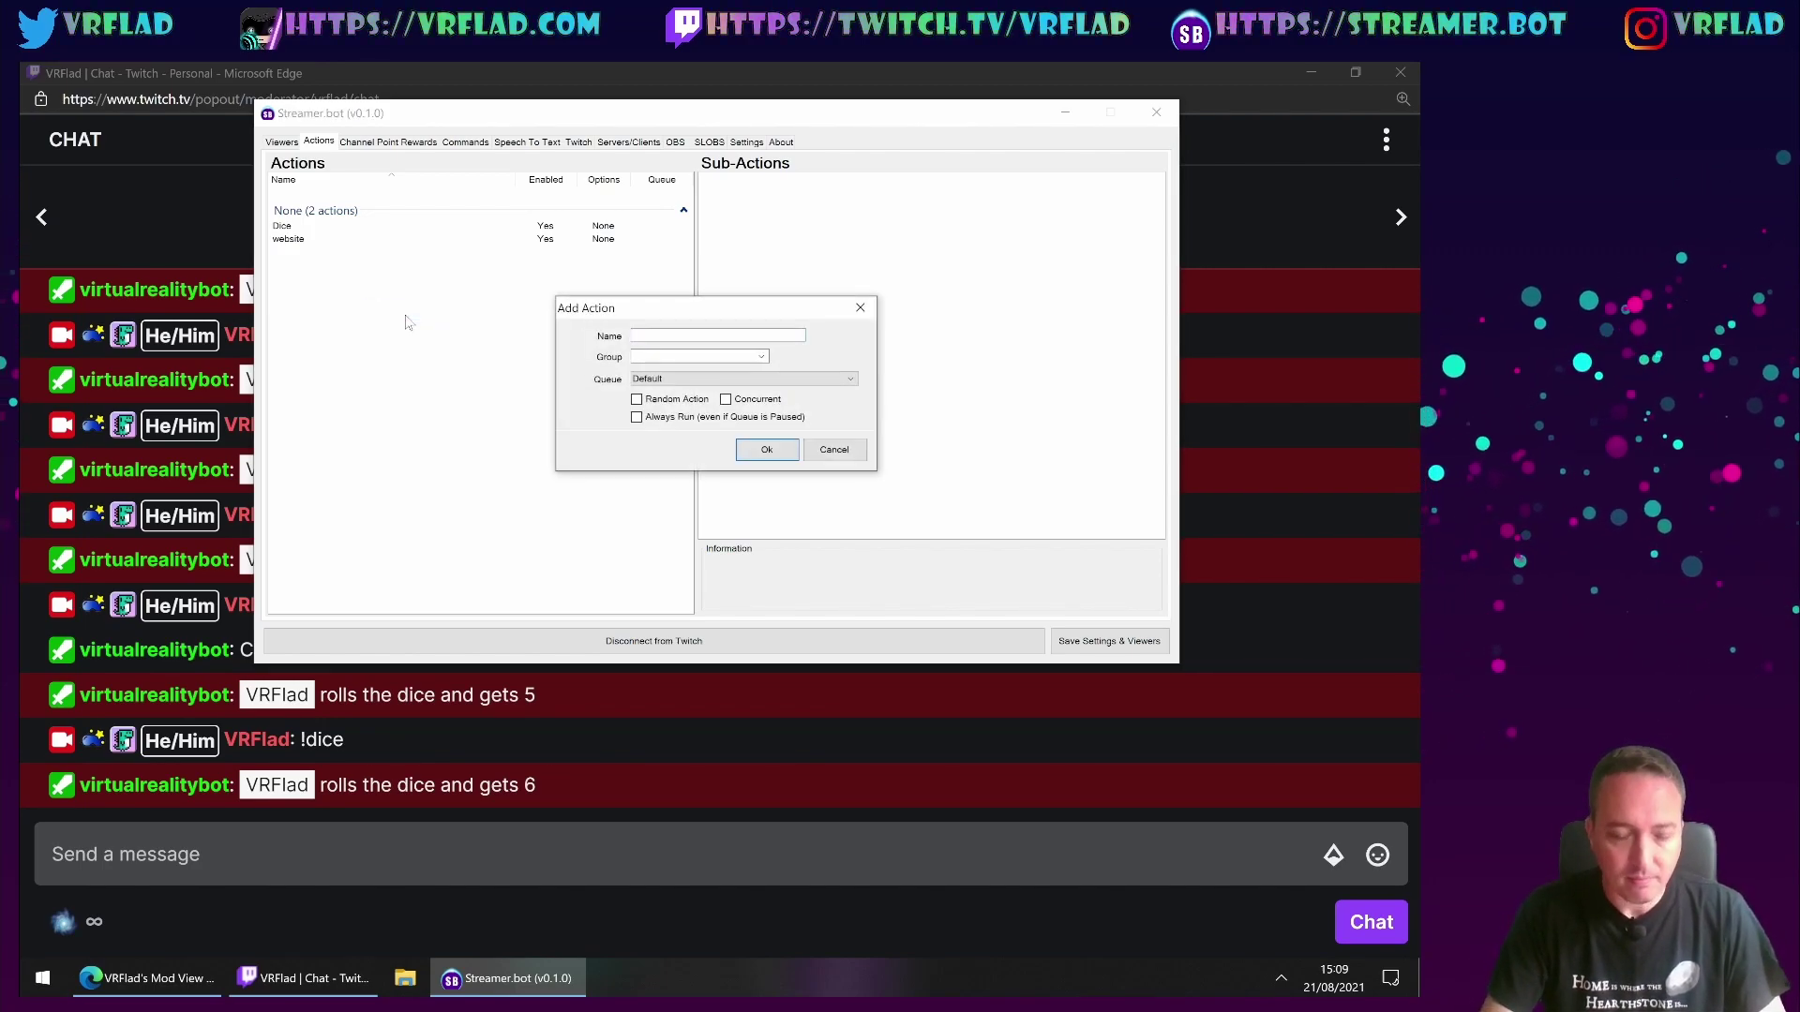
pyautogui.write('Current deaths')
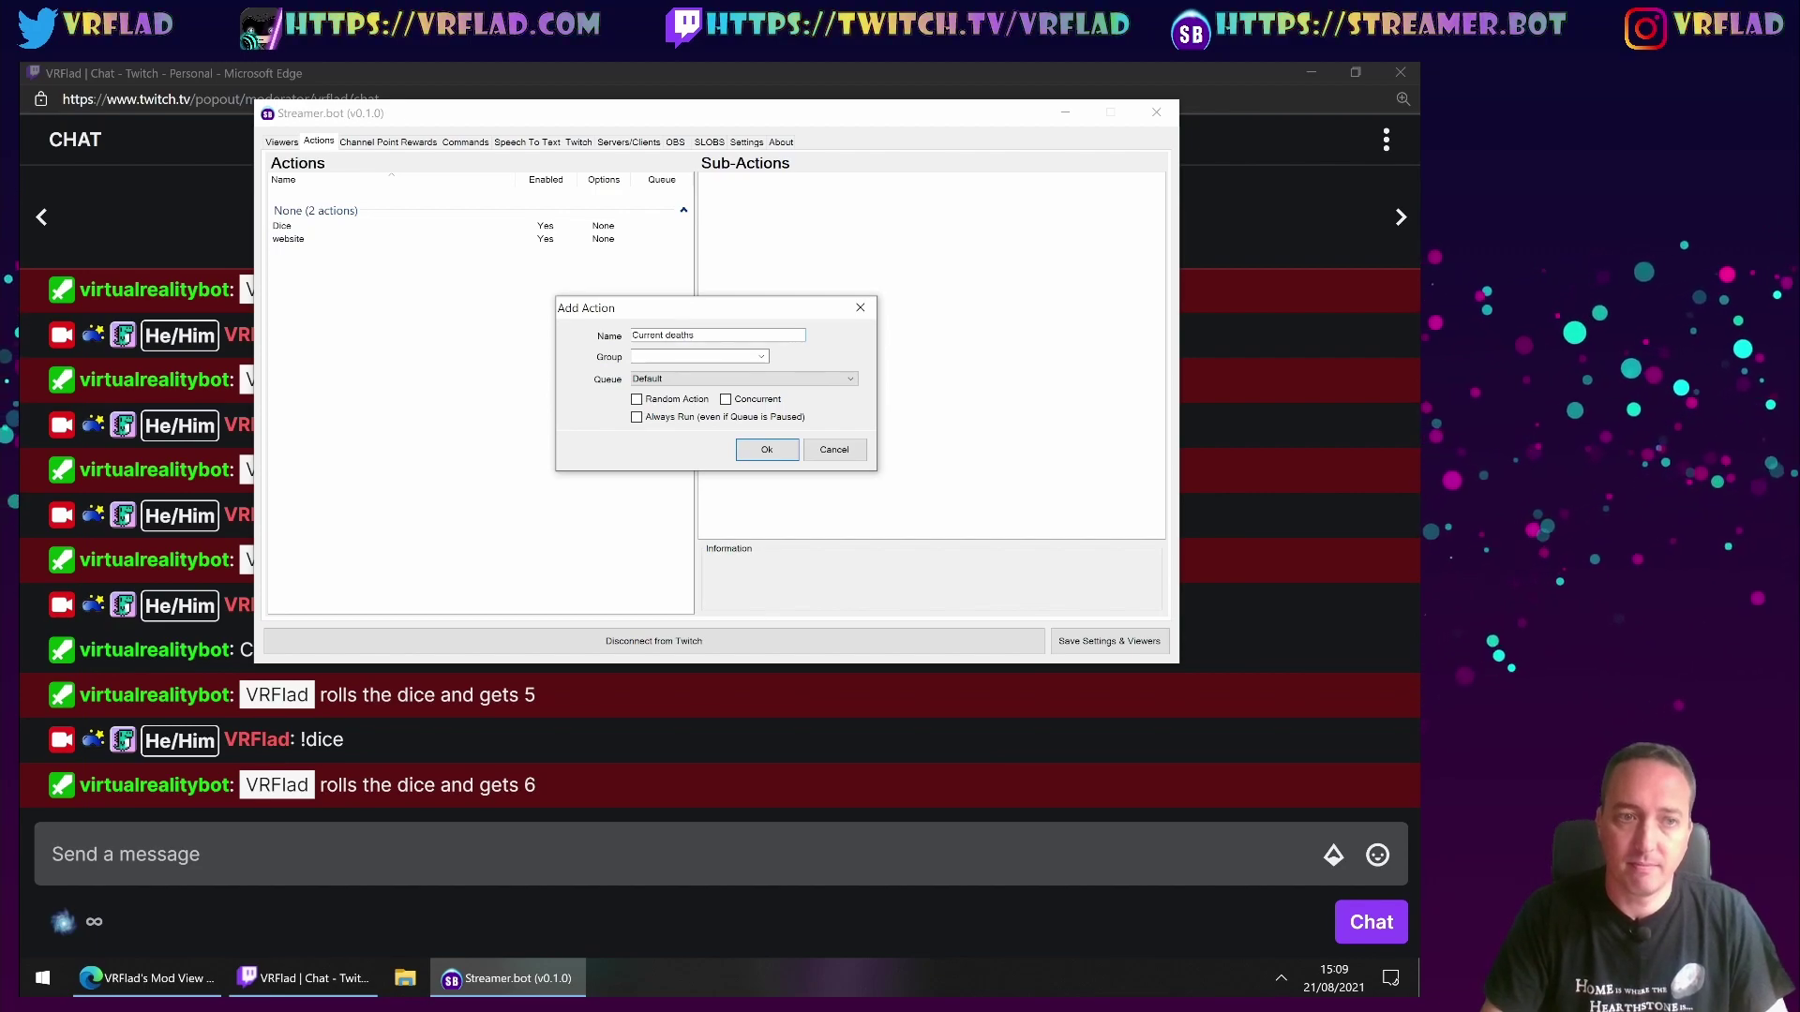
pyautogui.press('Return')
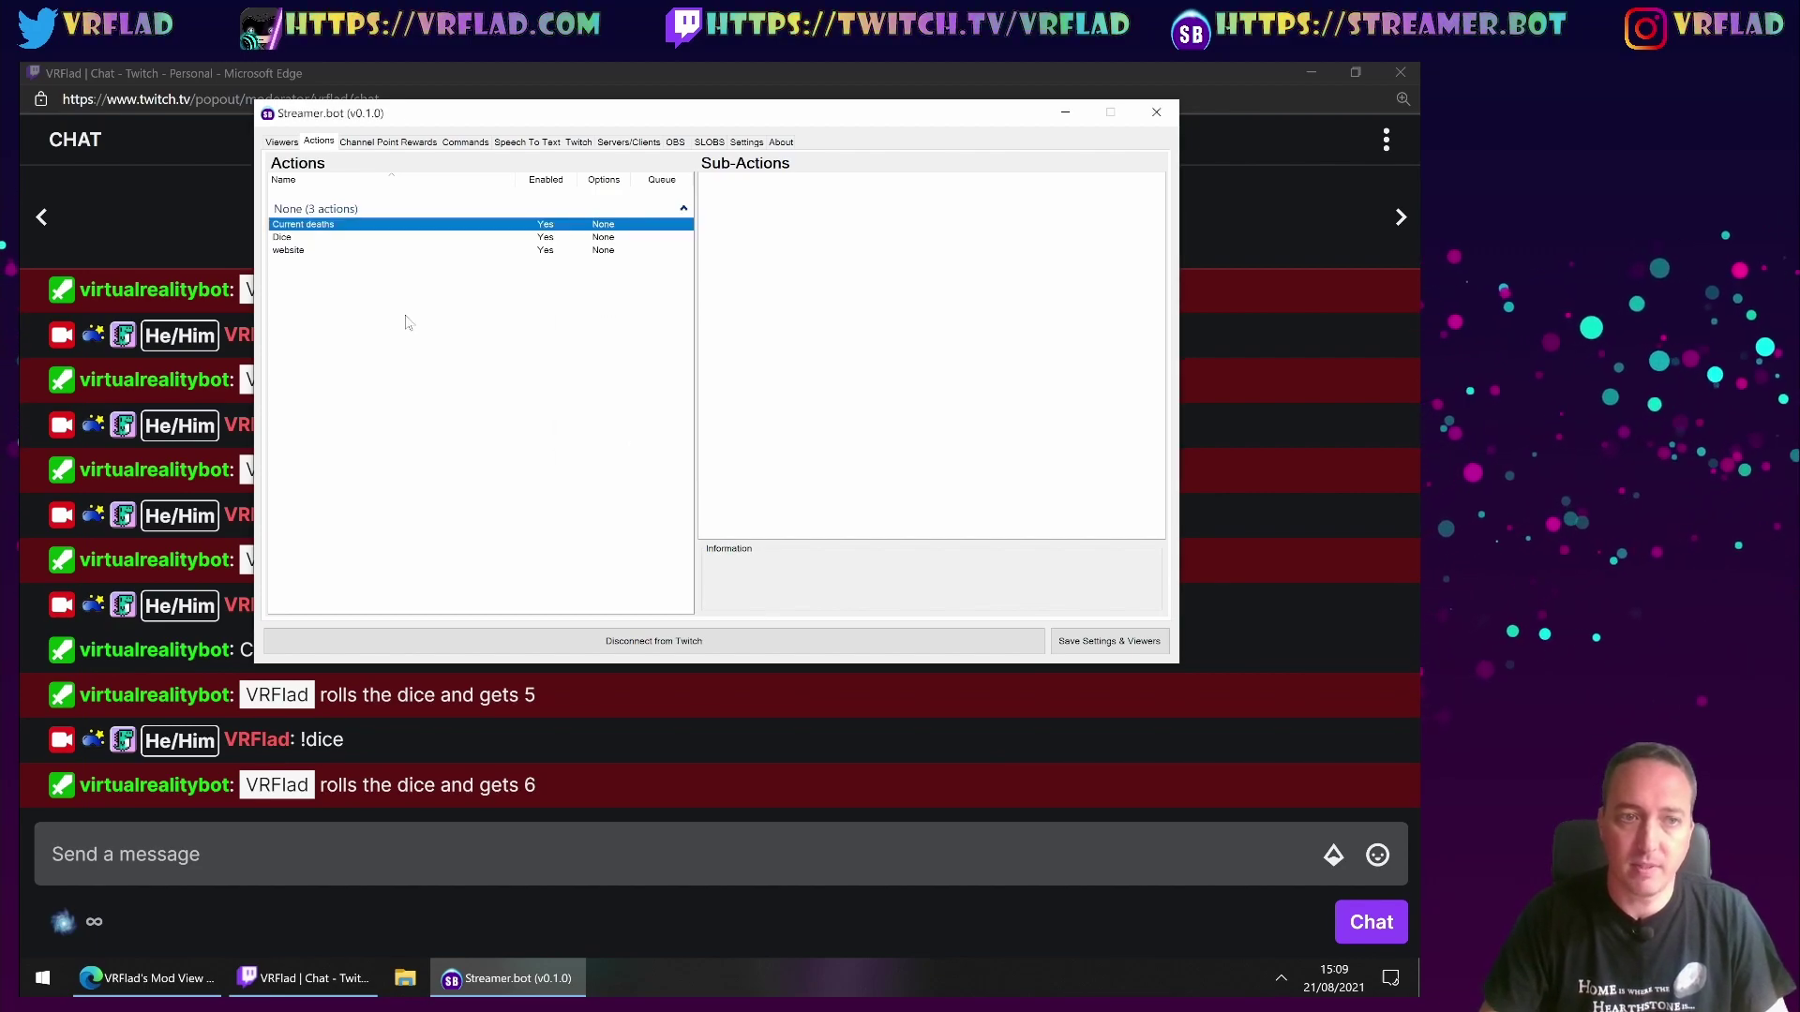
# - Add a Global (Get) sub-action to Current deaths with variable and destination "deathcounter" and default value 0, keeping it persisted
pyautogui.rightClick(769, 242)
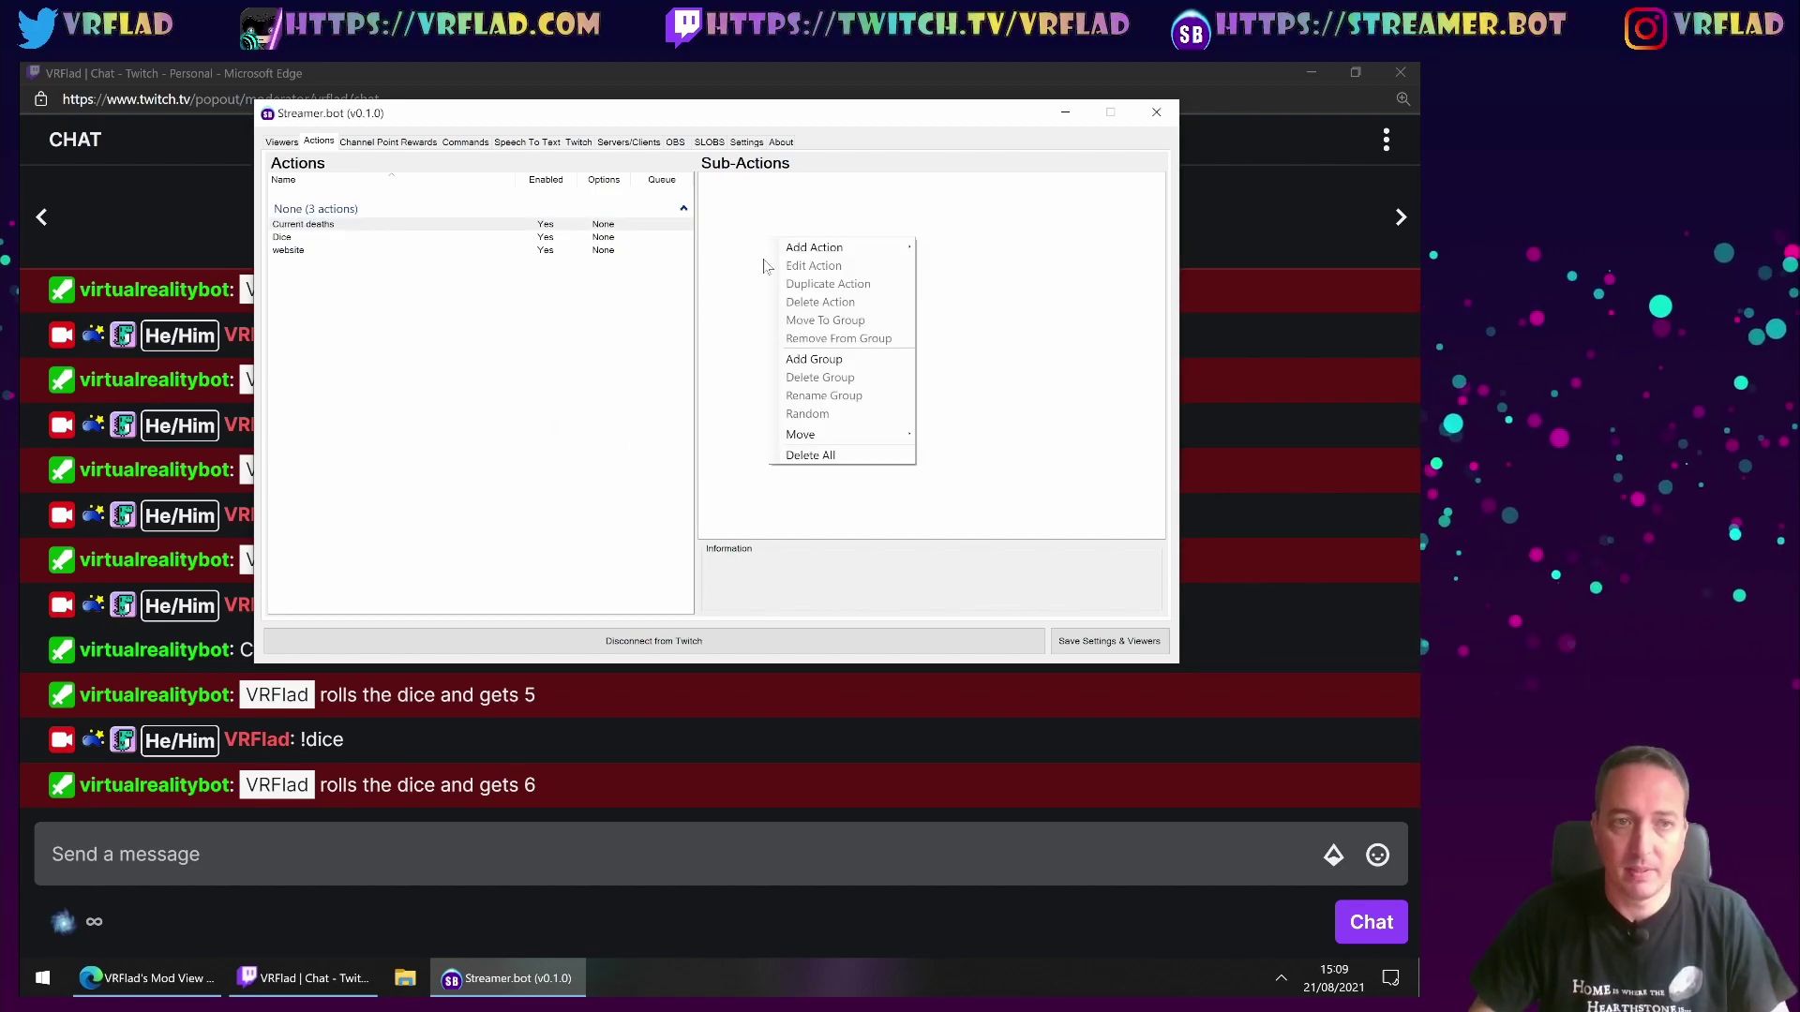
pyautogui.moveTo(780, 247)
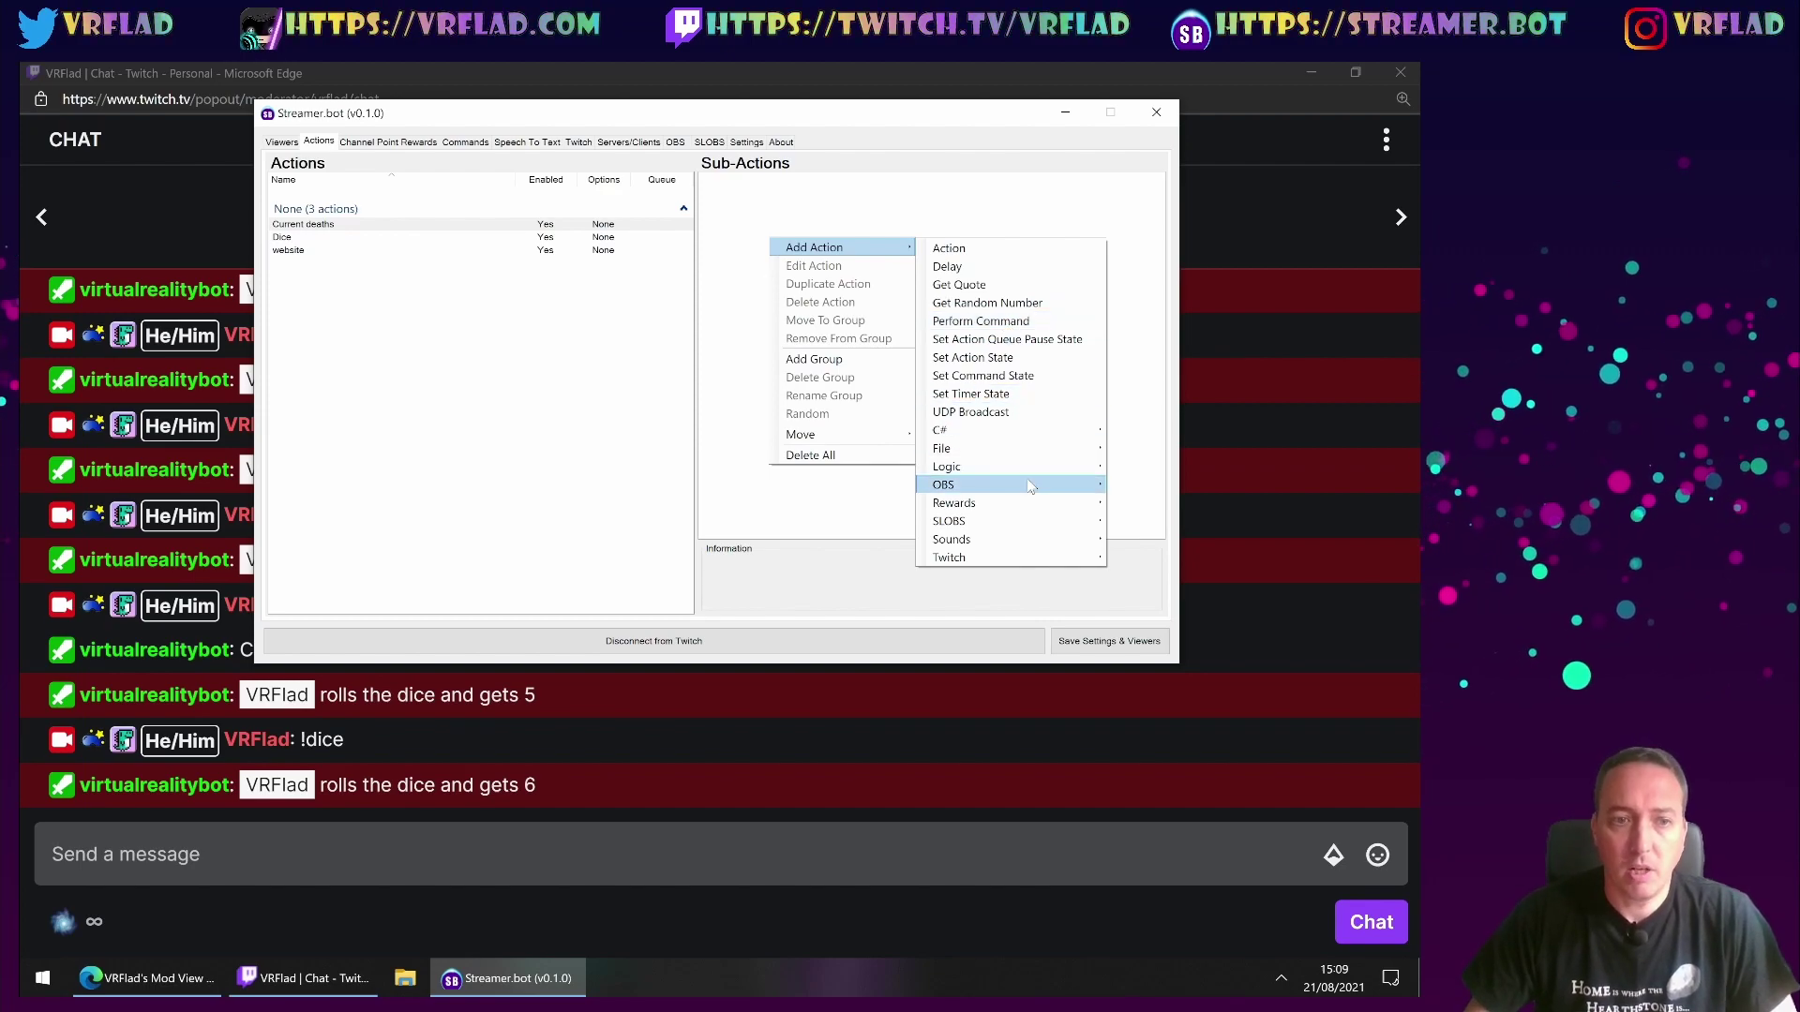
pyautogui.moveTo(1031, 476)
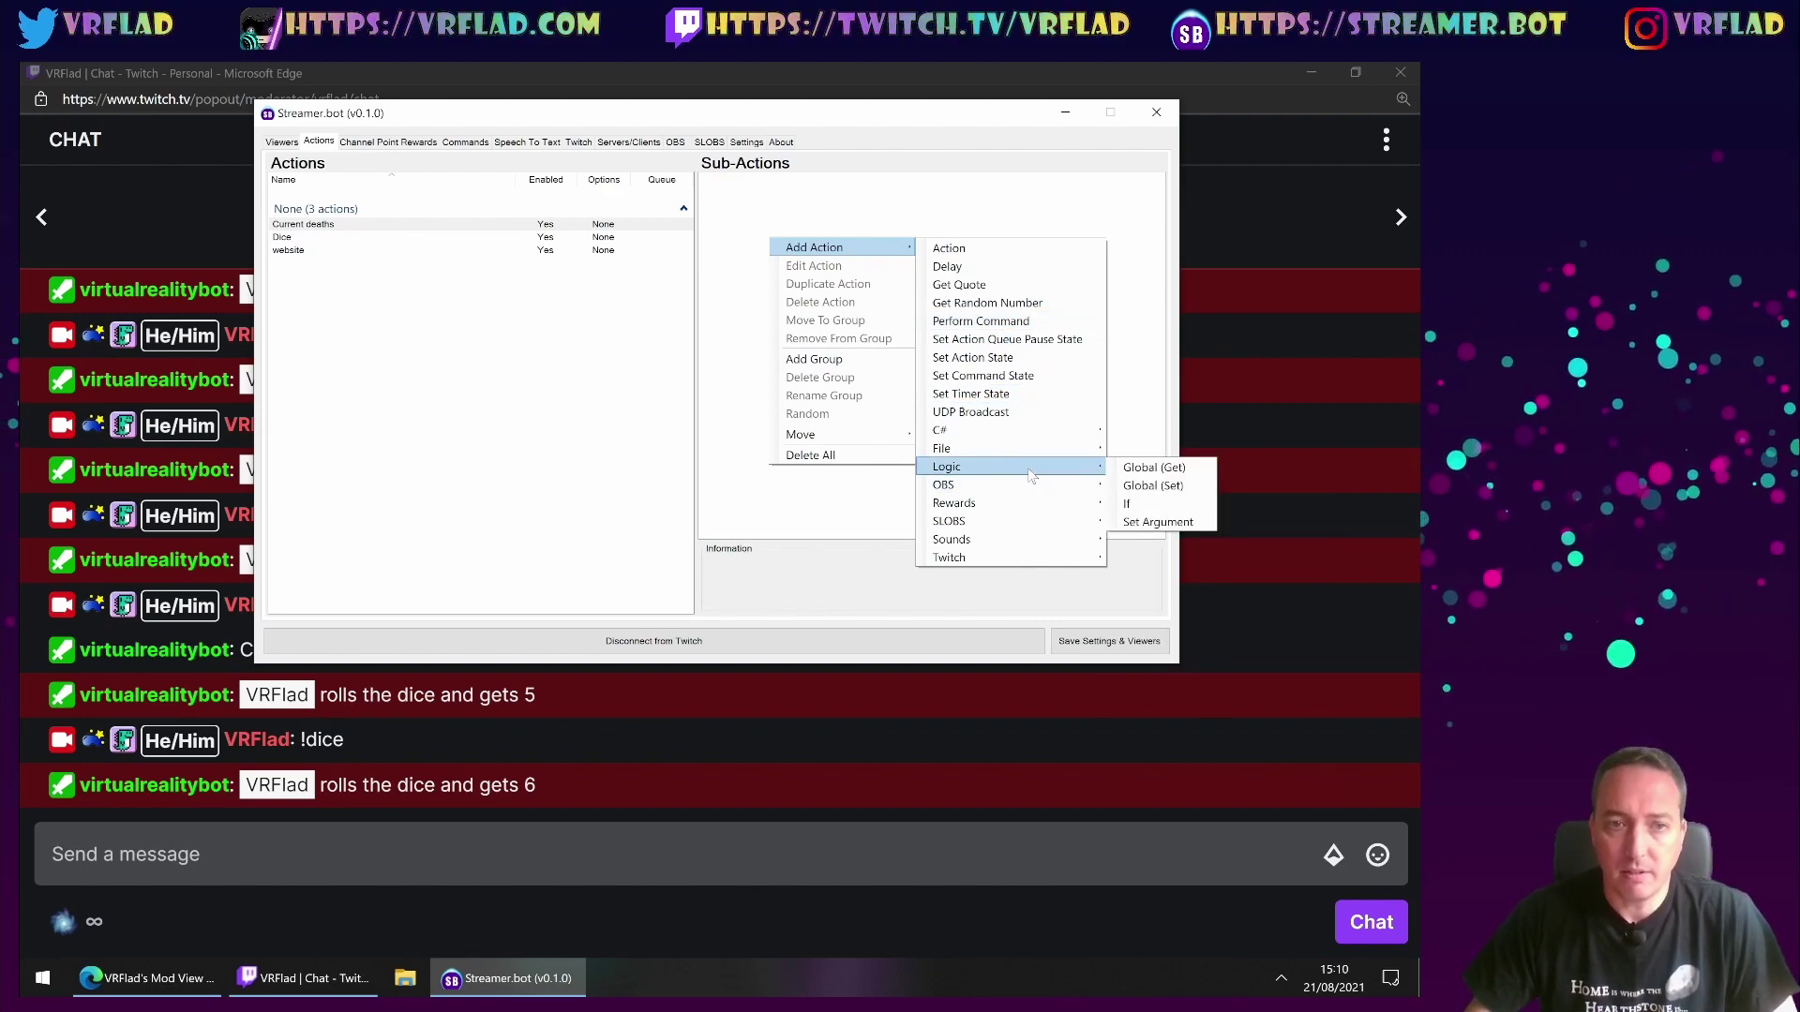
pyautogui.click(1148, 468)
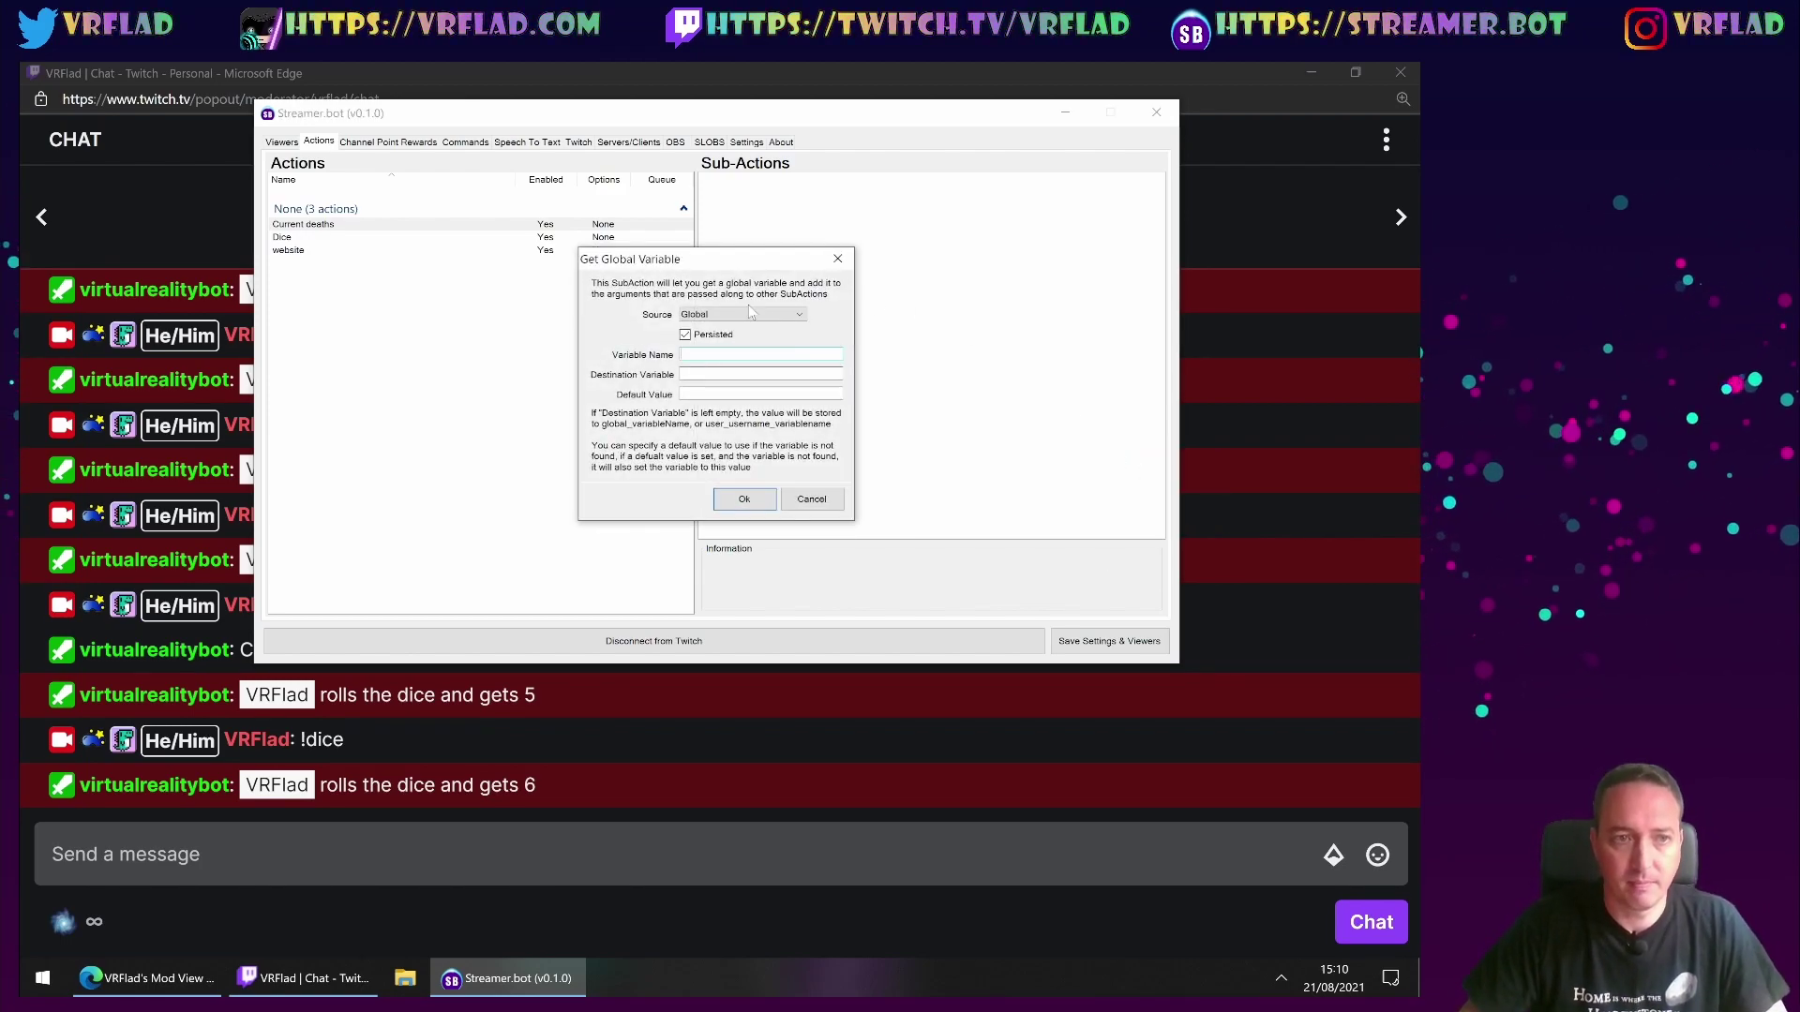
pyautogui.click(729, 358)
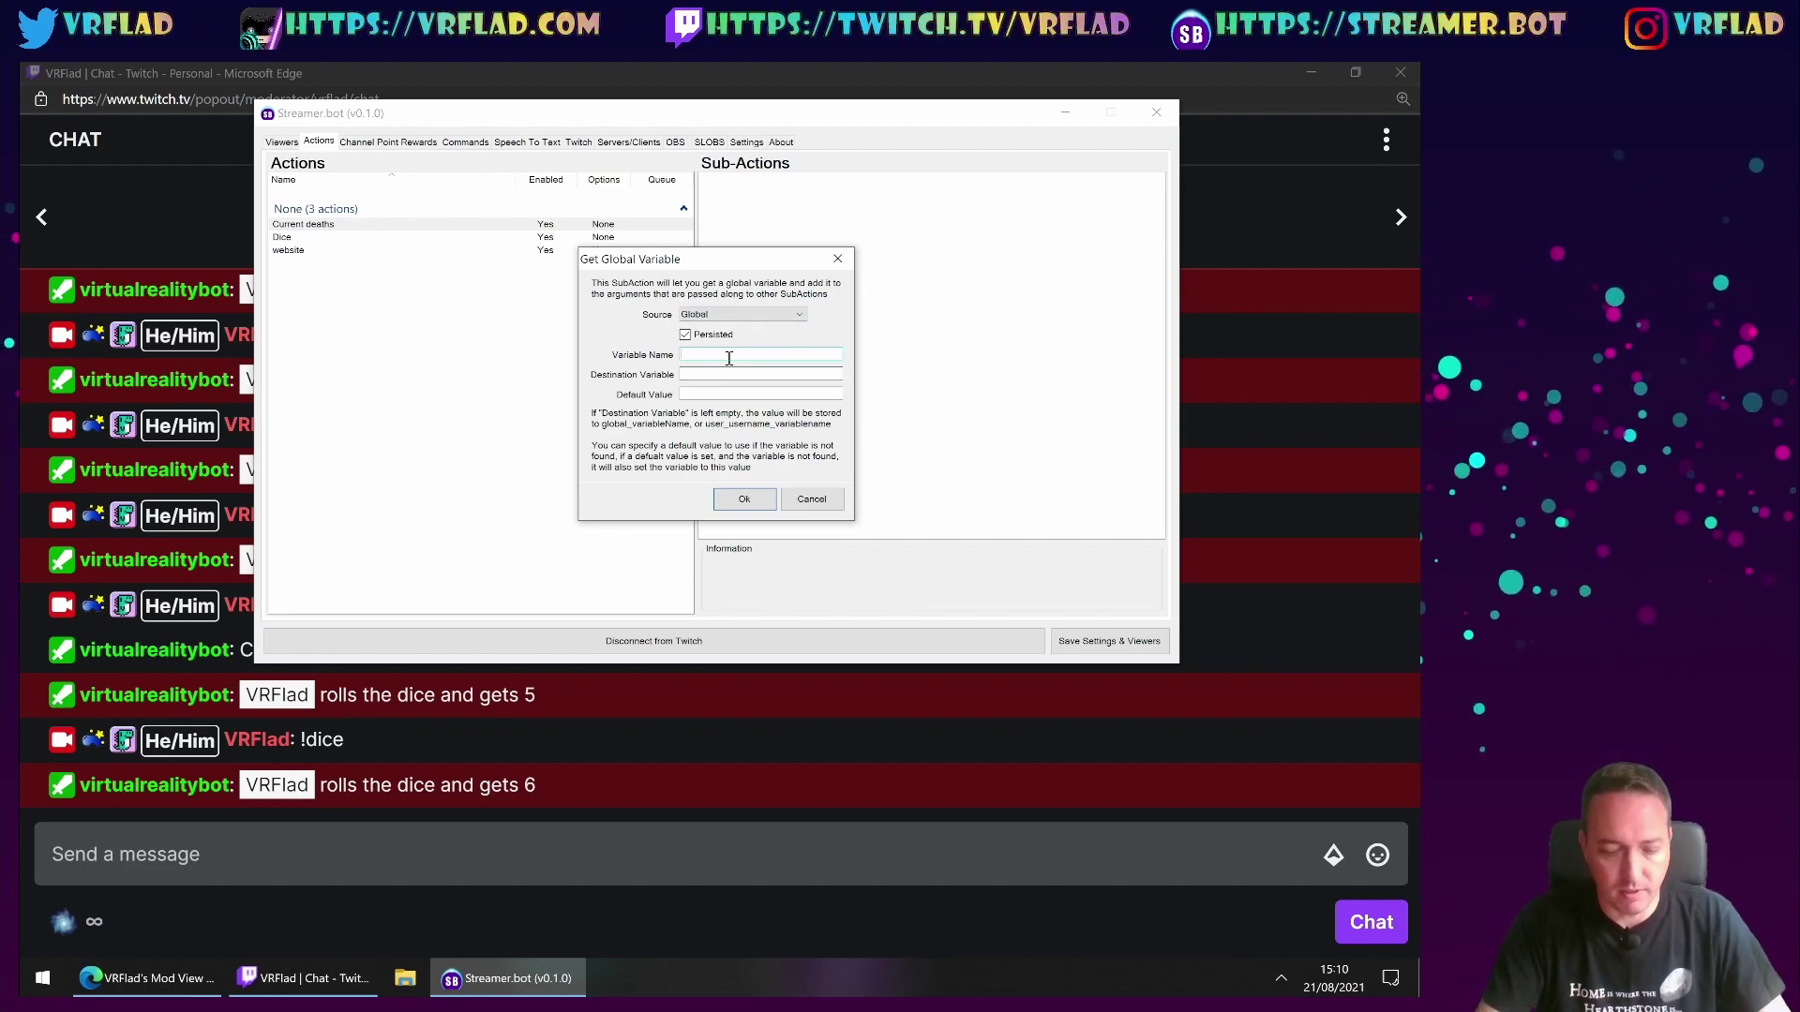
pyautogui.write('deathcounter')
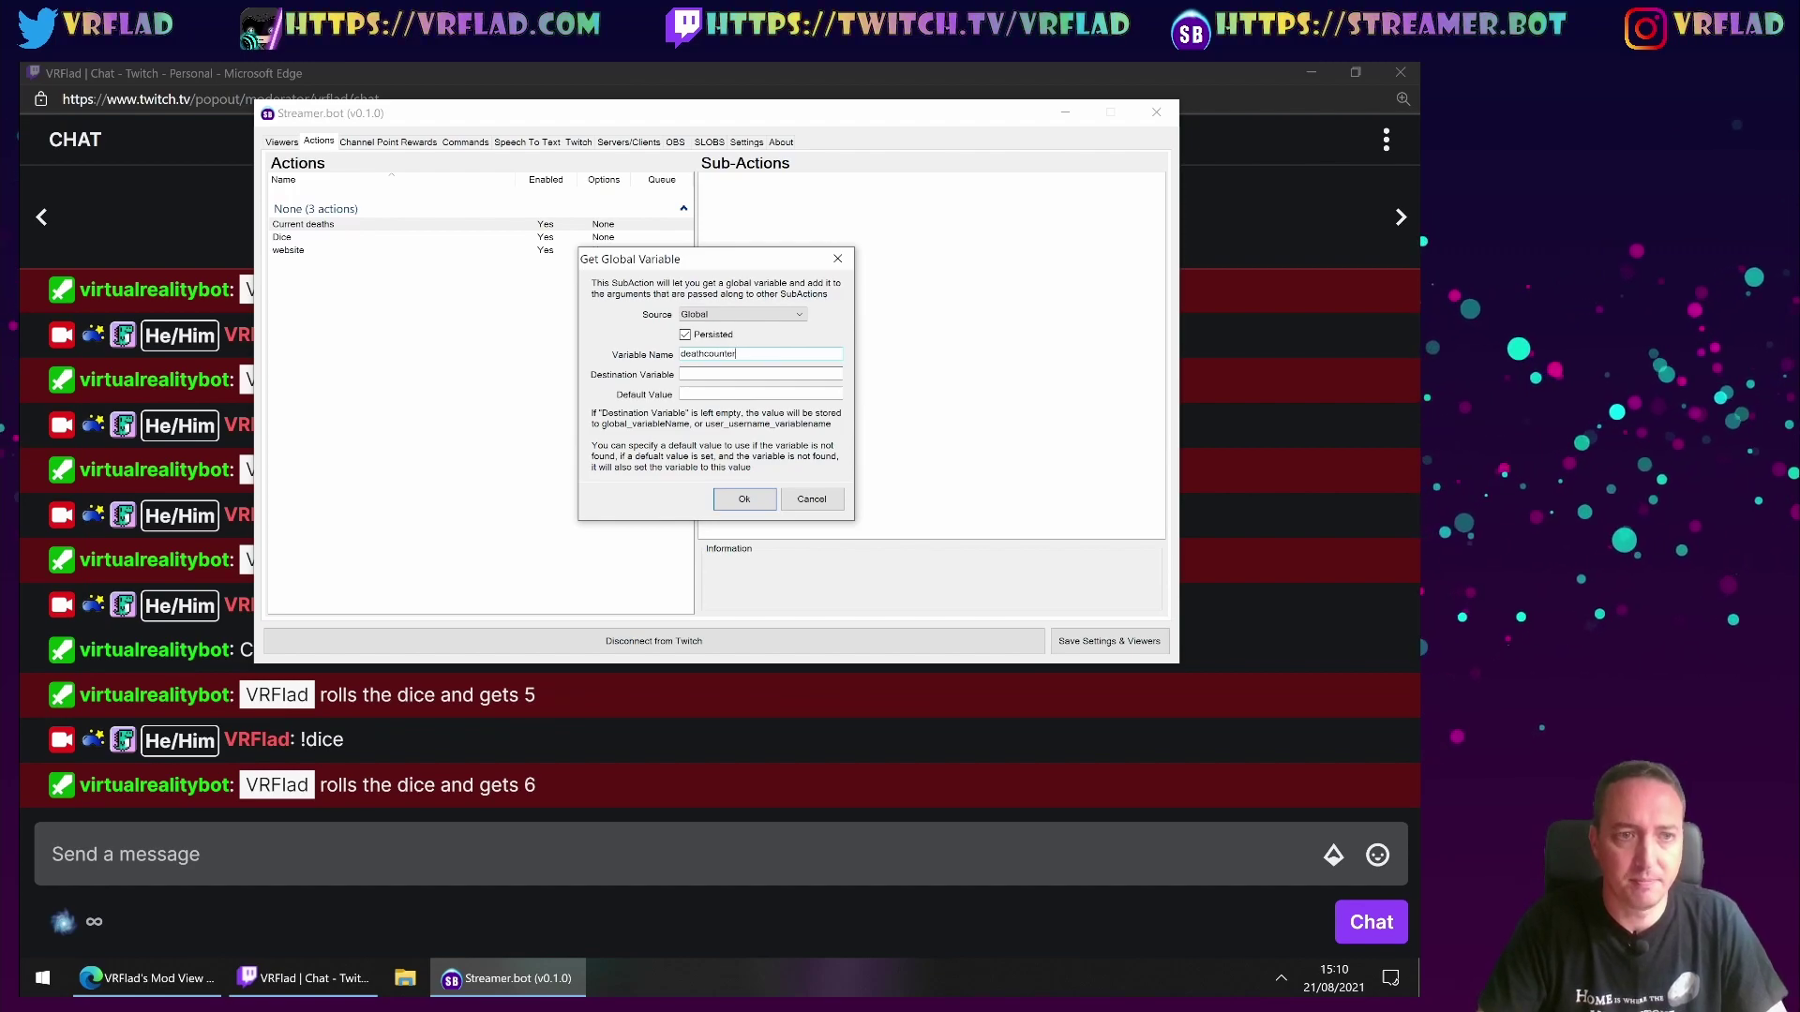
pyautogui.click(722, 373)
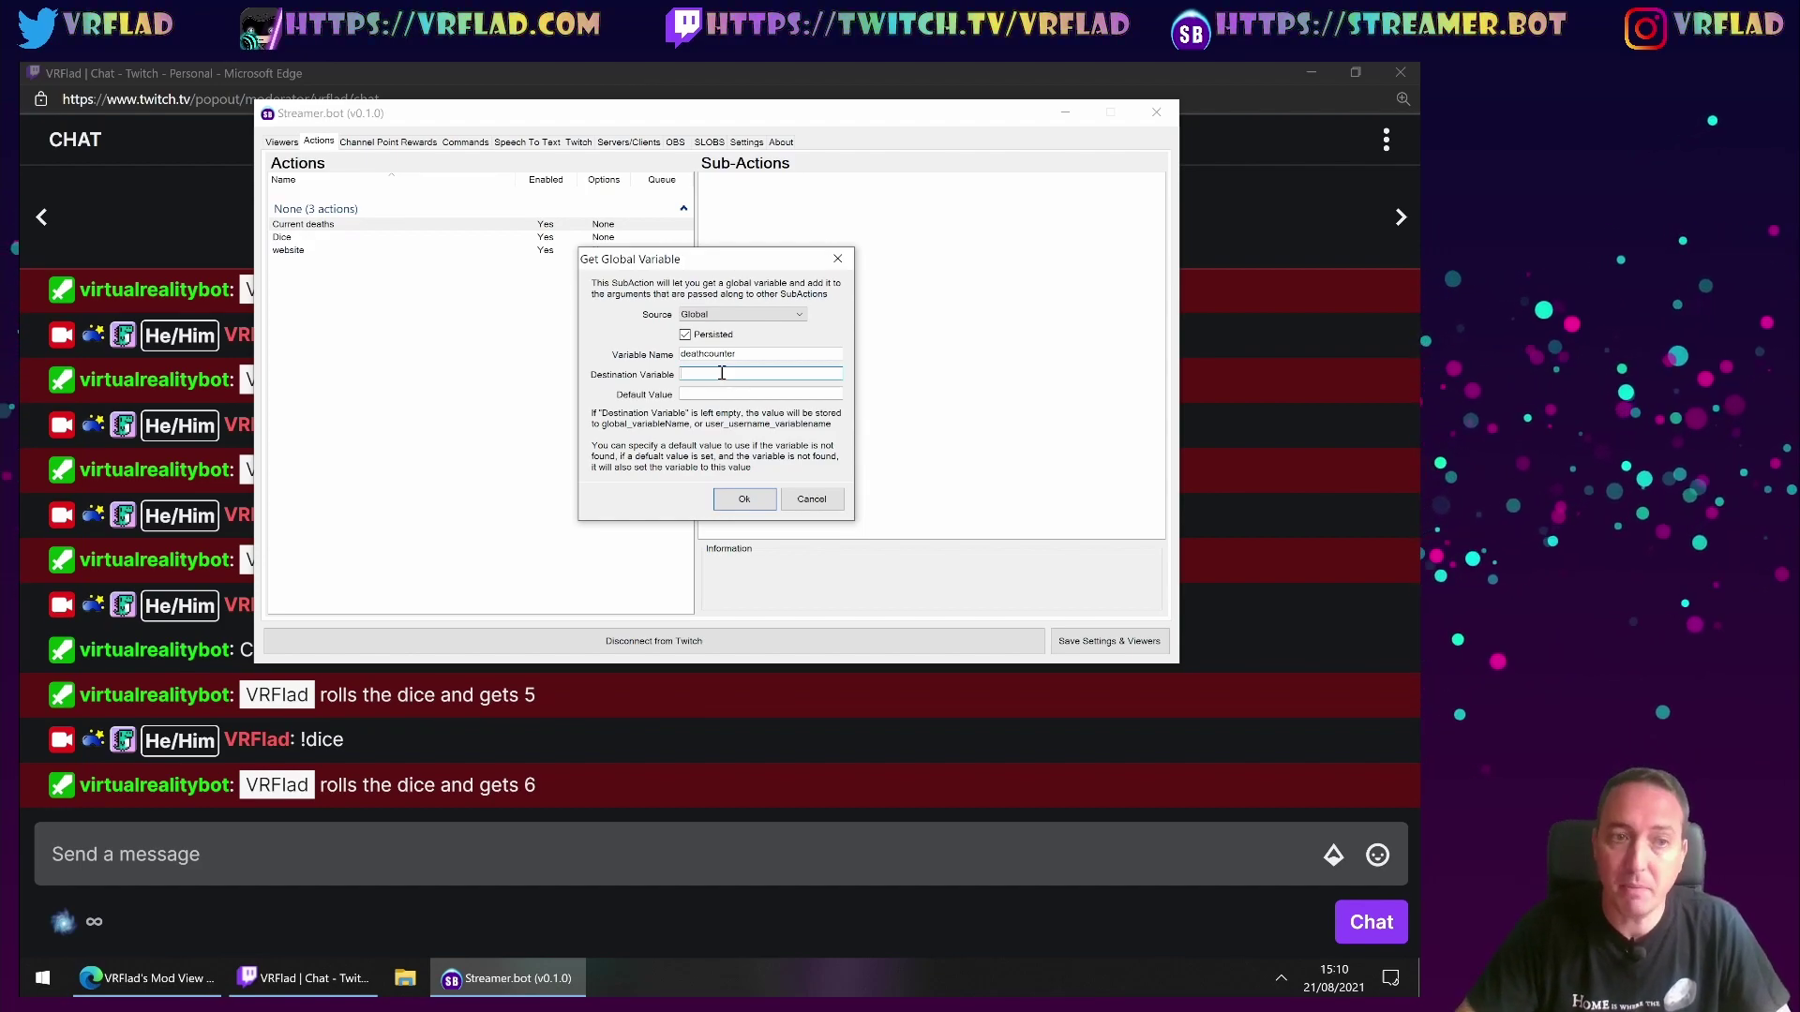
pyautogui.write('deatch')
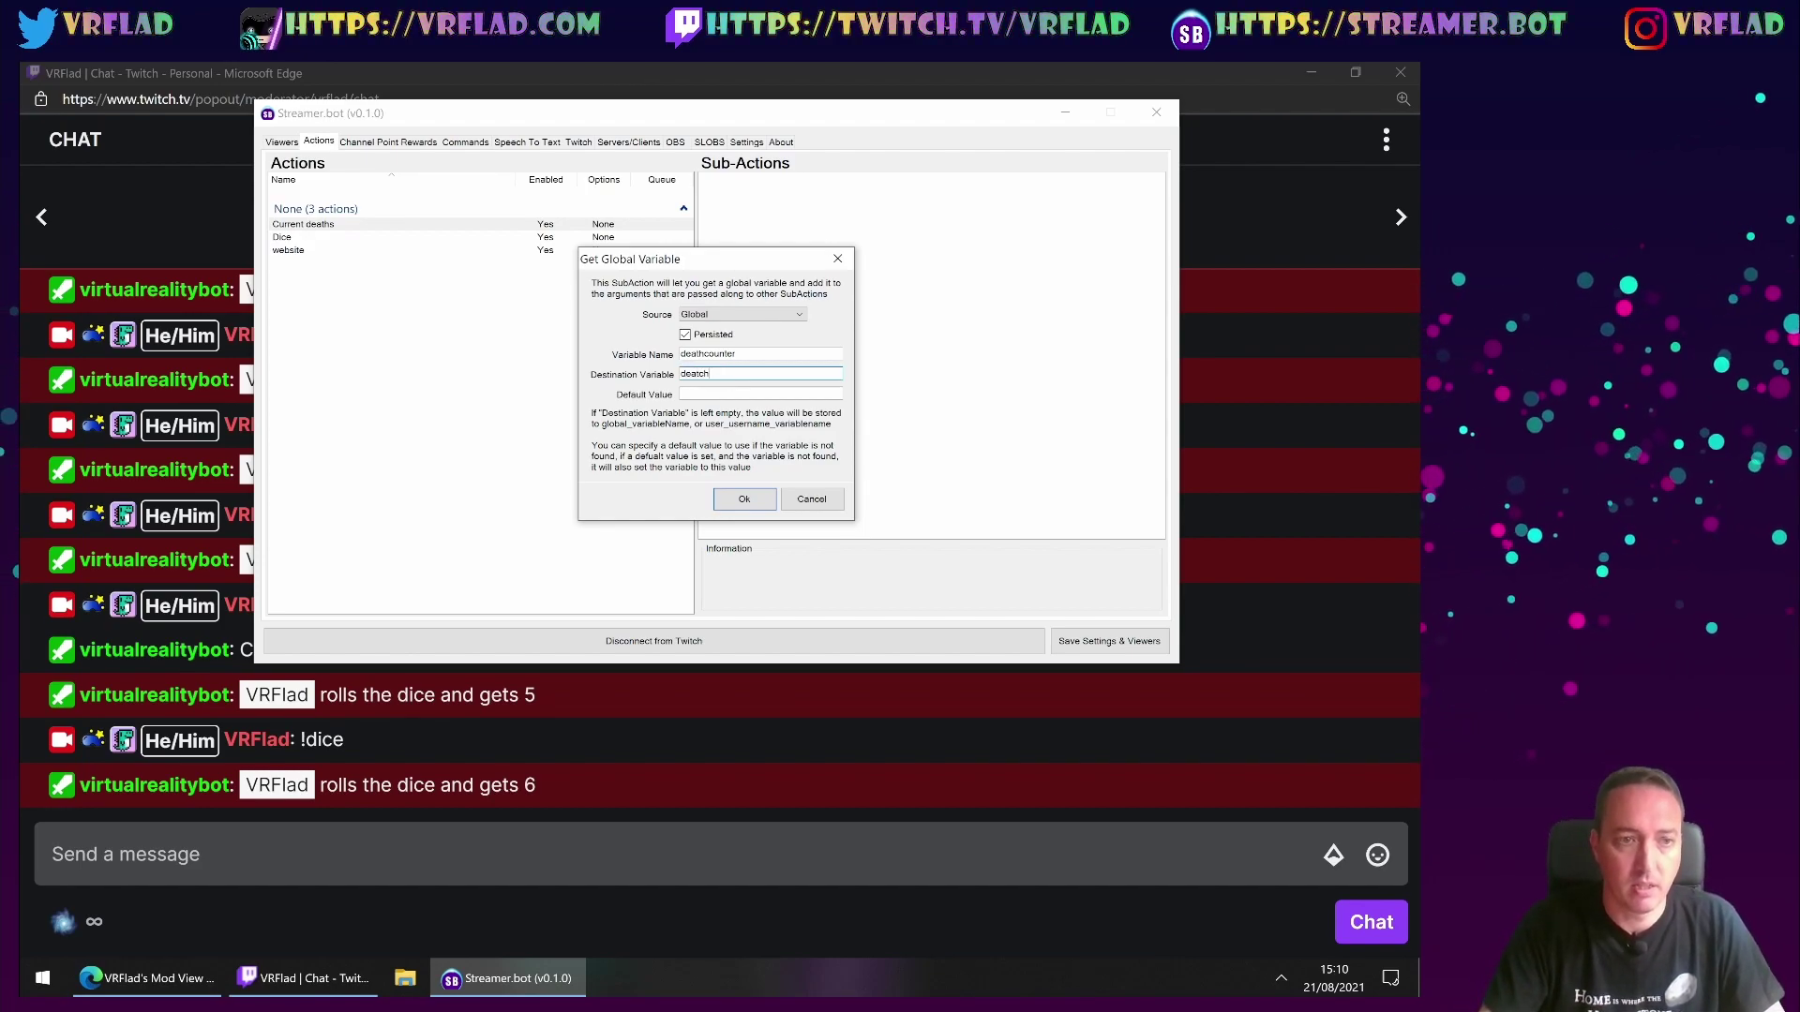
pyautogui.write('ounte')
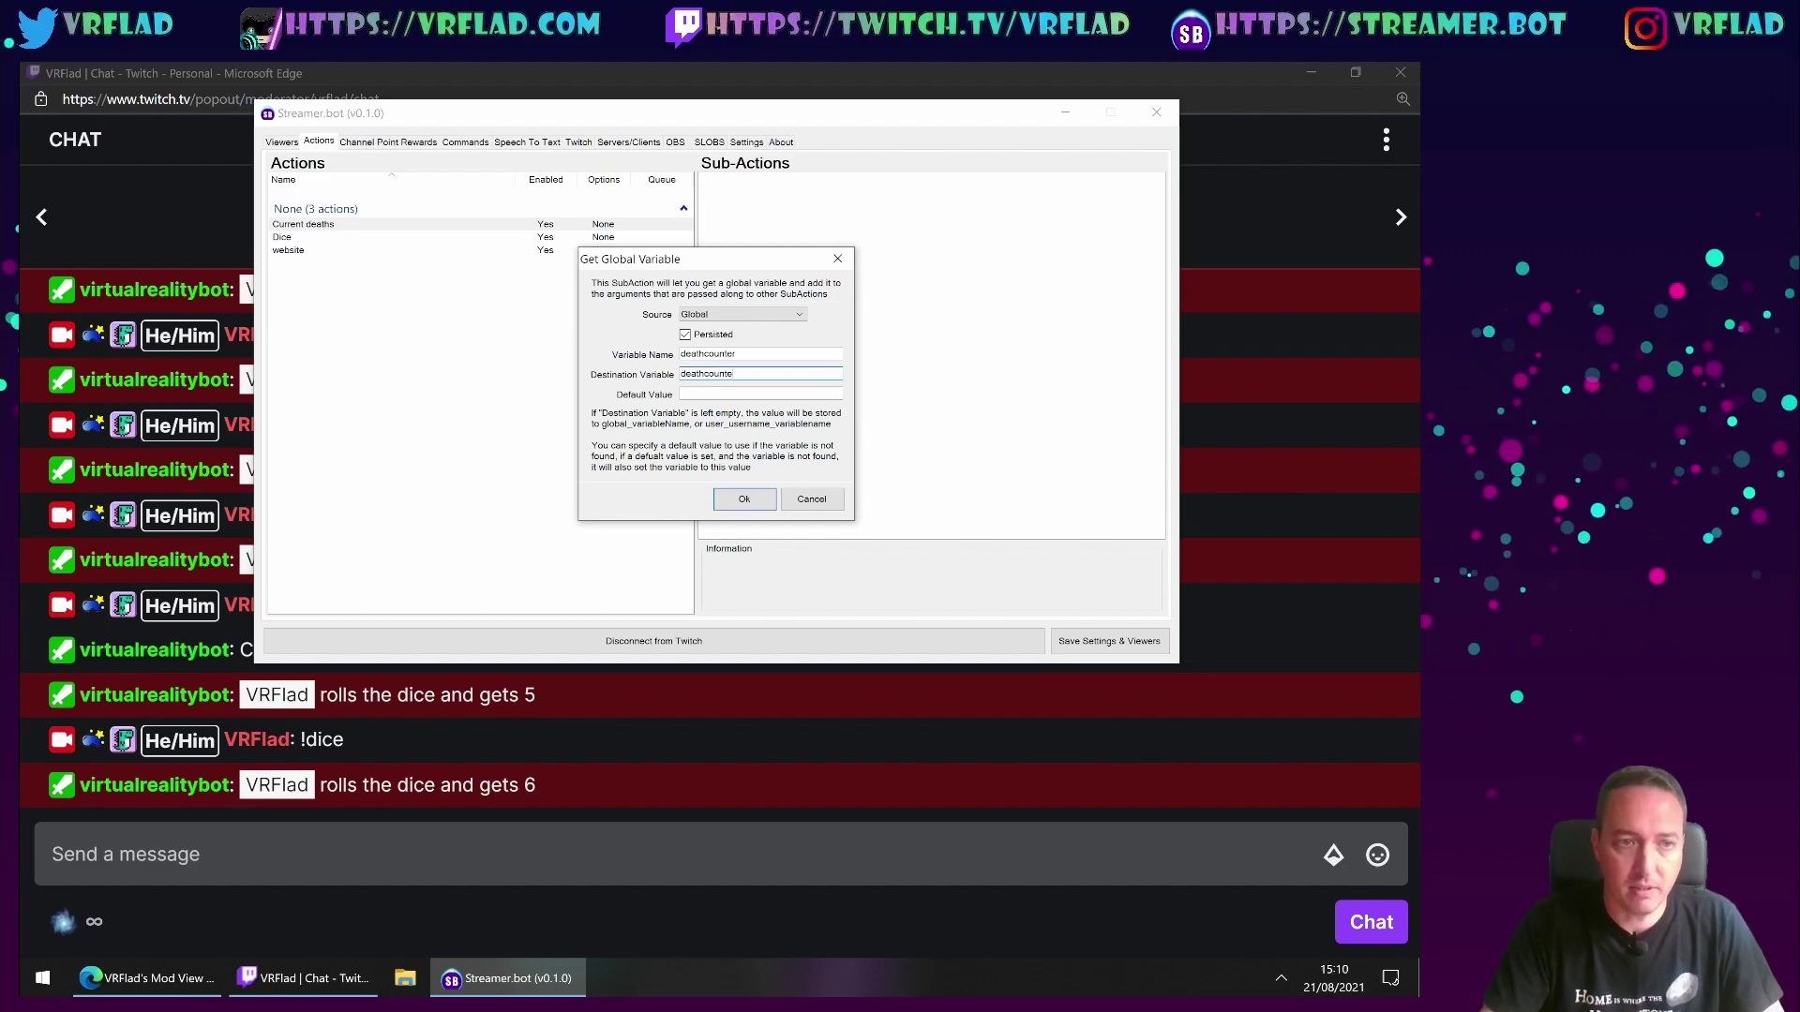
pyautogui.write('r')
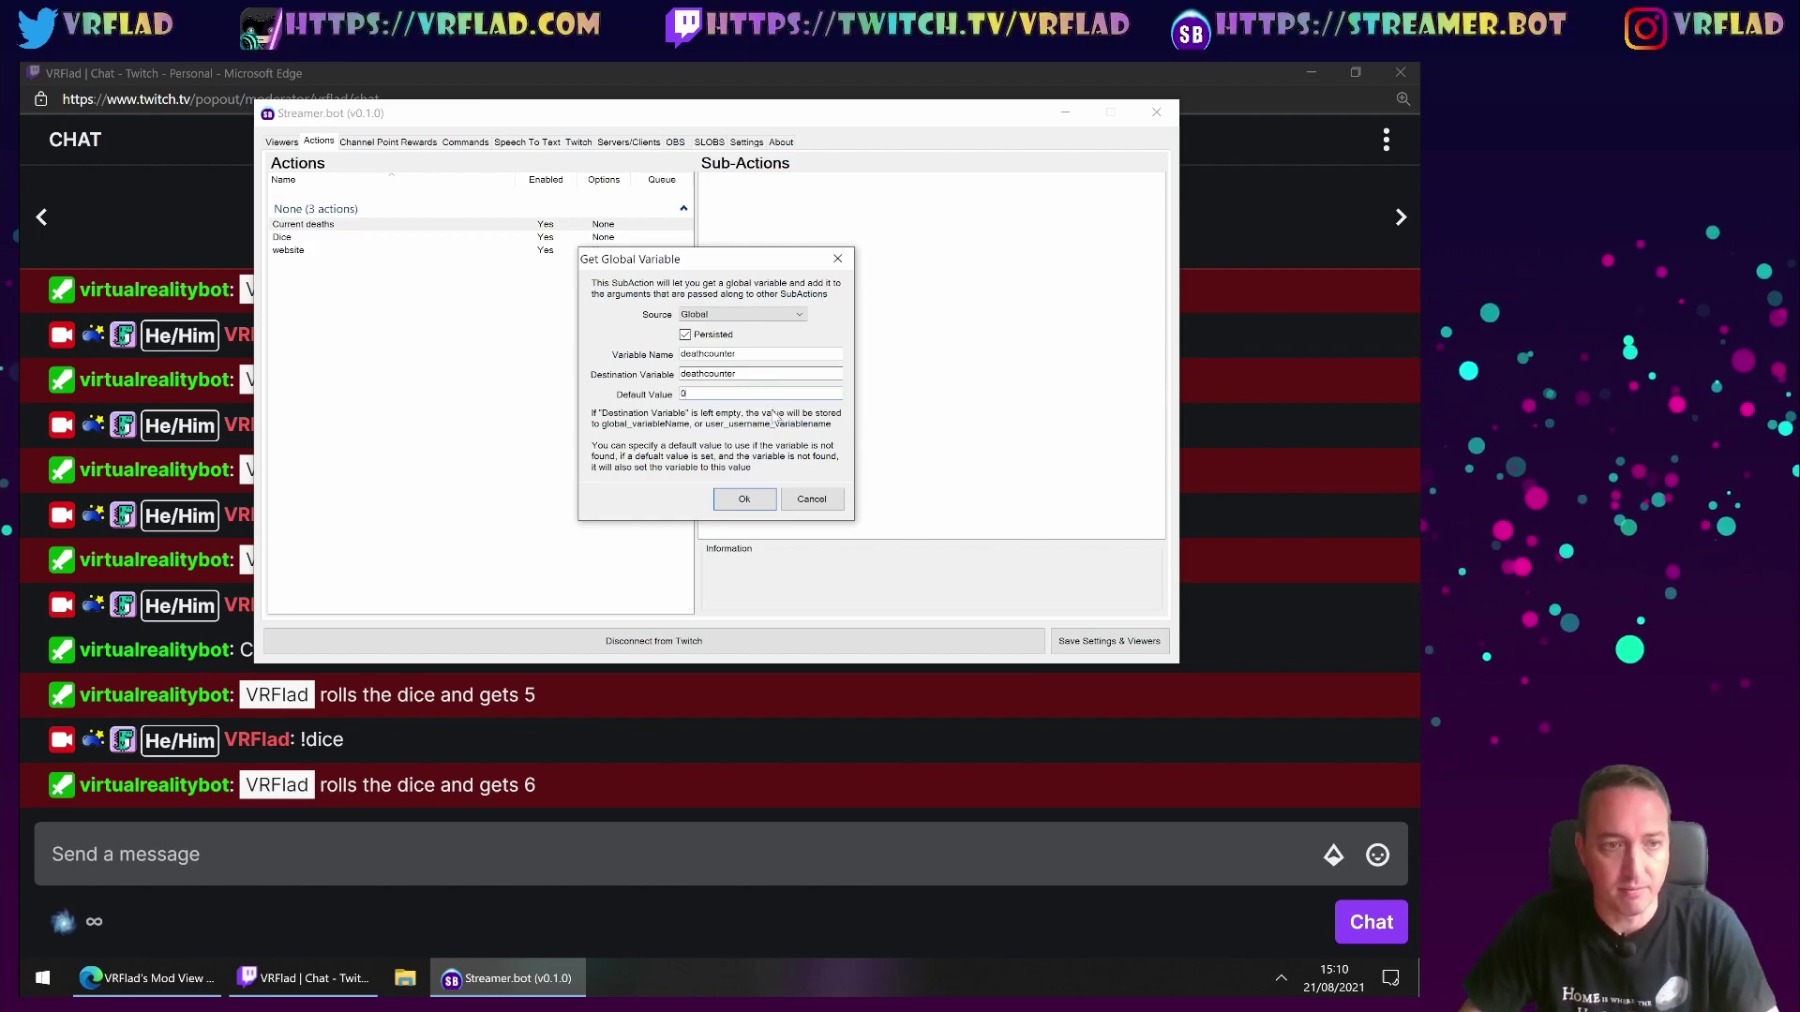
pyautogui.click(745, 498)
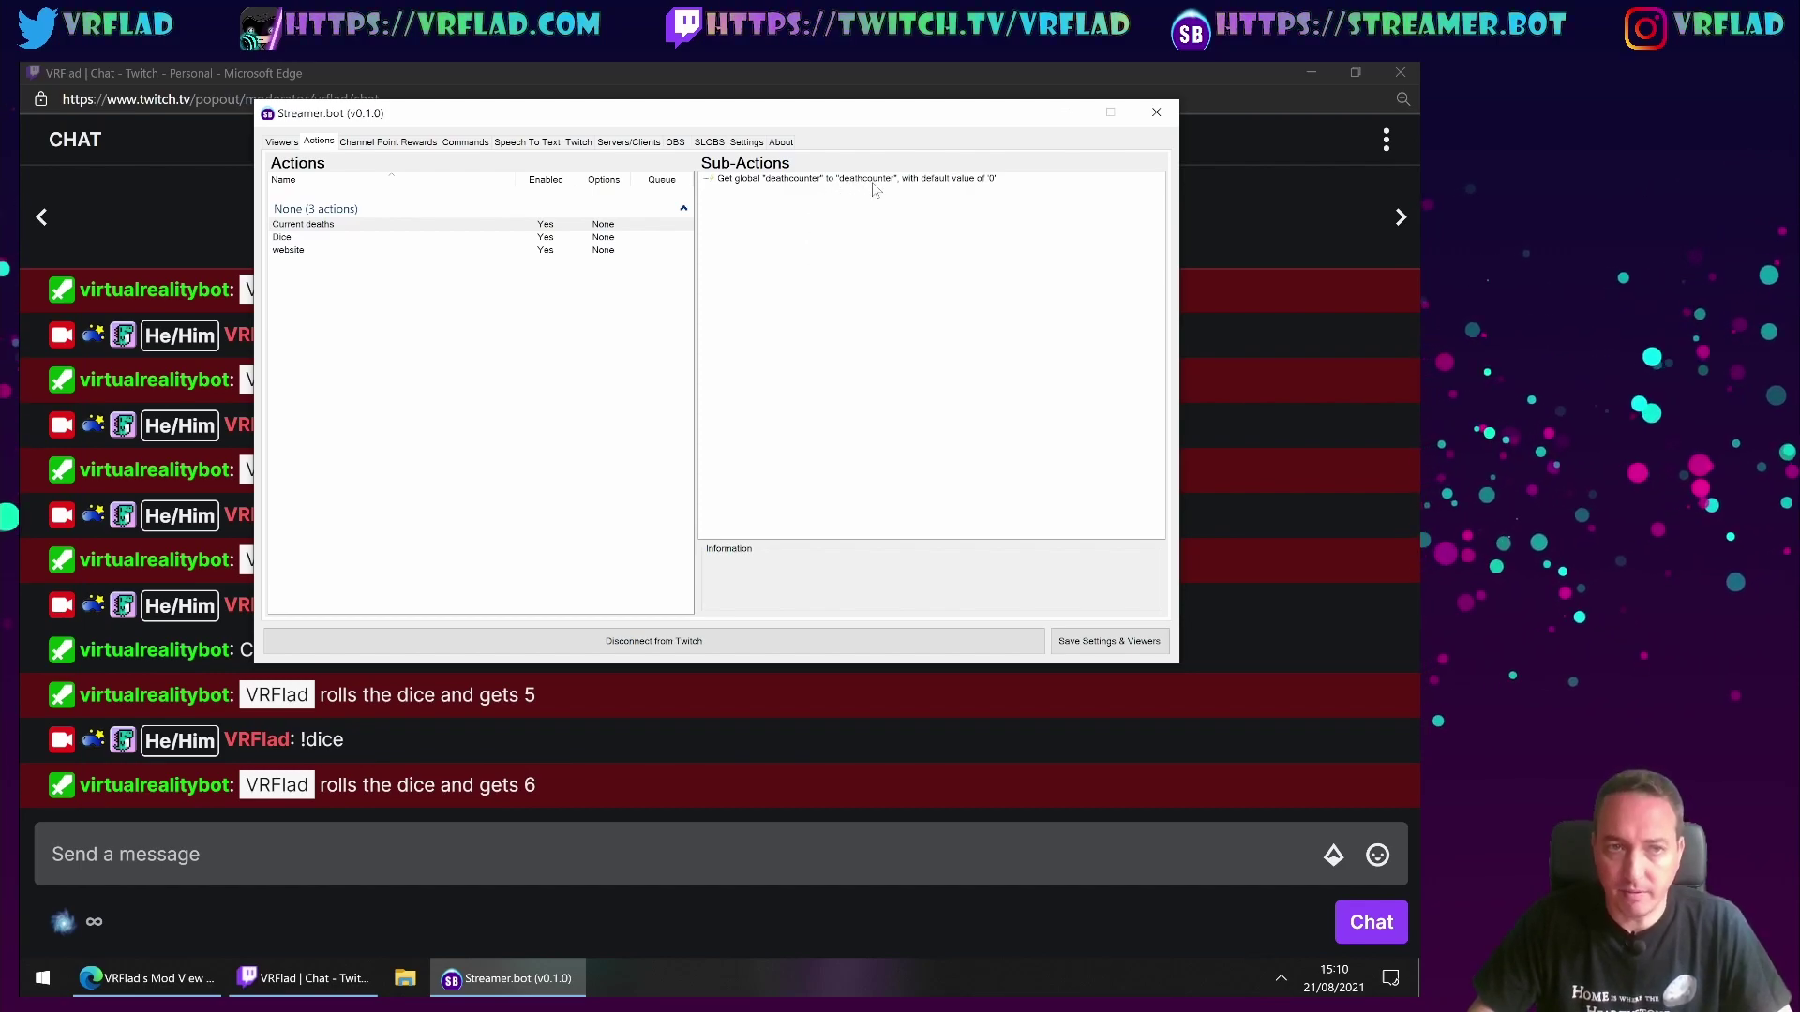
# - Add a Twitch channel message sub-action to Current deaths reading "Current death count: %deathcounter%"
pyautogui.rightClick(908, 213)
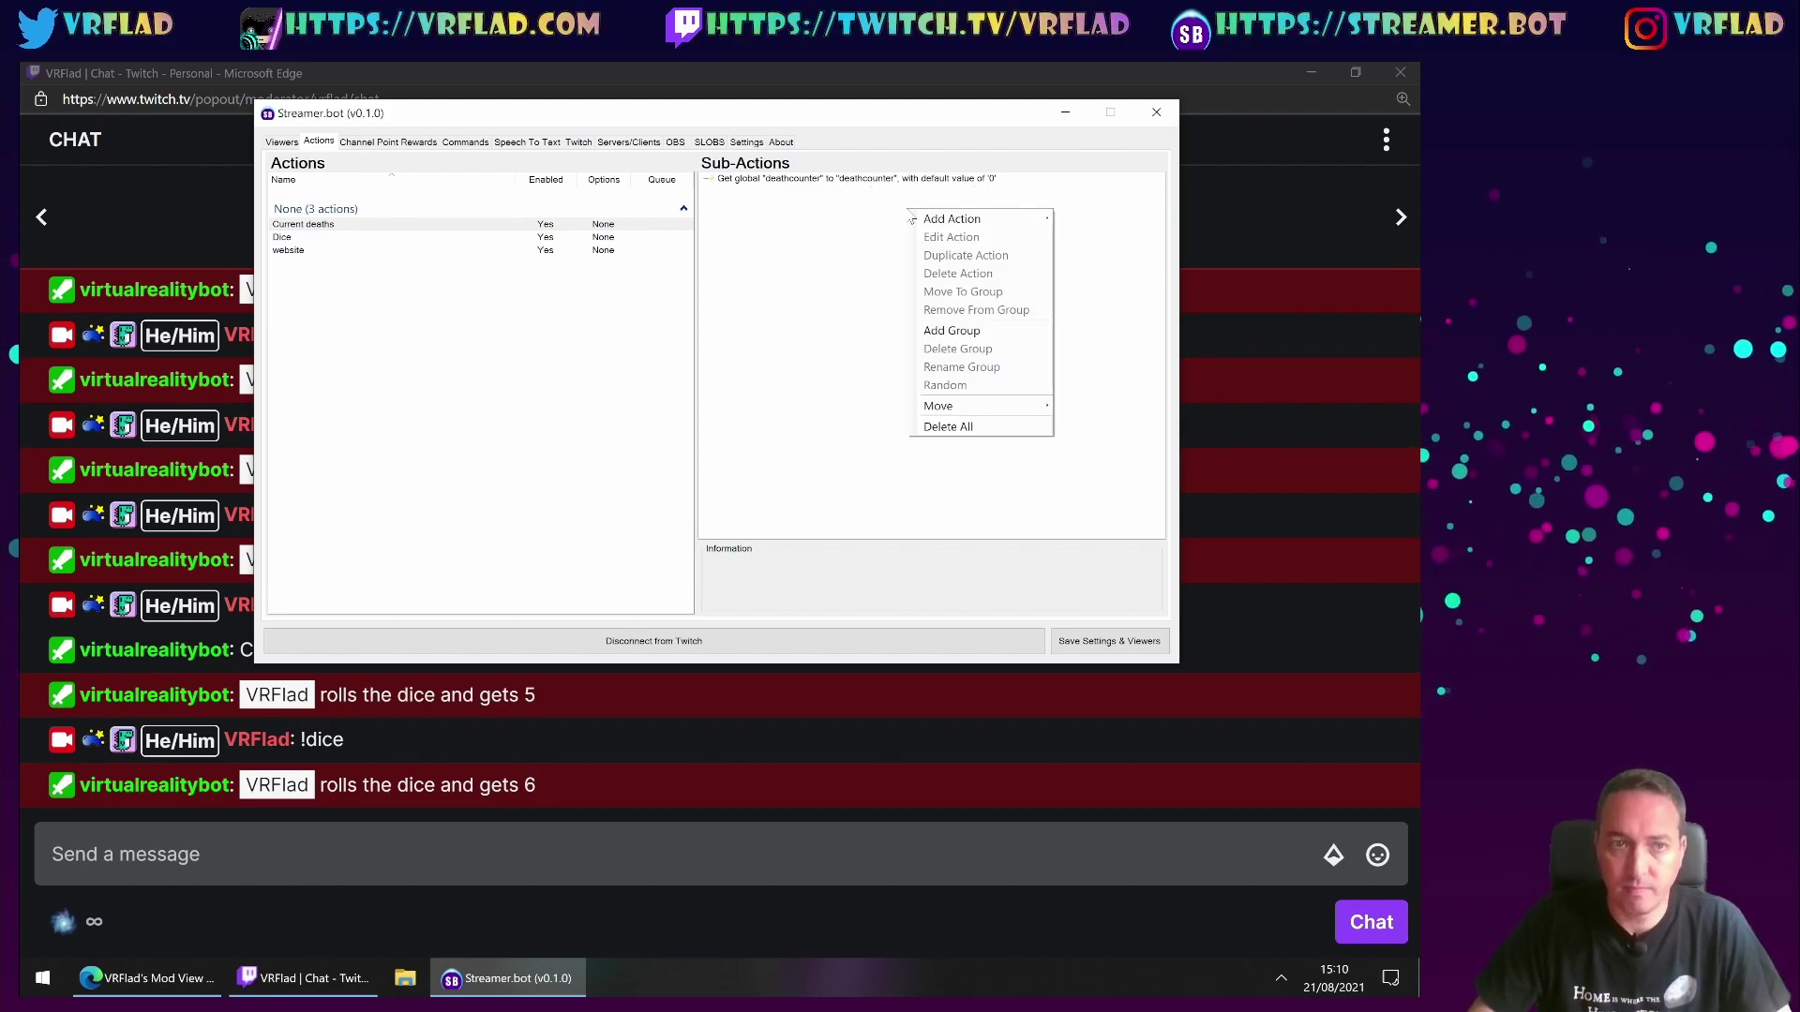
pyautogui.moveTo(946, 218)
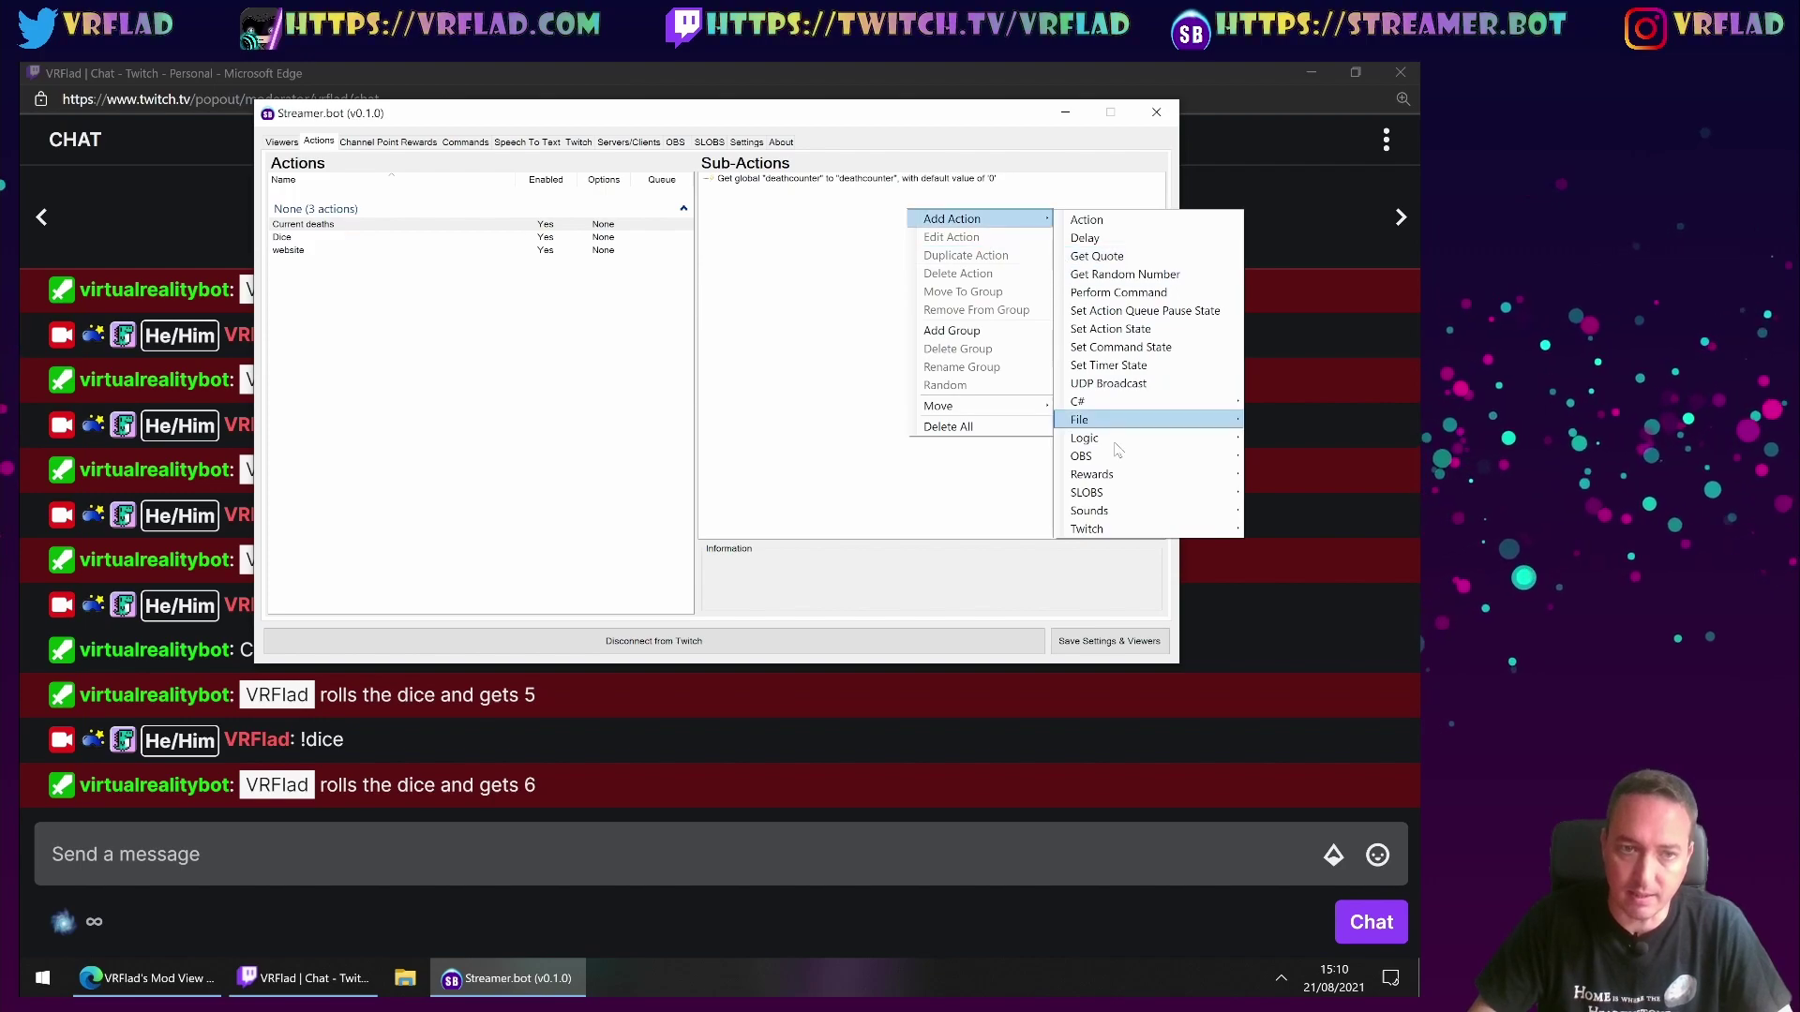
pyautogui.moveTo(1118, 529)
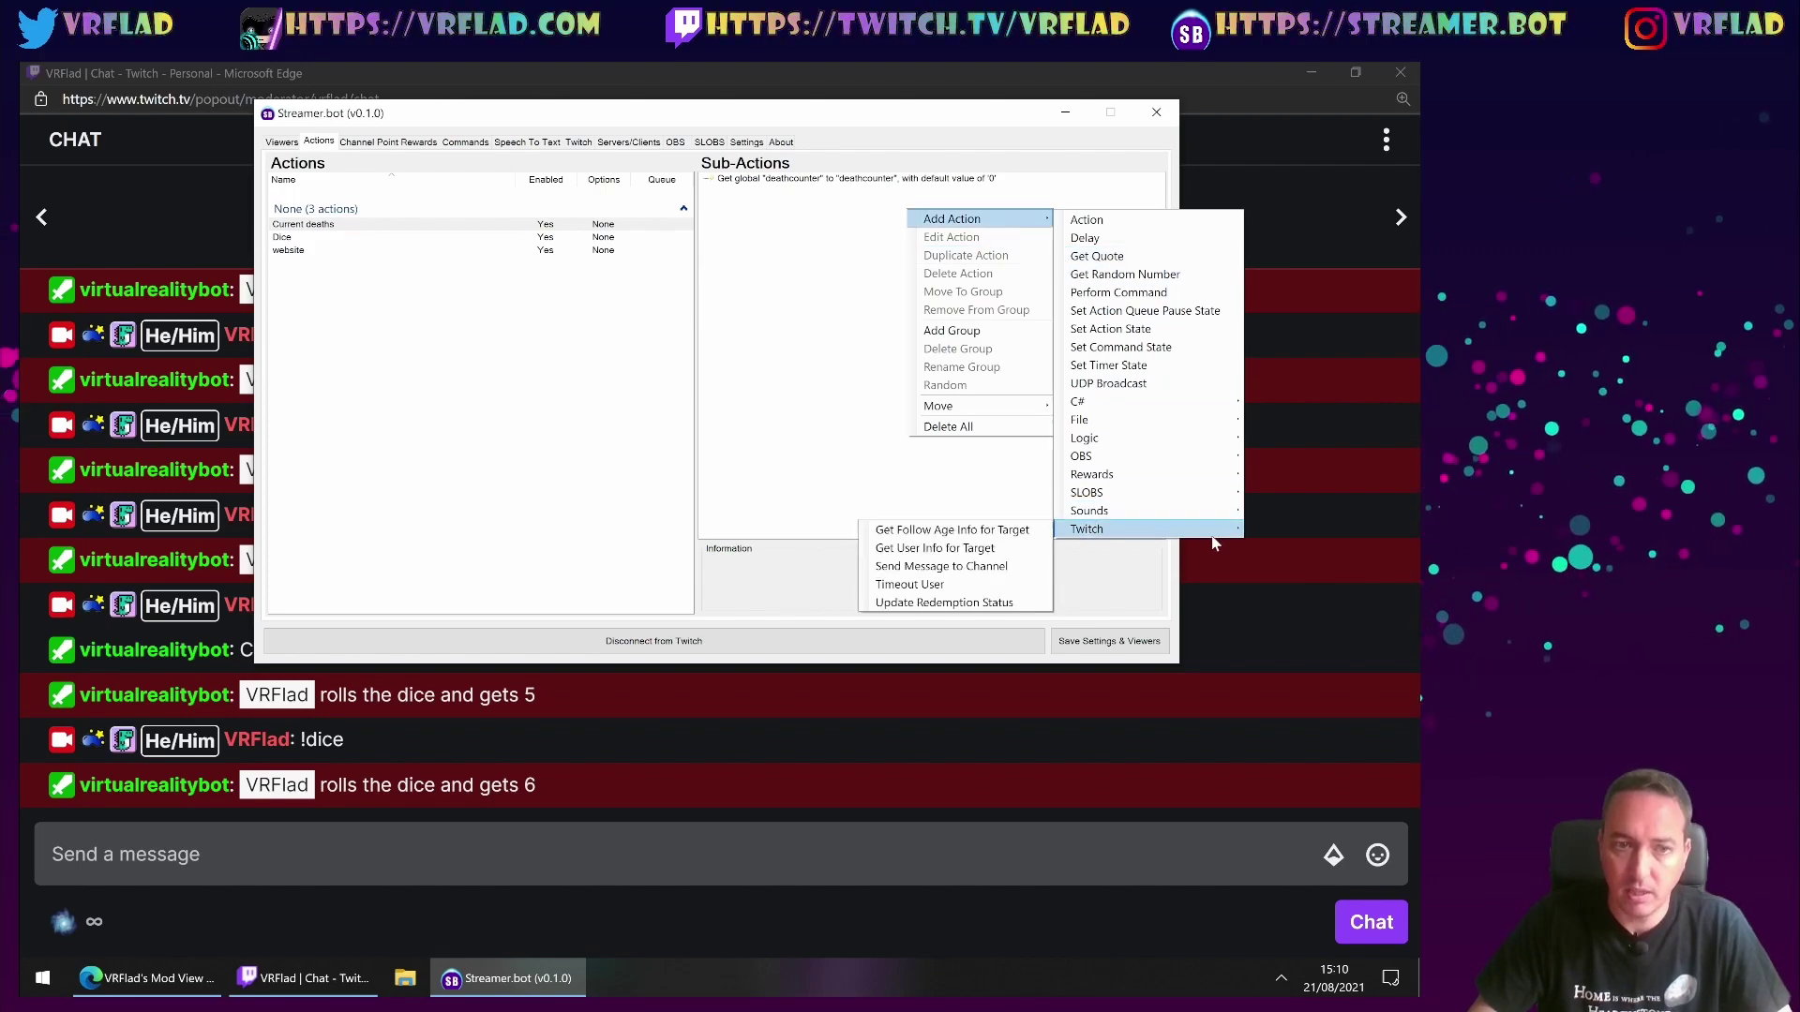
pyautogui.click(1009, 566)
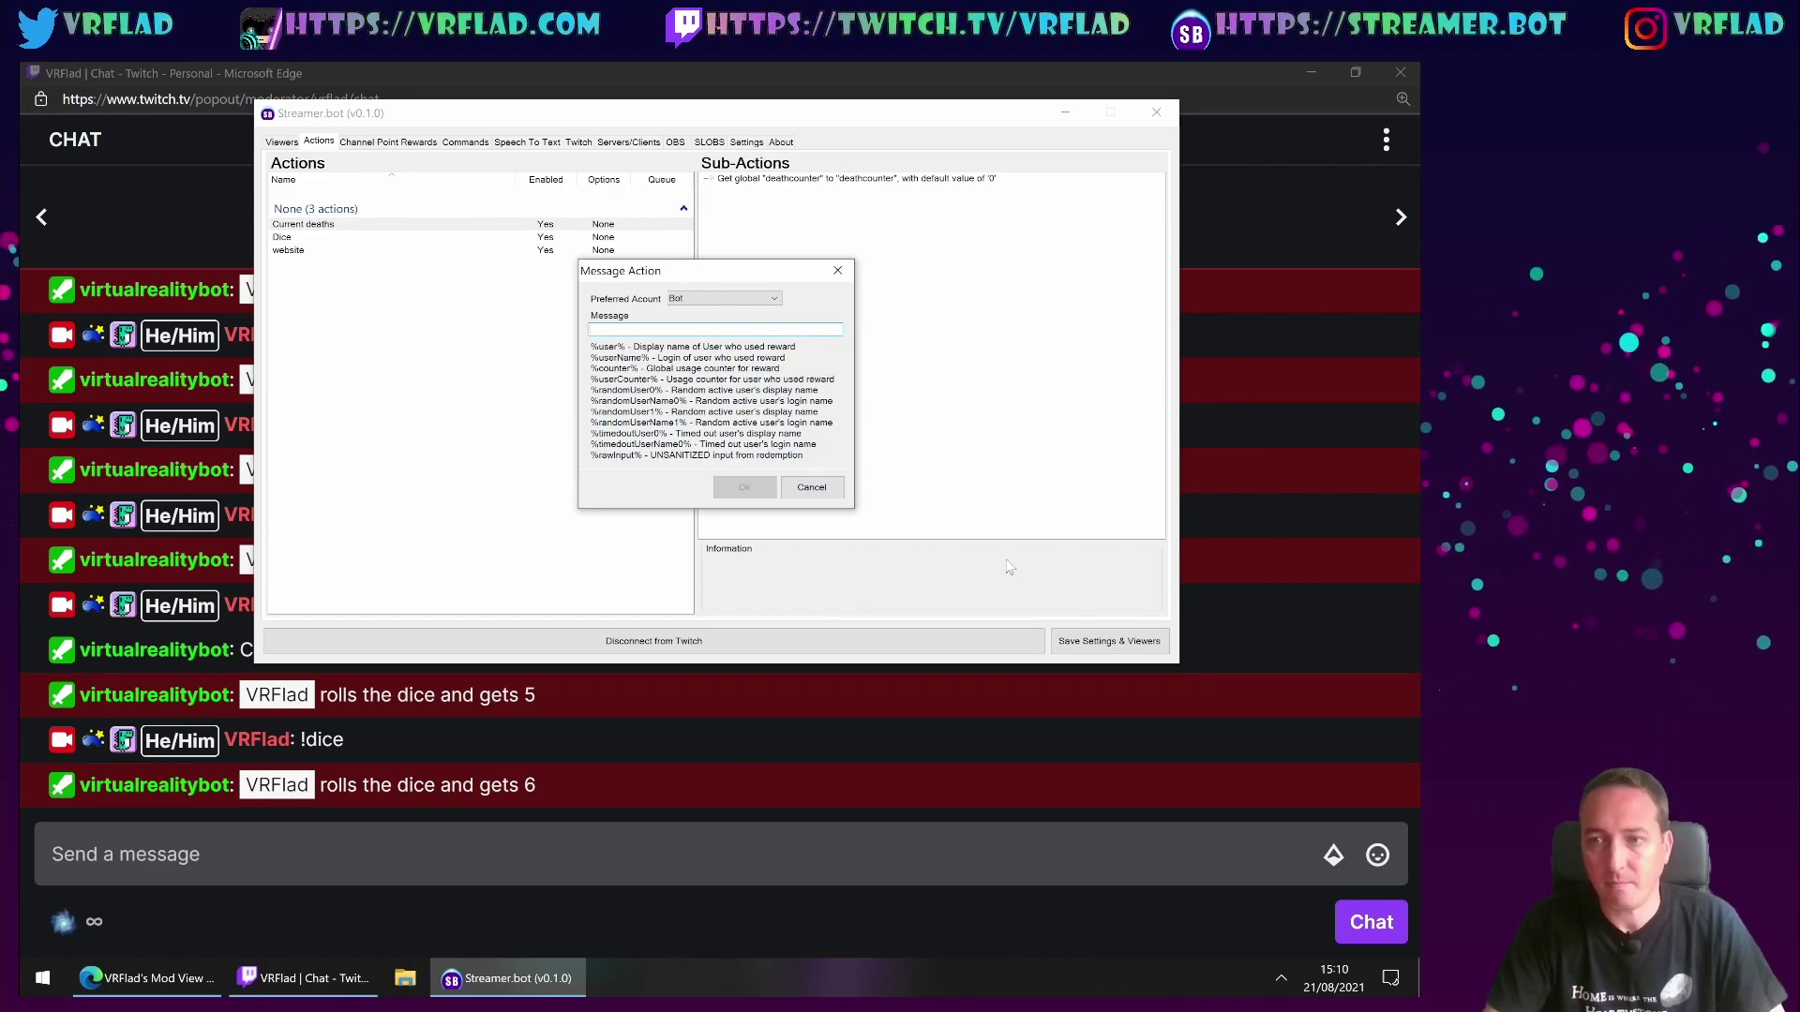
pyautogui.write('C')
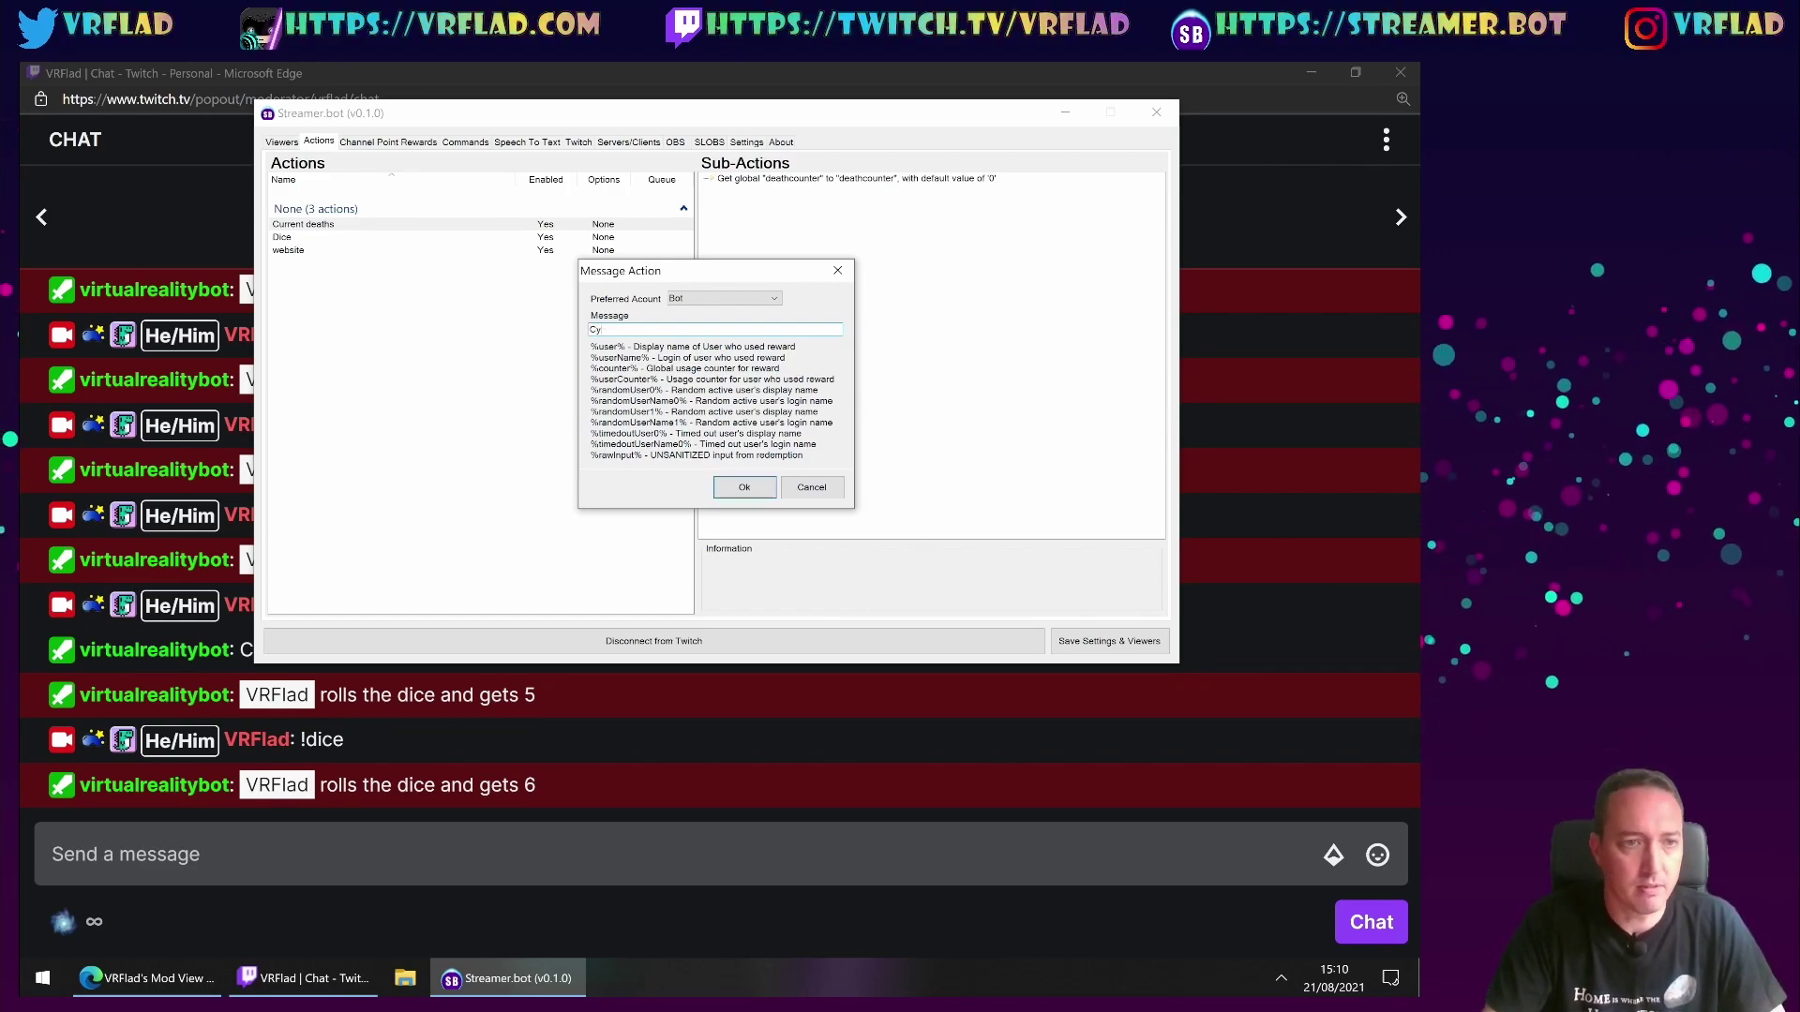
pyautogui.write('urrent')
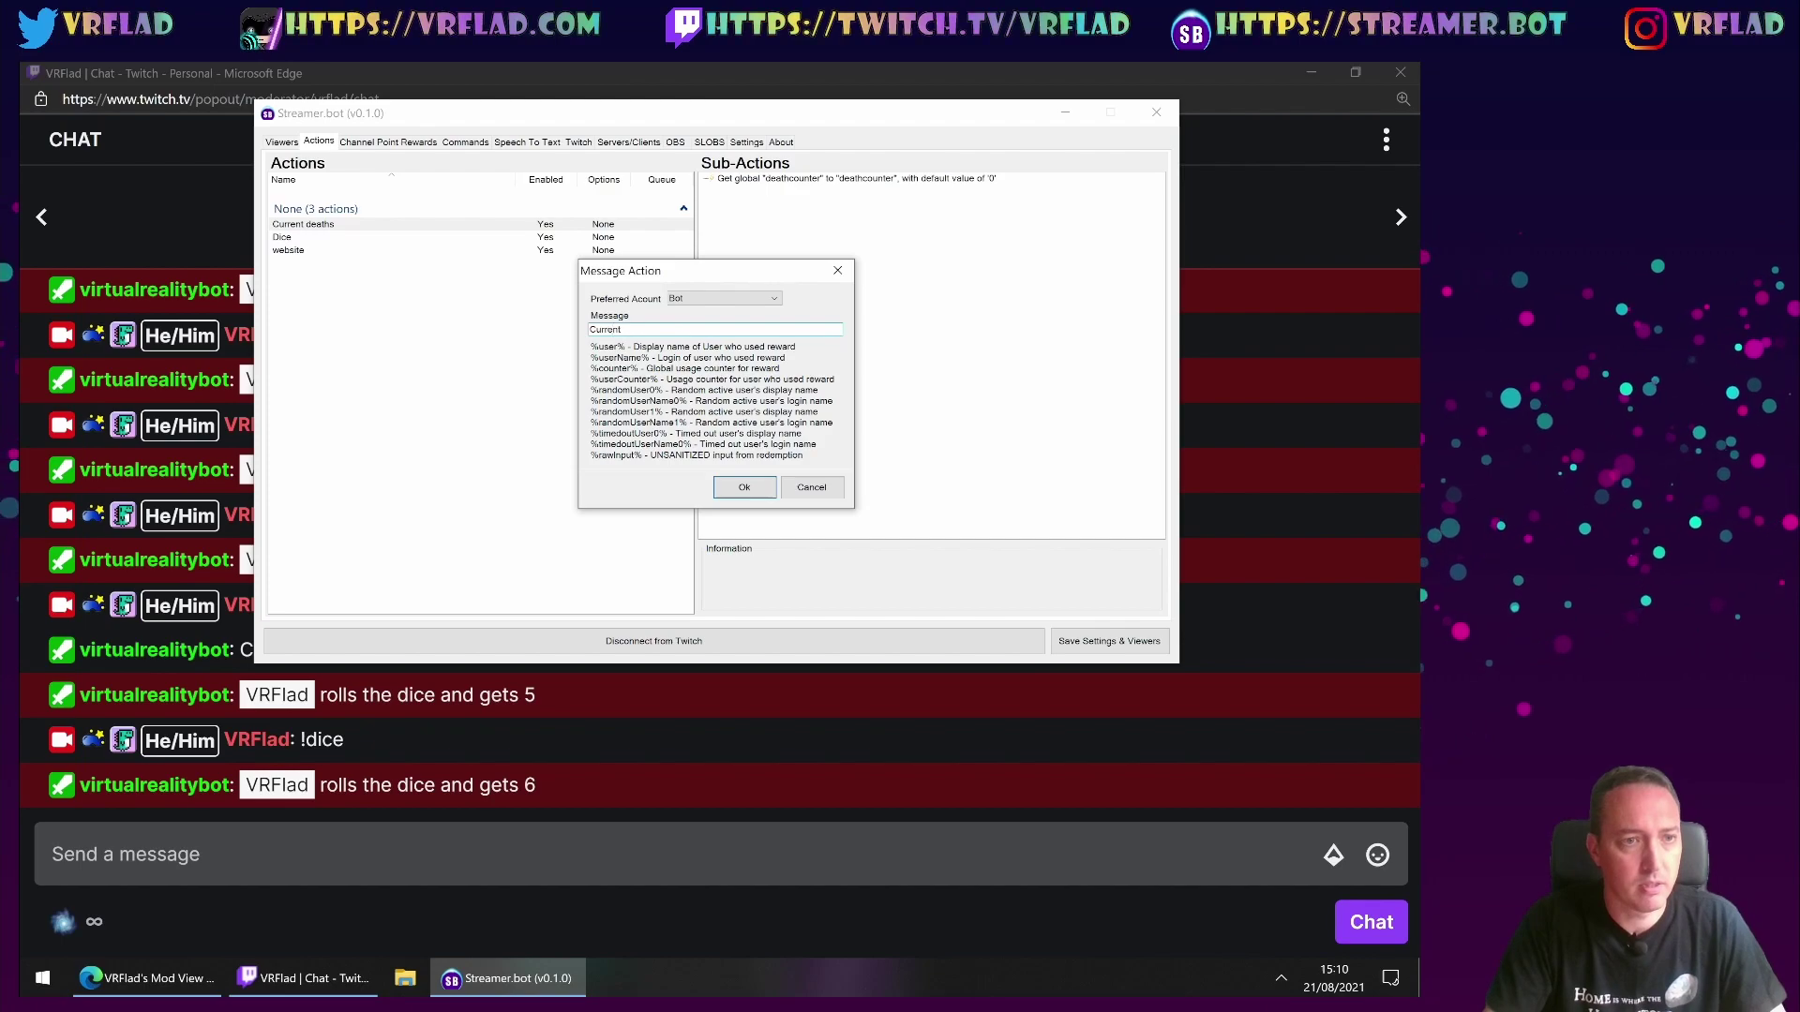
pyautogui.write(' death count: ')
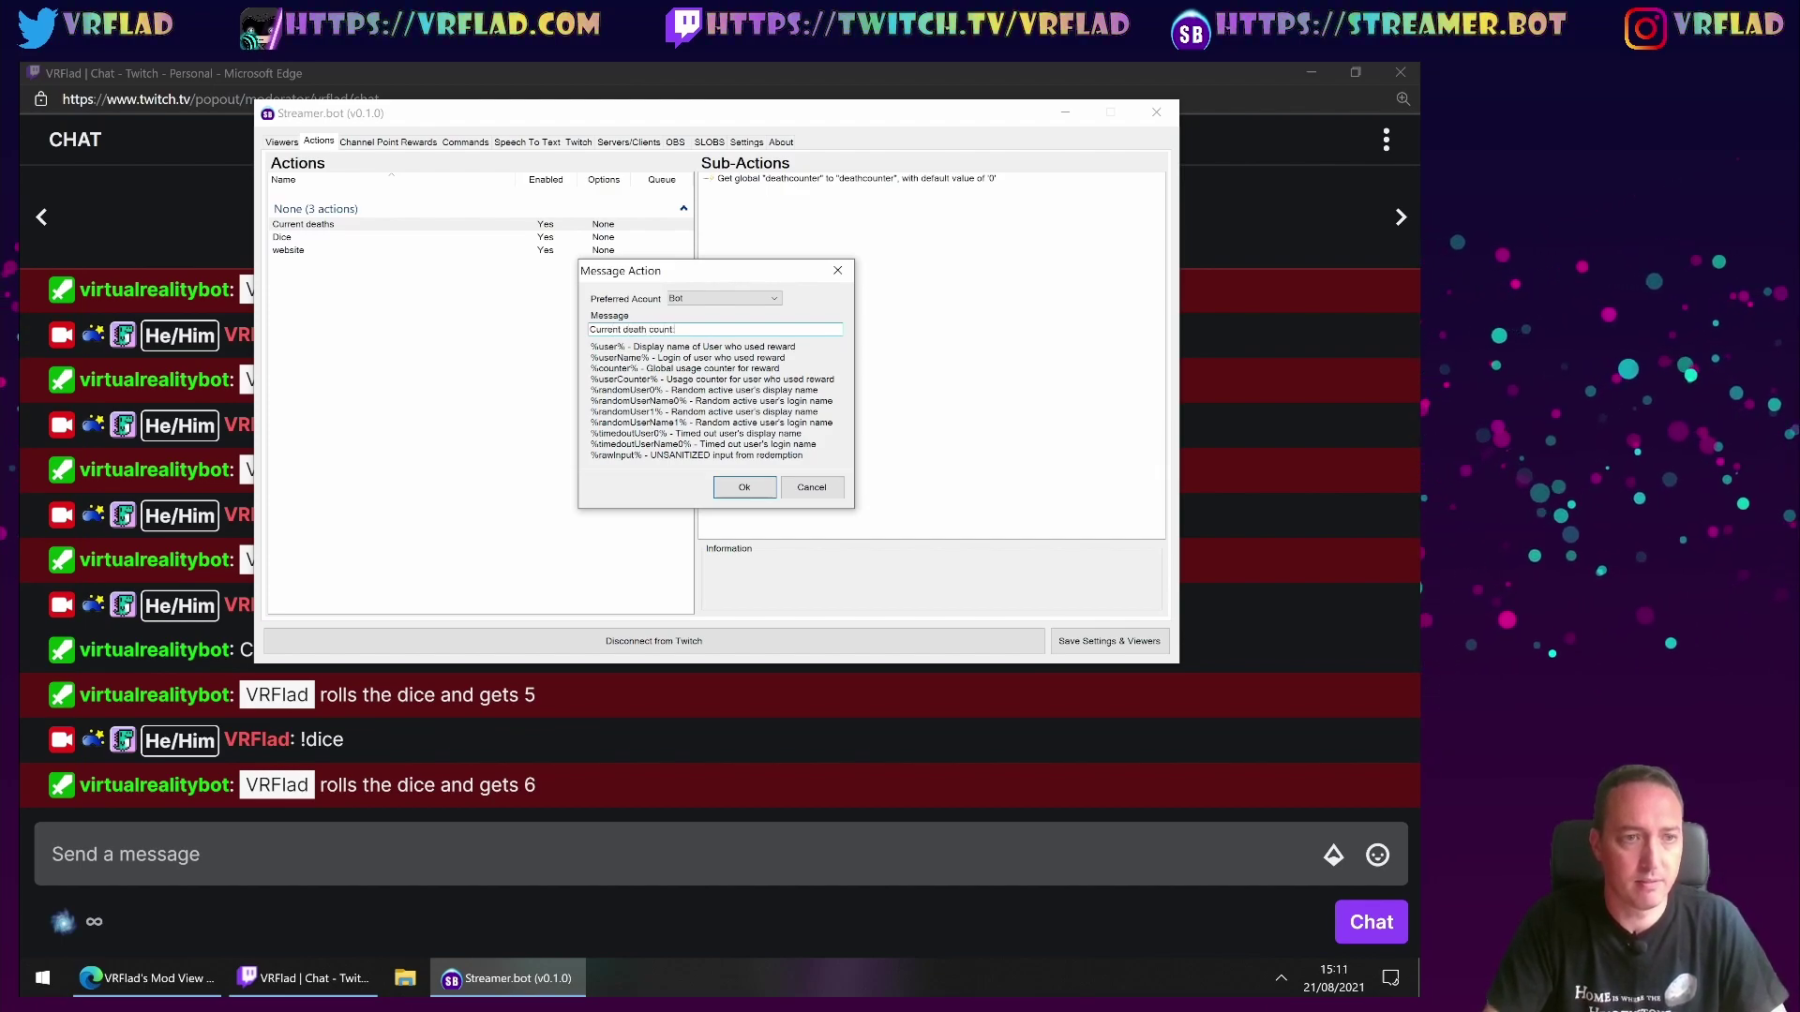
pyautogui.write('%deathco')
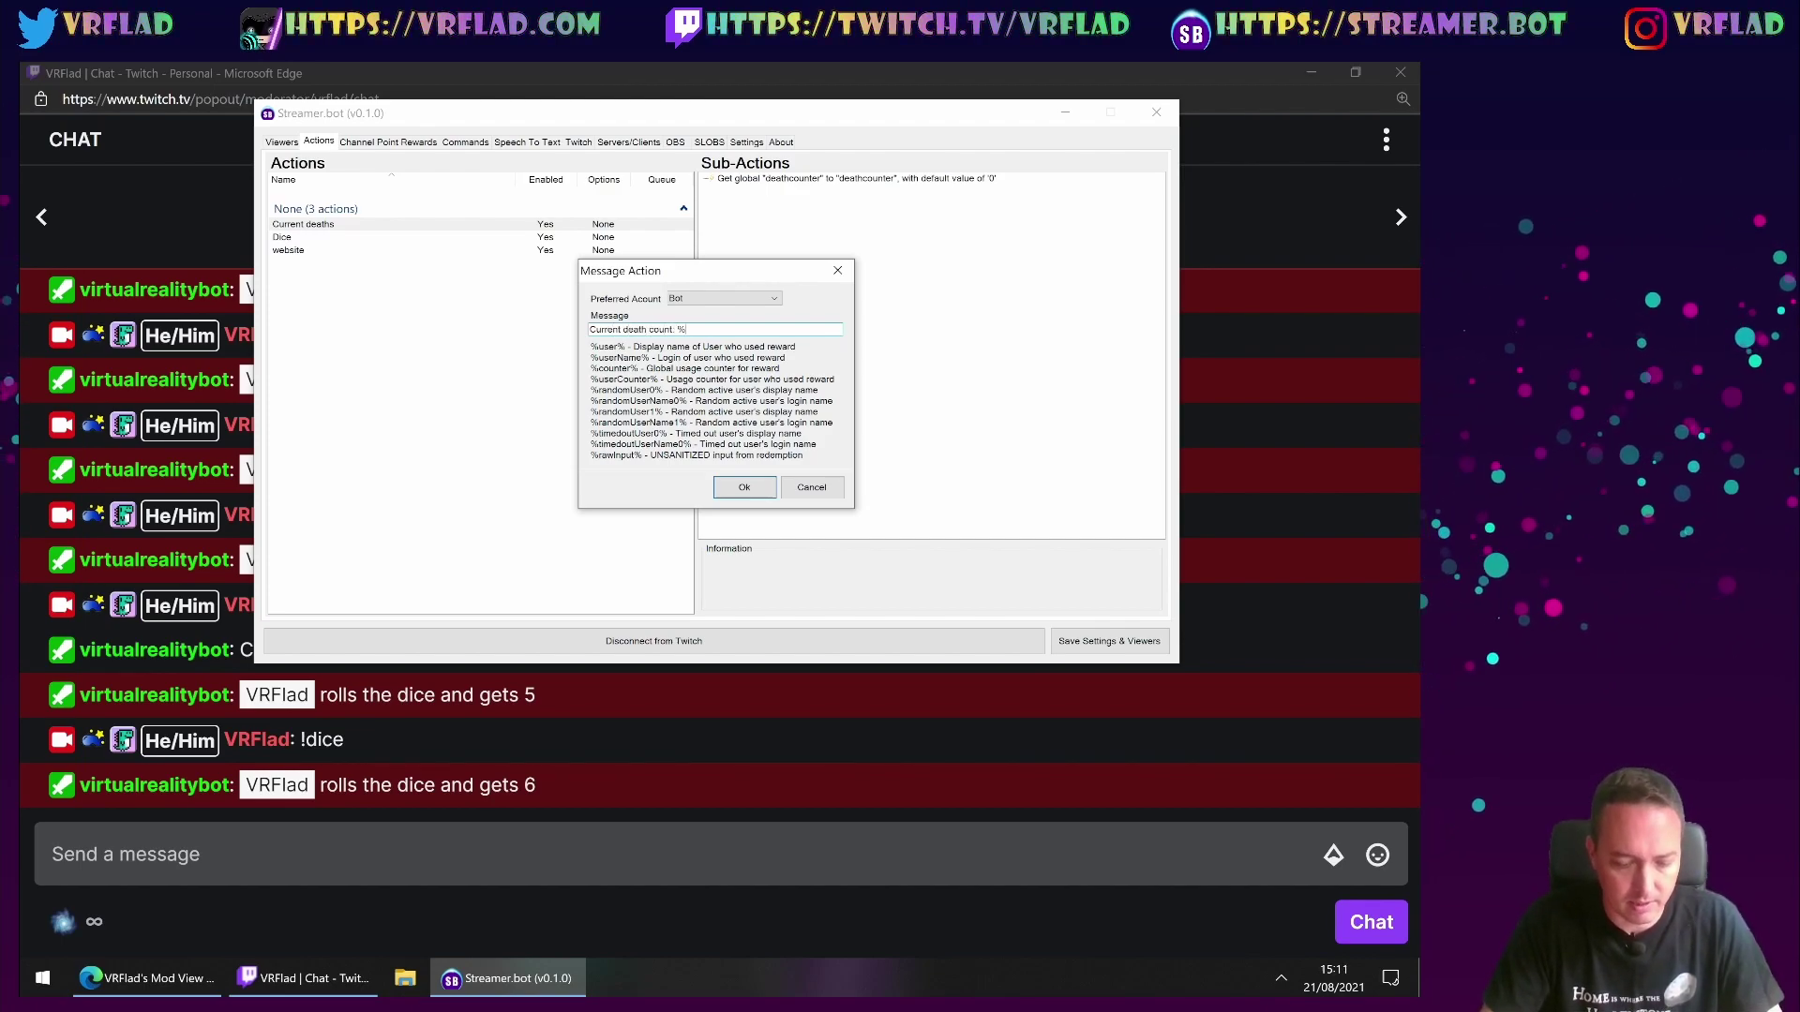
pyautogui.write('unter%')
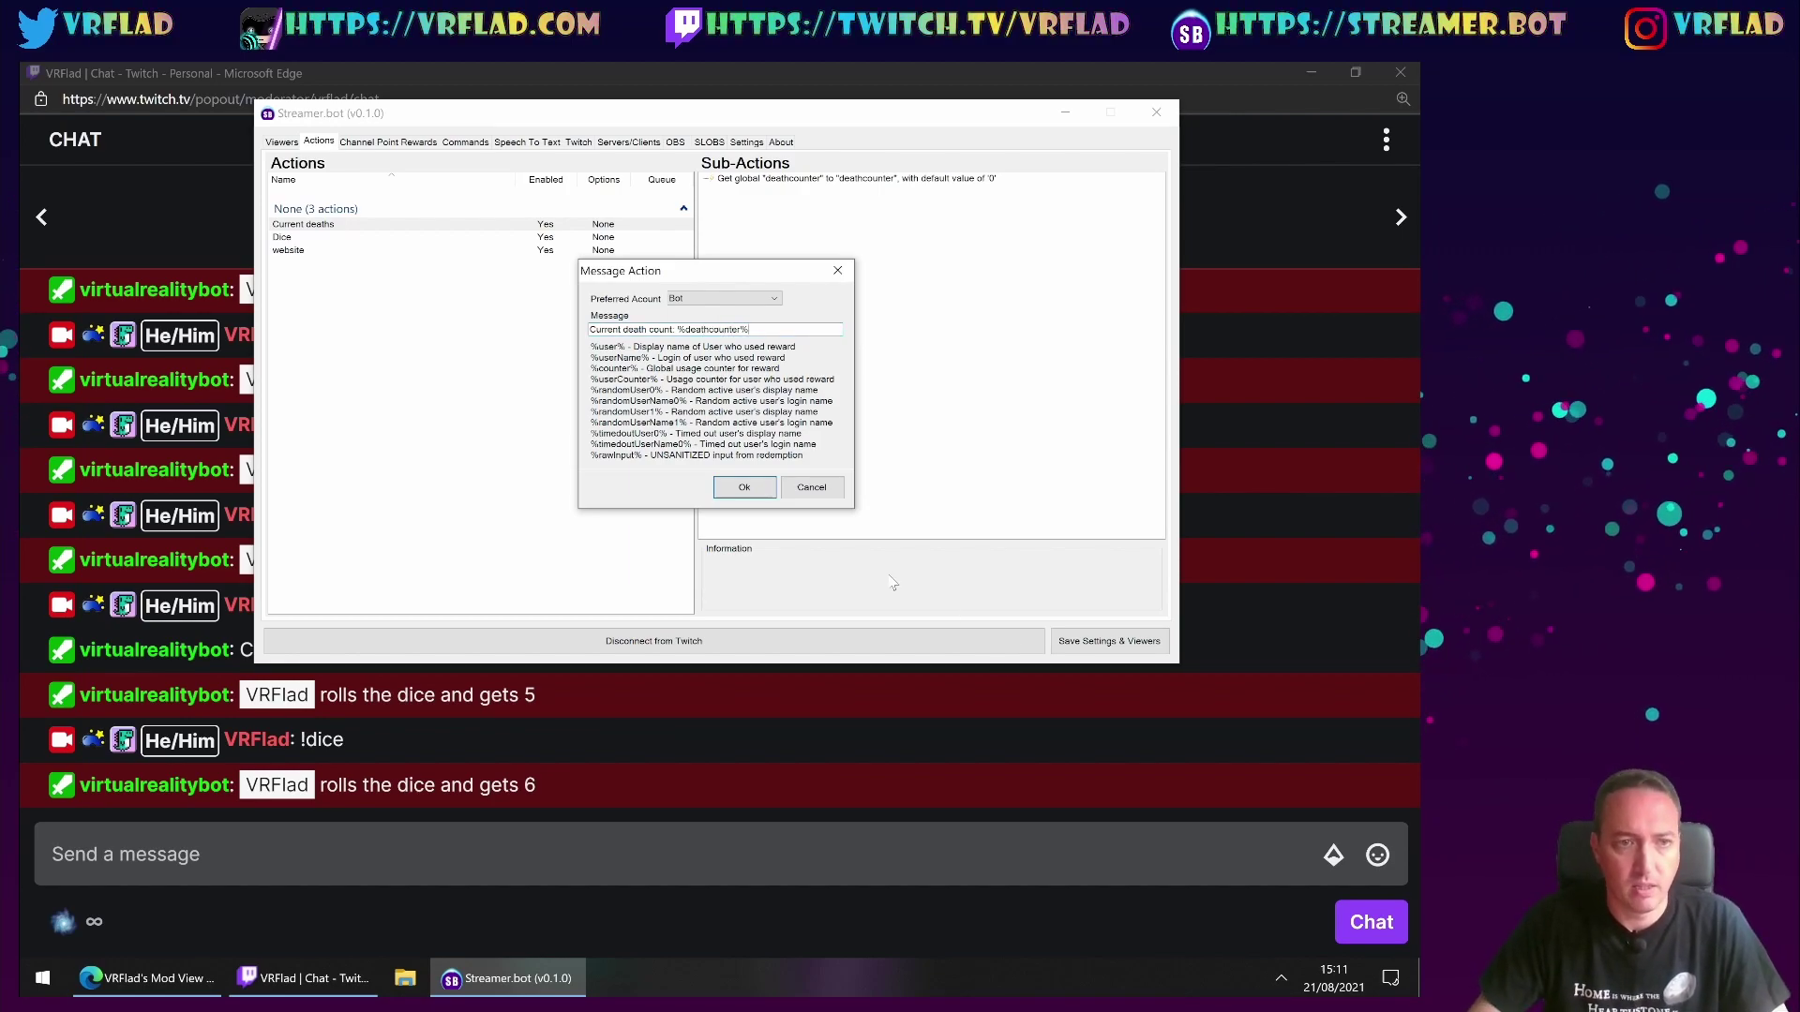
pyautogui.click(750, 489)
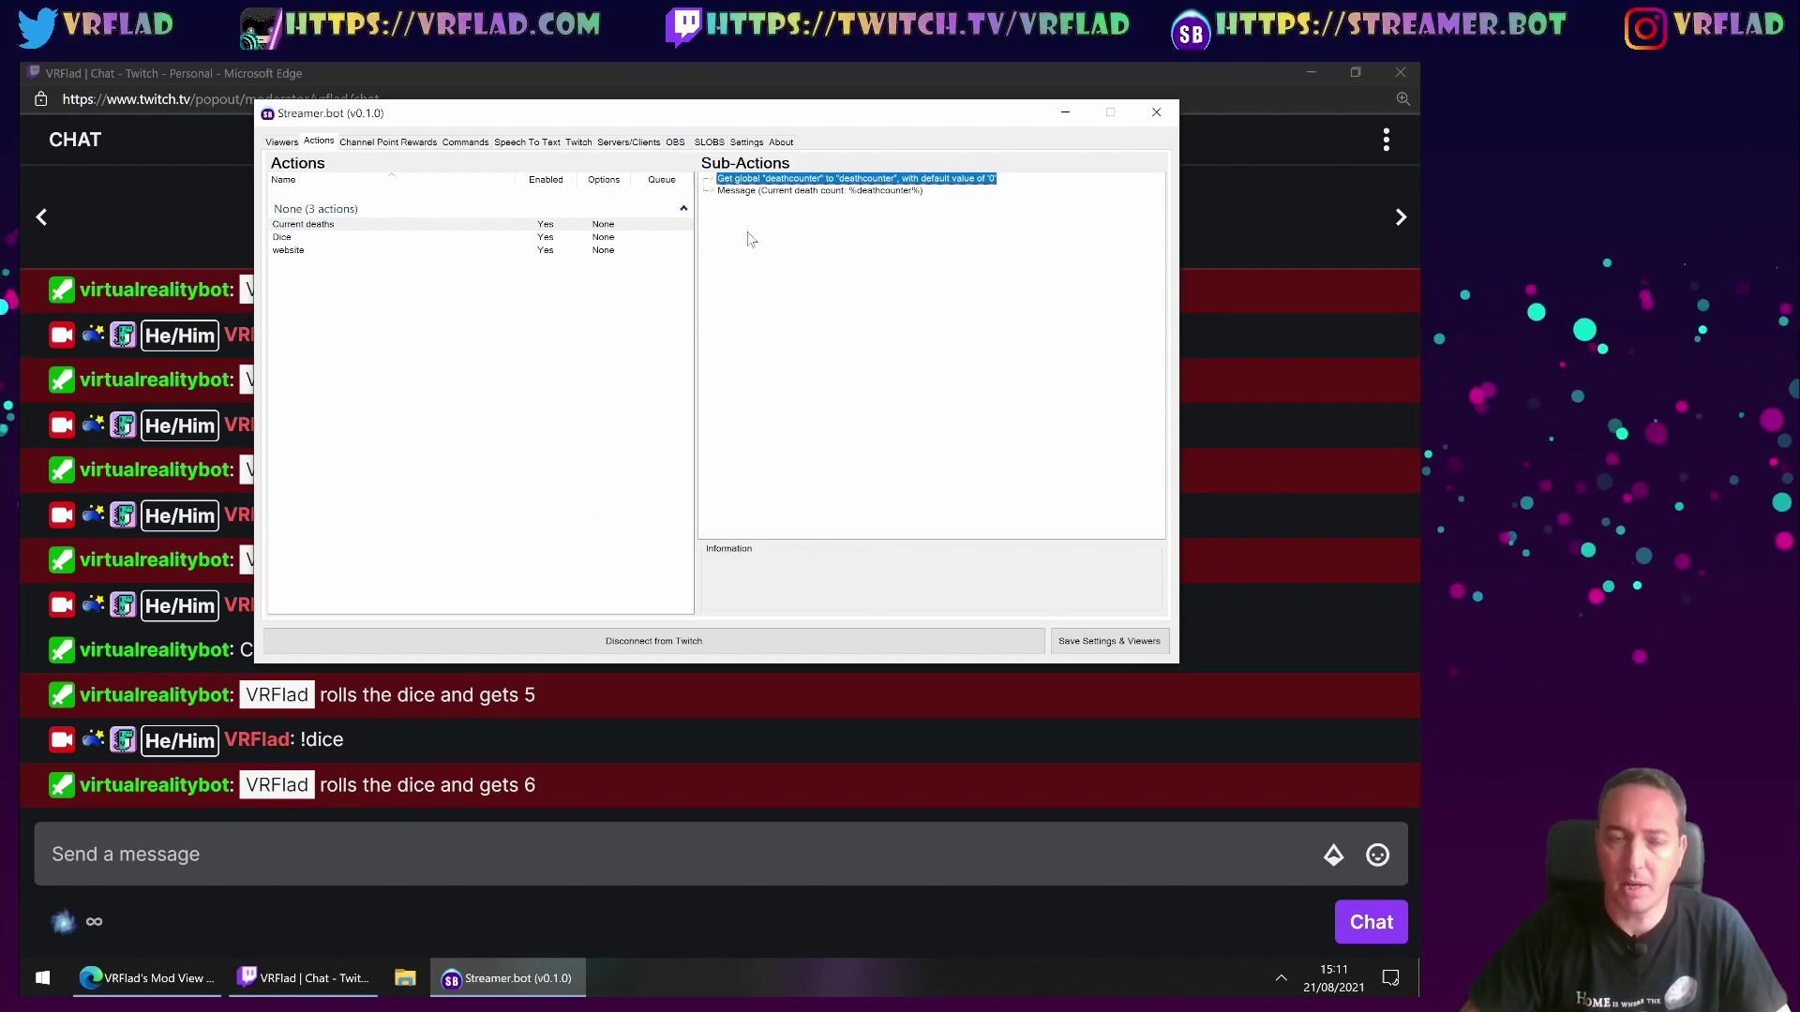
# - Create a chat command "!deaths" that runs the Current deaths action
pyautogui.click(473, 143)
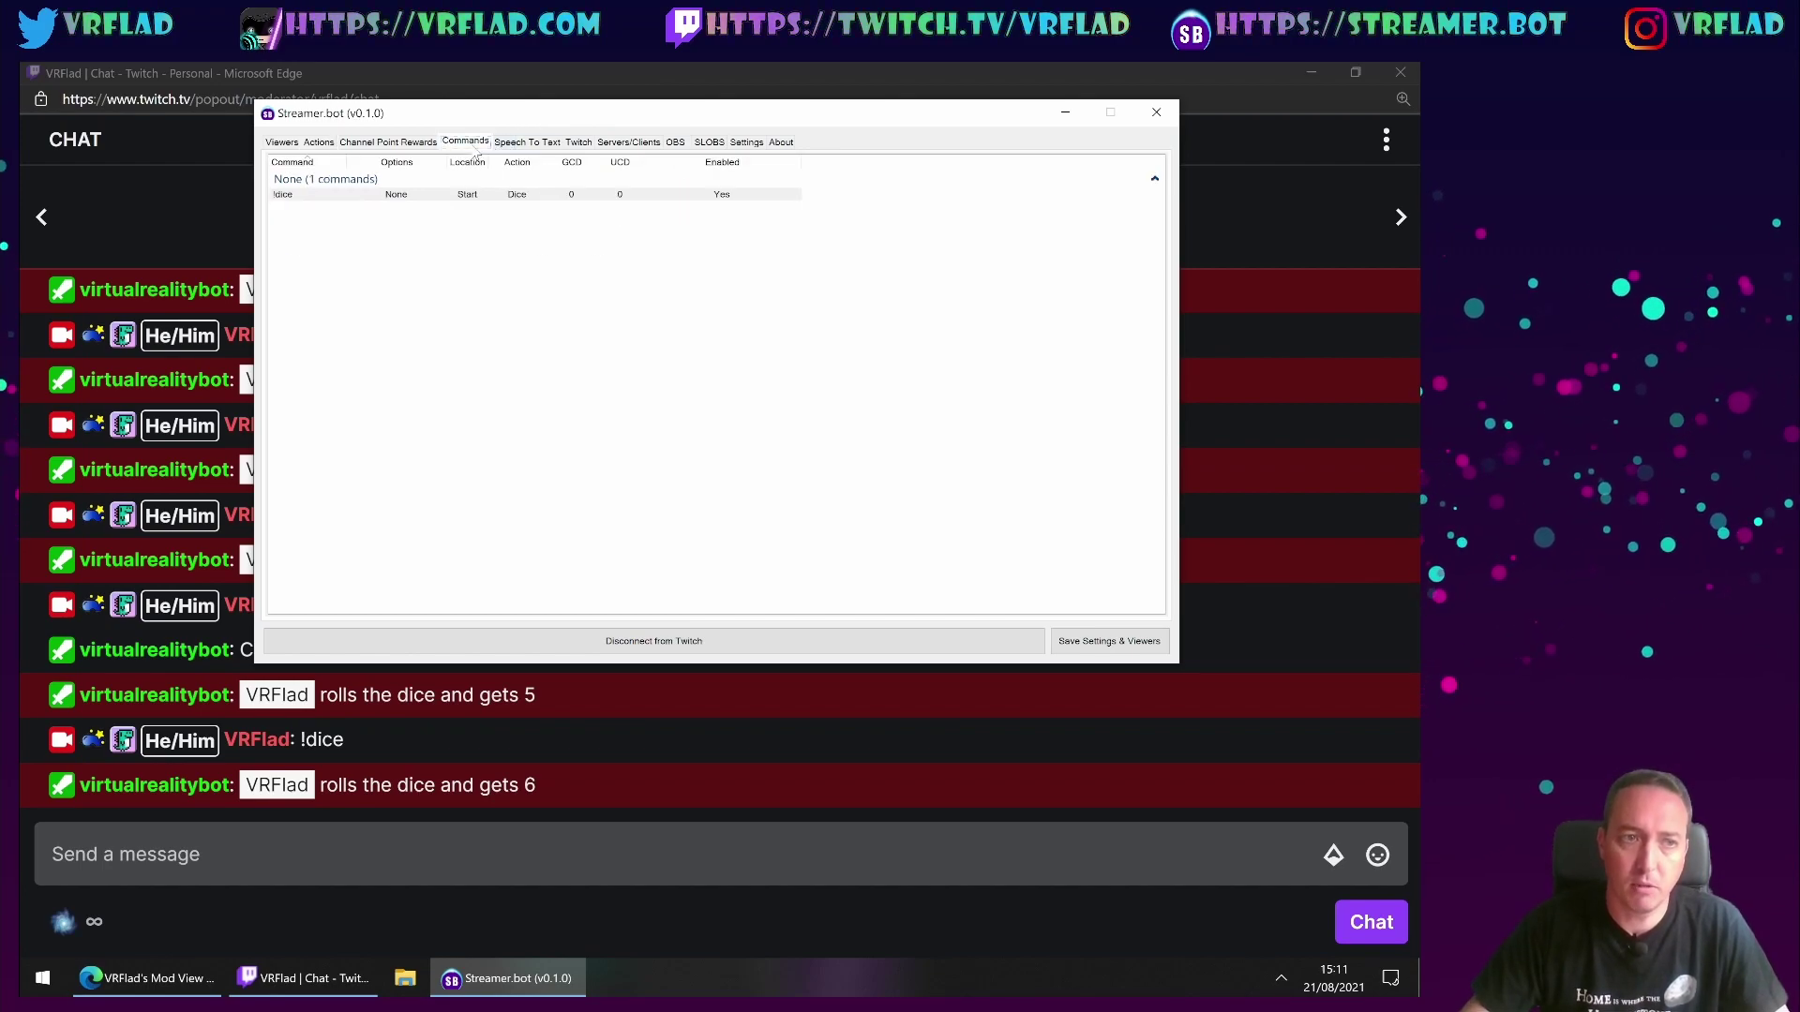
pyautogui.rightClick(479, 267)
pyautogui.click(506, 285)
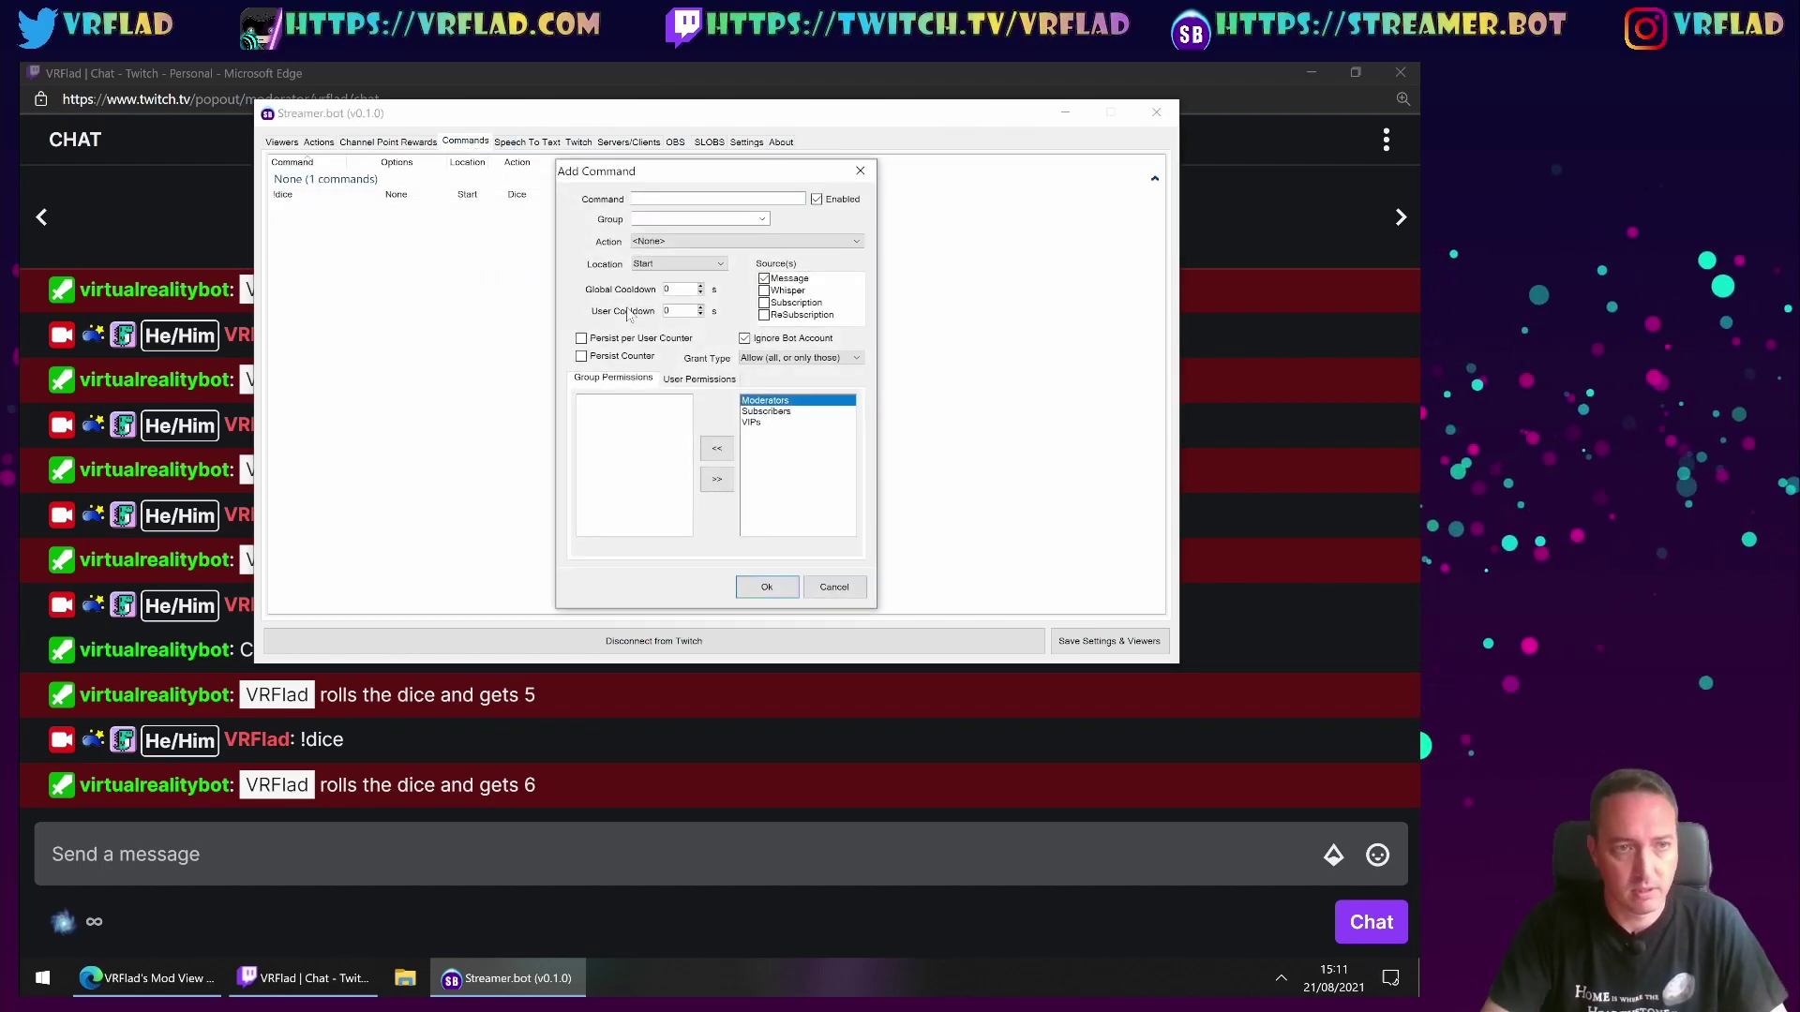
pyautogui.write('!deaths')
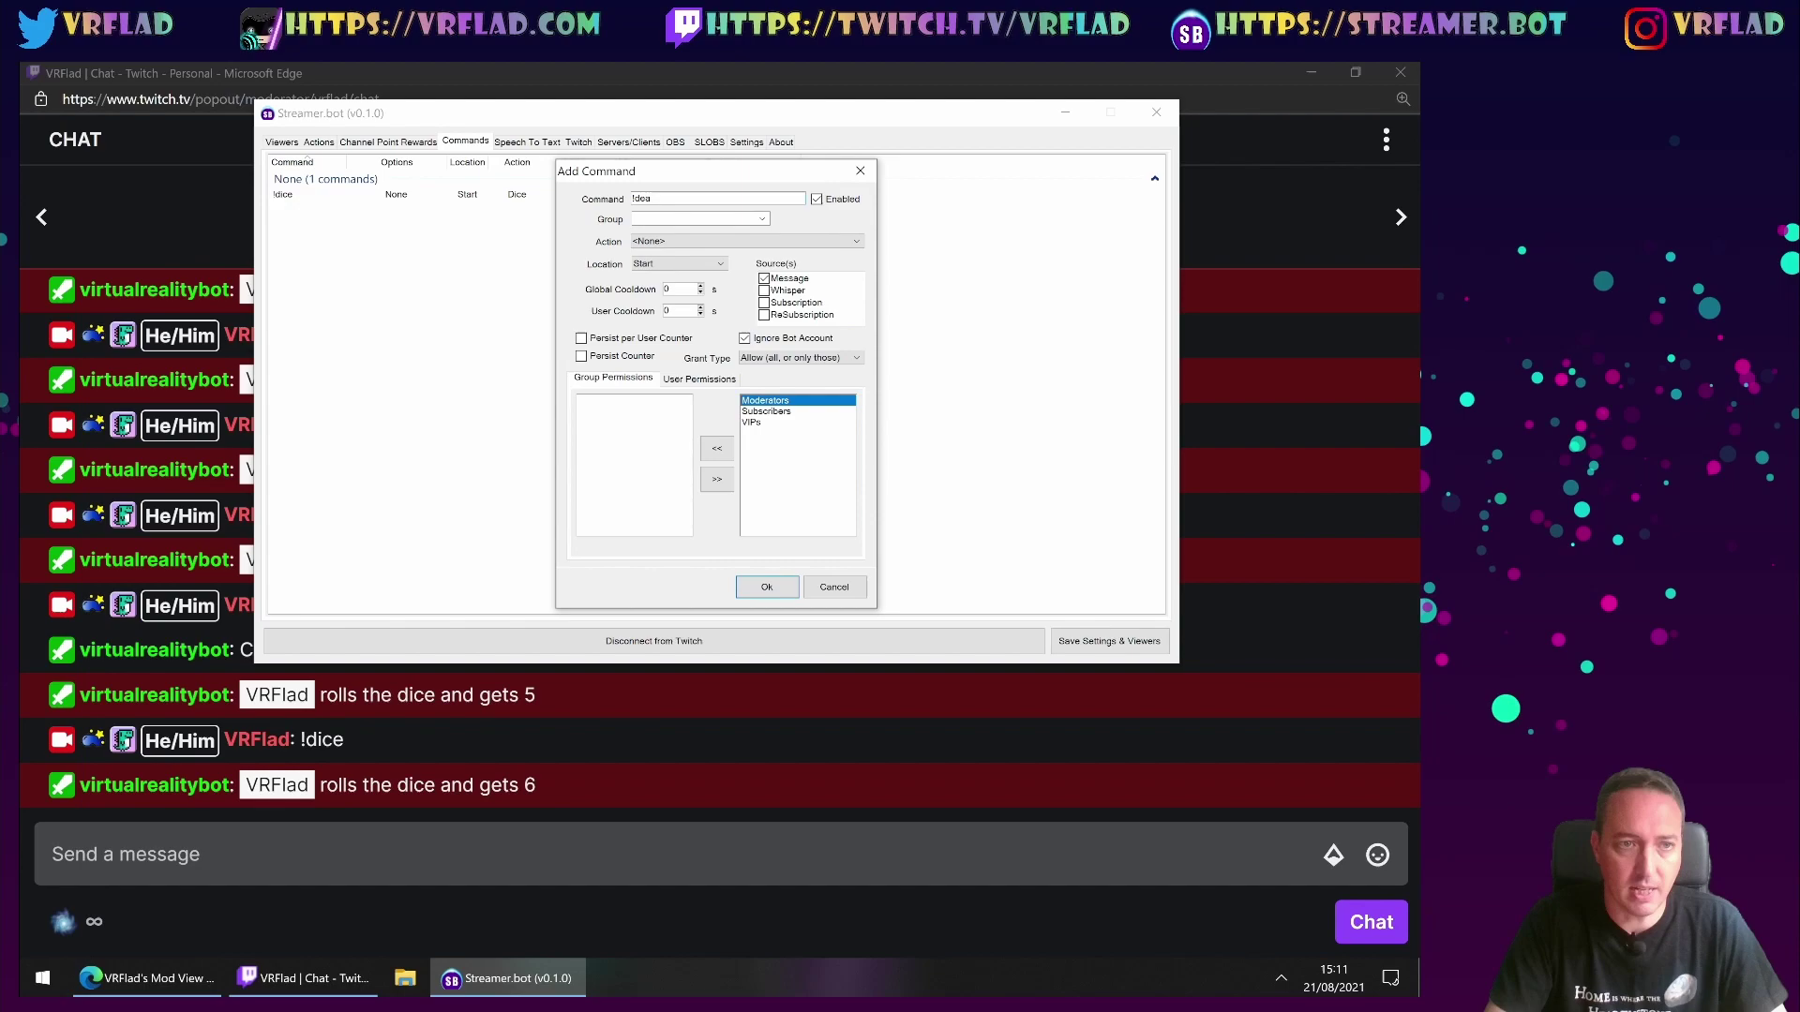
pyautogui.click(713, 241)
pyautogui.click(674, 284)
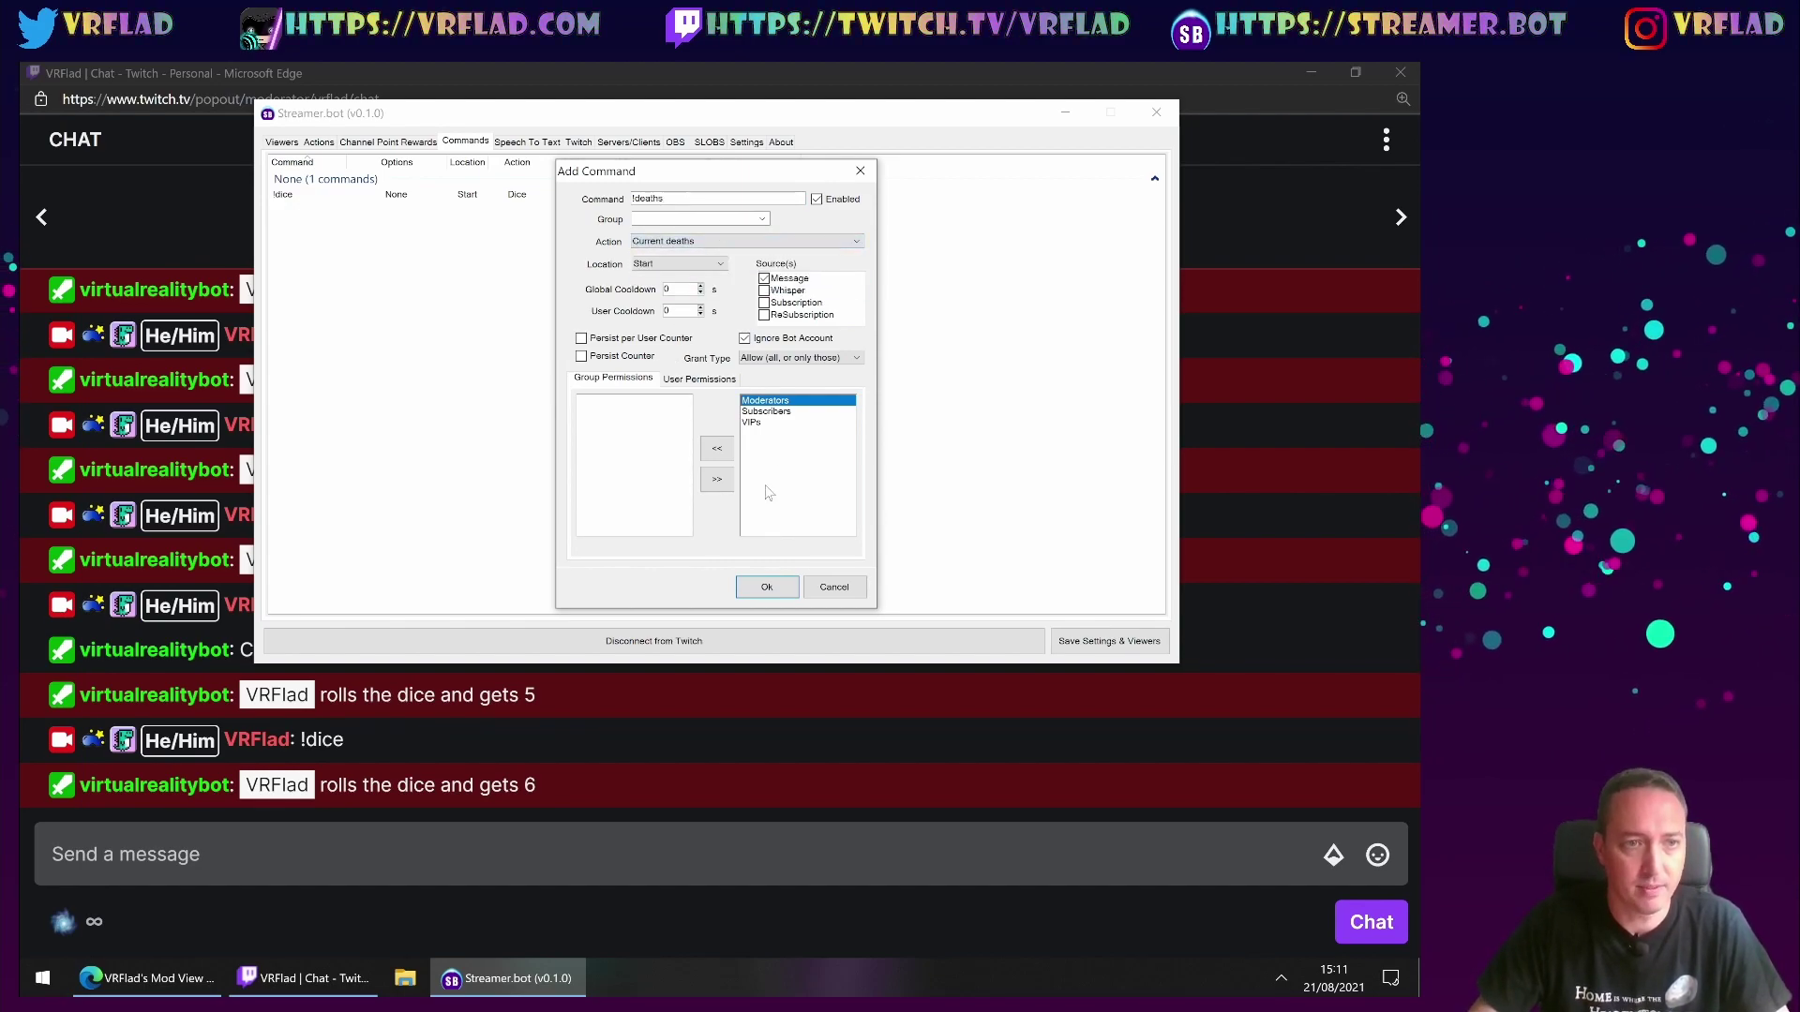
pyautogui.click(767, 587)
# - Switch to the Twitch chat window and send "!deaths" to test the command
pyautogui.click(740, 886)
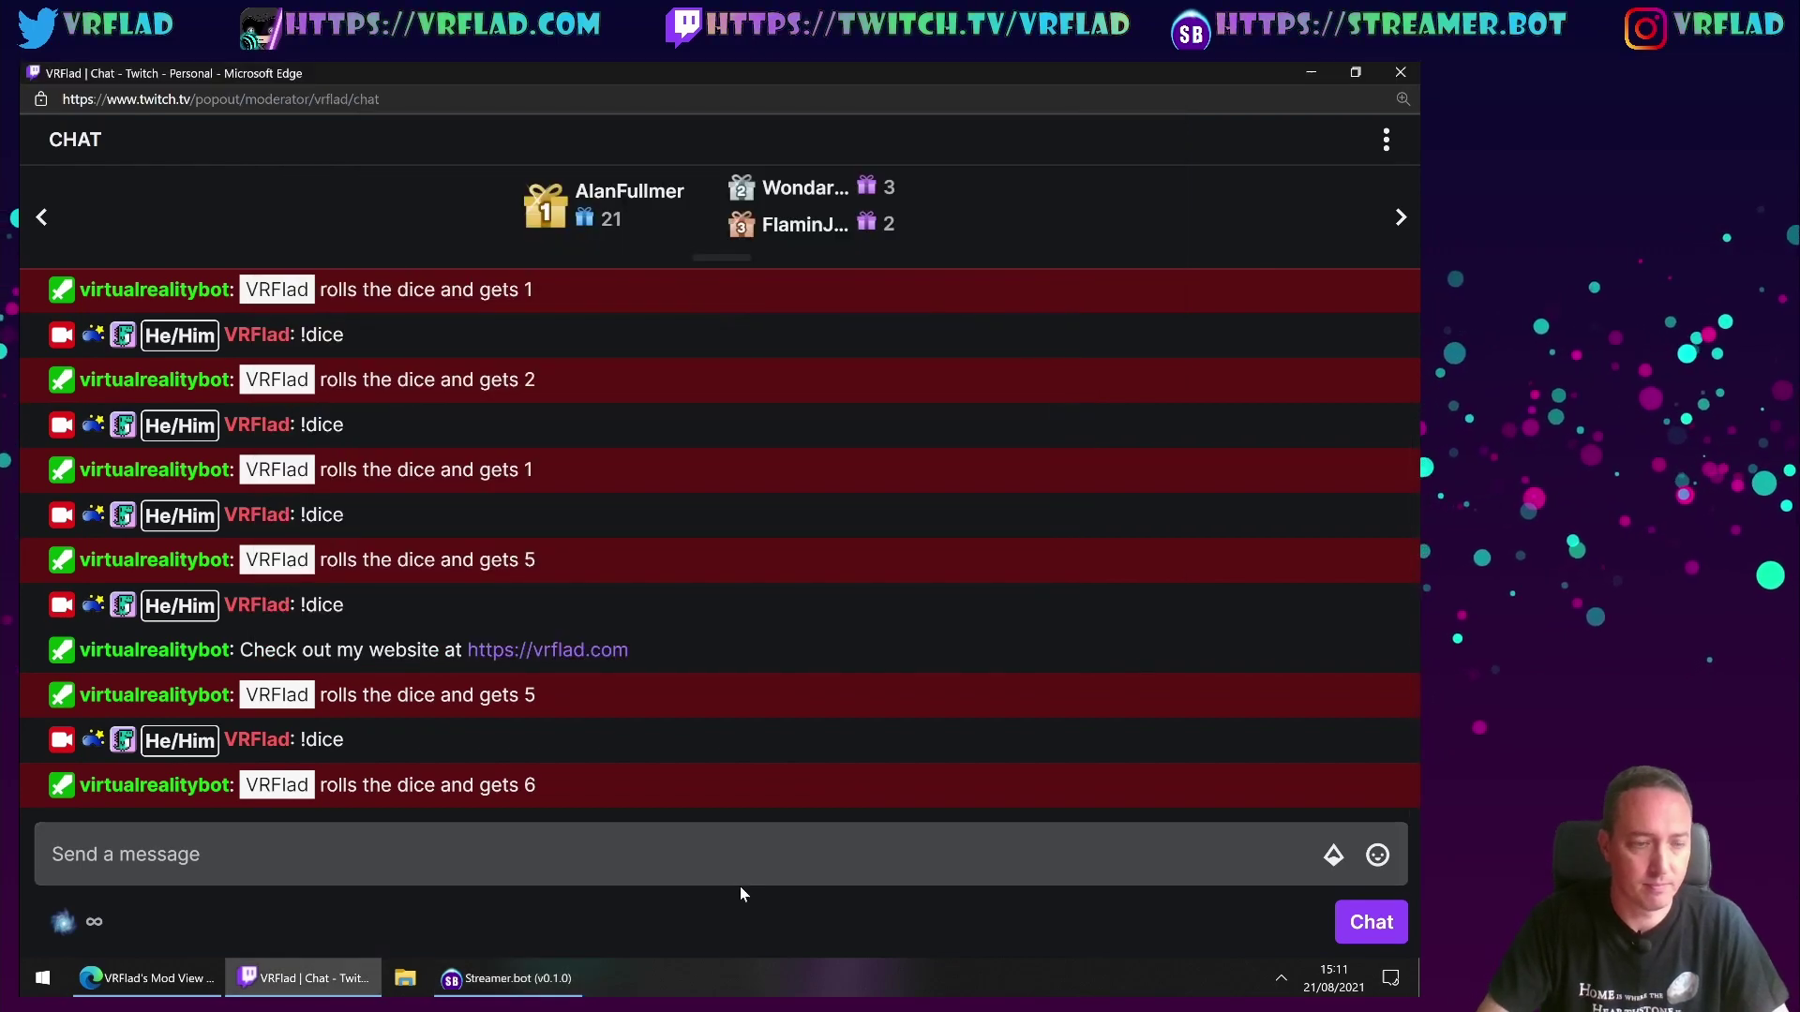
pyautogui.click(750, 878)
pyautogui.write('!')
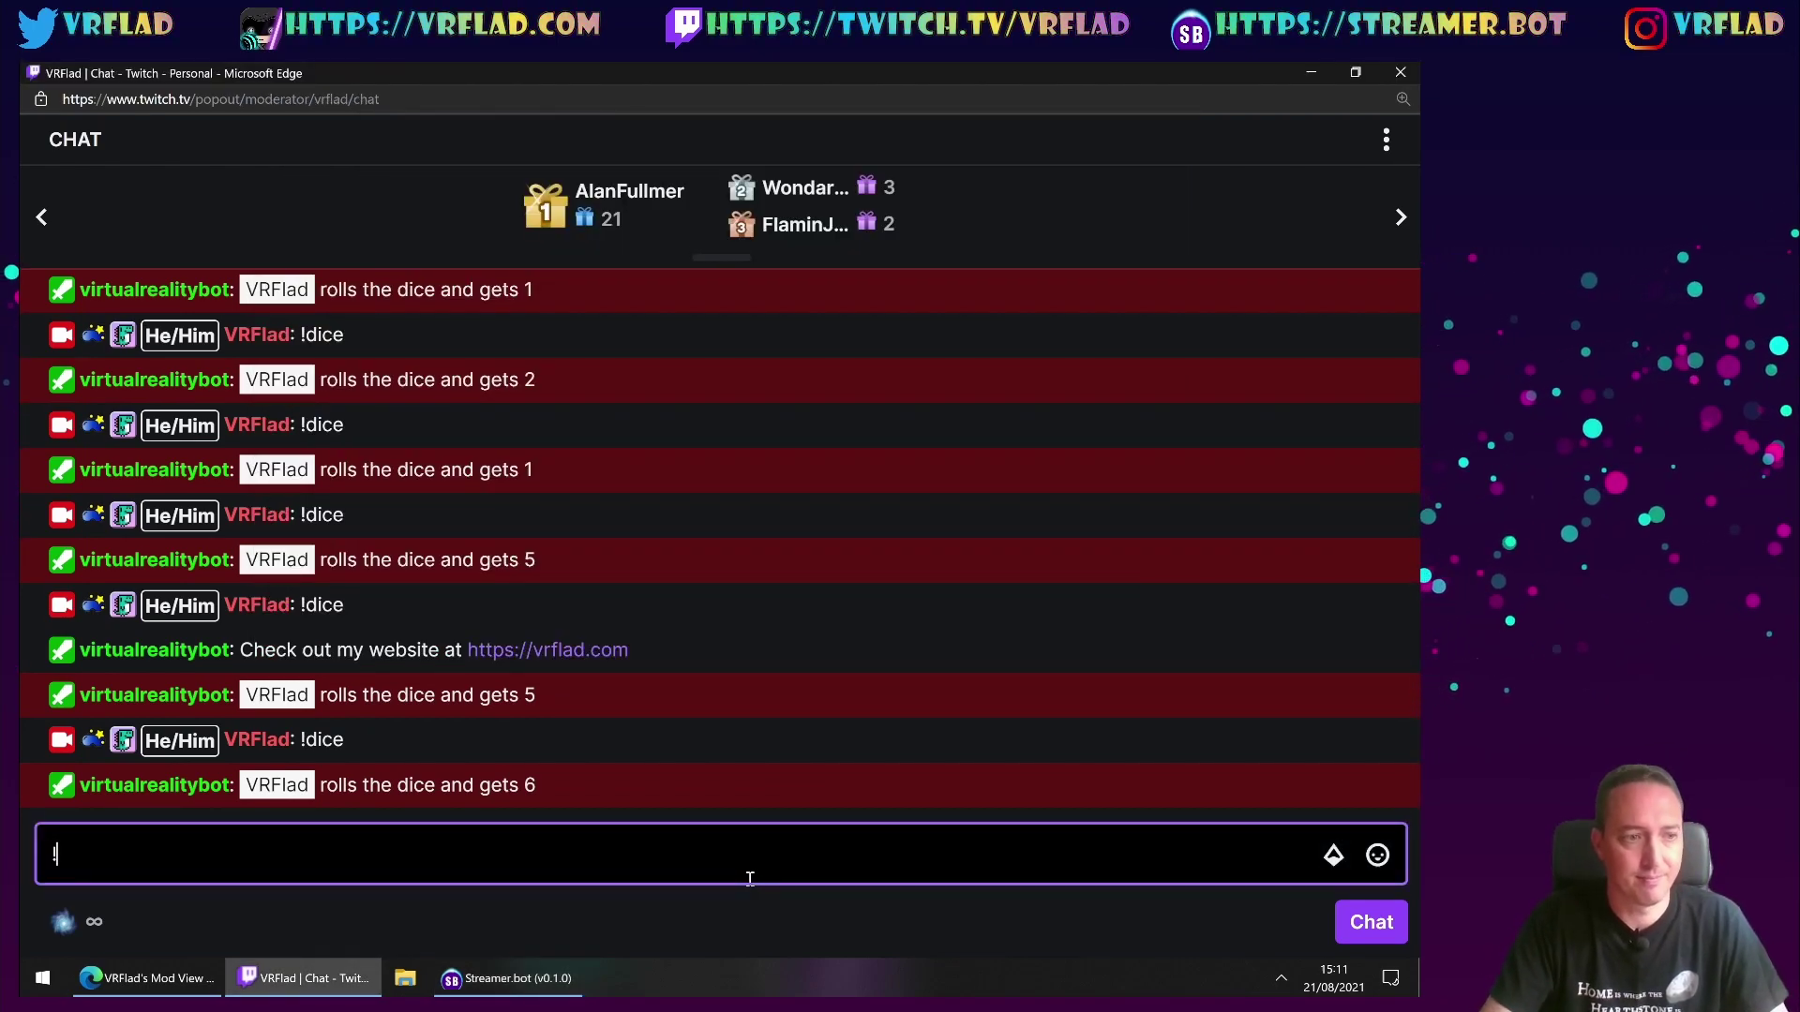
pyautogui.write('deaths')
pyautogui.press('Return')
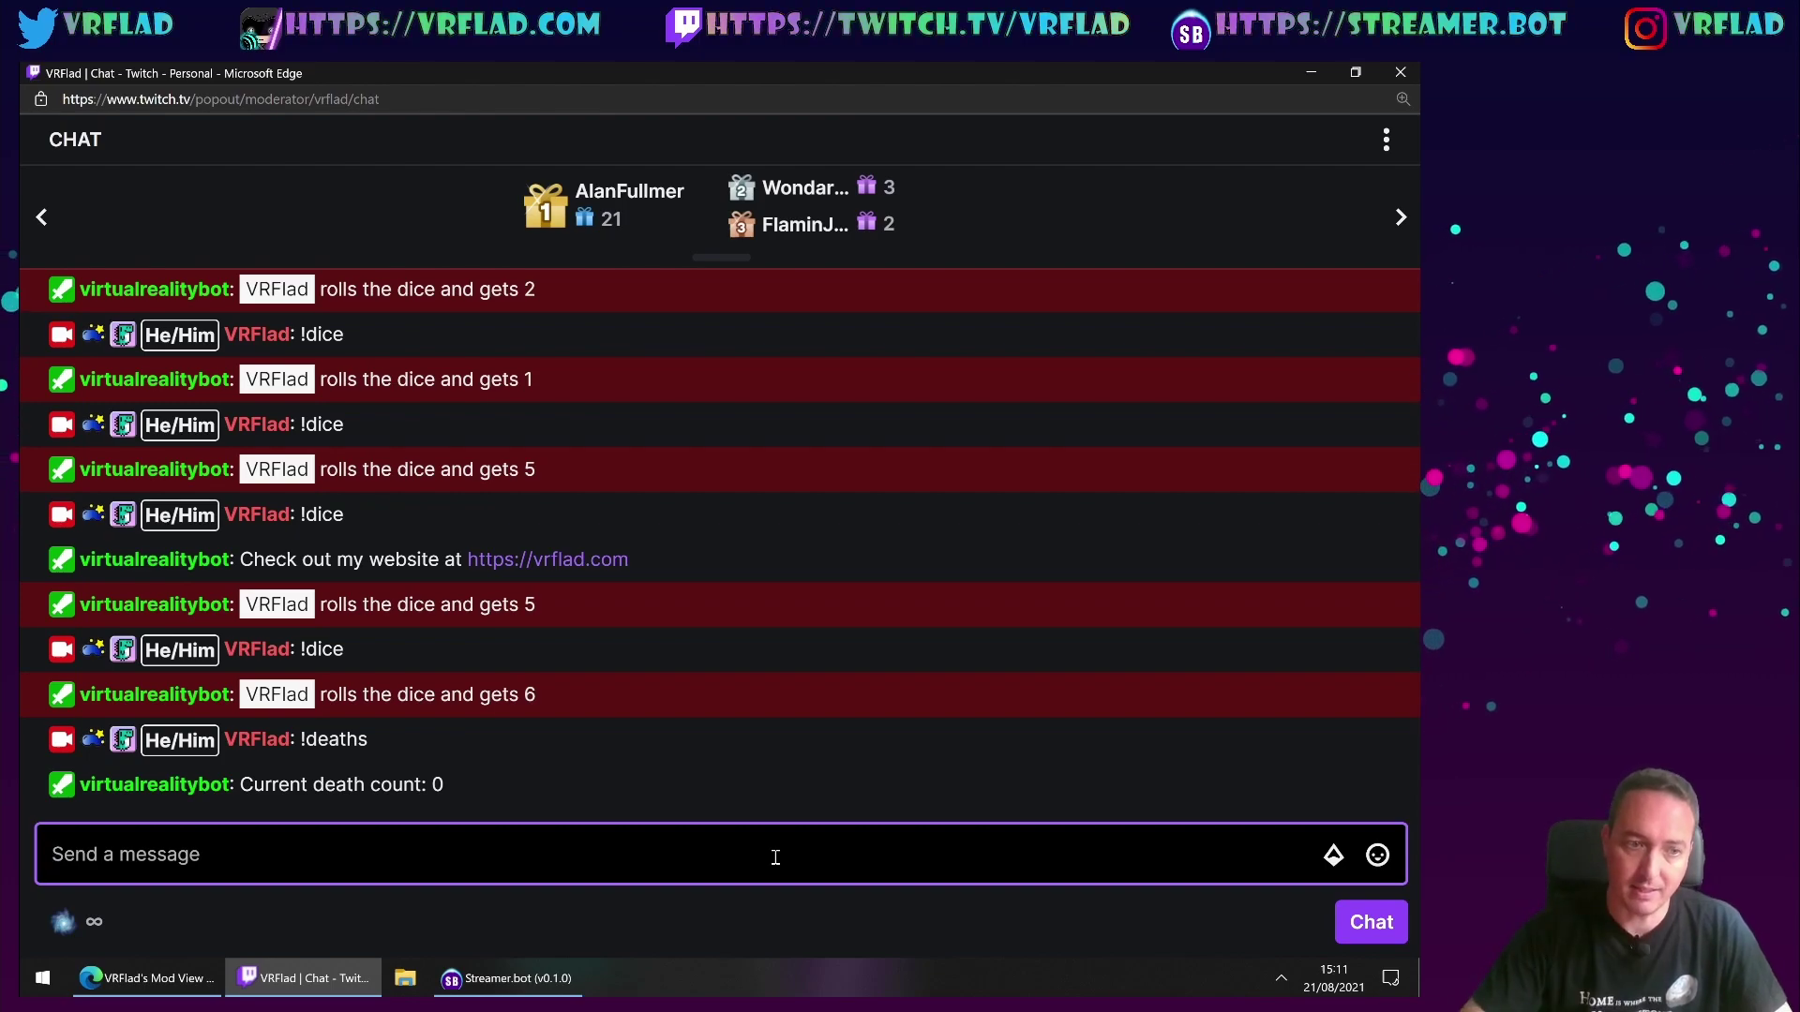
# - Switch back to Streamer.bot and add a new action named "Adddeaths"
pyautogui.click(542, 976)
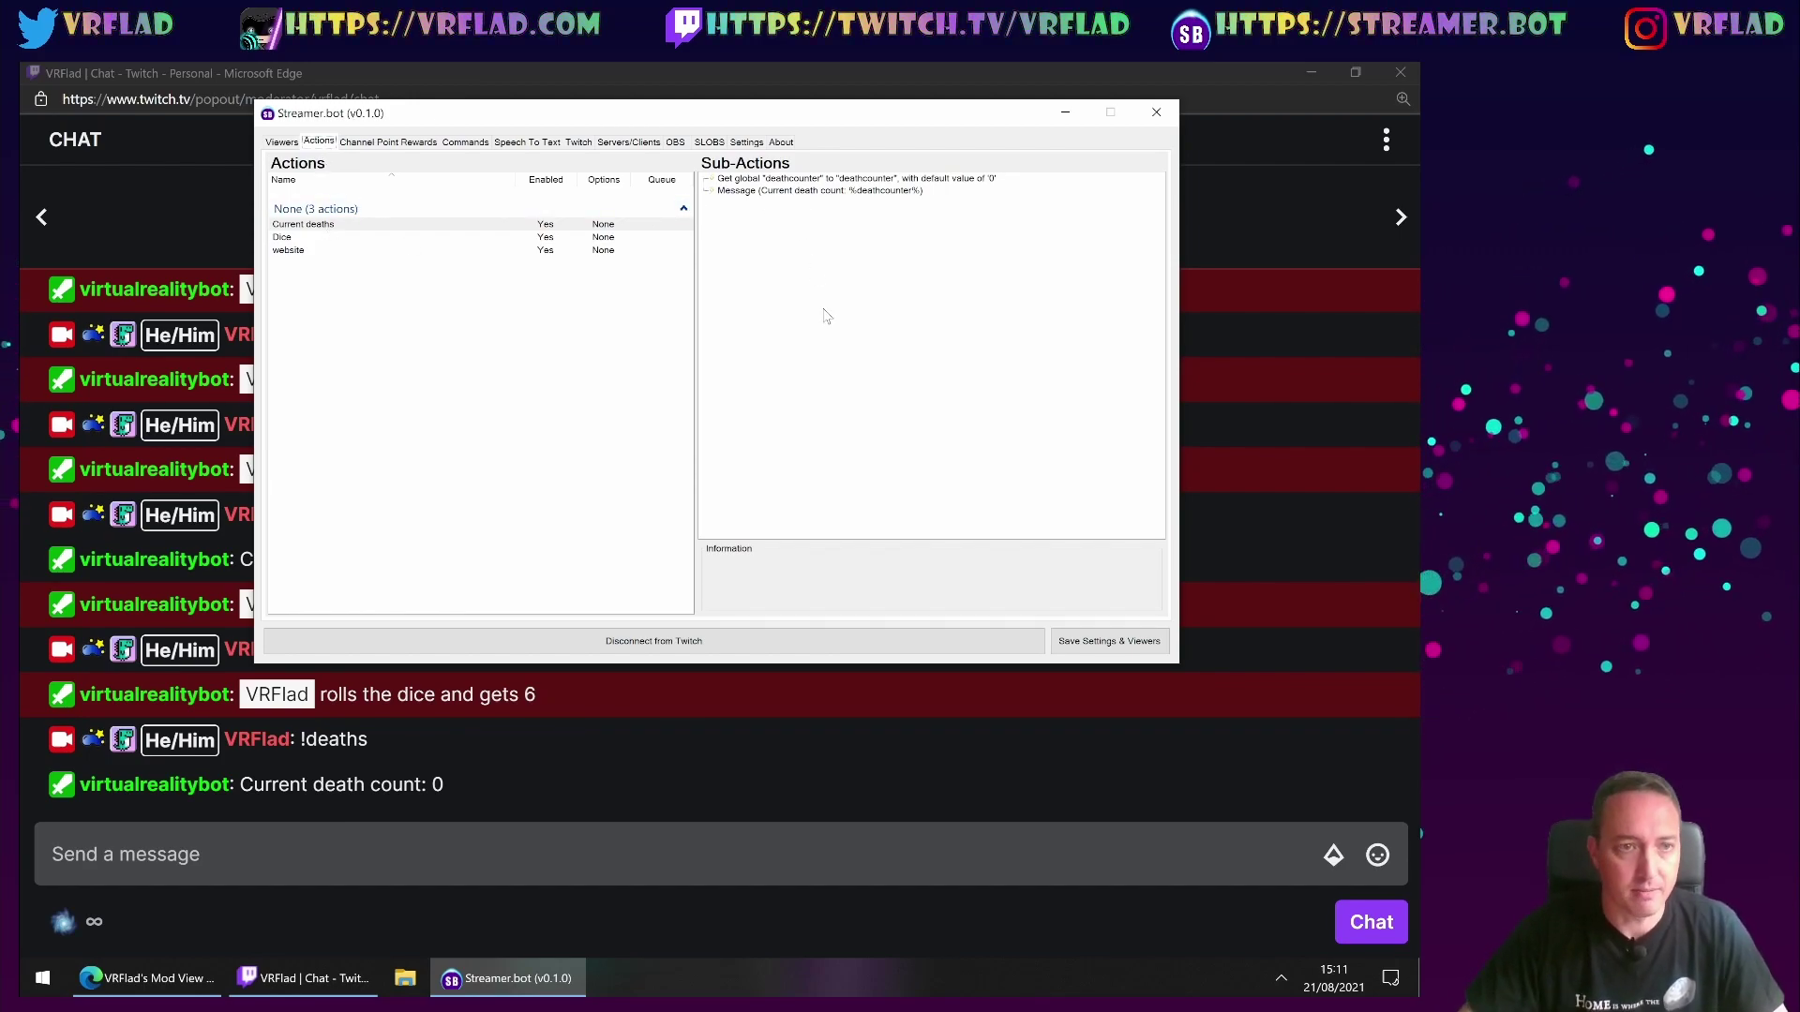
pyautogui.rightClick(418, 356)
pyautogui.click(441, 365)
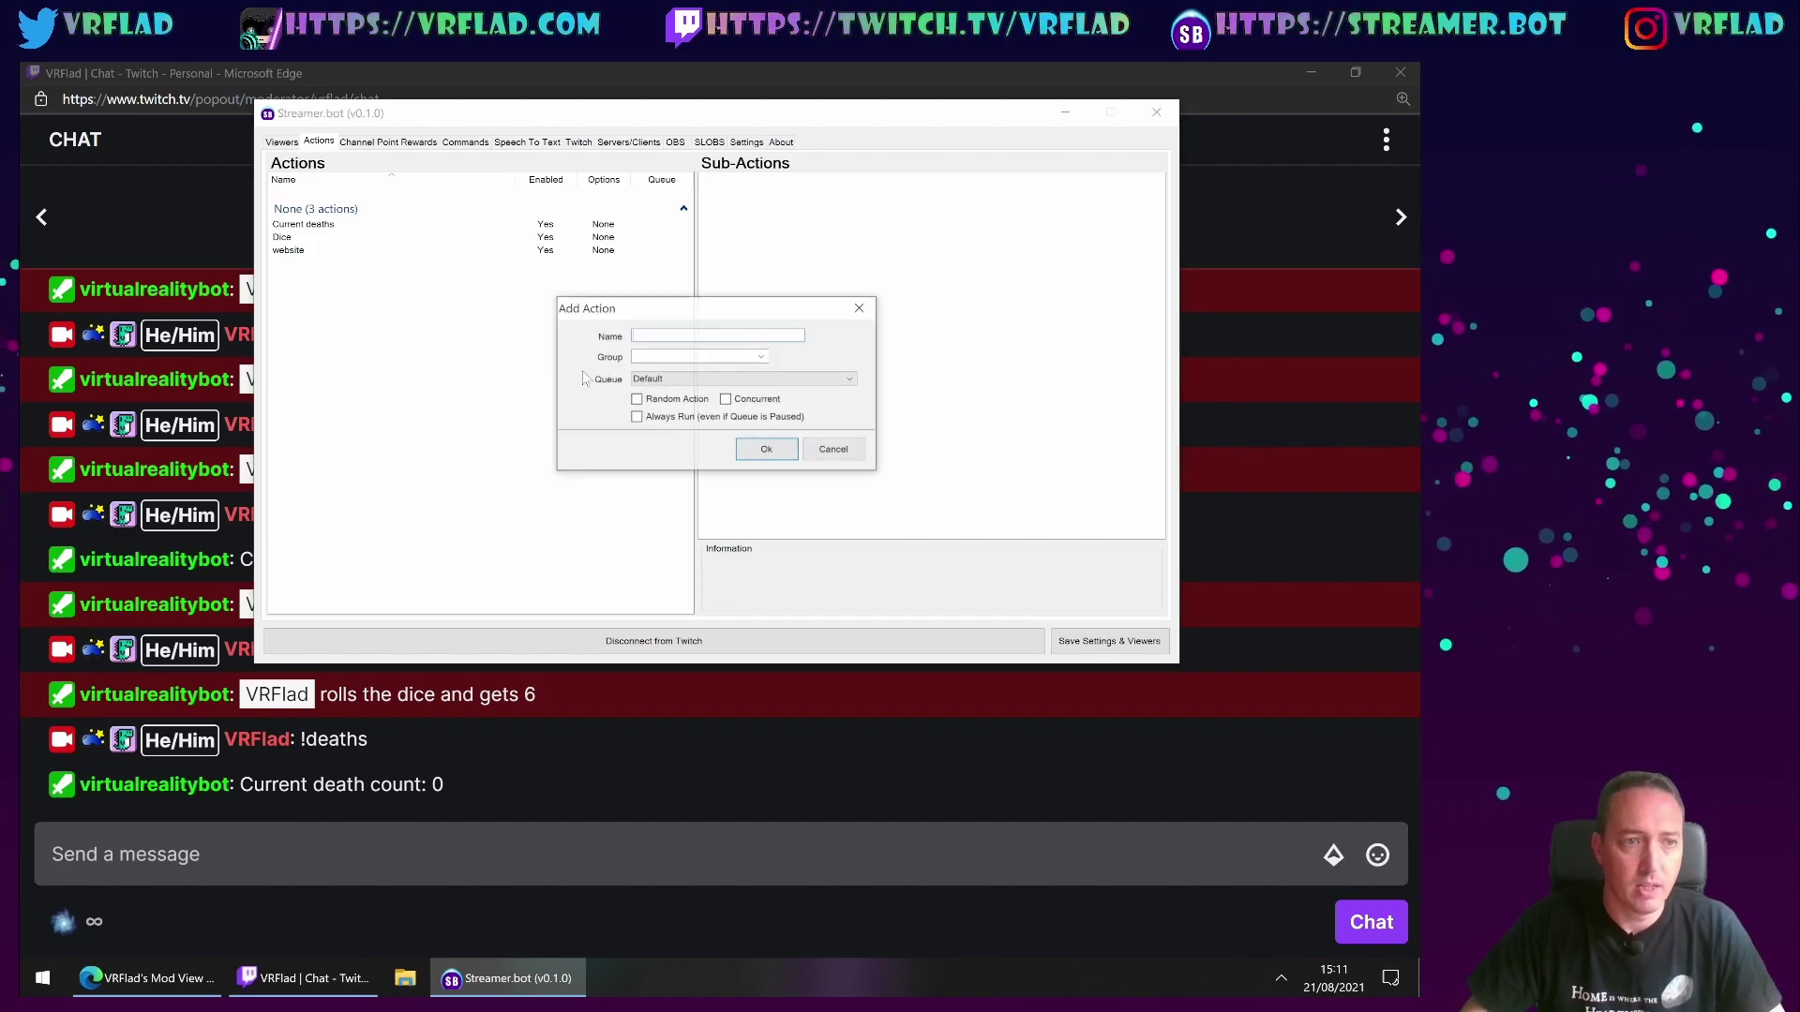
pyautogui.write('Add')
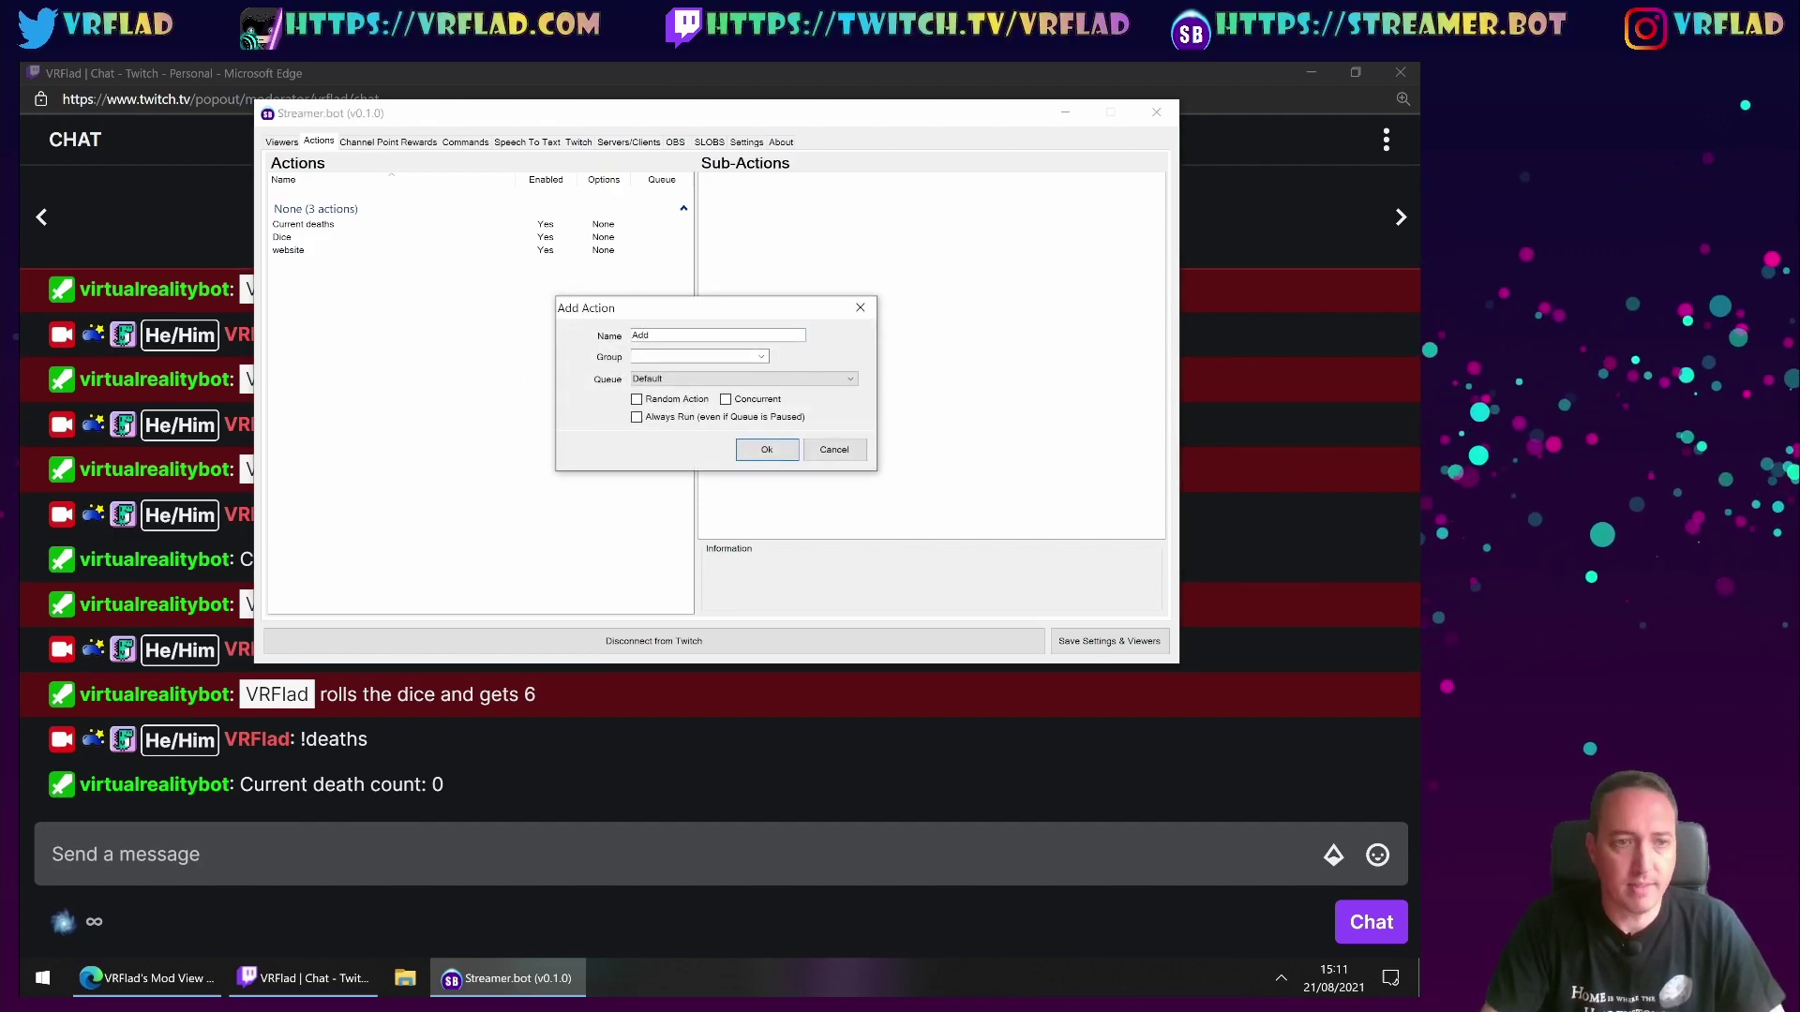
pyautogui.write('deaths')
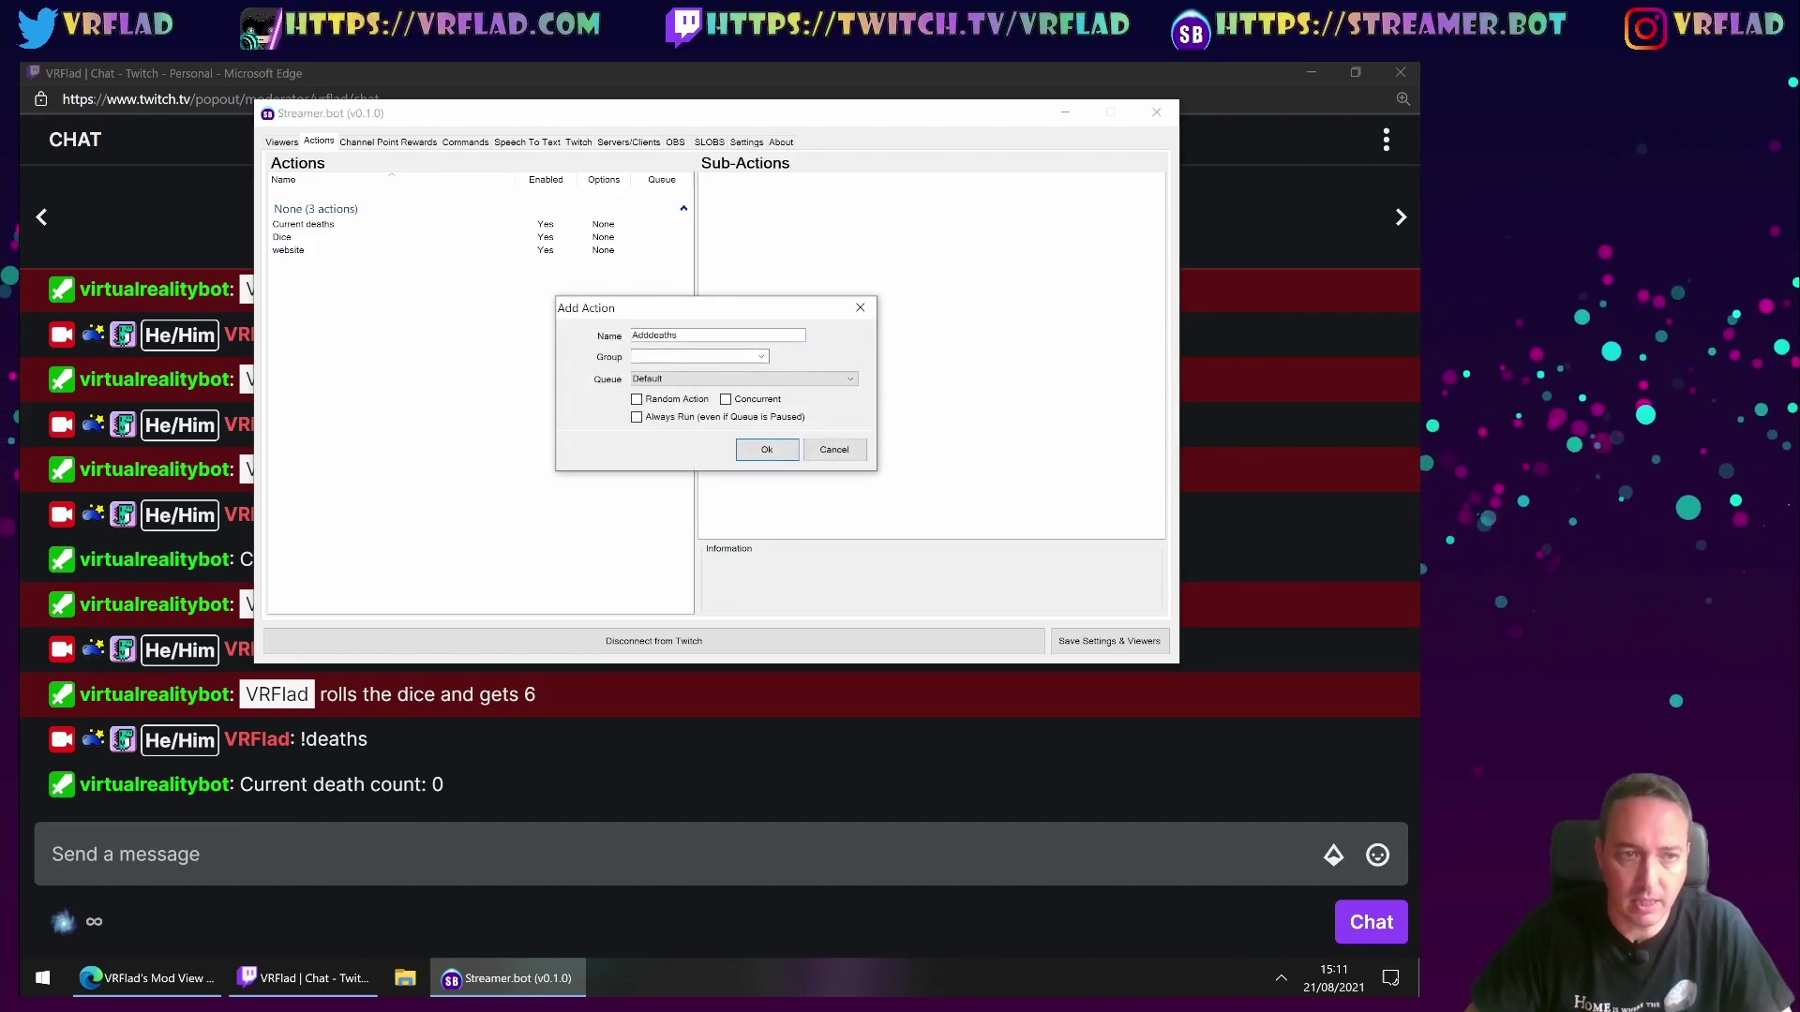
pyautogui.click(767, 449)
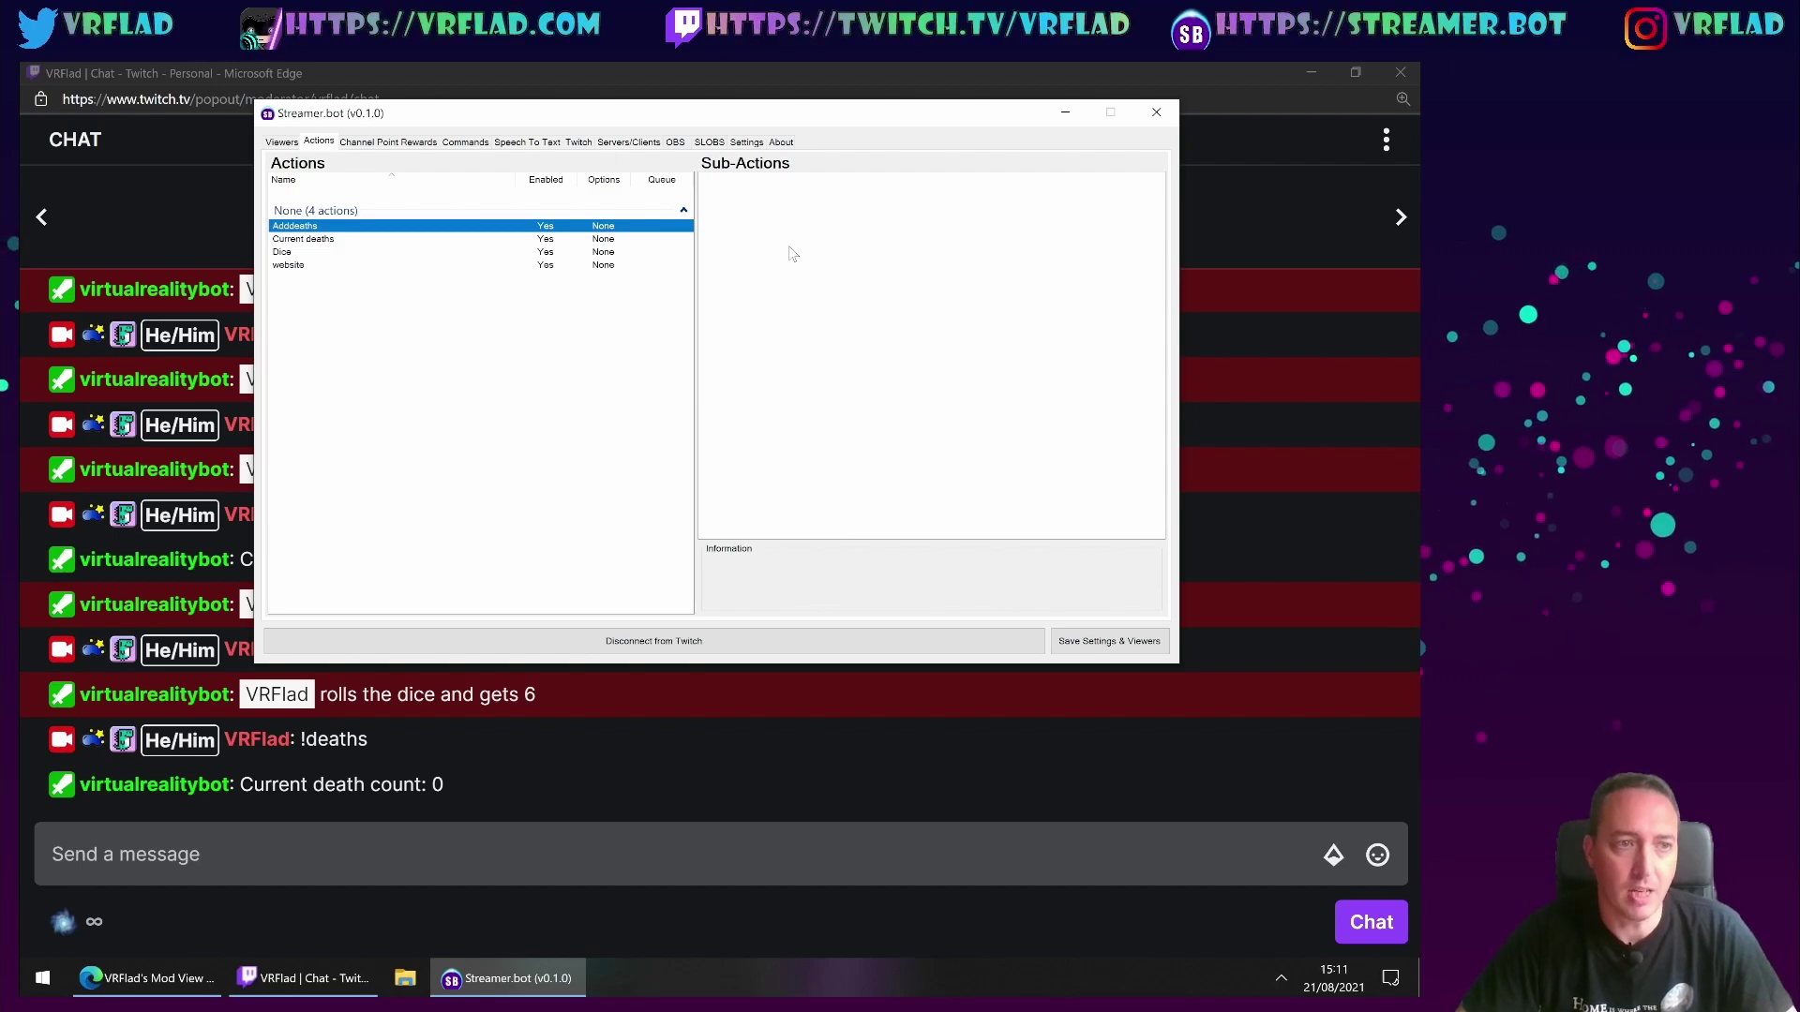
# - Add a Global (Get) sub-action to Adddeaths reading persisted global "deathcounter" into "deathcounter" with default value 0
pyautogui.rightClick(814, 240)
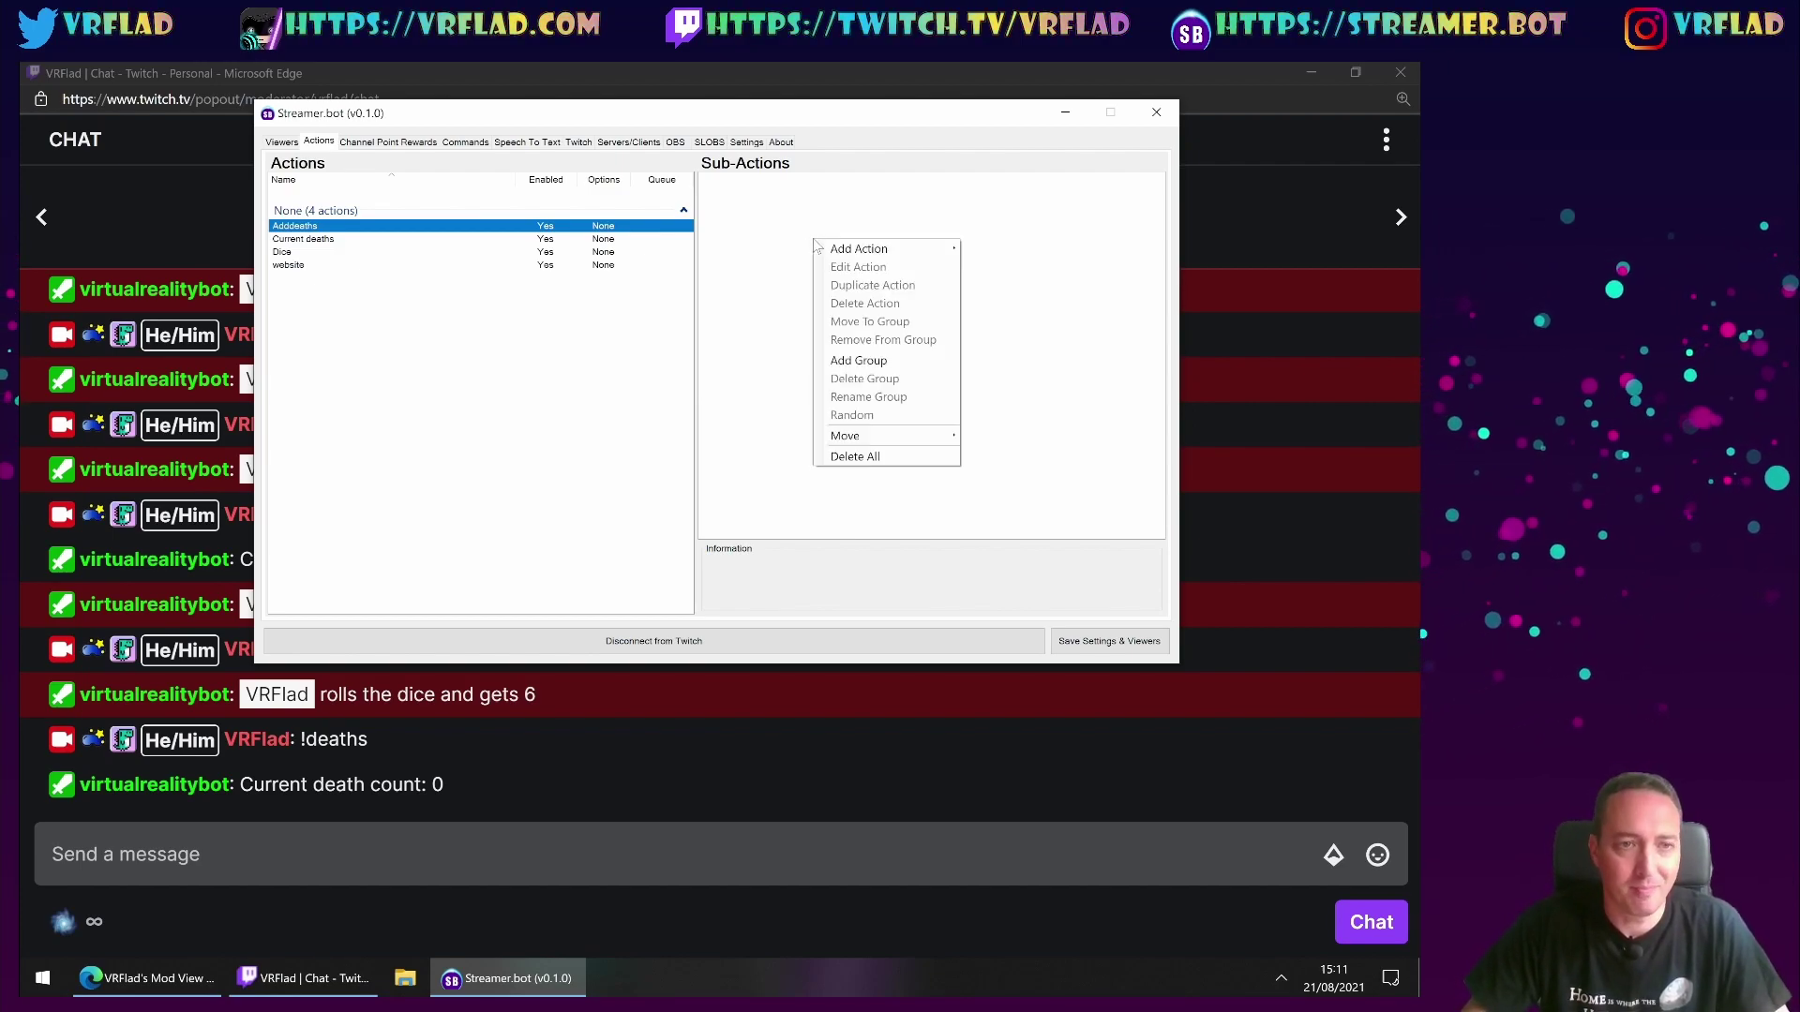
pyautogui.moveTo(883, 439)
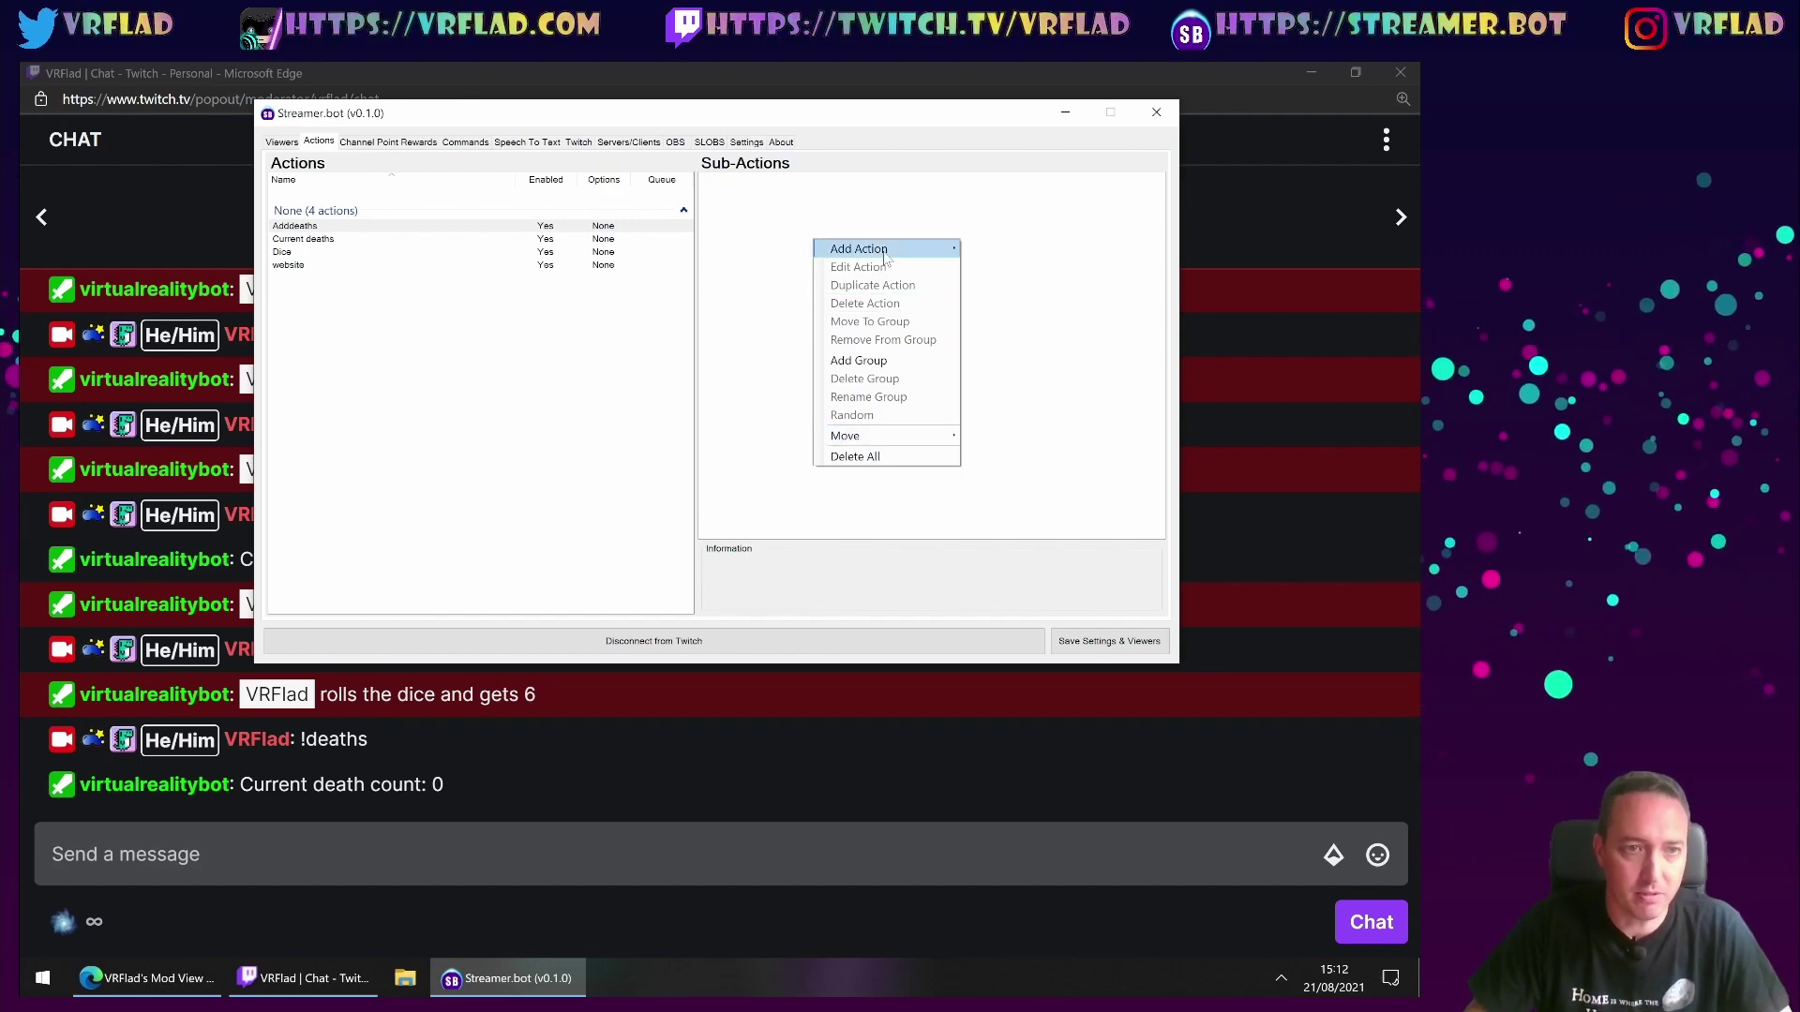
pyautogui.moveTo(885, 251)
pyautogui.moveTo(1051, 525)
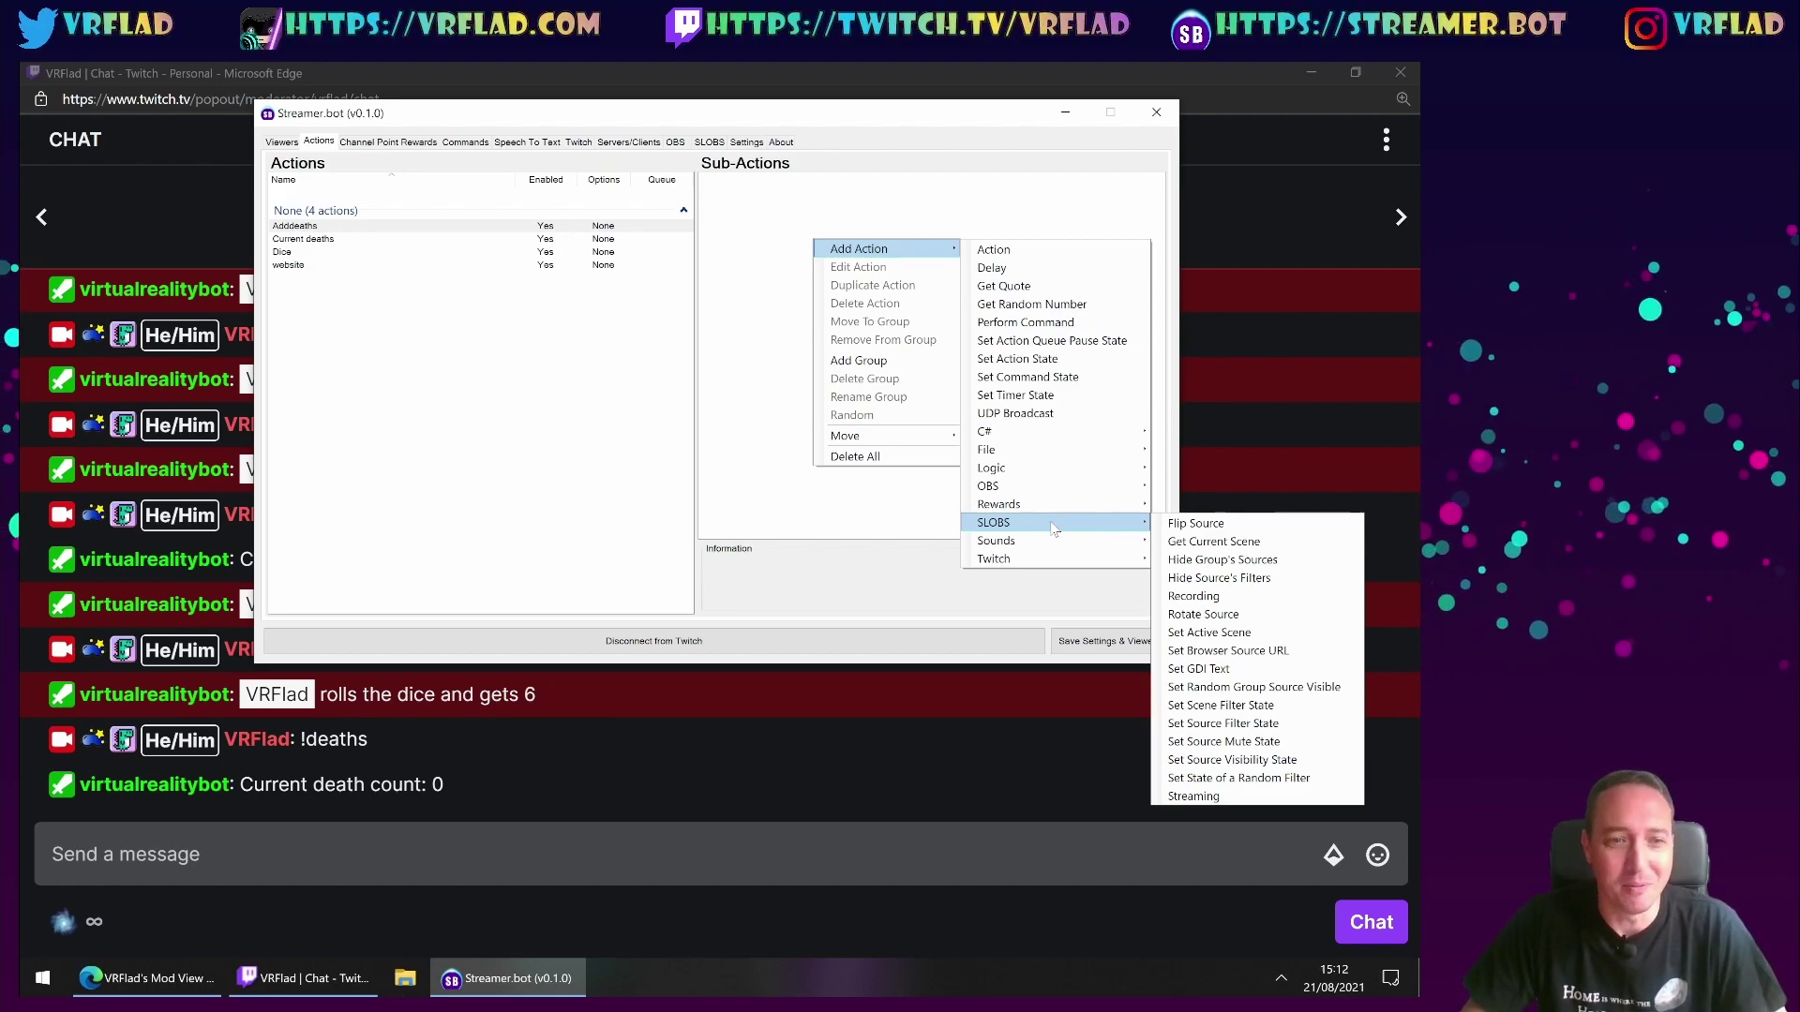
pyautogui.moveTo(1059, 450)
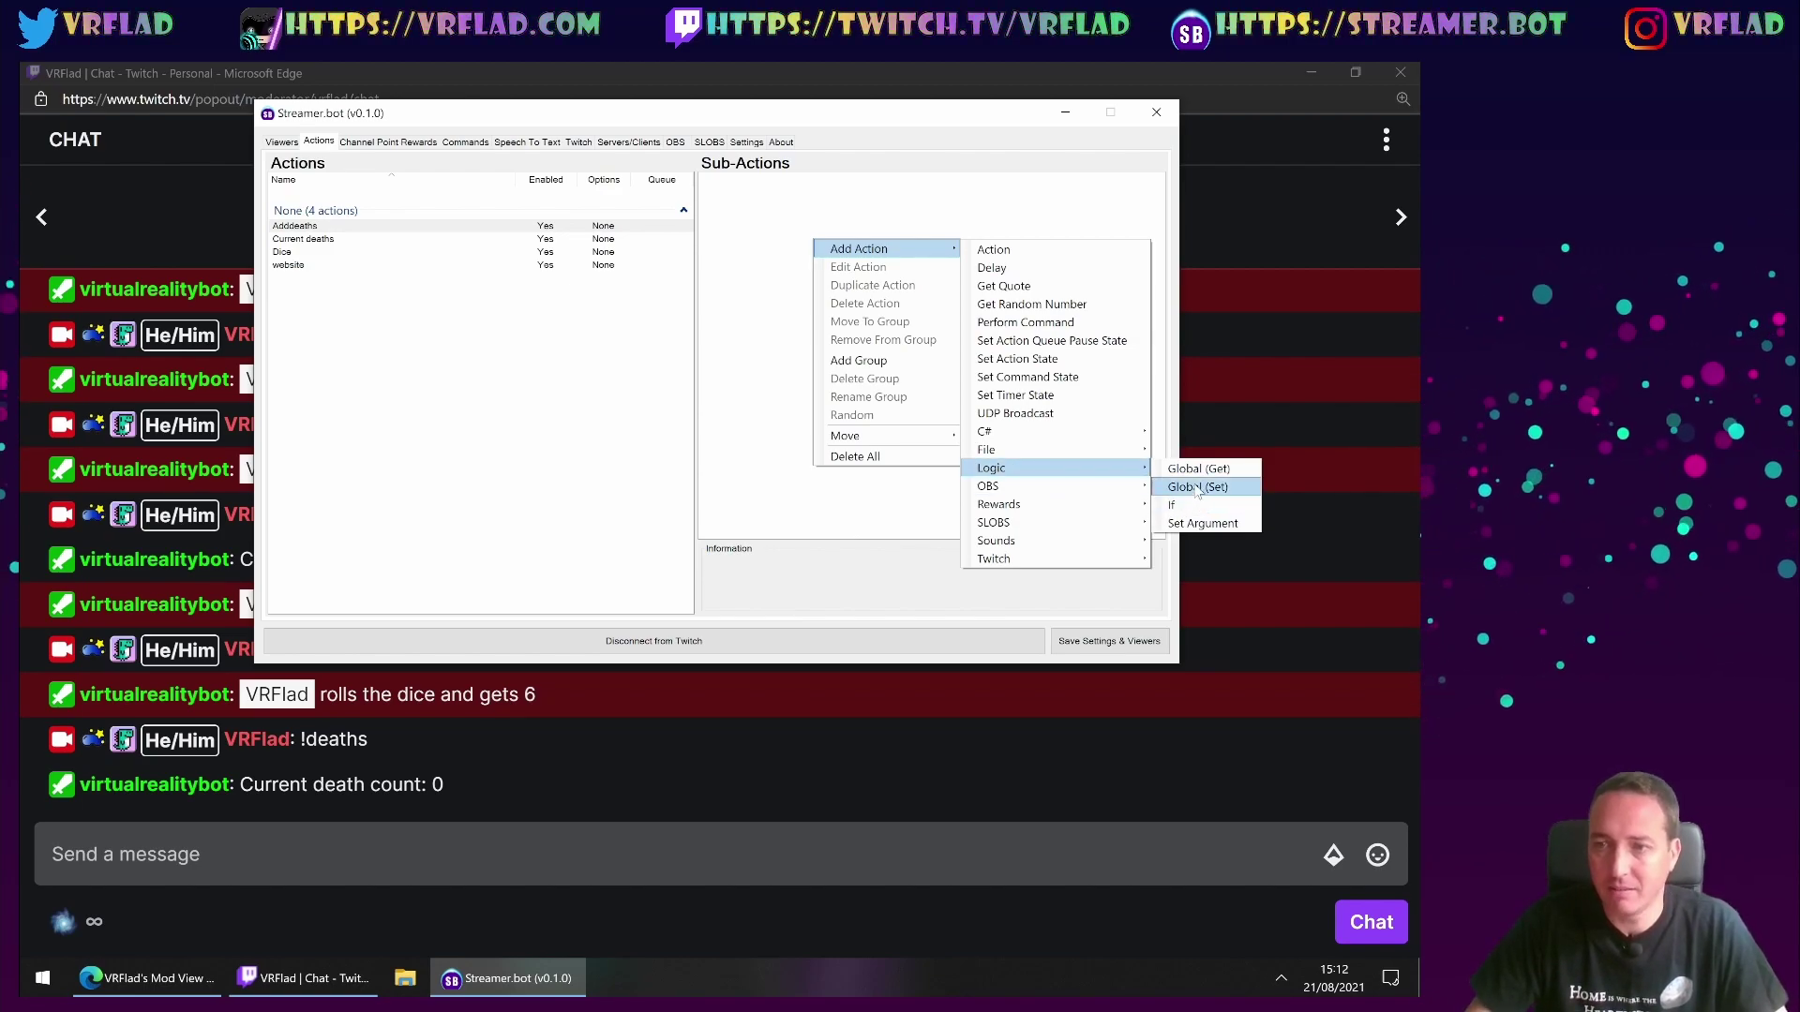
pyautogui.click(1198, 469)
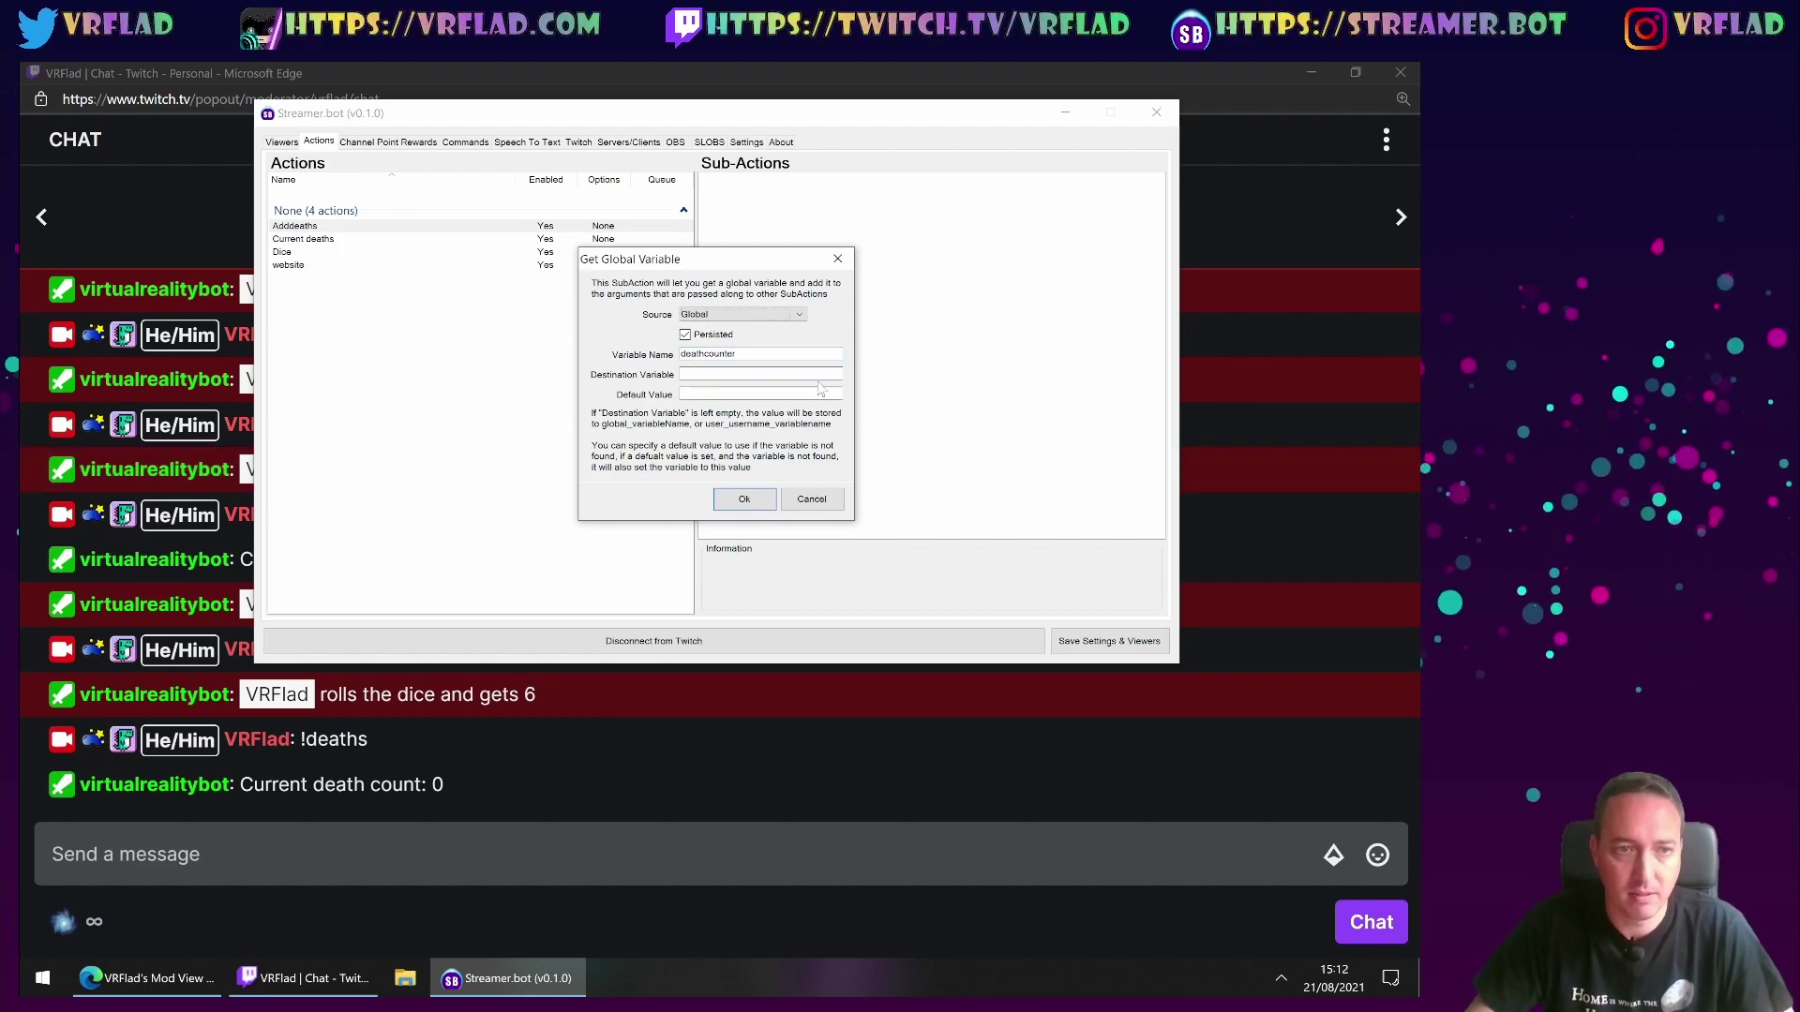
pyautogui.click(768, 395)
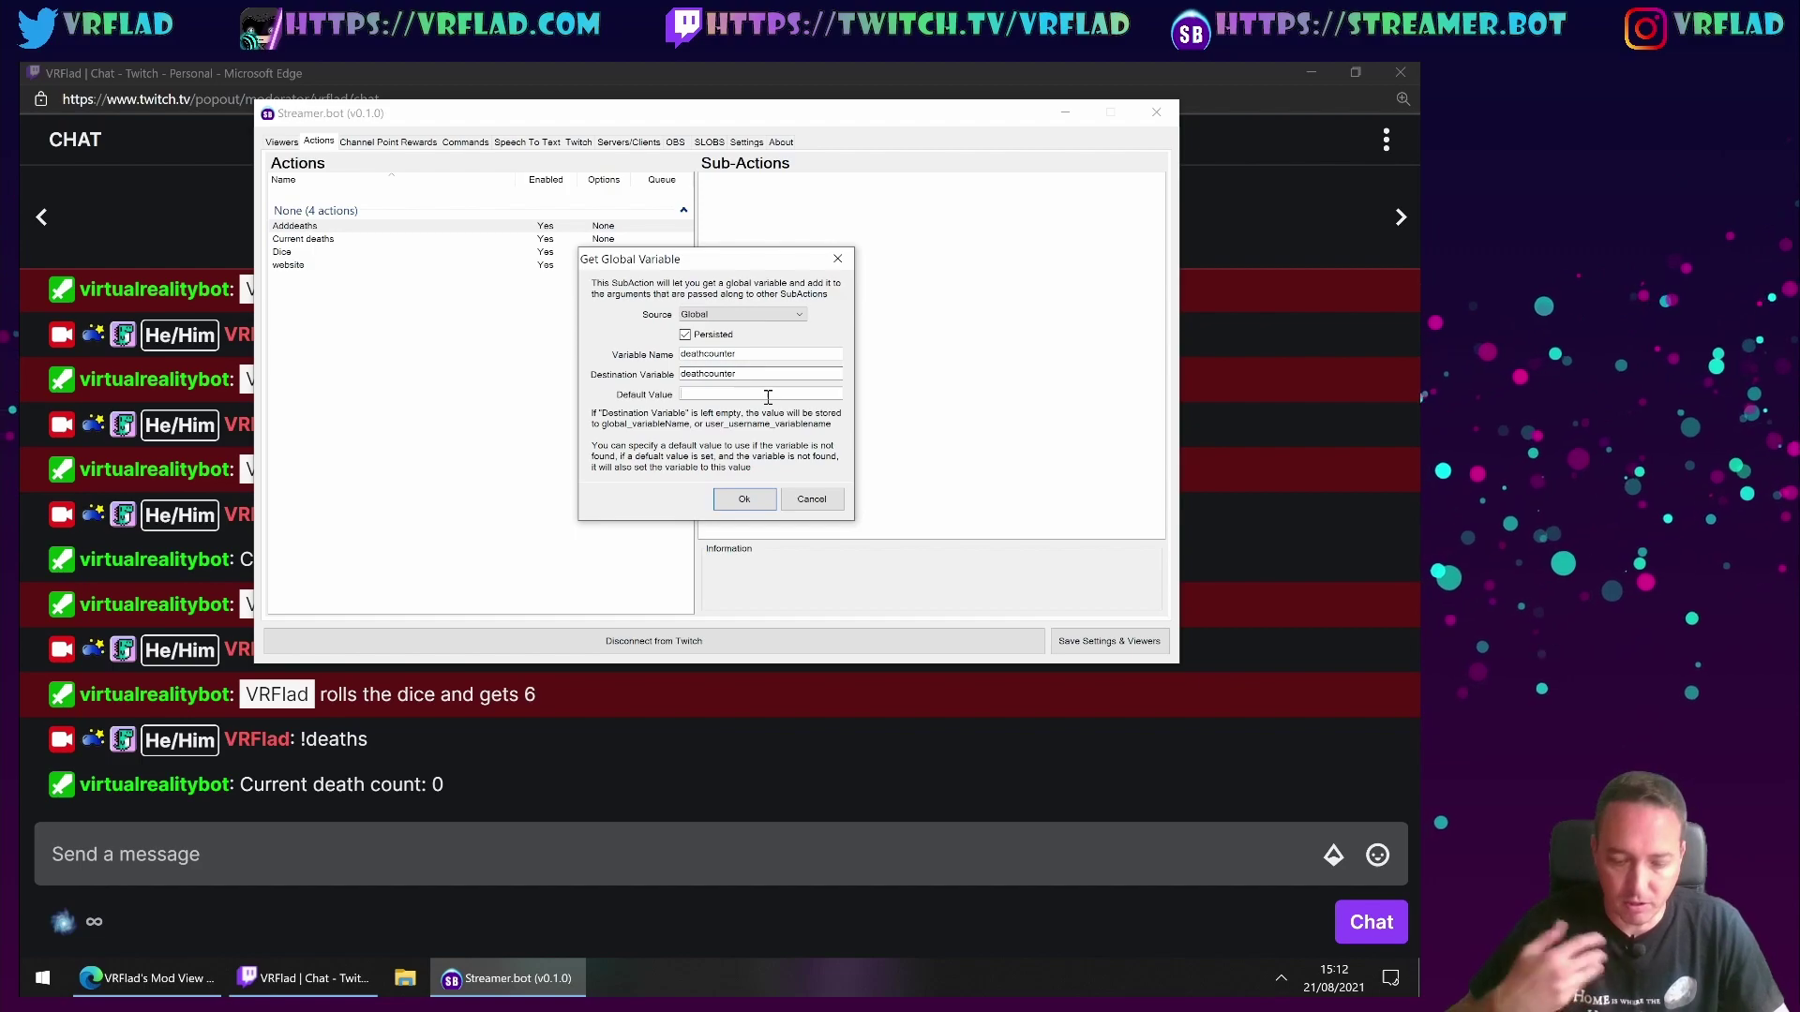
pyautogui.write('0')
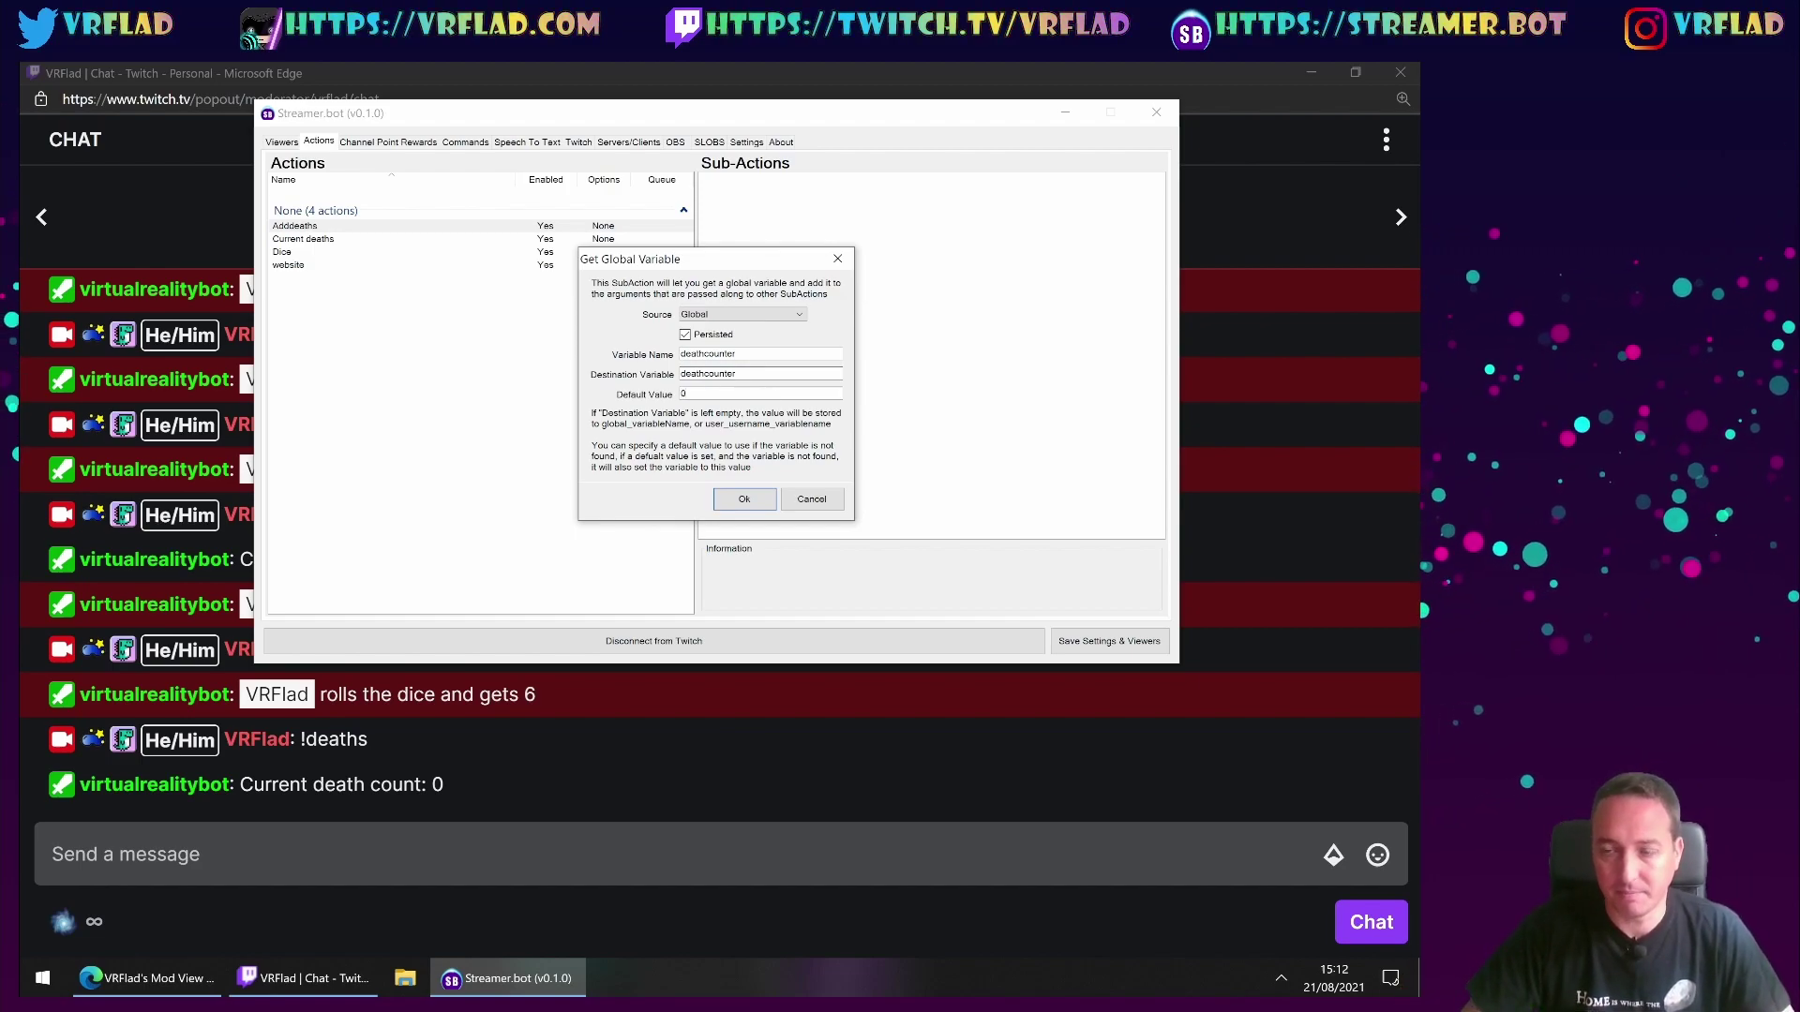
pyautogui.click(743, 500)
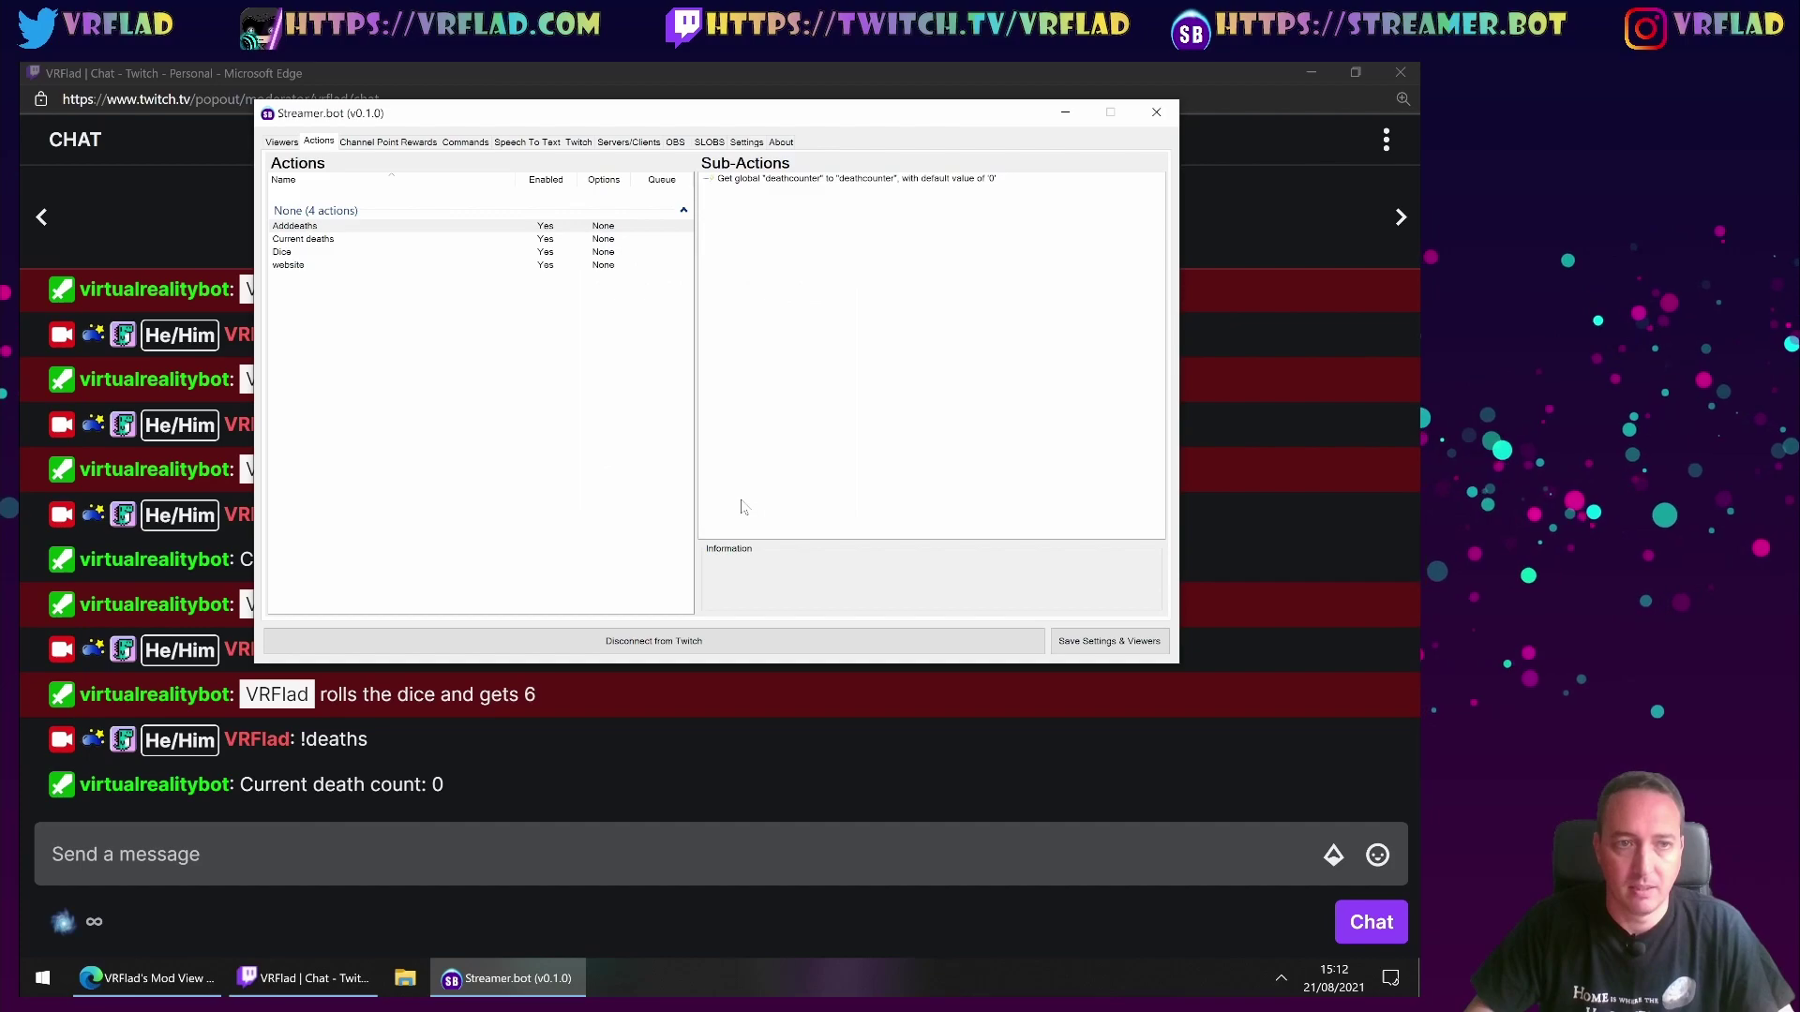
# - Add a Global (Set) sub-action that increments the persisted global "deathcounter", leaving the increment amount empty
pyautogui.rightClick(888, 238)
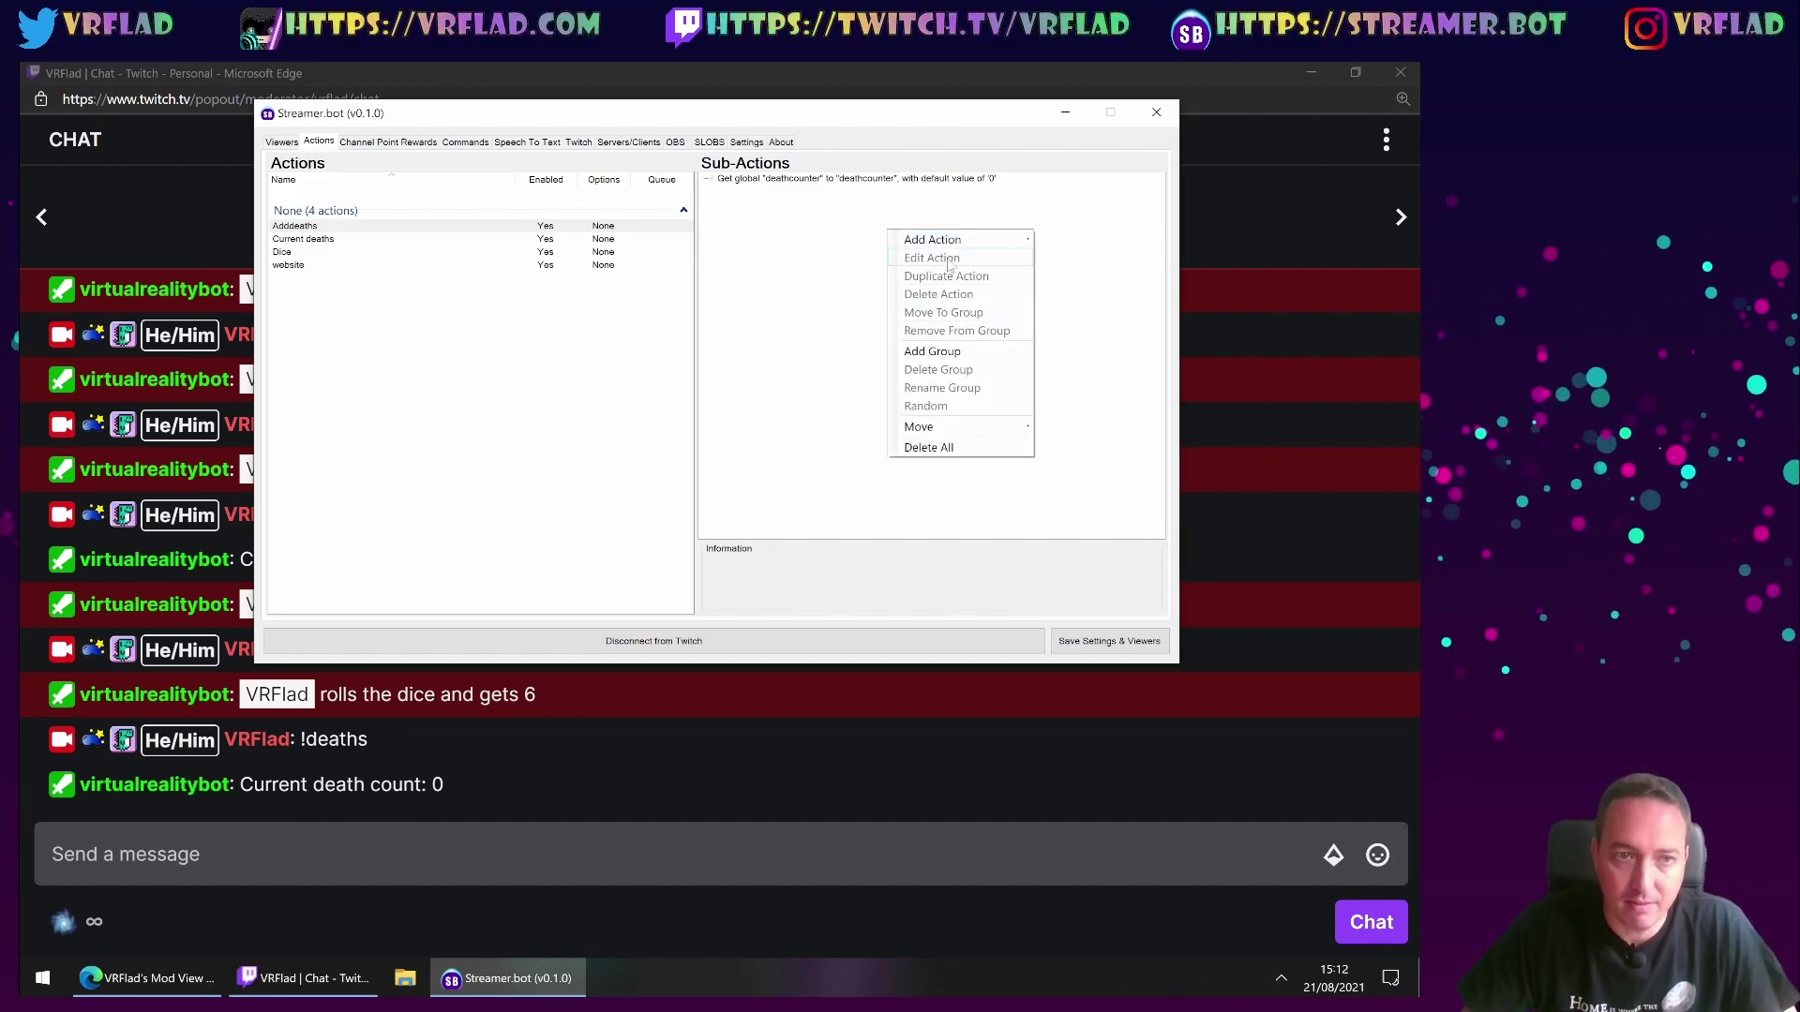
pyautogui.moveTo(948, 246)
pyautogui.moveTo(1129, 460)
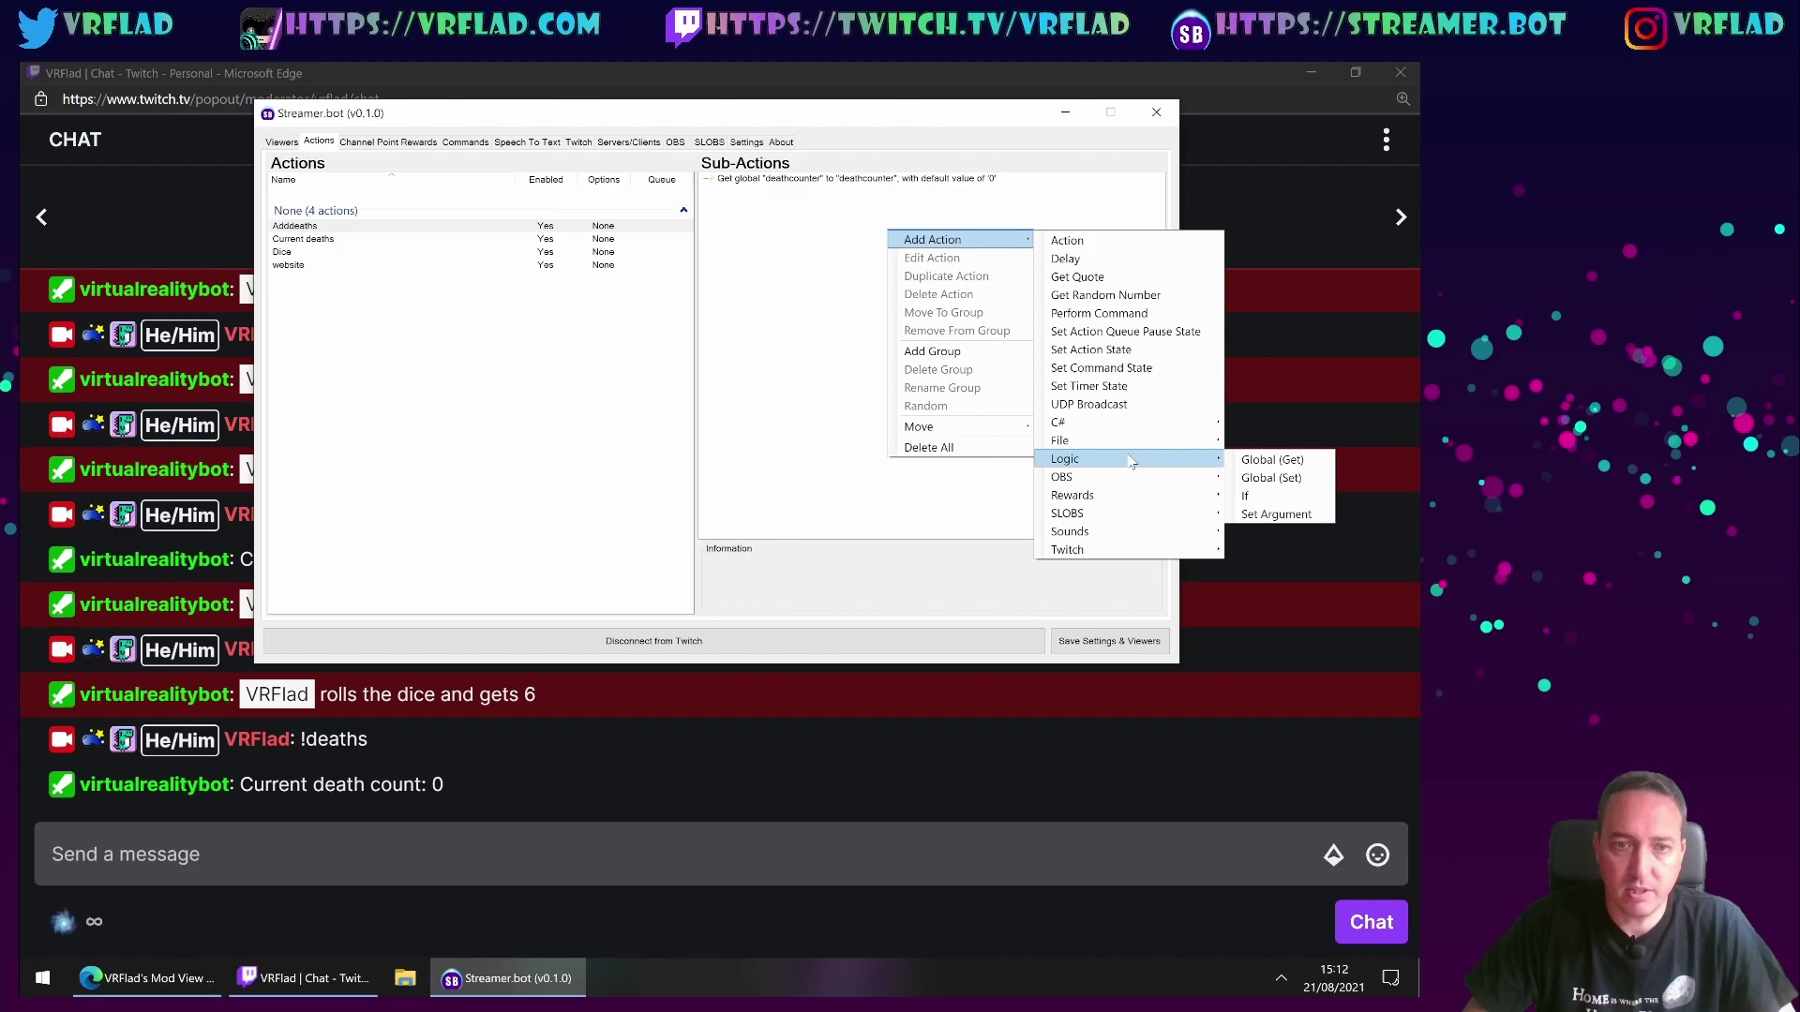
pyautogui.click(1267, 478)
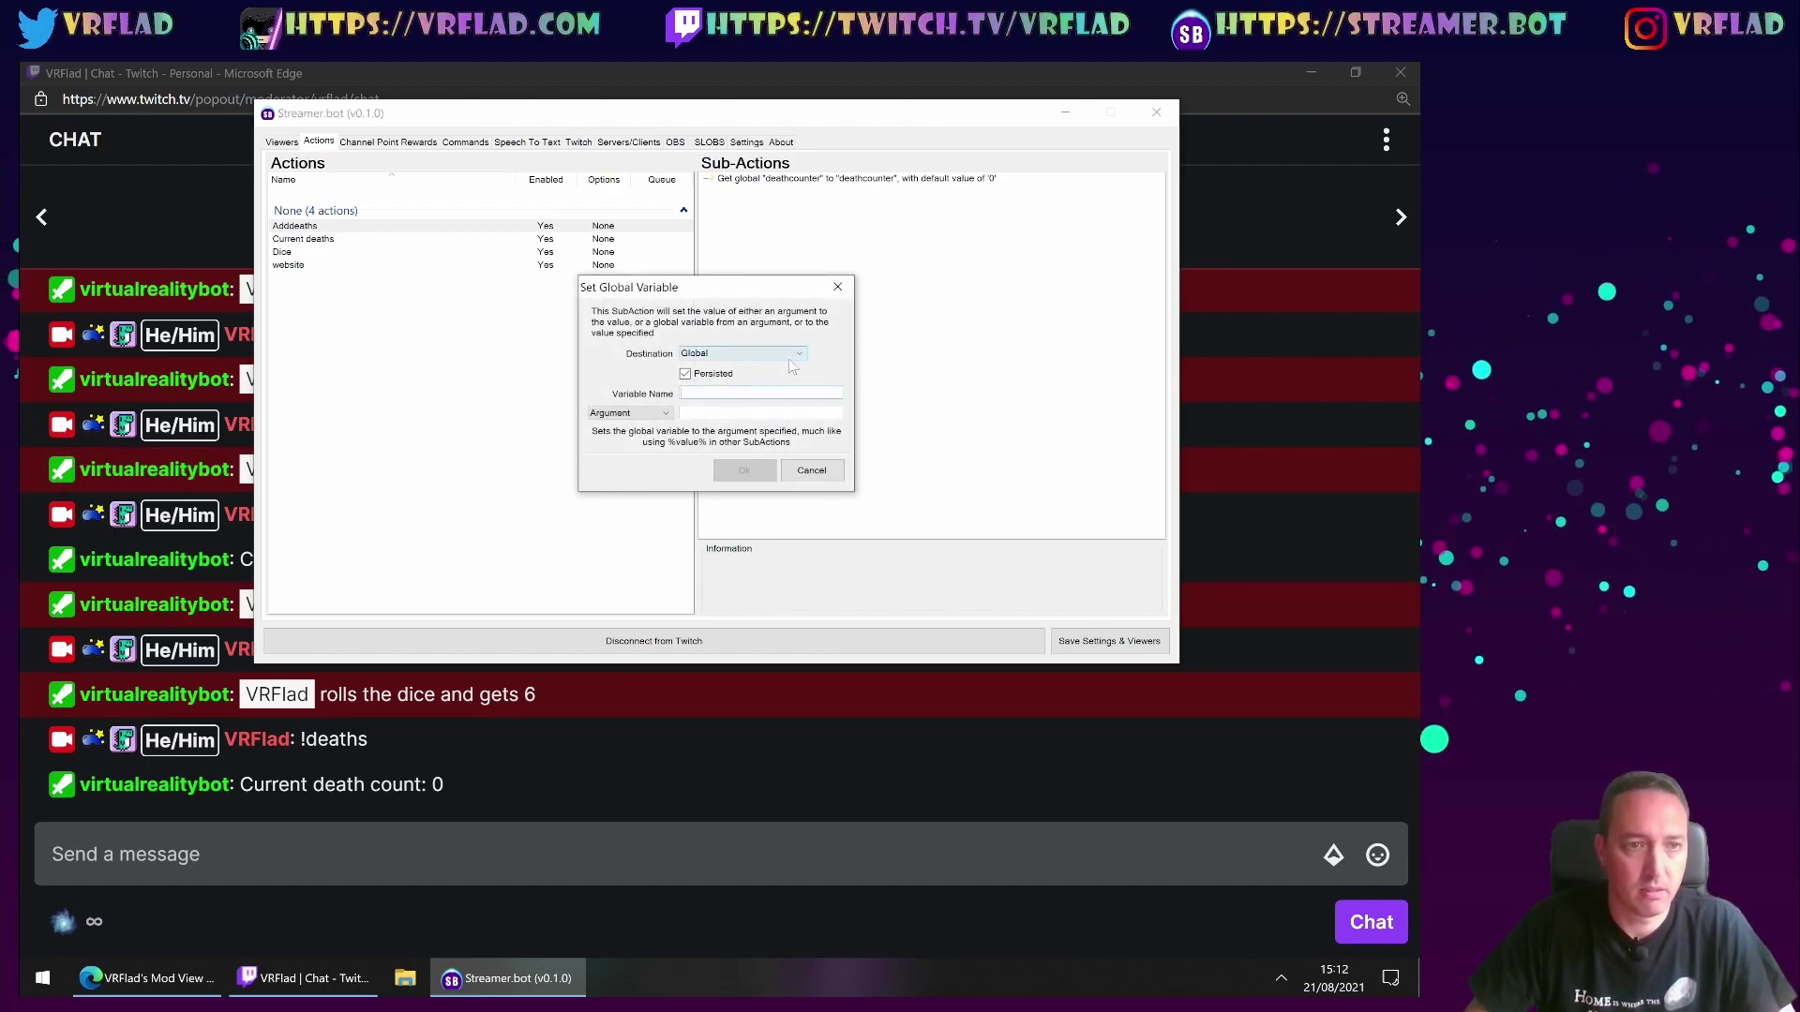
pyautogui.click(660, 414)
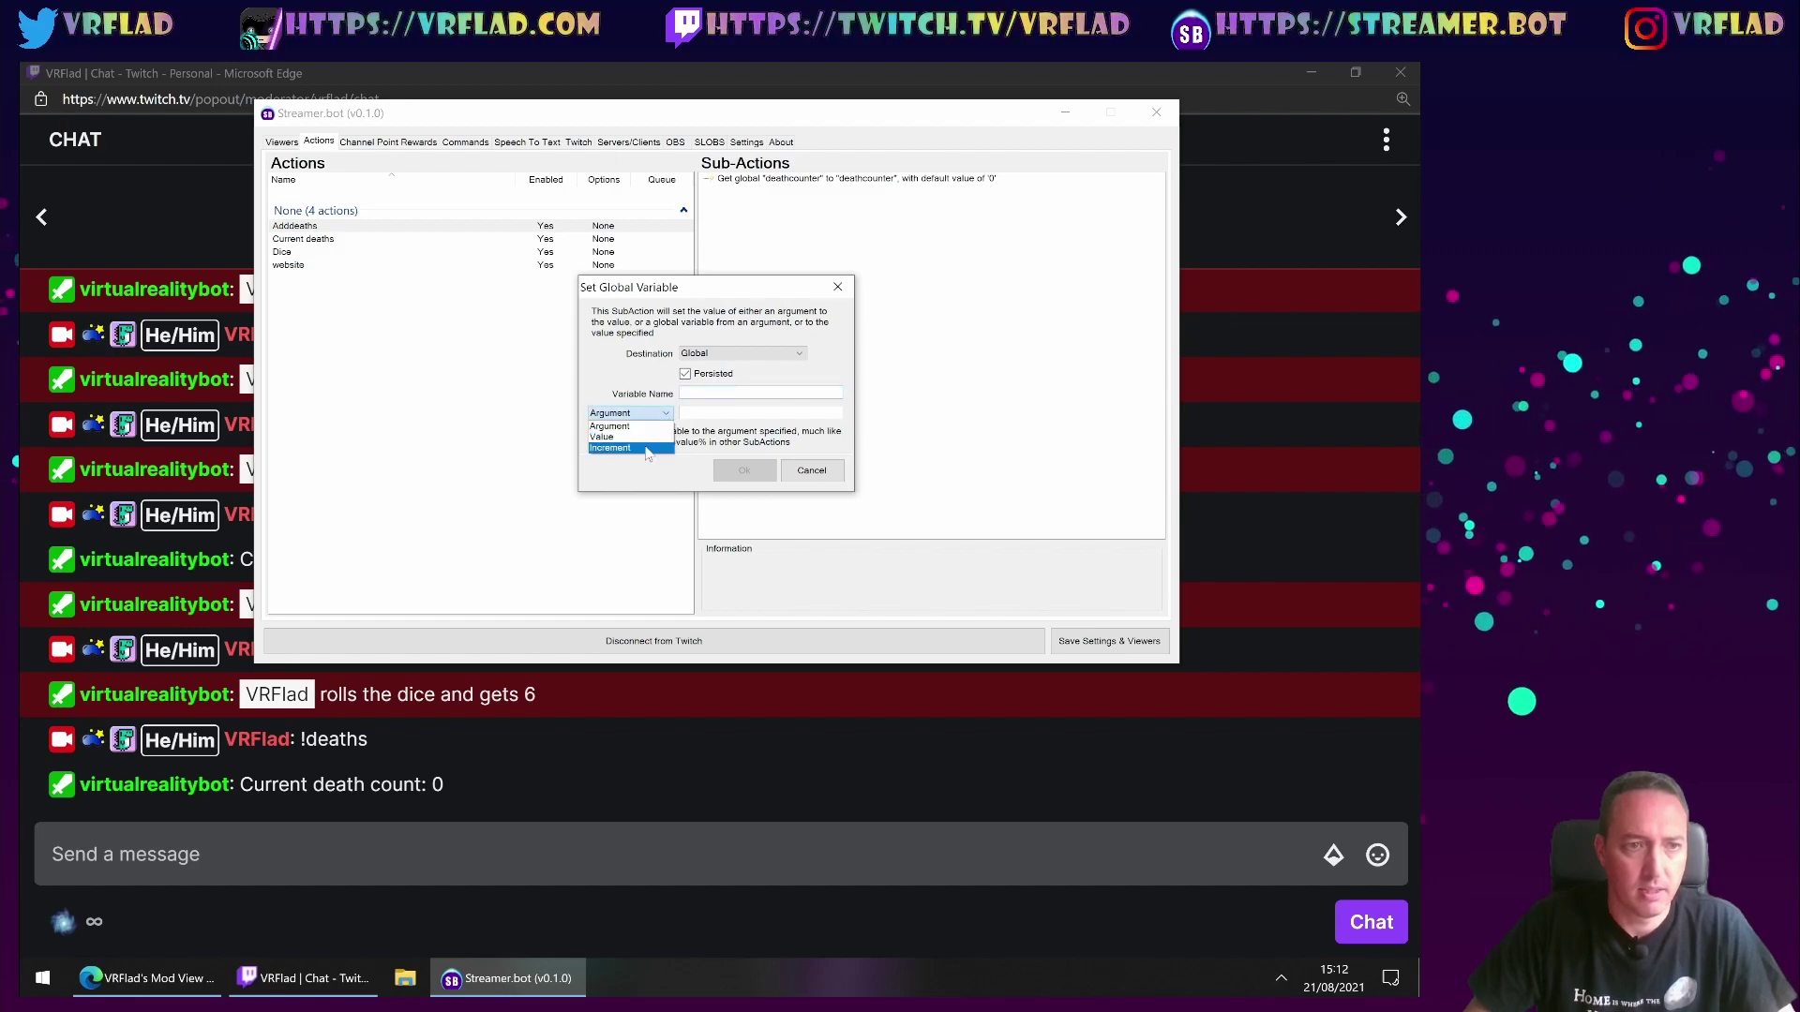
pyautogui.click(643, 449)
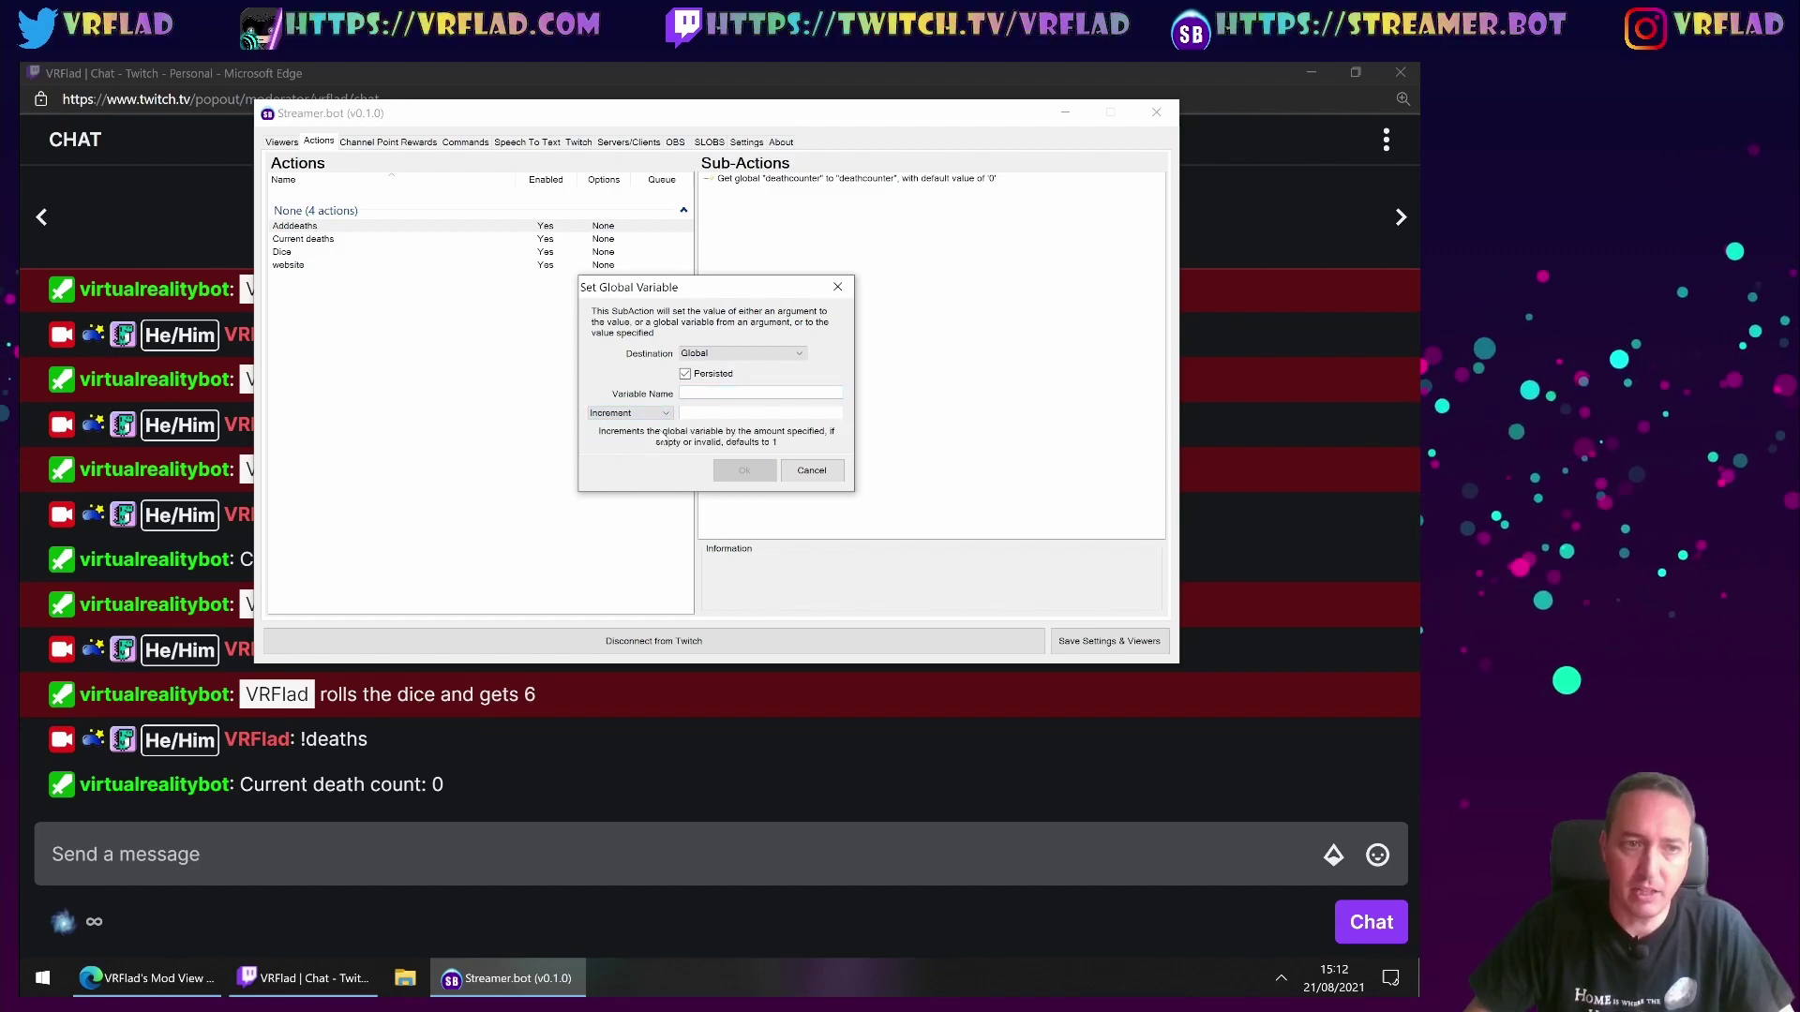
pyautogui.click(714, 393)
pyautogui.write('deathcounter')
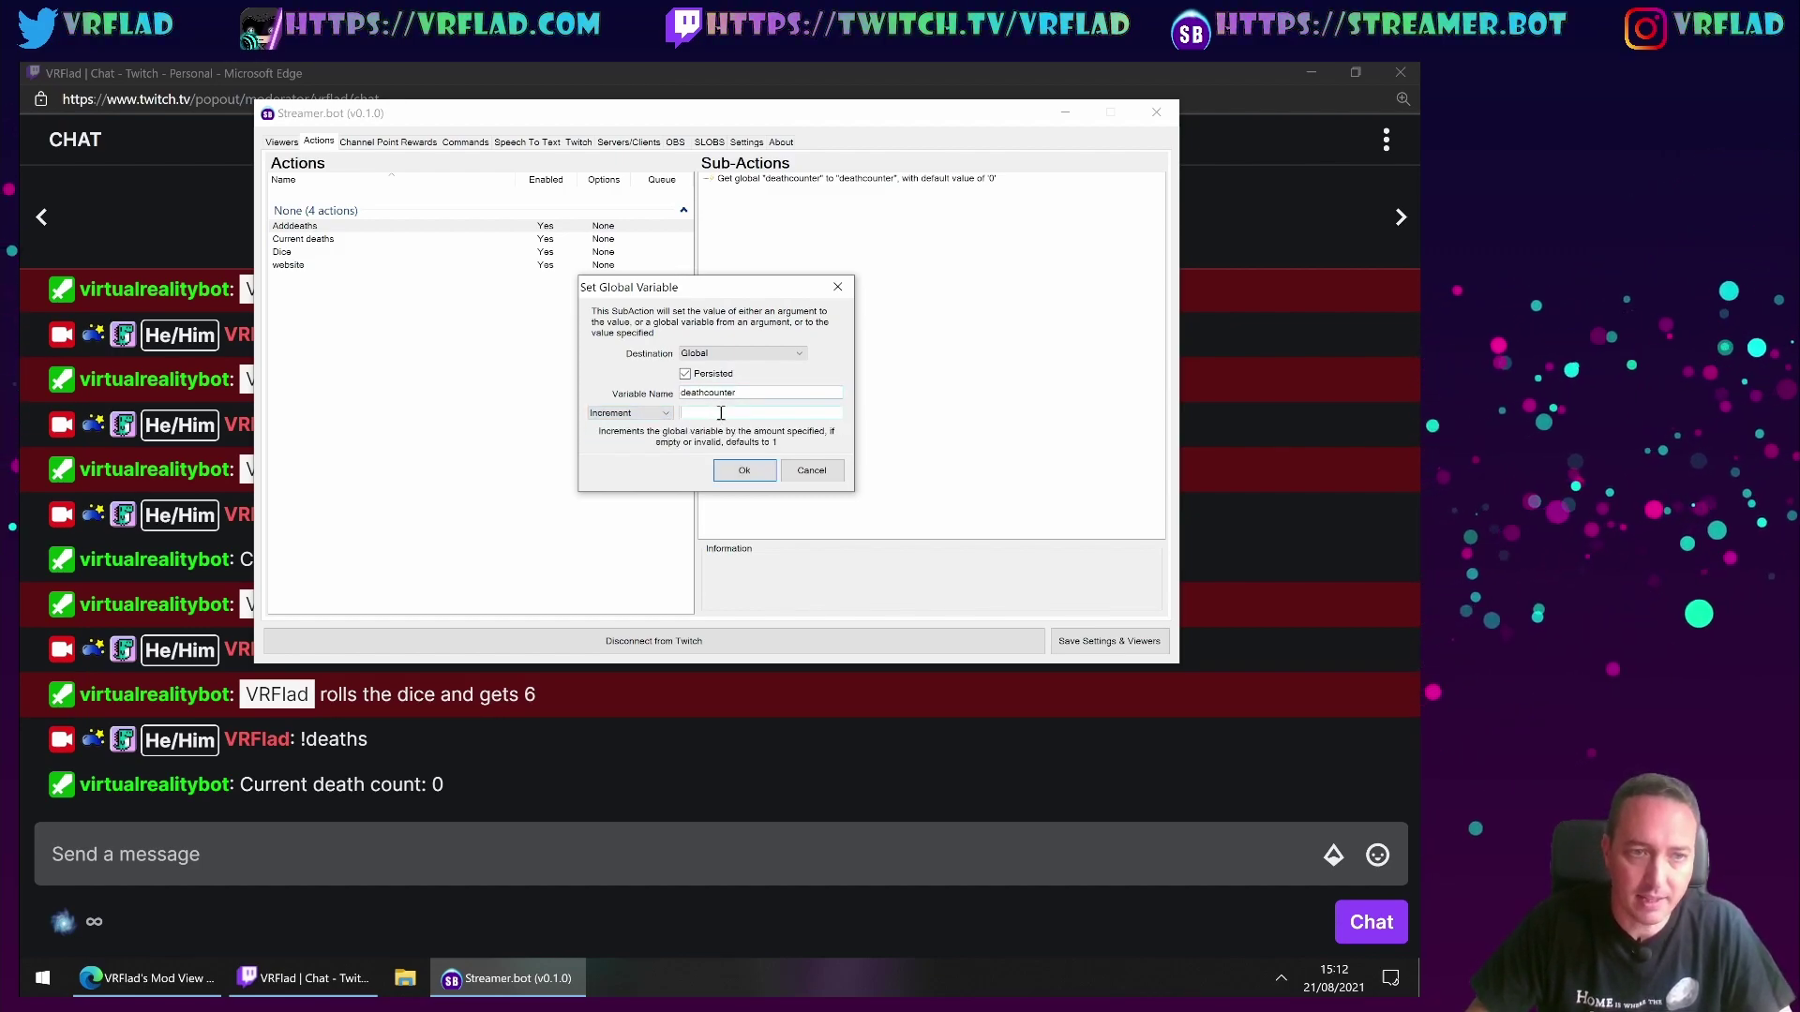
pyautogui.click(759, 473)
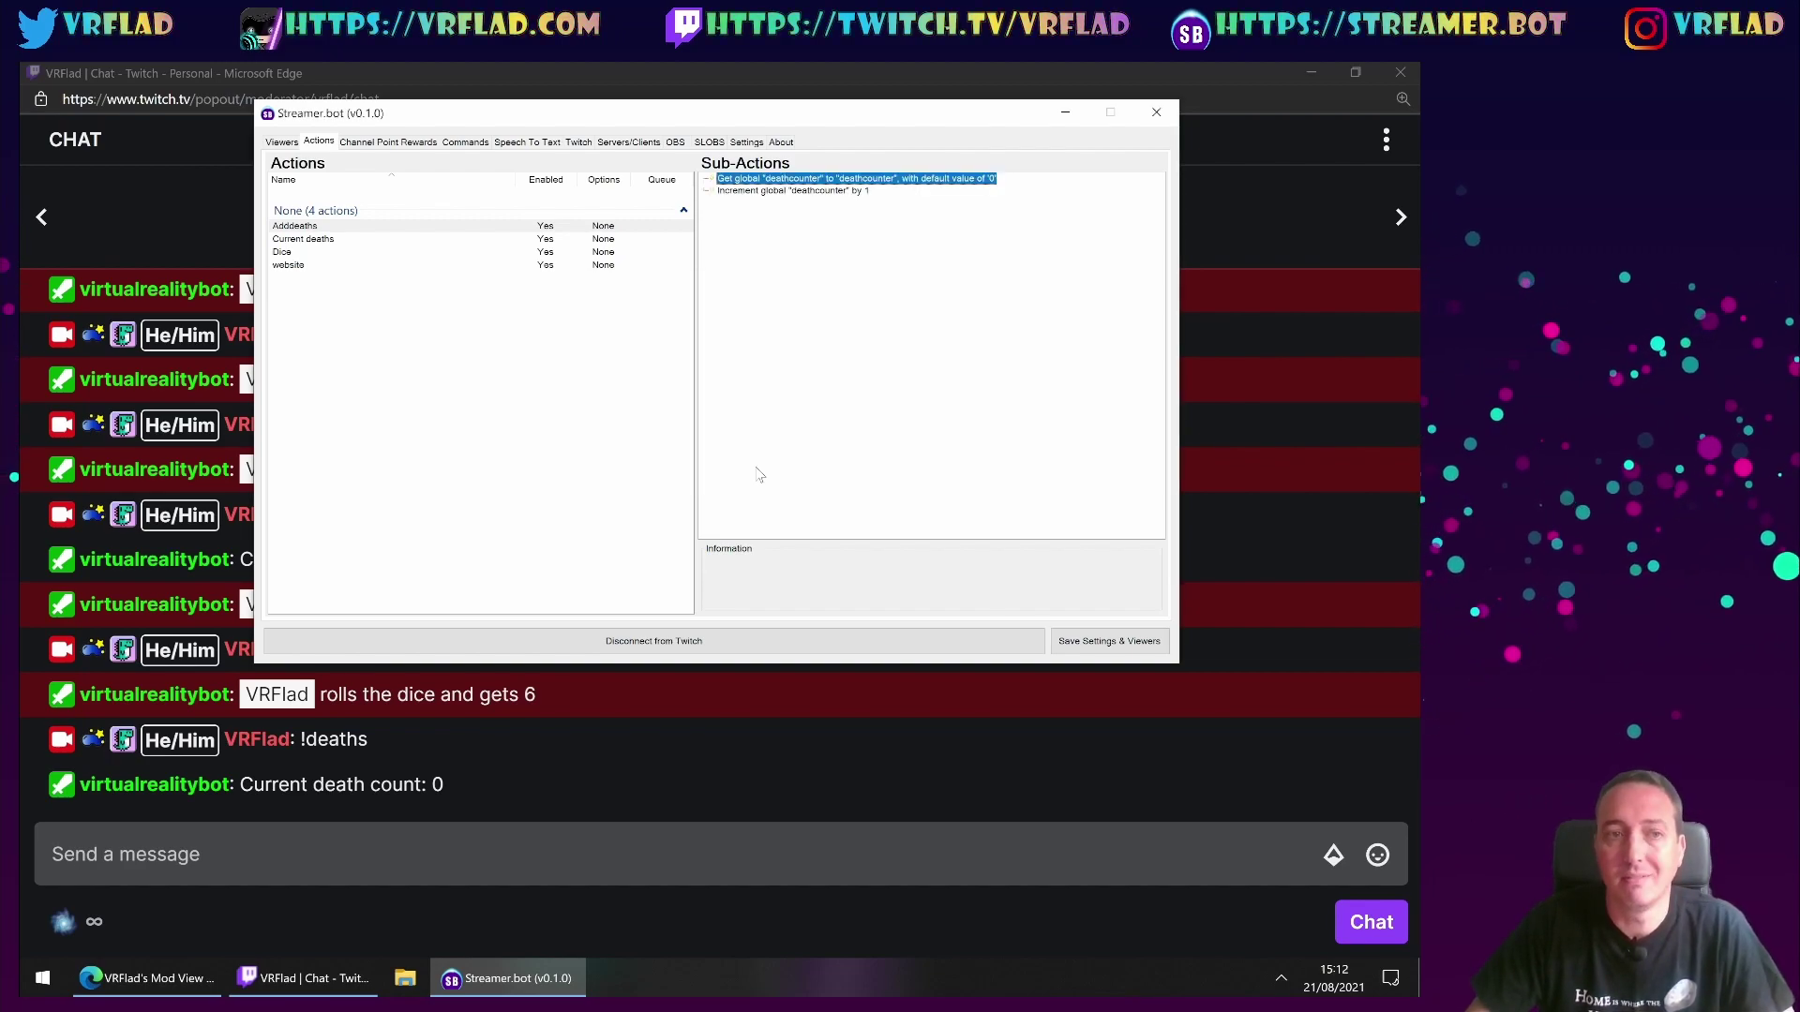
pyautogui.rightClick(826, 309)
pyautogui.moveTo(868, 312)
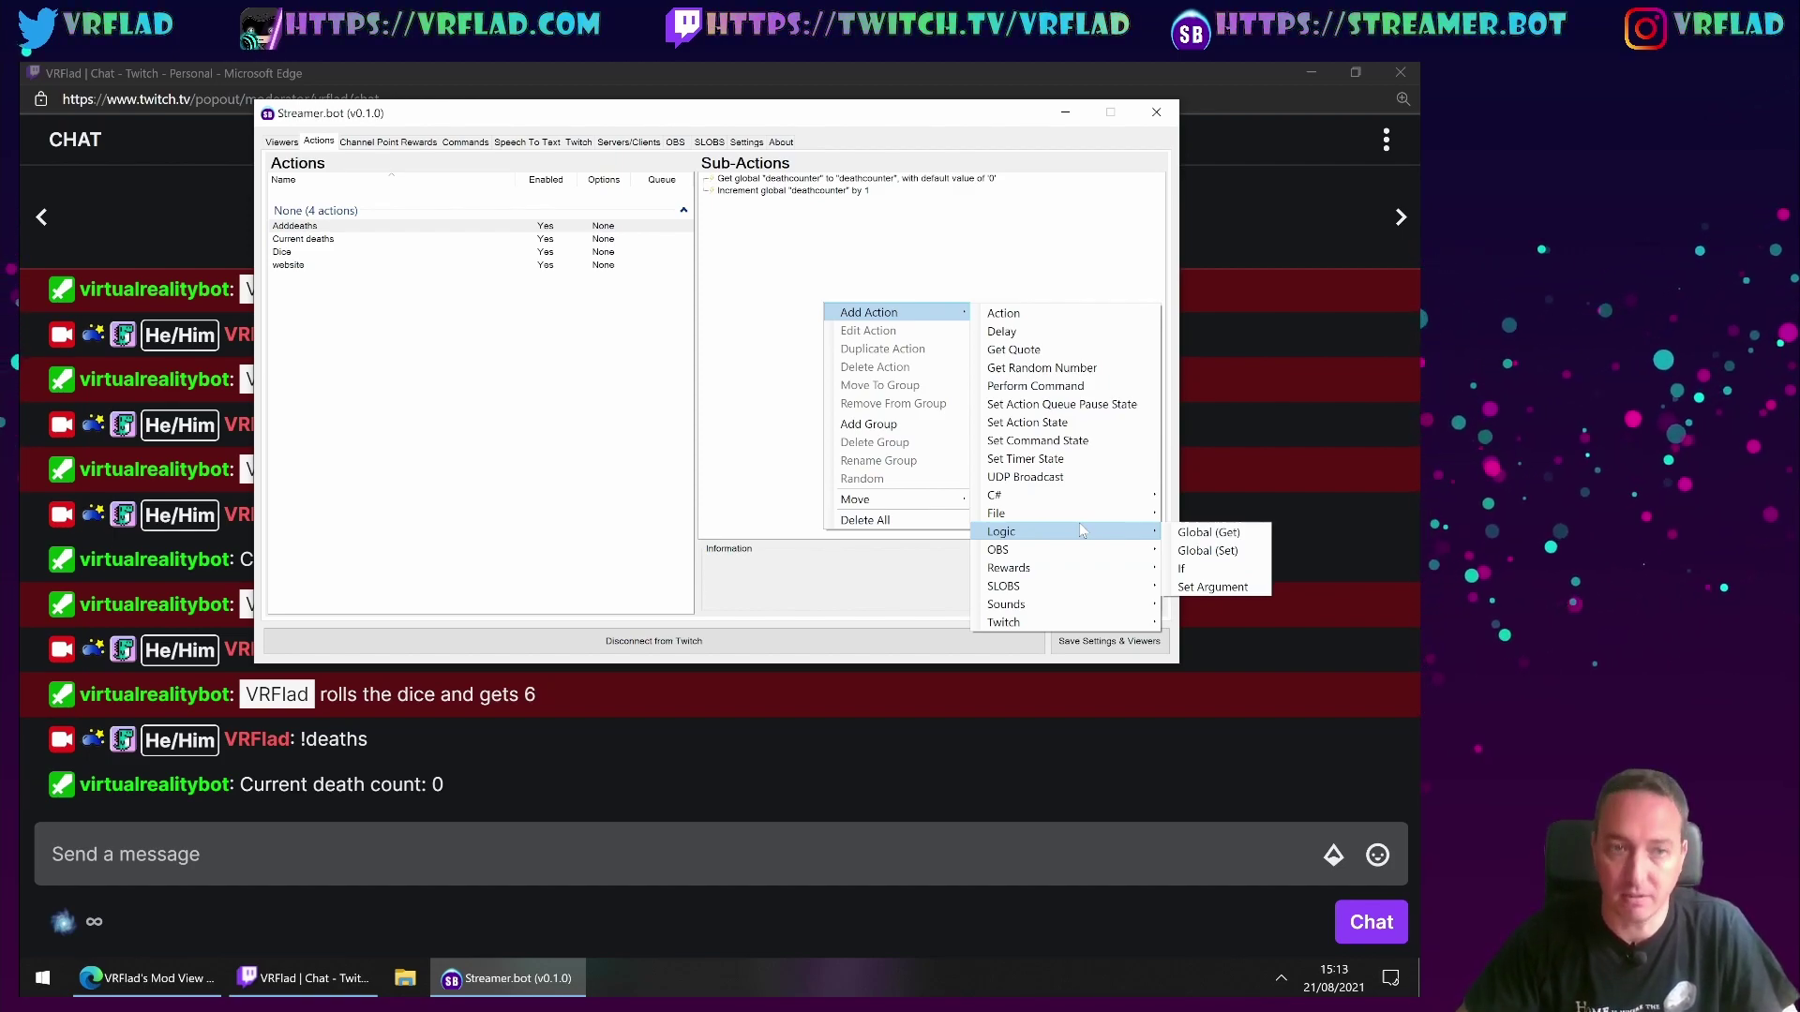
pyautogui.click(1207, 550)
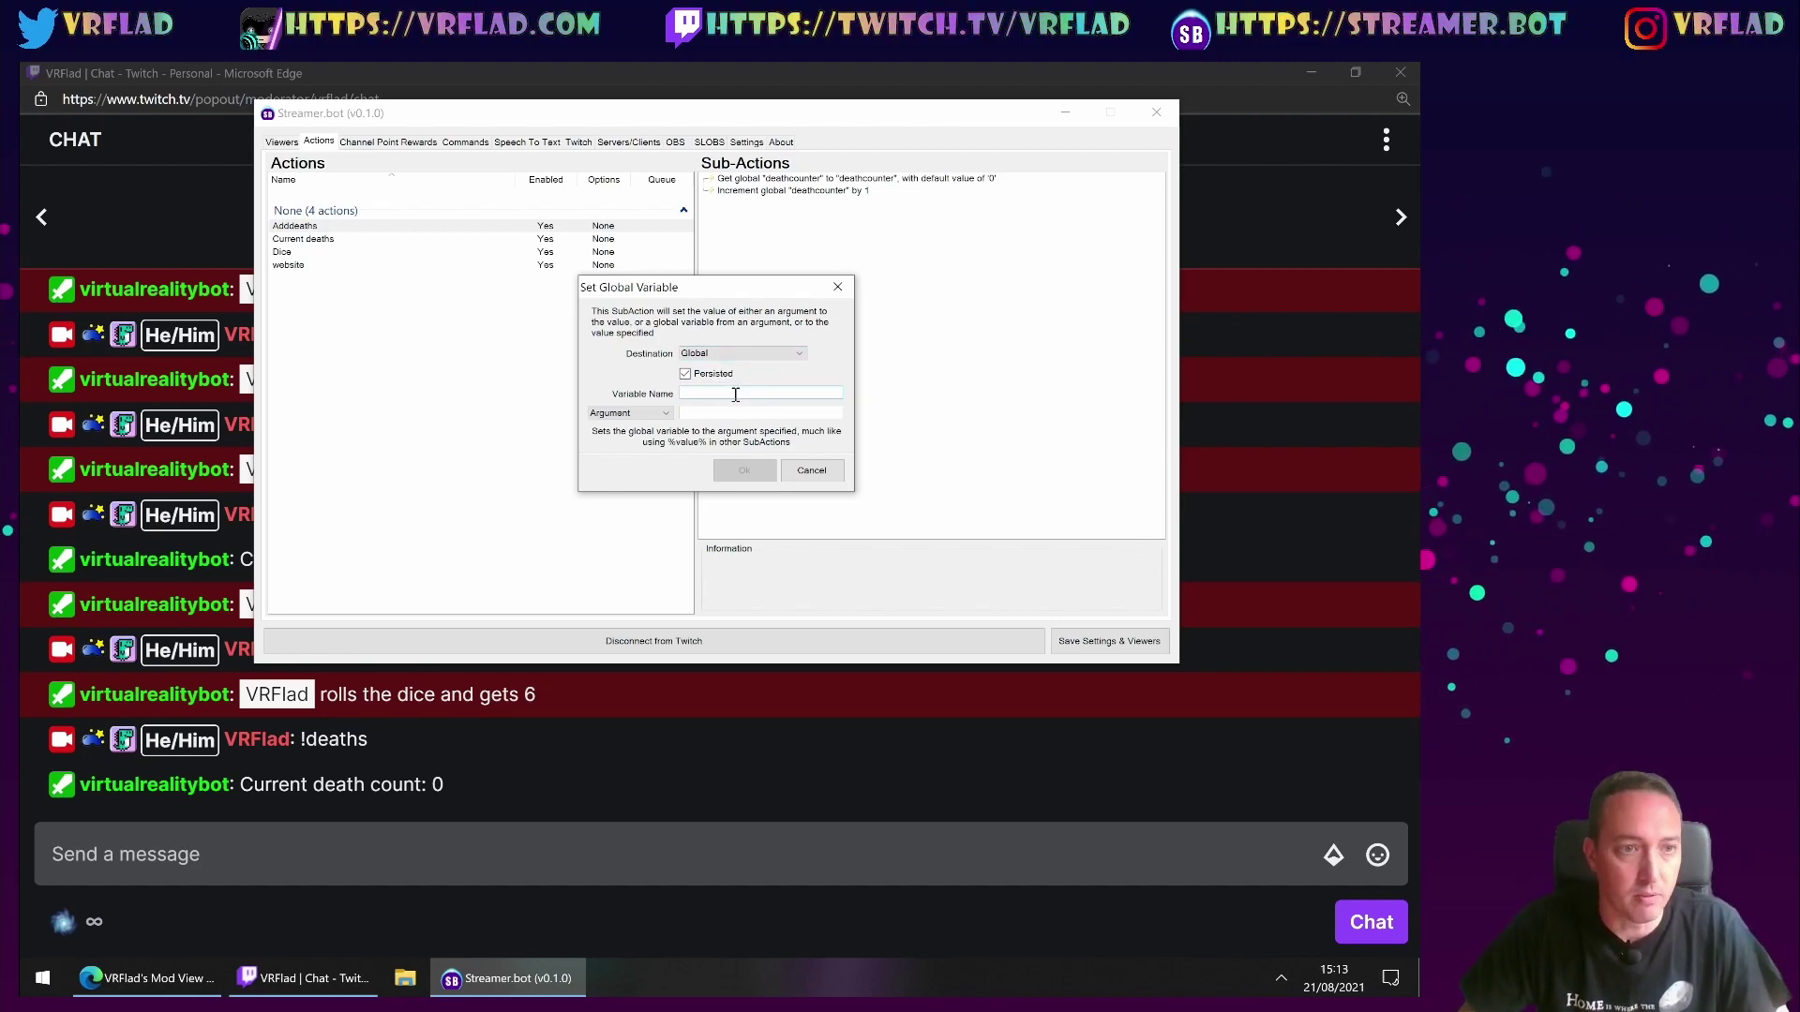
pyautogui.write('deathcounter')
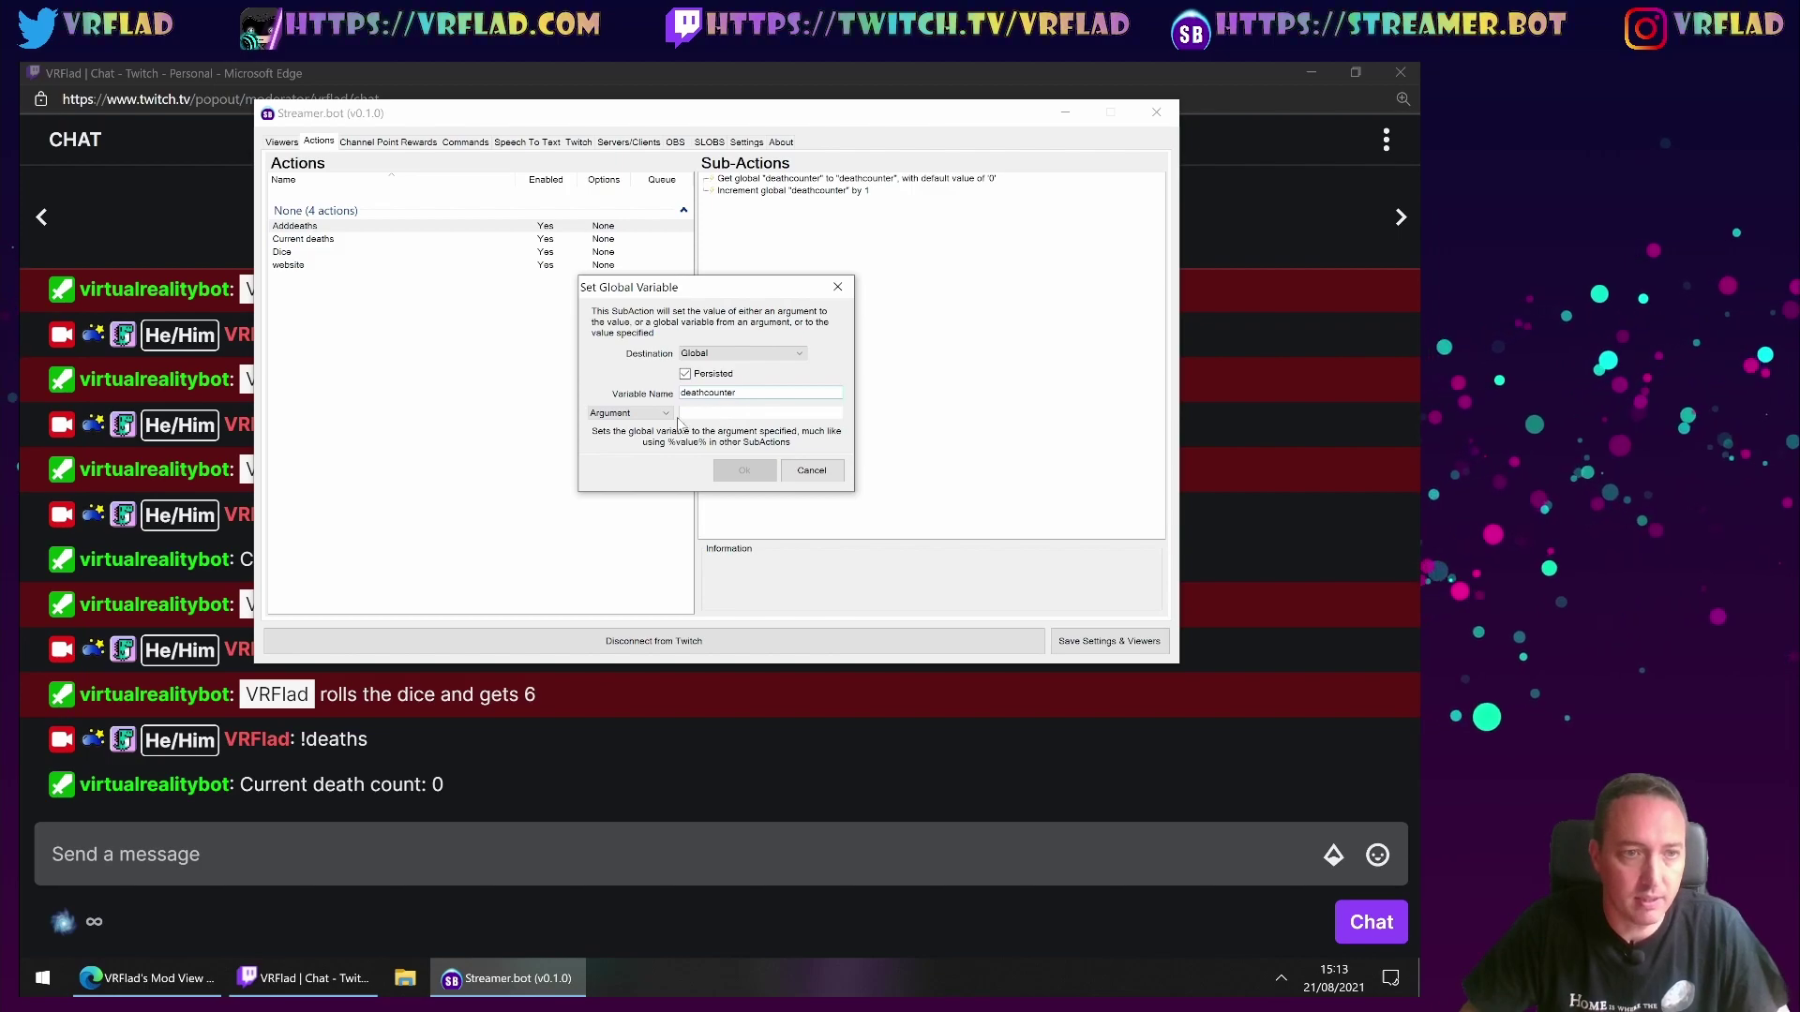
pyautogui.click(812, 470)
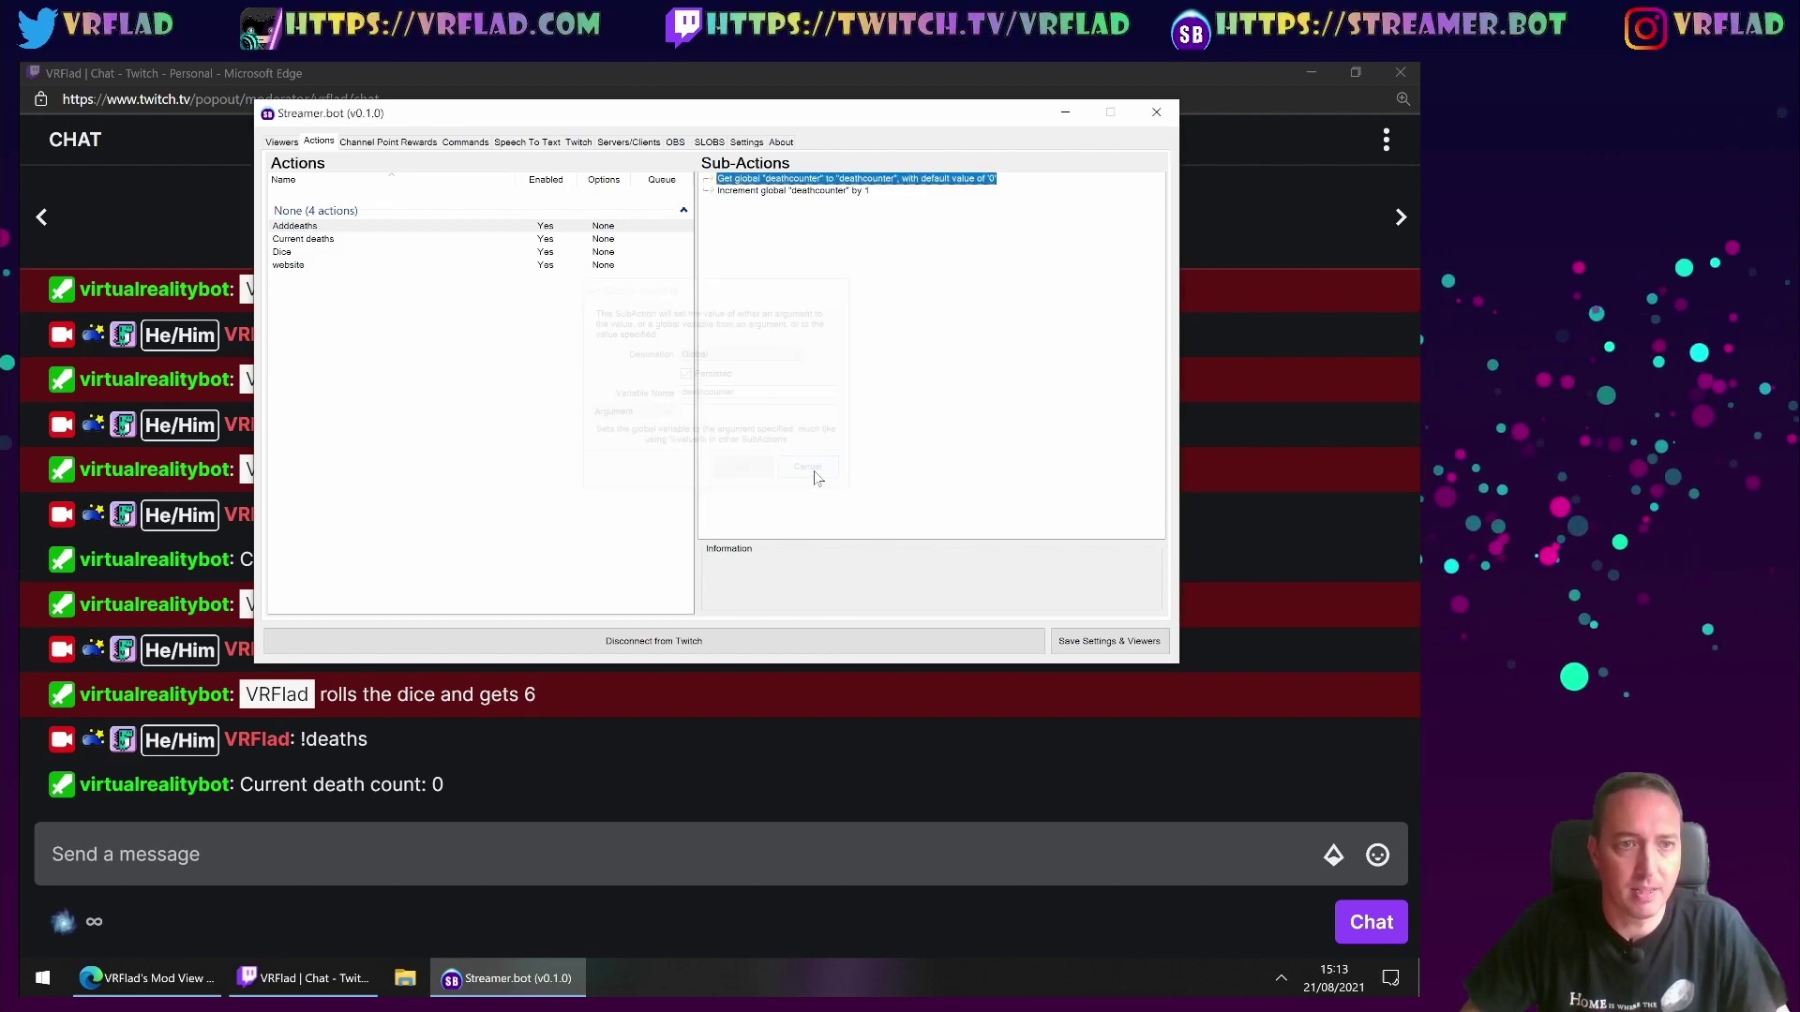
# - Add a second Global (Get) sub-action reading persisted global "deathcounter" into "deathcounter", without a default value
pyautogui.rightClick(834, 236)
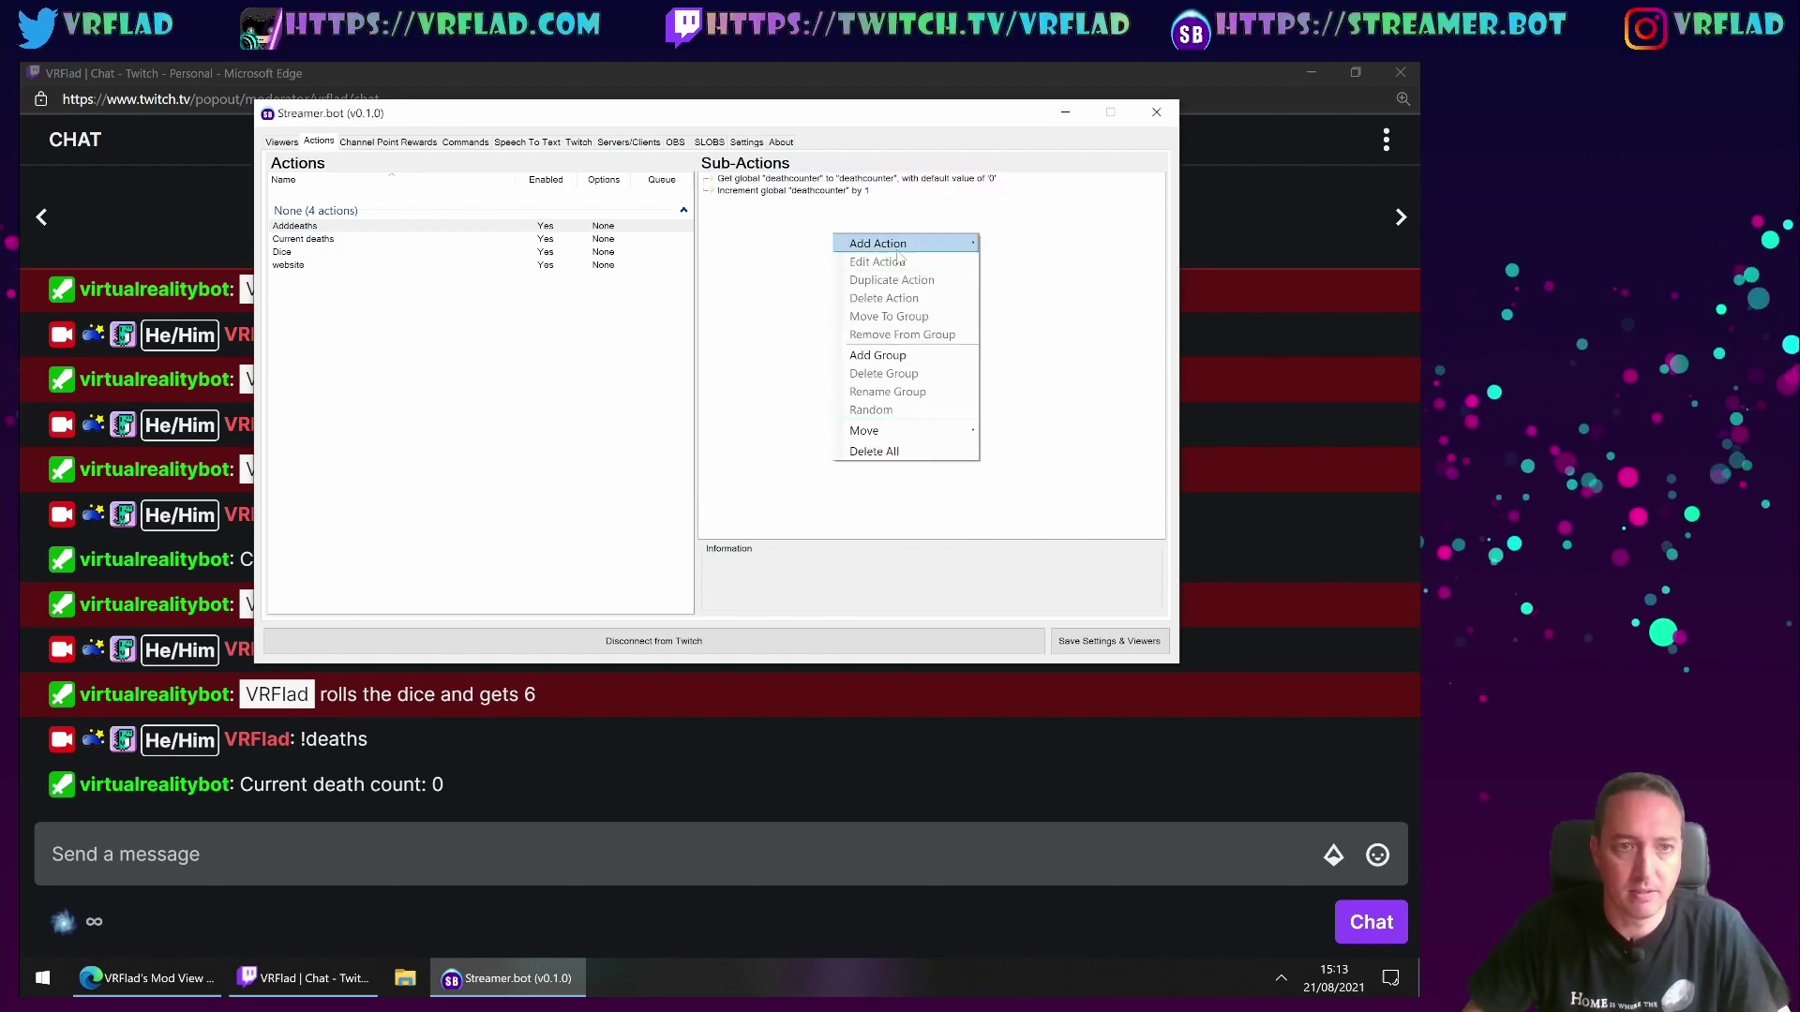
pyautogui.moveTo(900, 243)
pyautogui.moveTo(1048, 469)
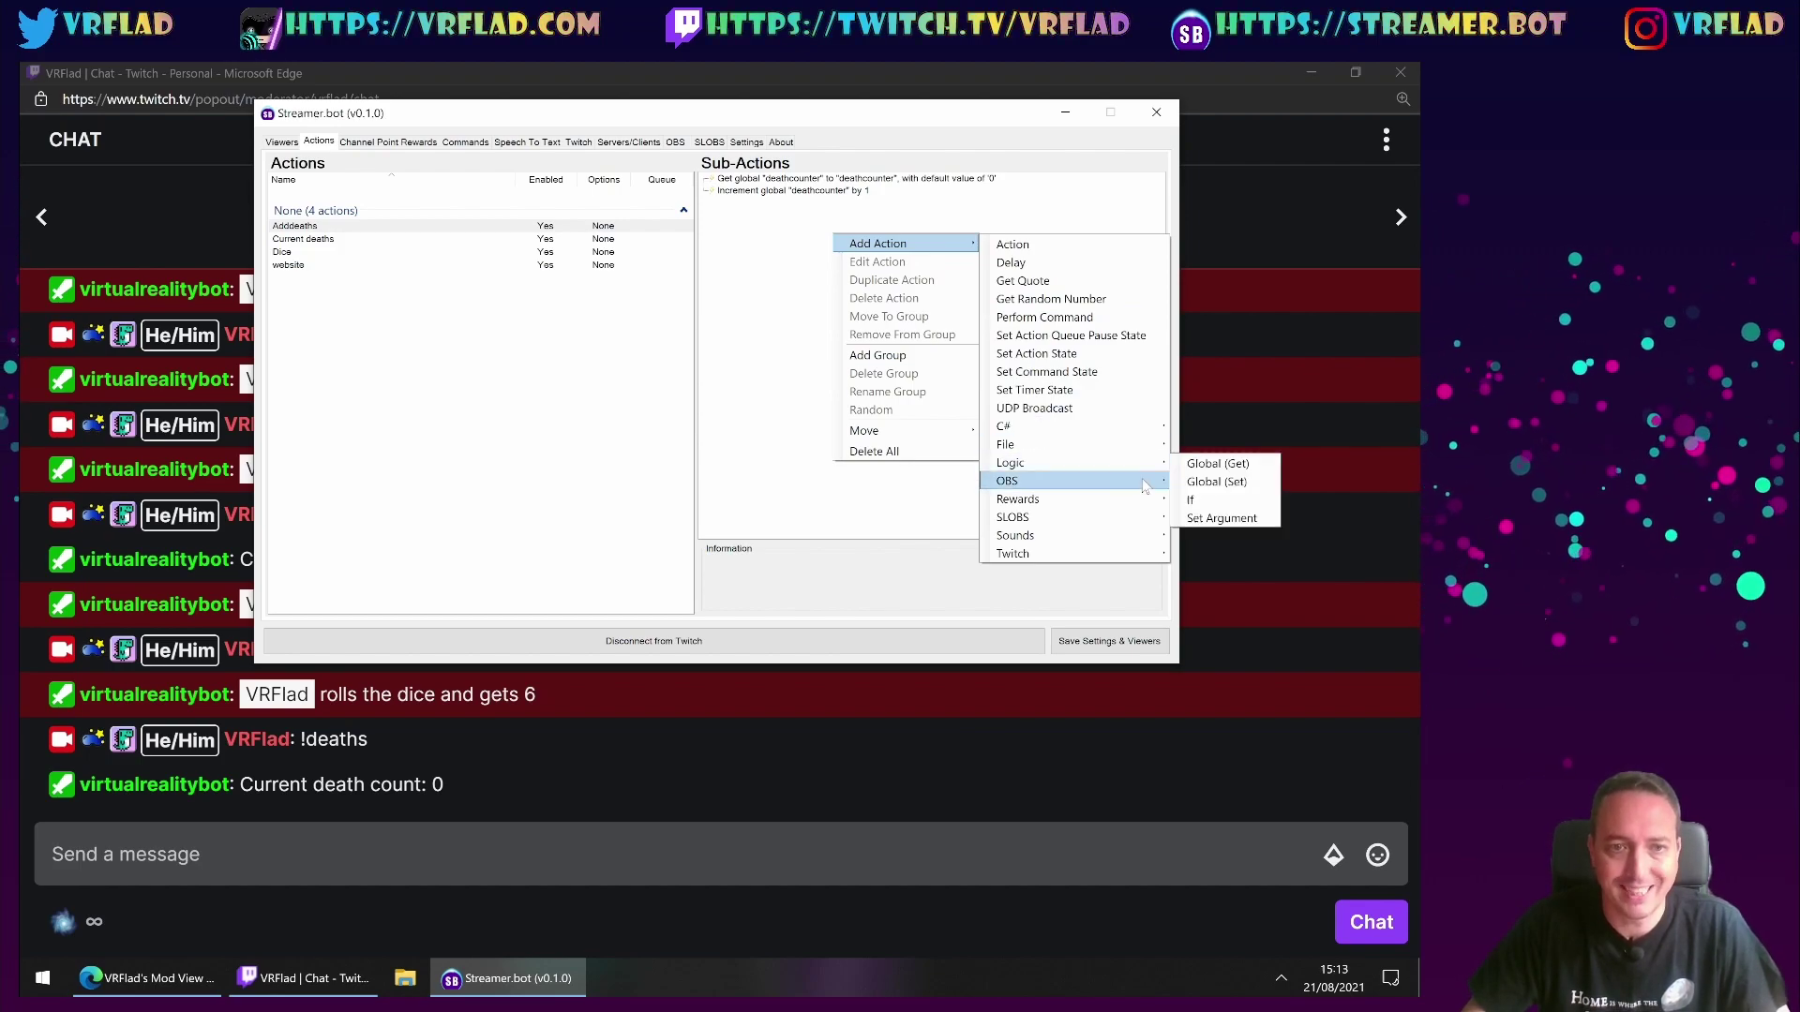
pyautogui.click(1200, 465)
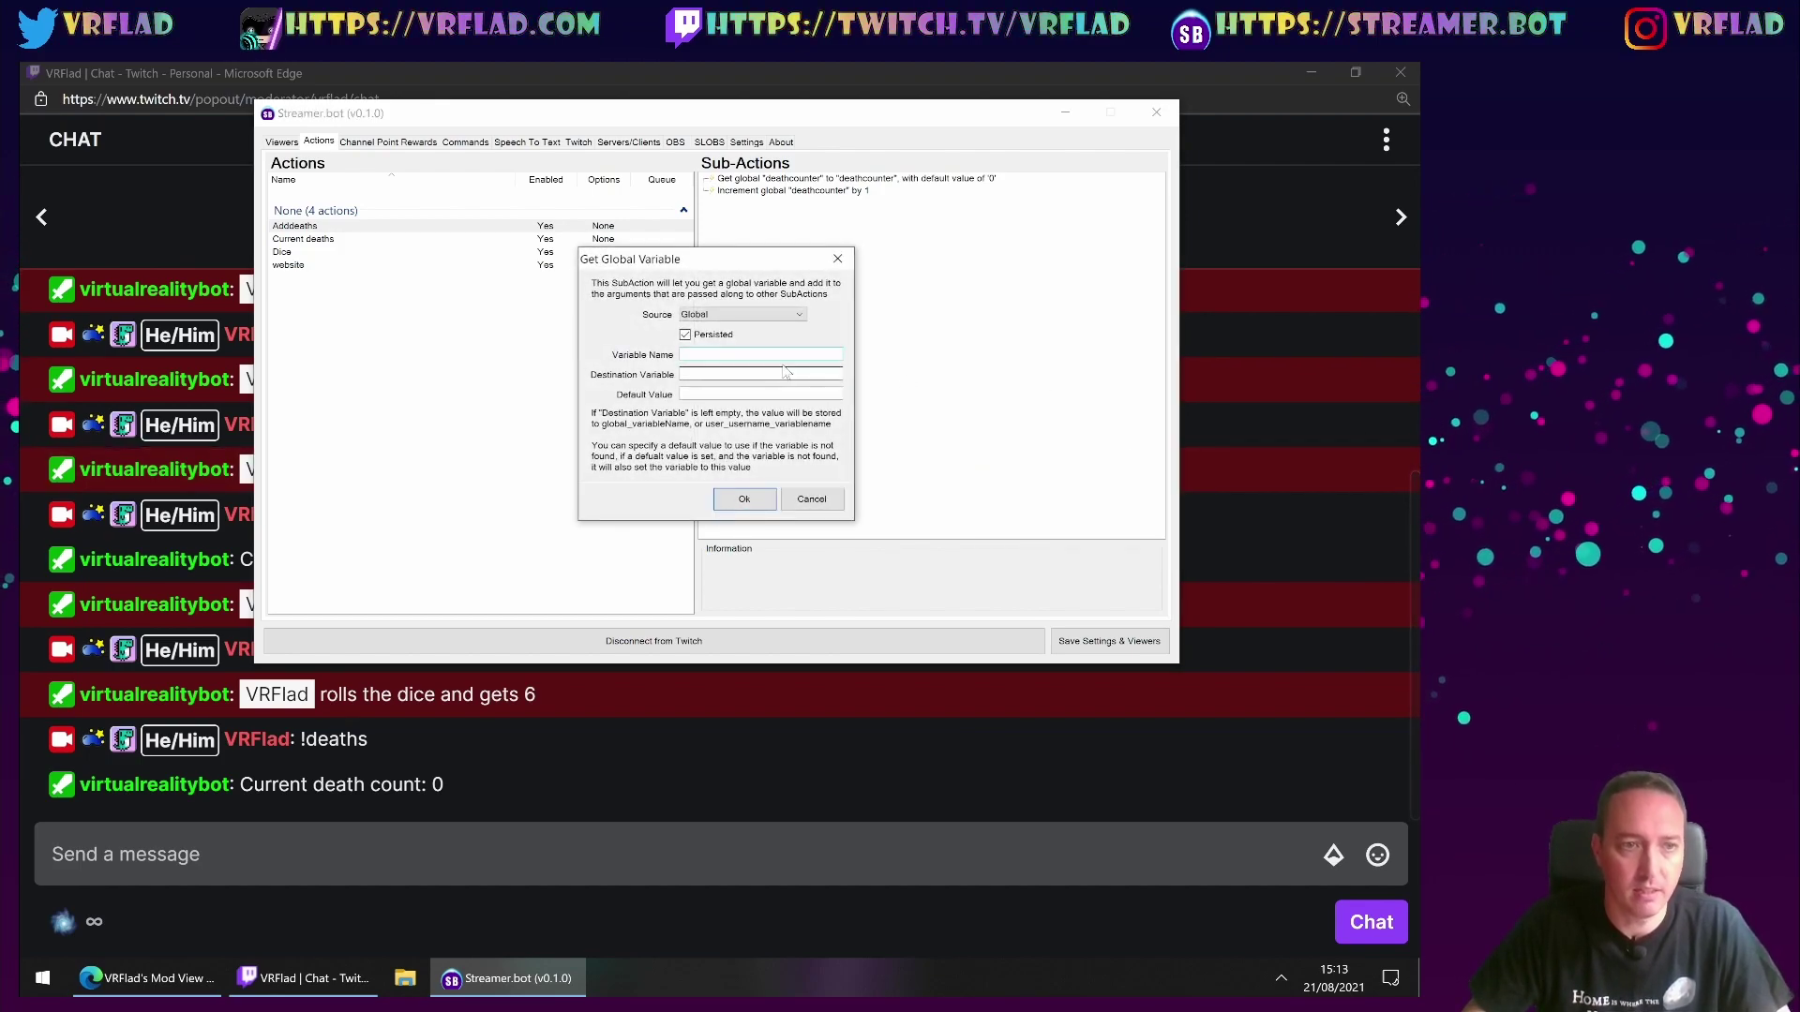
pyautogui.write('deathcounter')
pyautogui.click(746, 372)
pyautogui.write('deathcounter')
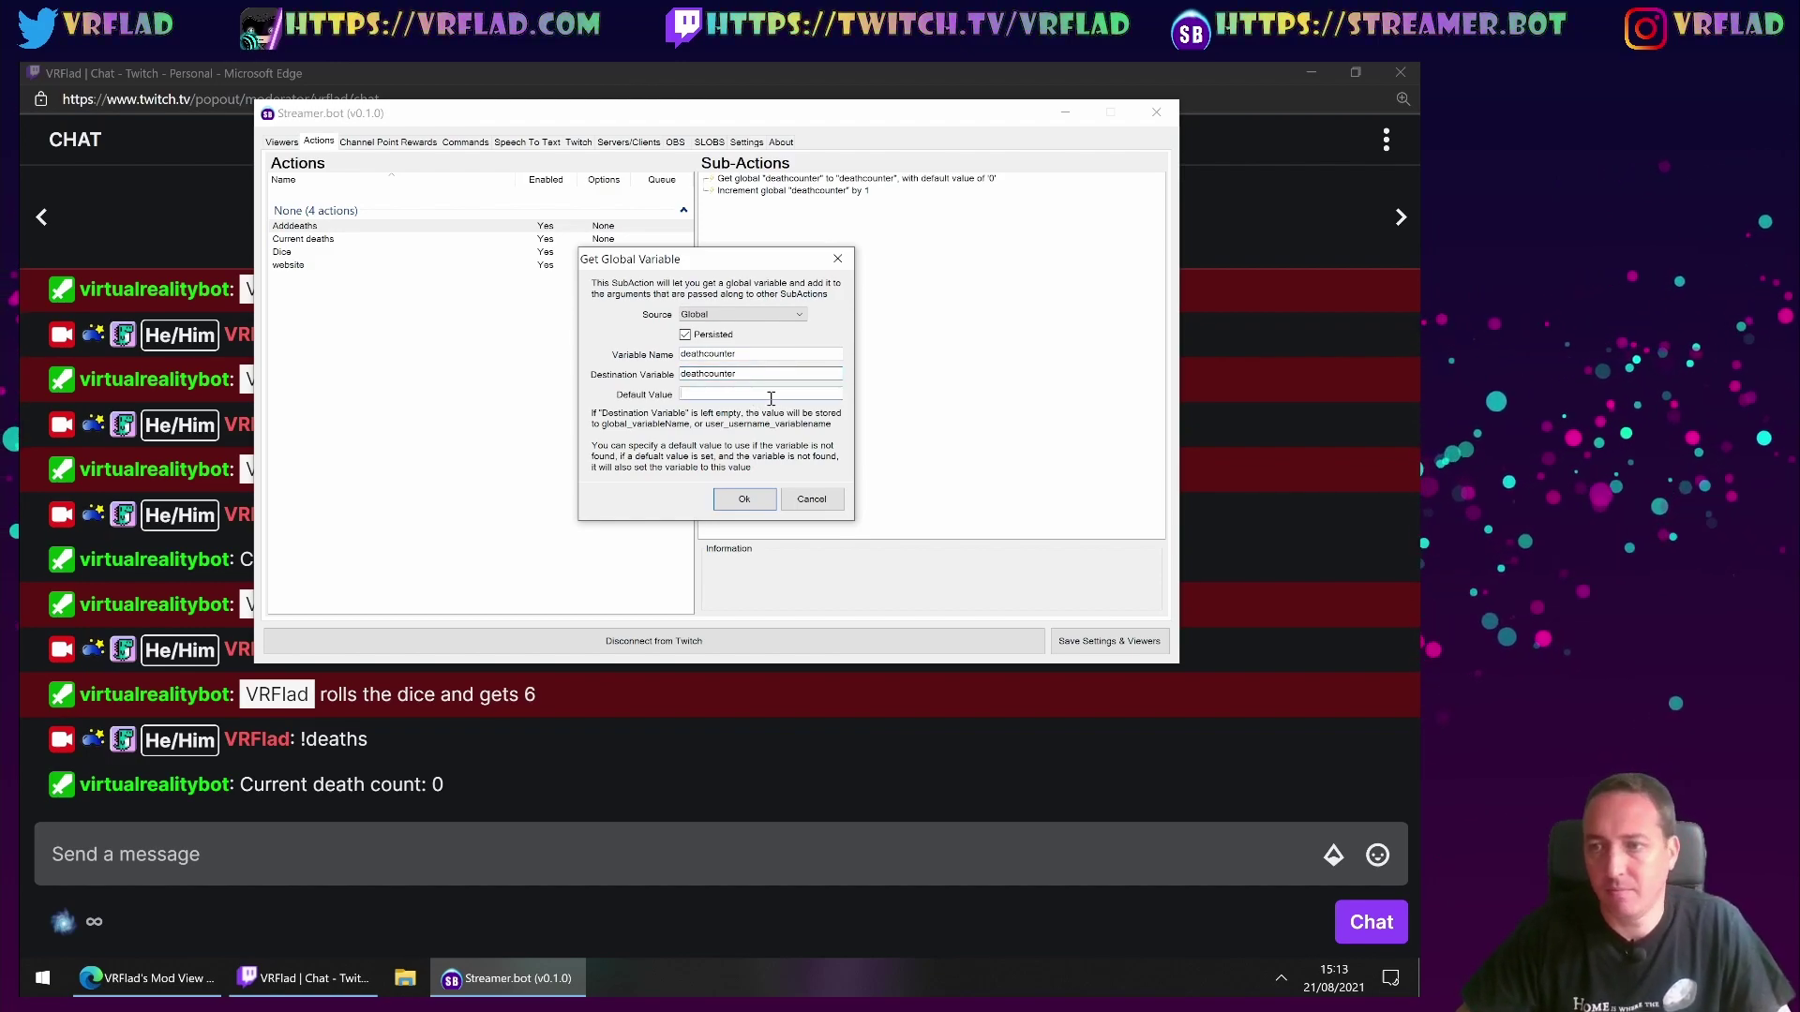
pyautogui.click(744, 499)
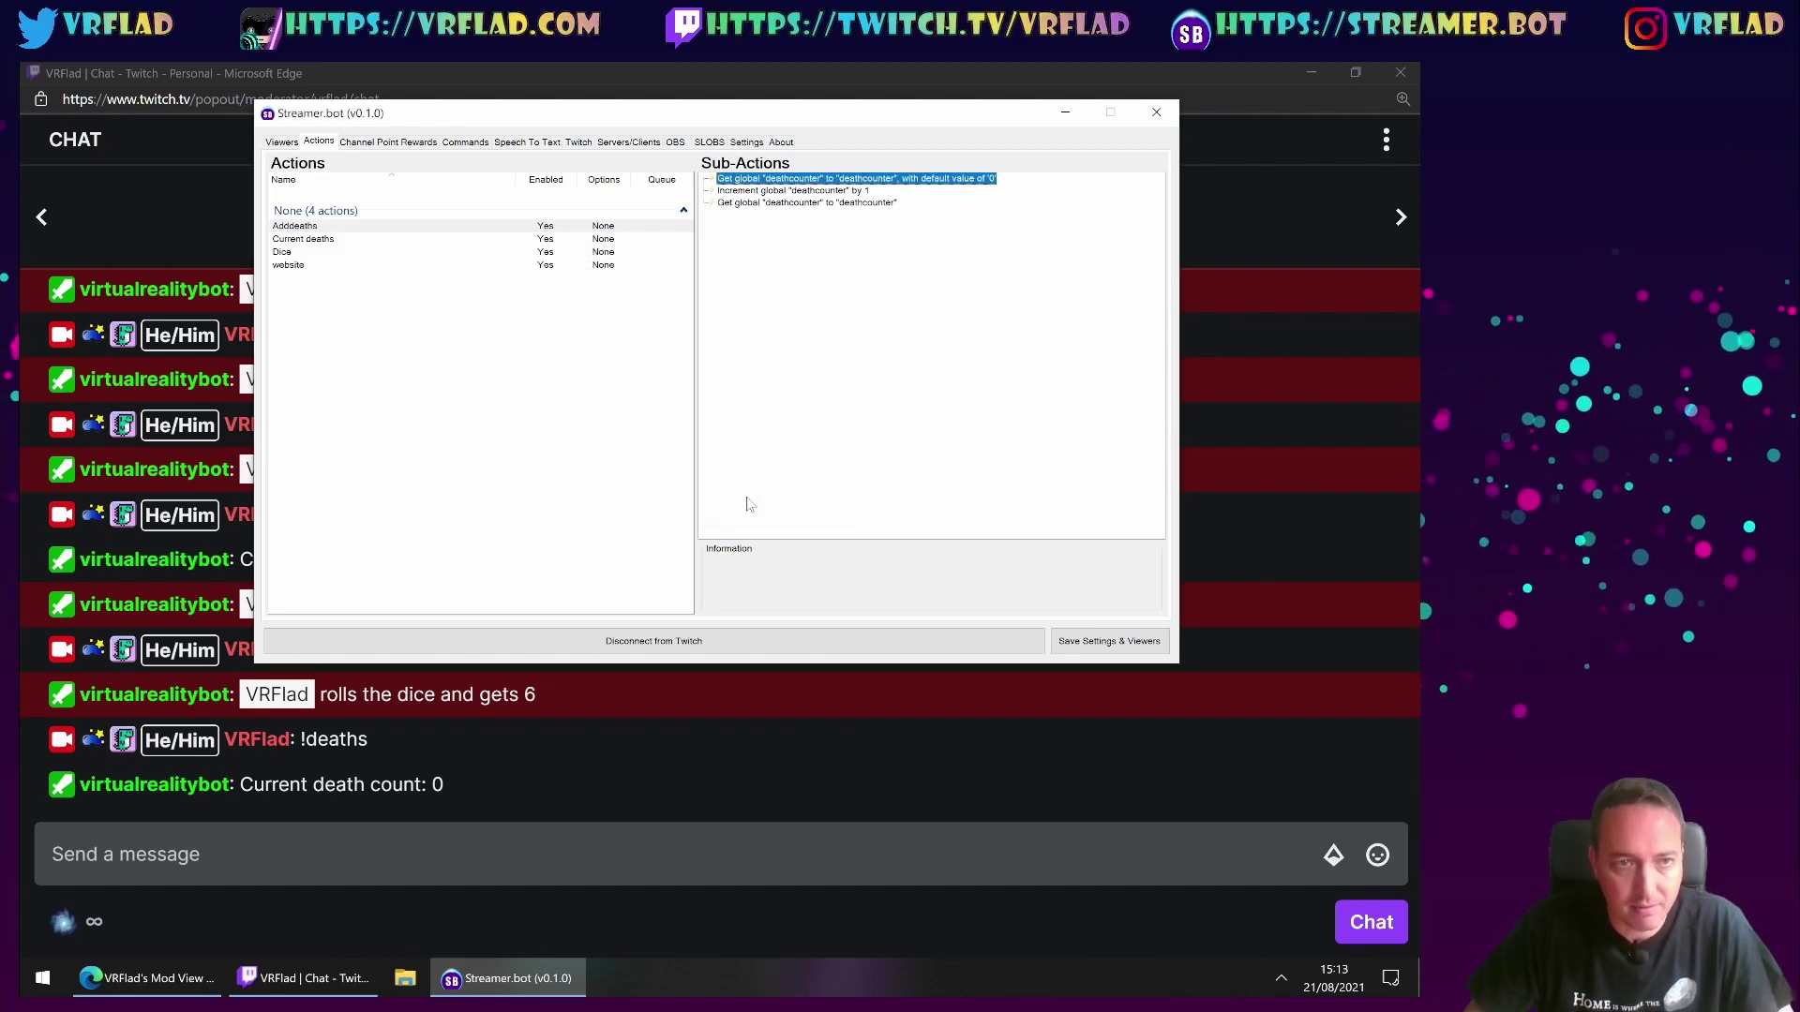
# - Add a Twitch channel message sub-action to Adddeaths reading "Death count increased to %deathcounter%"
pyautogui.rightClick(778, 227)
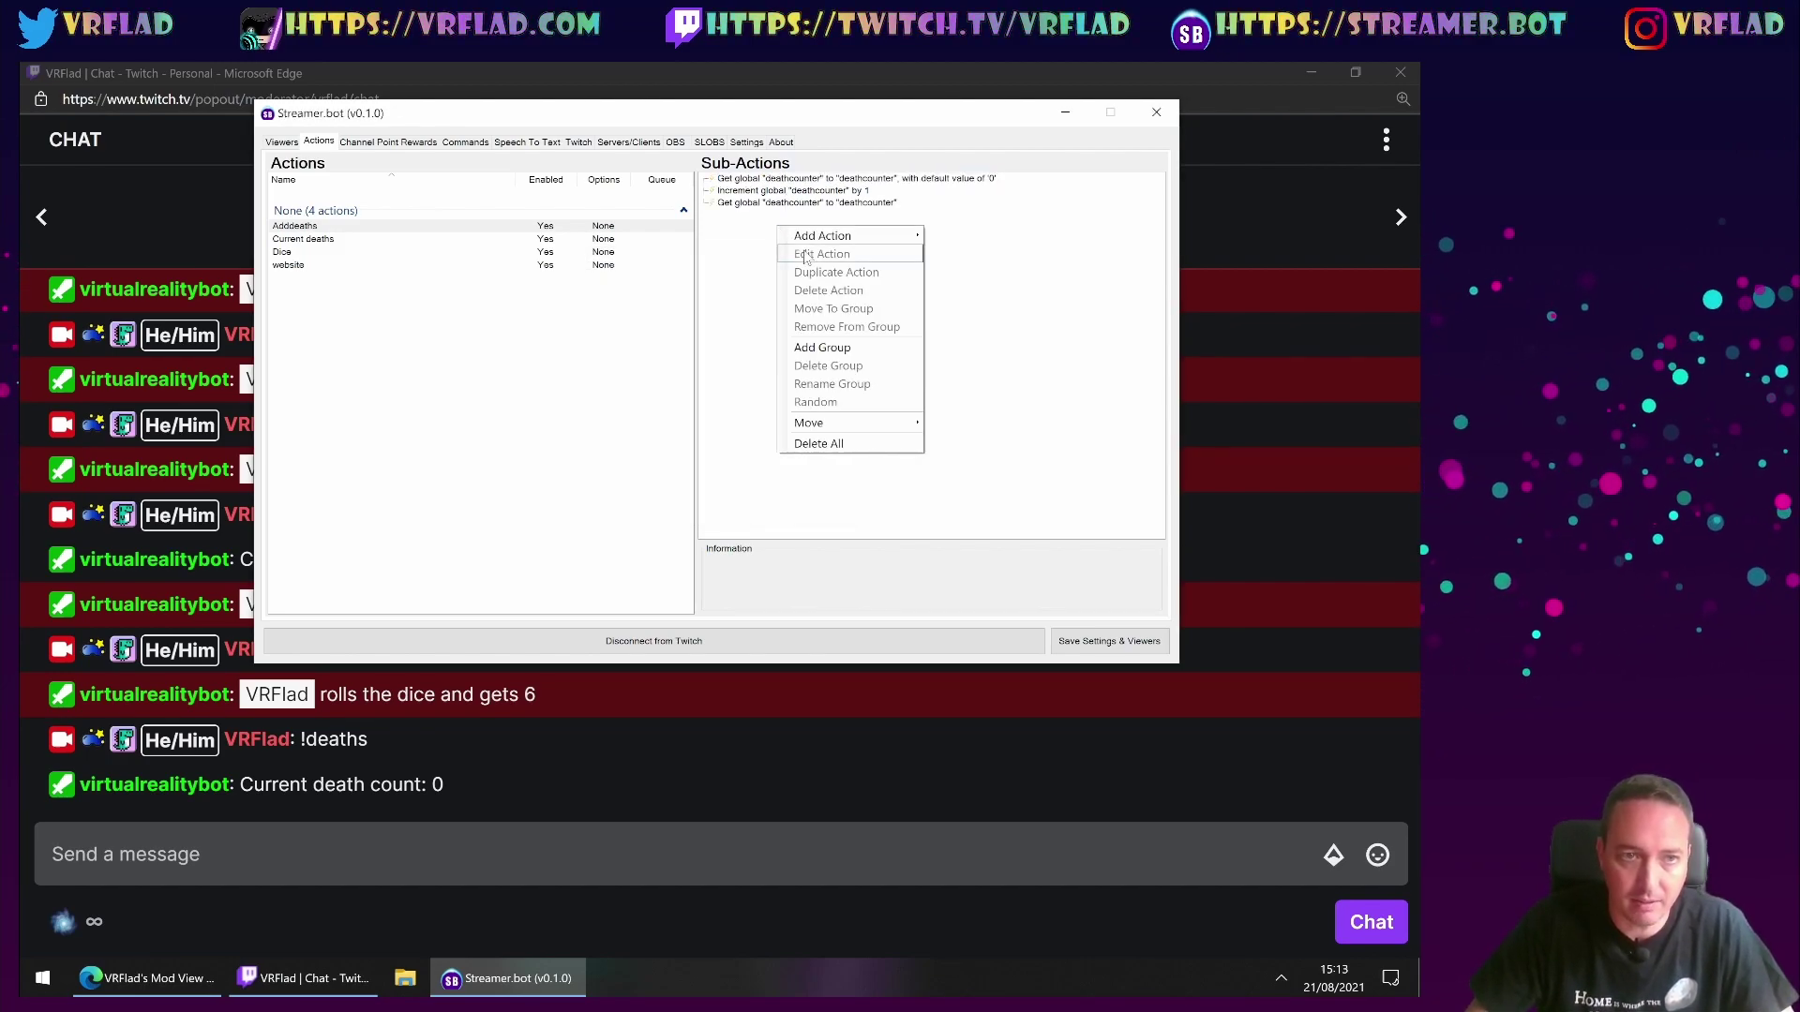
pyautogui.moveTo(825, 236)
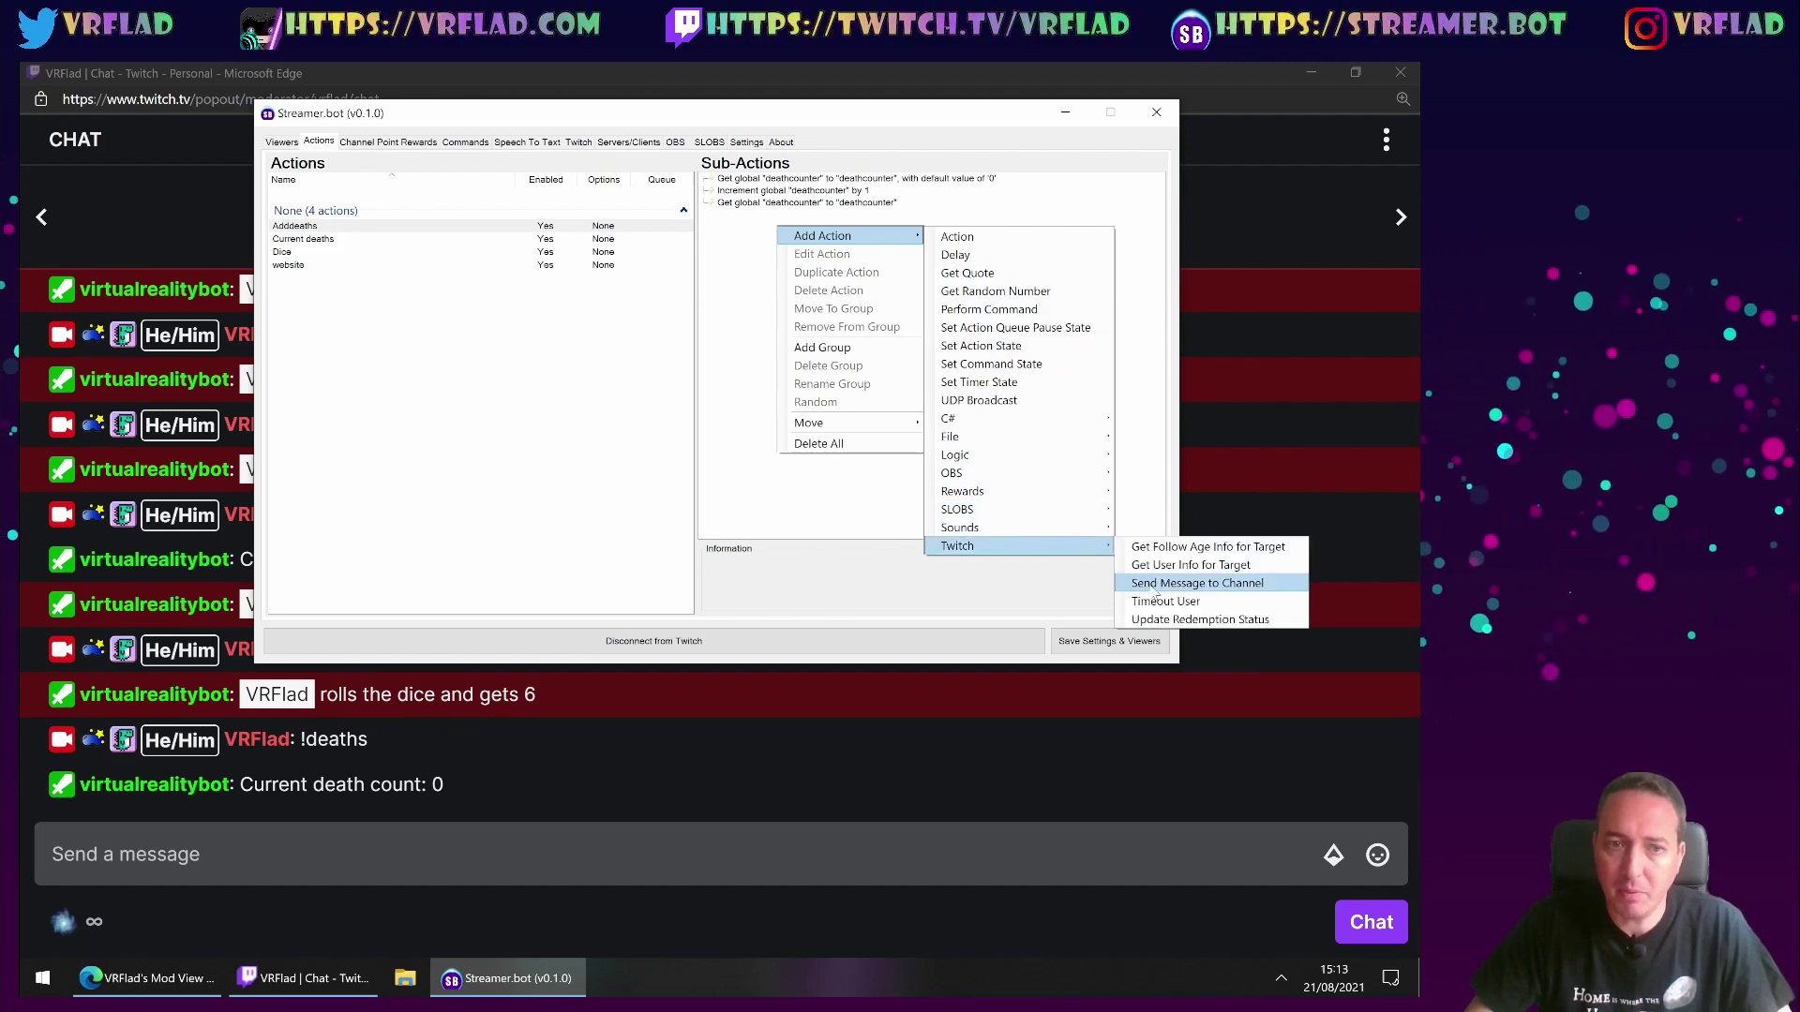
pyautogui.click(1156, 588)
pyautogui.write('D')
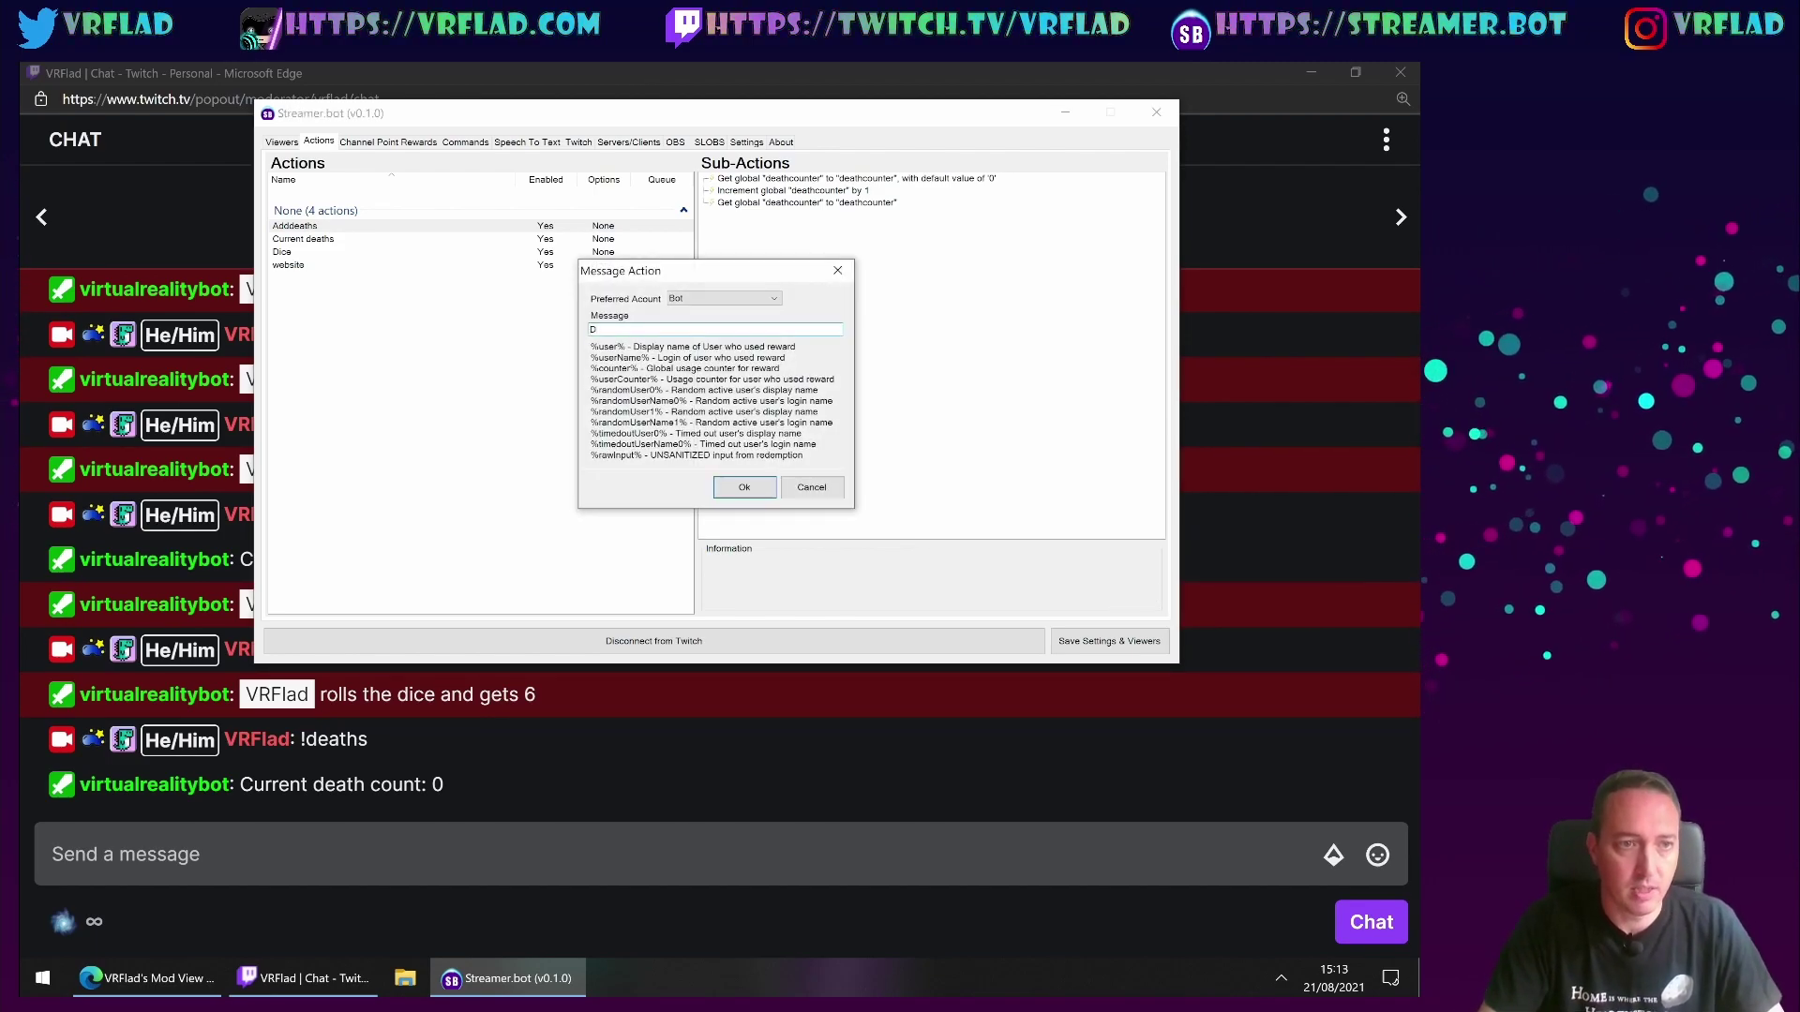
pyautogui.write('eath count i')
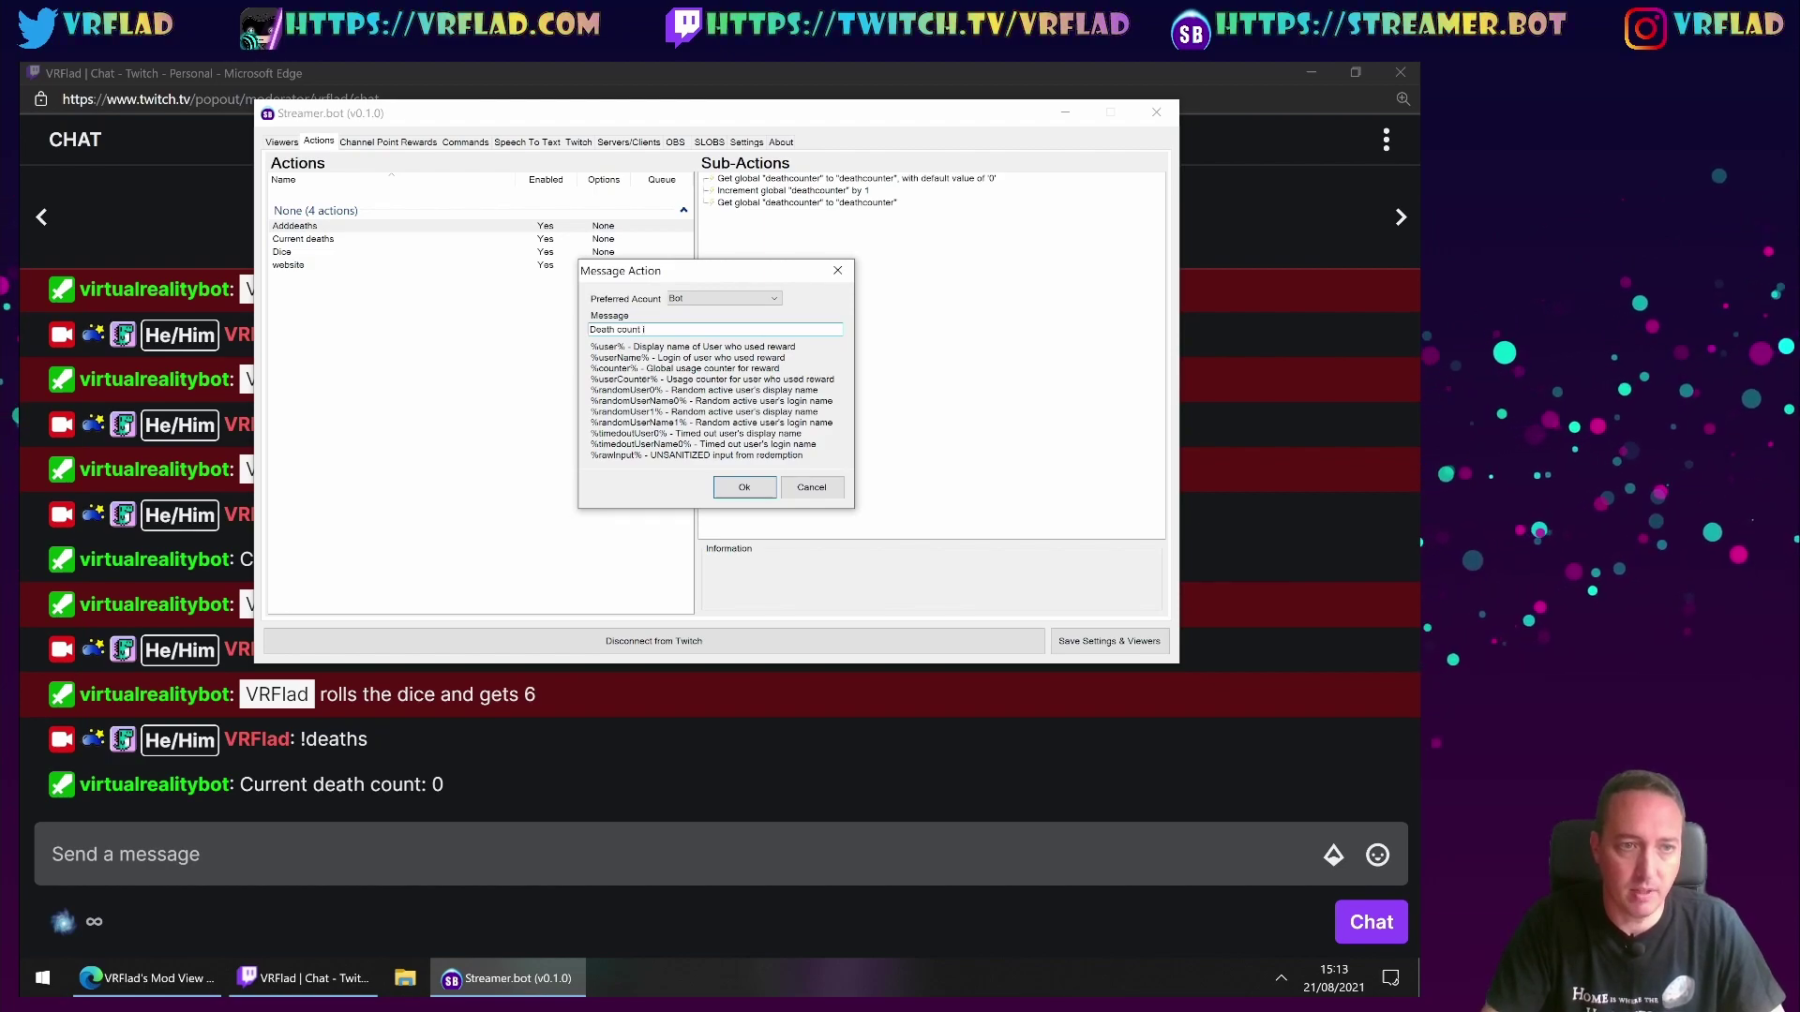
pyautogui.write('ncrea')
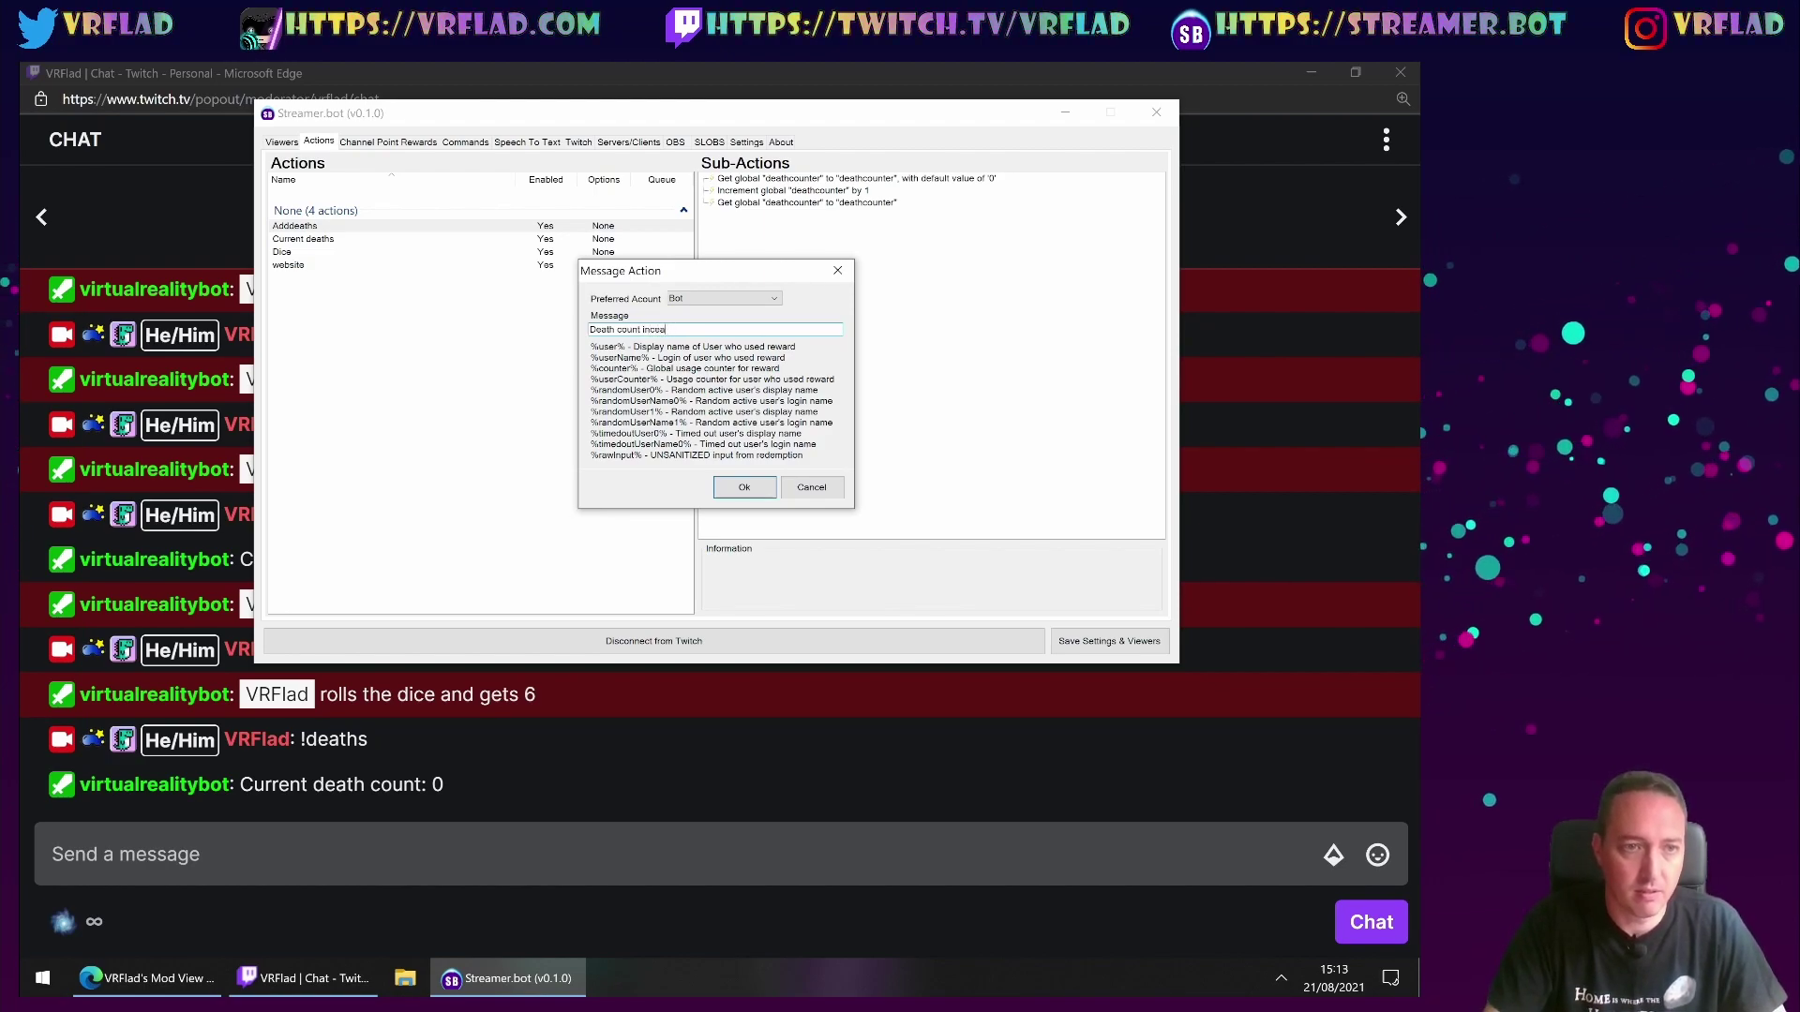
pyautogui.press('BackSpace')
pyautogui.press('BackSpace')
pyautogui.write('reased to')
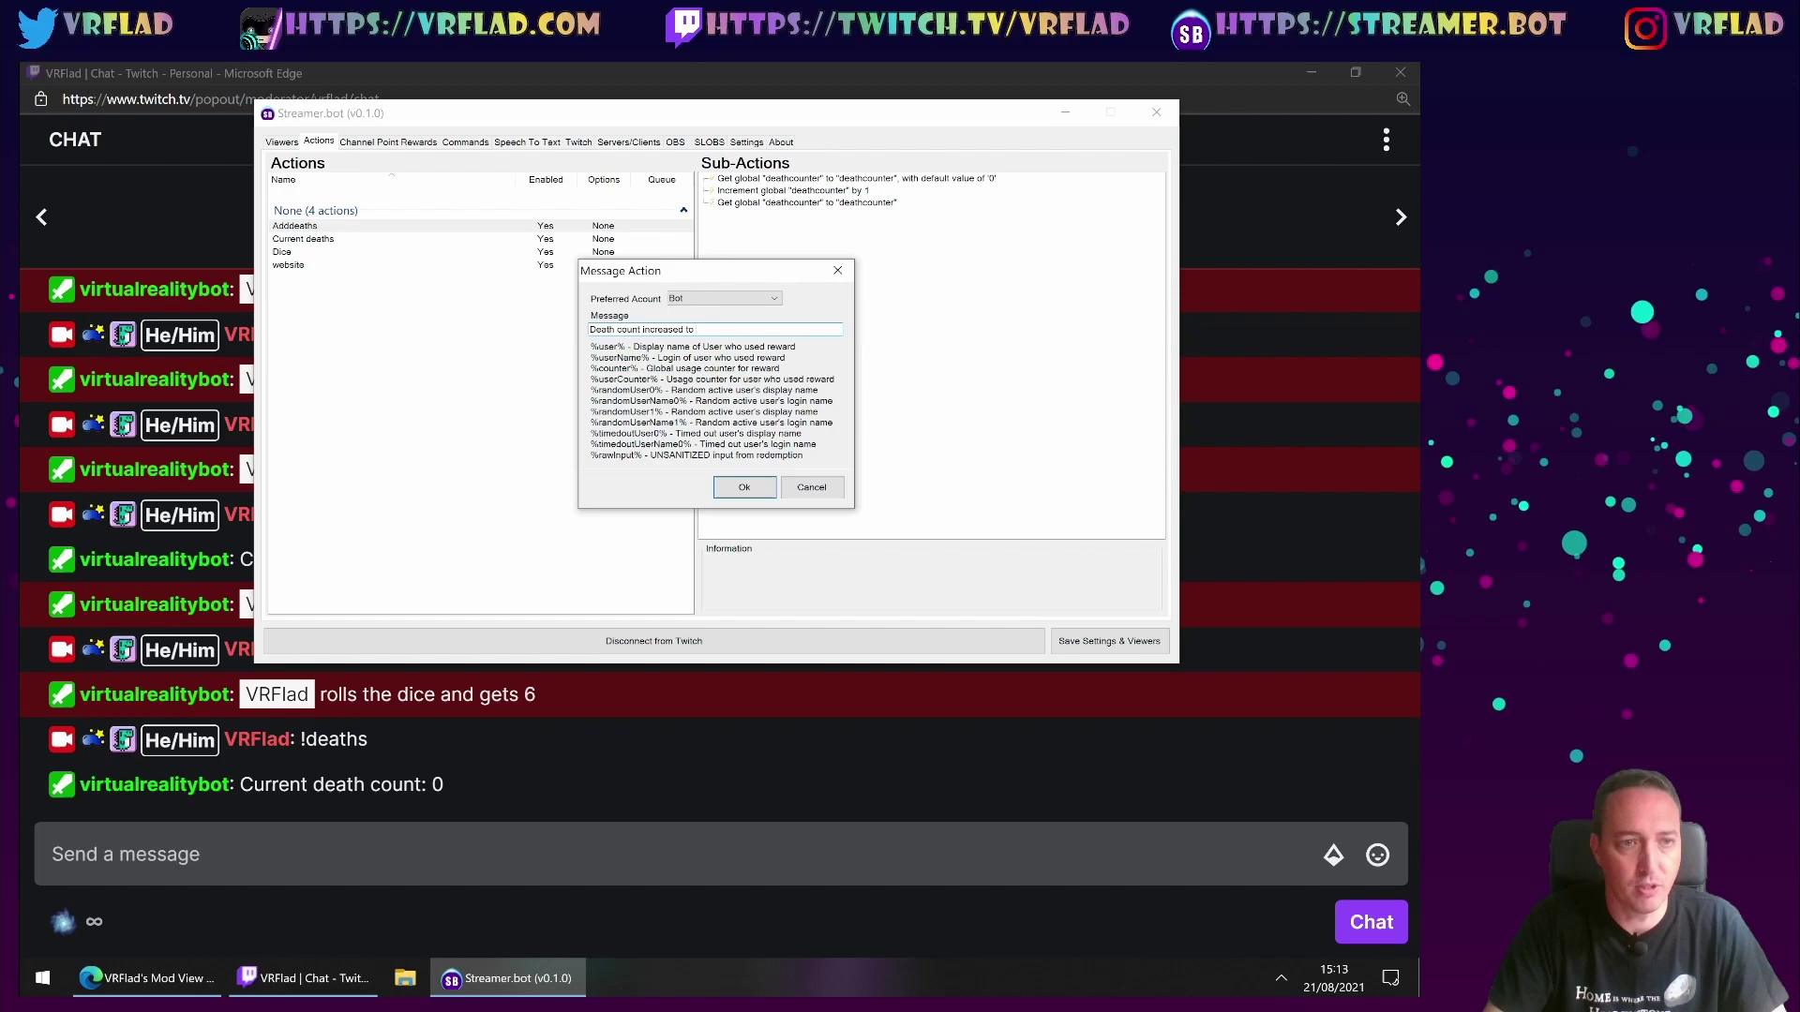
pyautogui.write(' %deathcounter')
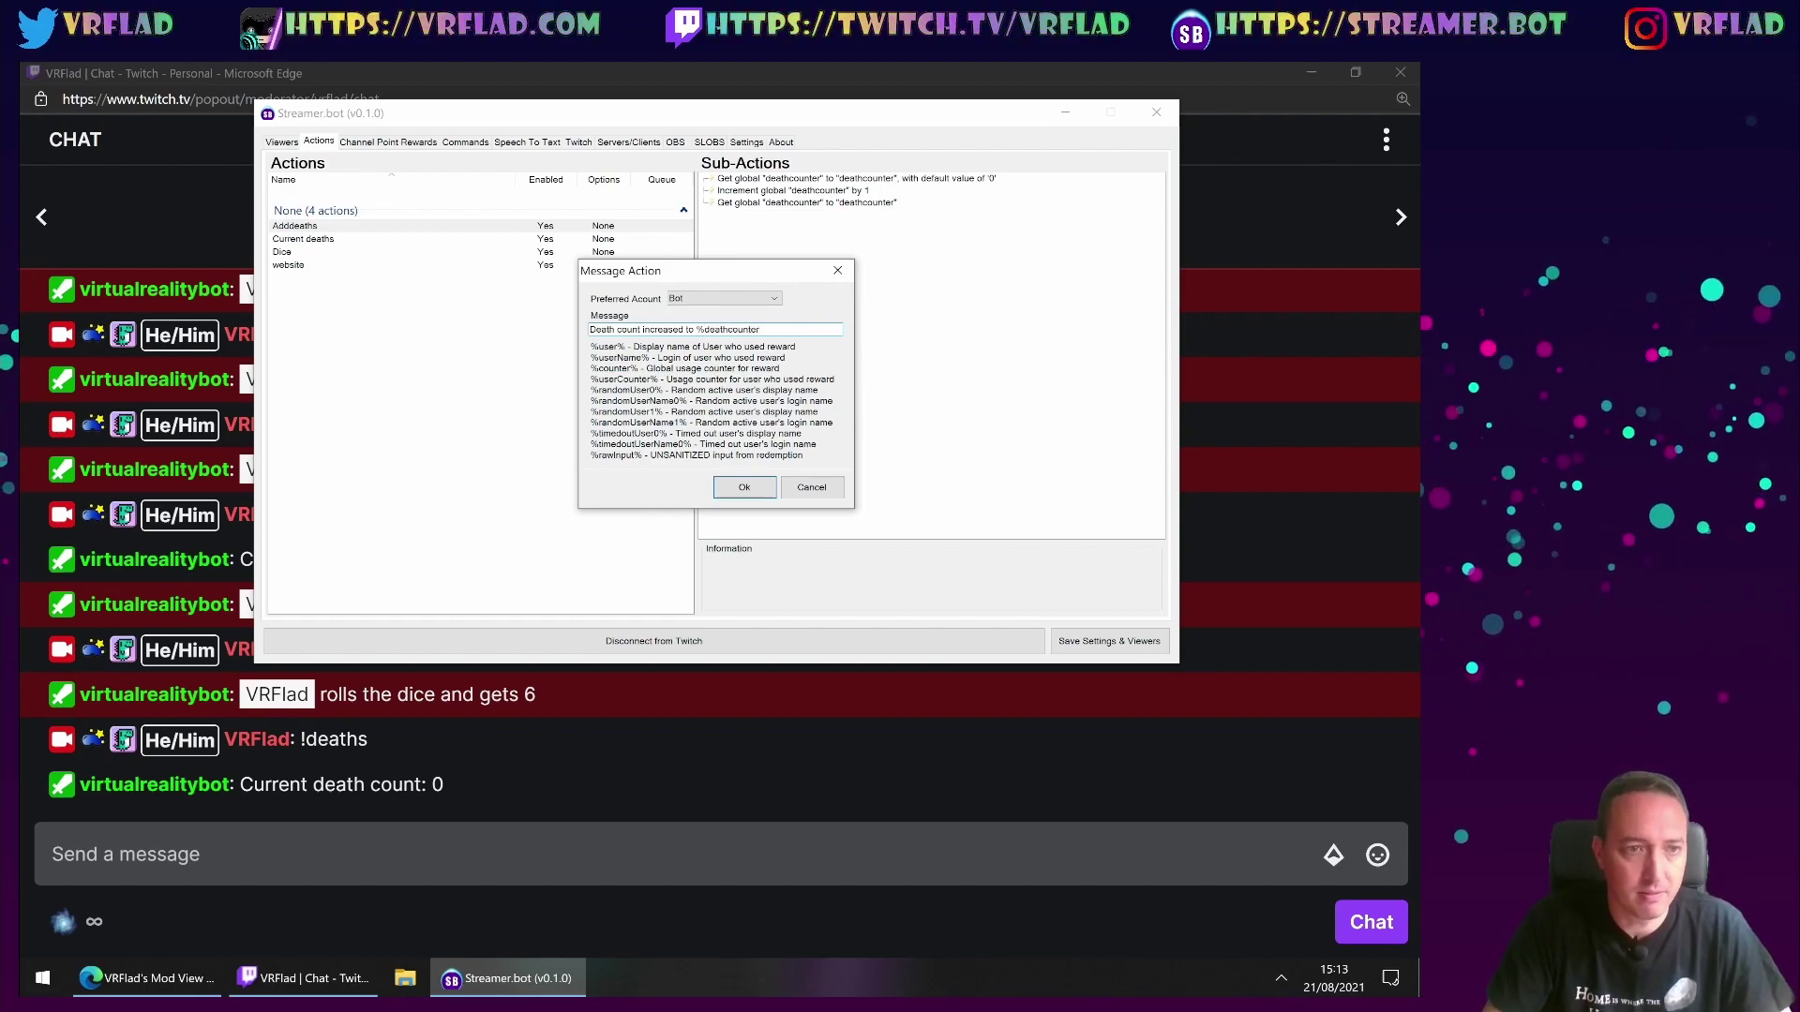
pyautogui.write('%')
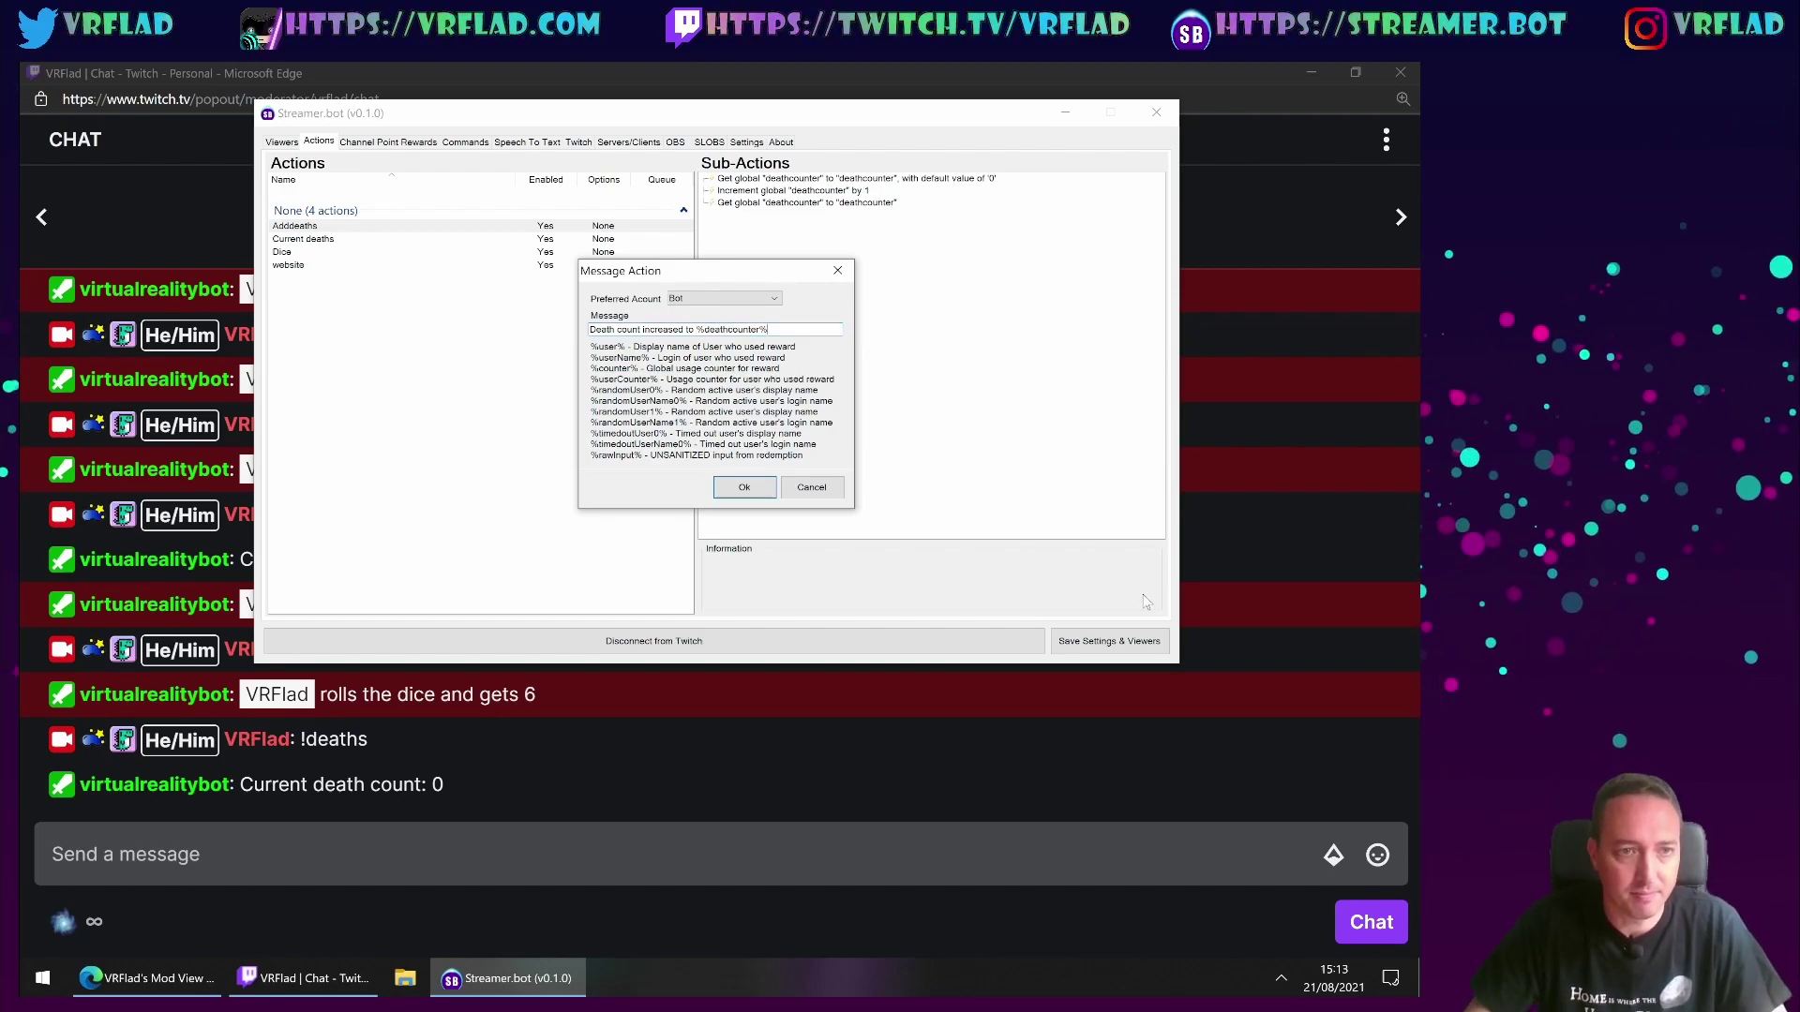
pyautogui.click(745, 487)
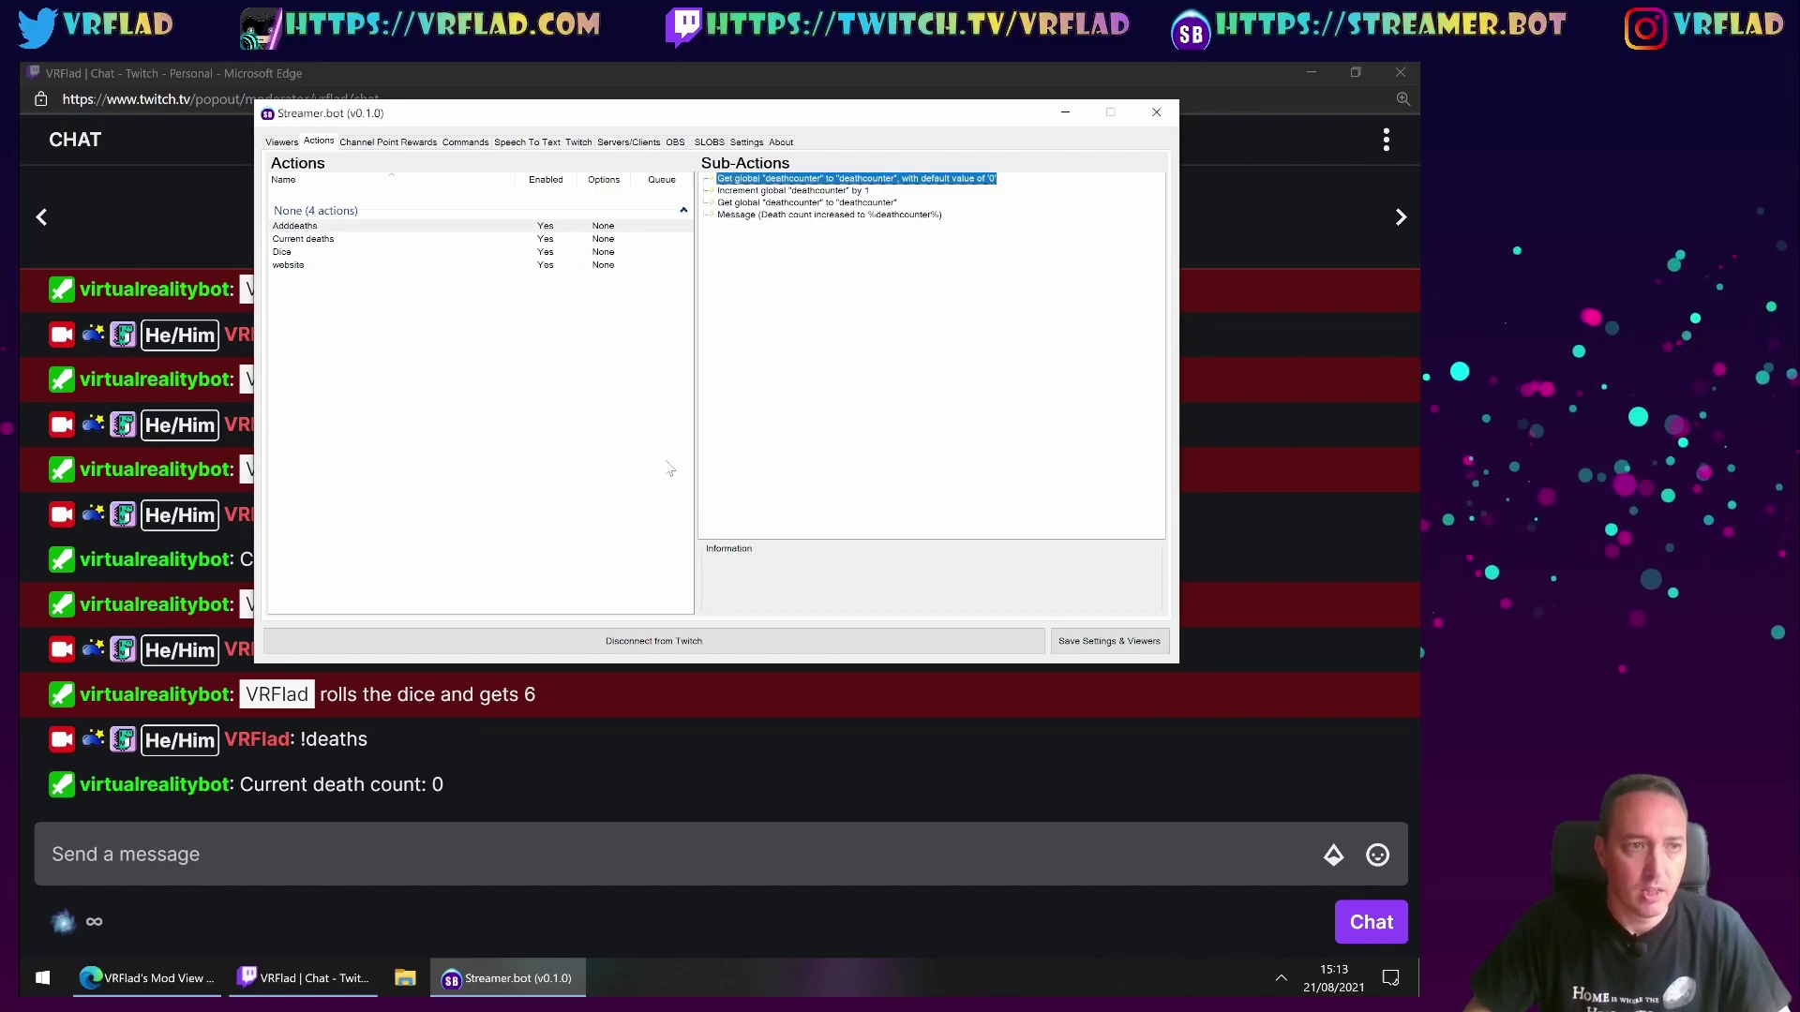
# - Duplicate the Adddeaths action
pyautogui.click(344, 226)
pyautogui.rightClick(332, 228)
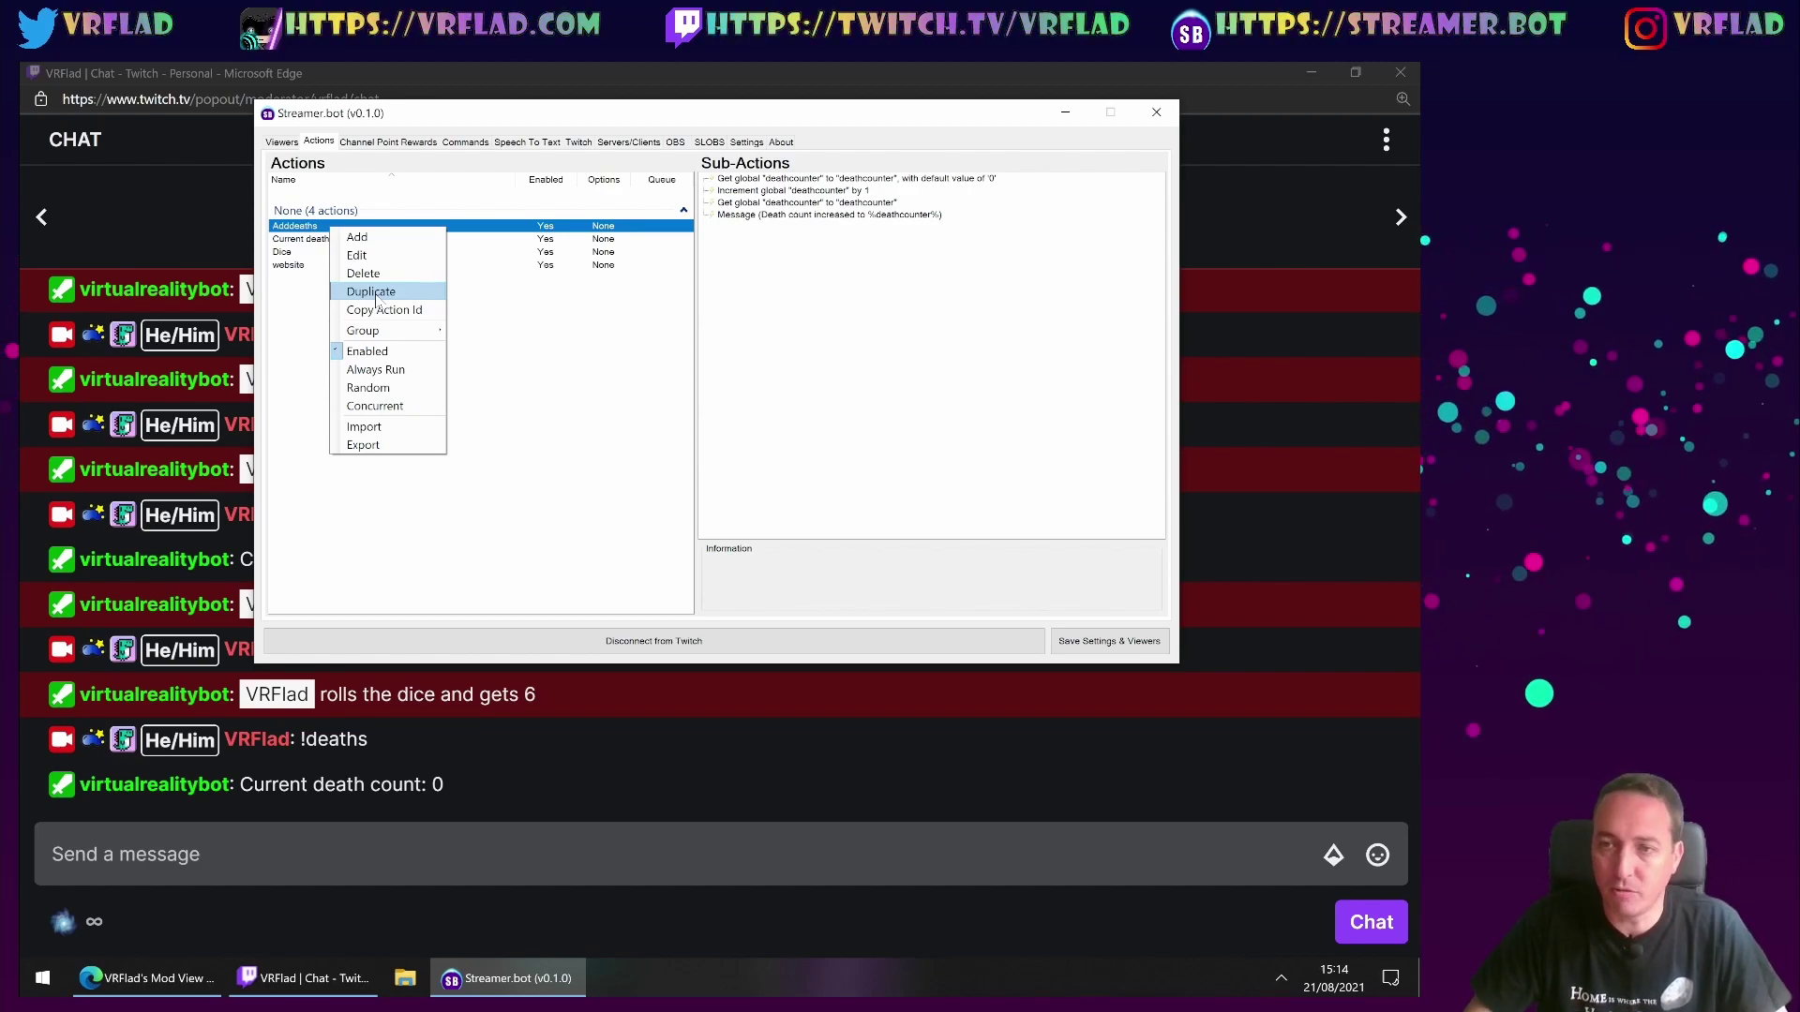
pyautogui.click(375, 293)
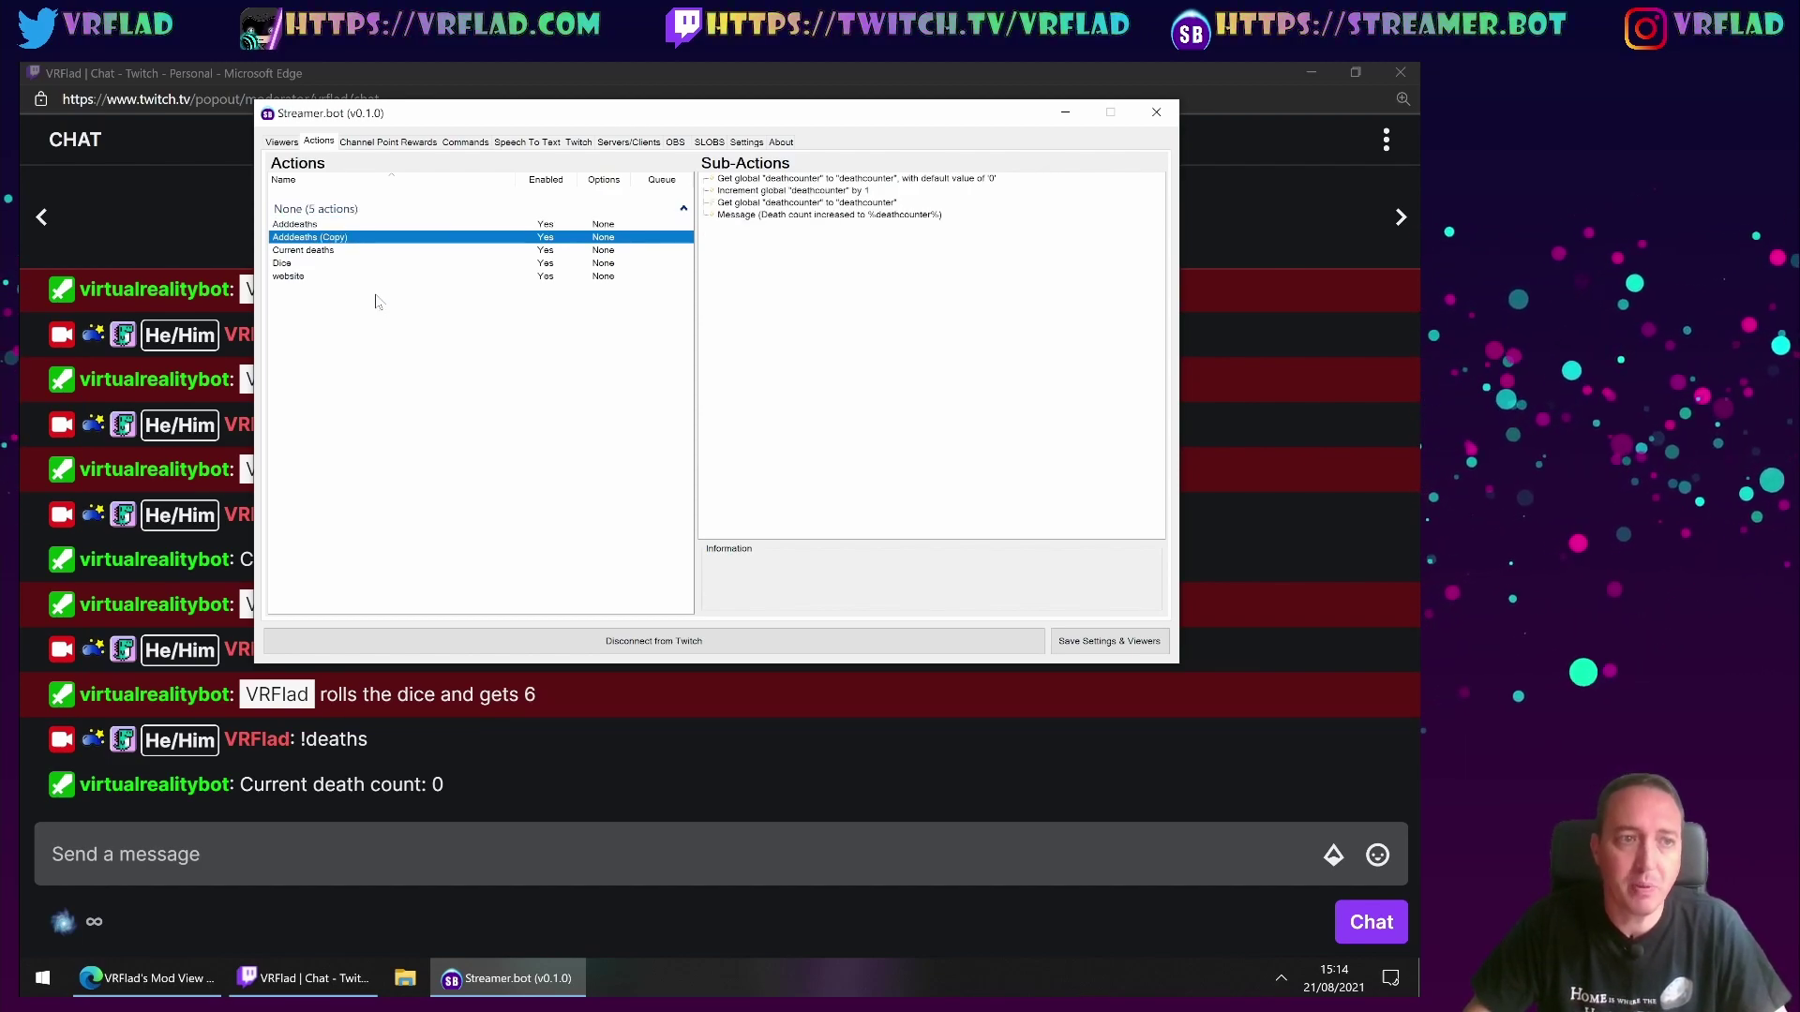
# - Rename the duplicated Adddeaths action as "remdeath"
pyautogui.rightClick(325, 239)
pyautogui.click(364, 265)
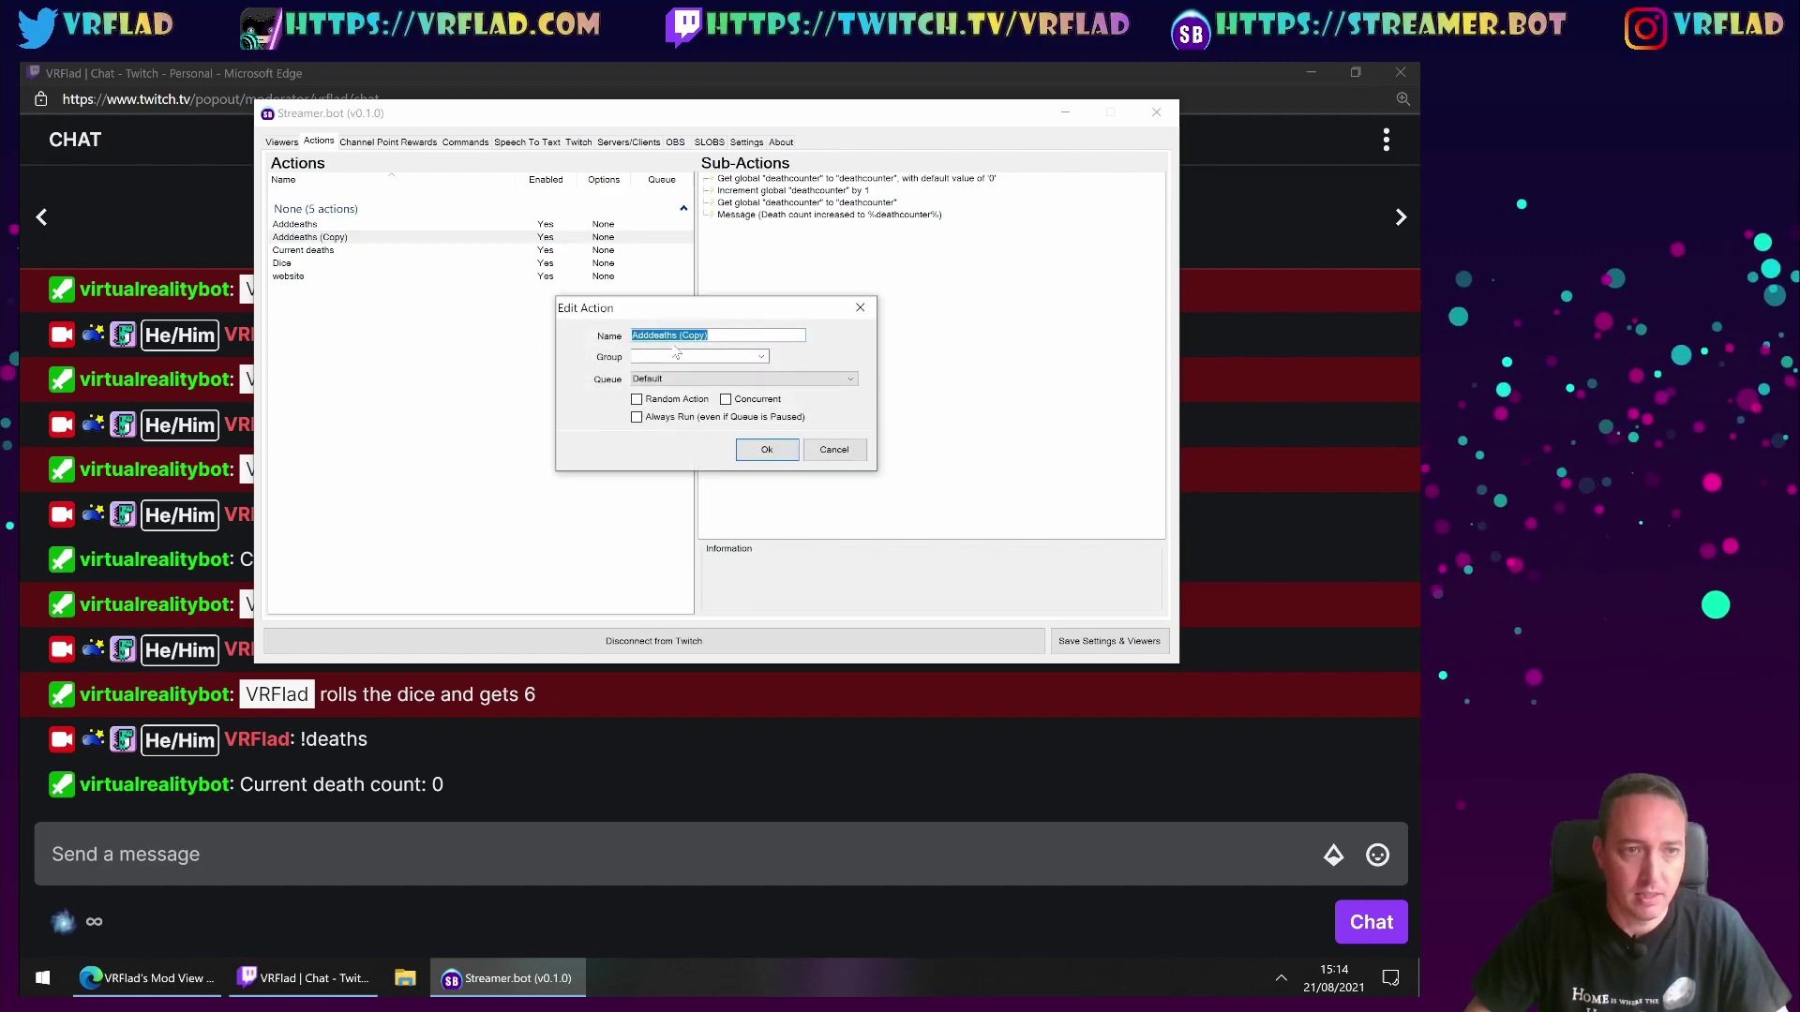
pyautogui.click(702, 336)
pyautogui.moveTo(690, 335); pyautogui.dragTo(630, 335)
pyautogui.write('rem')
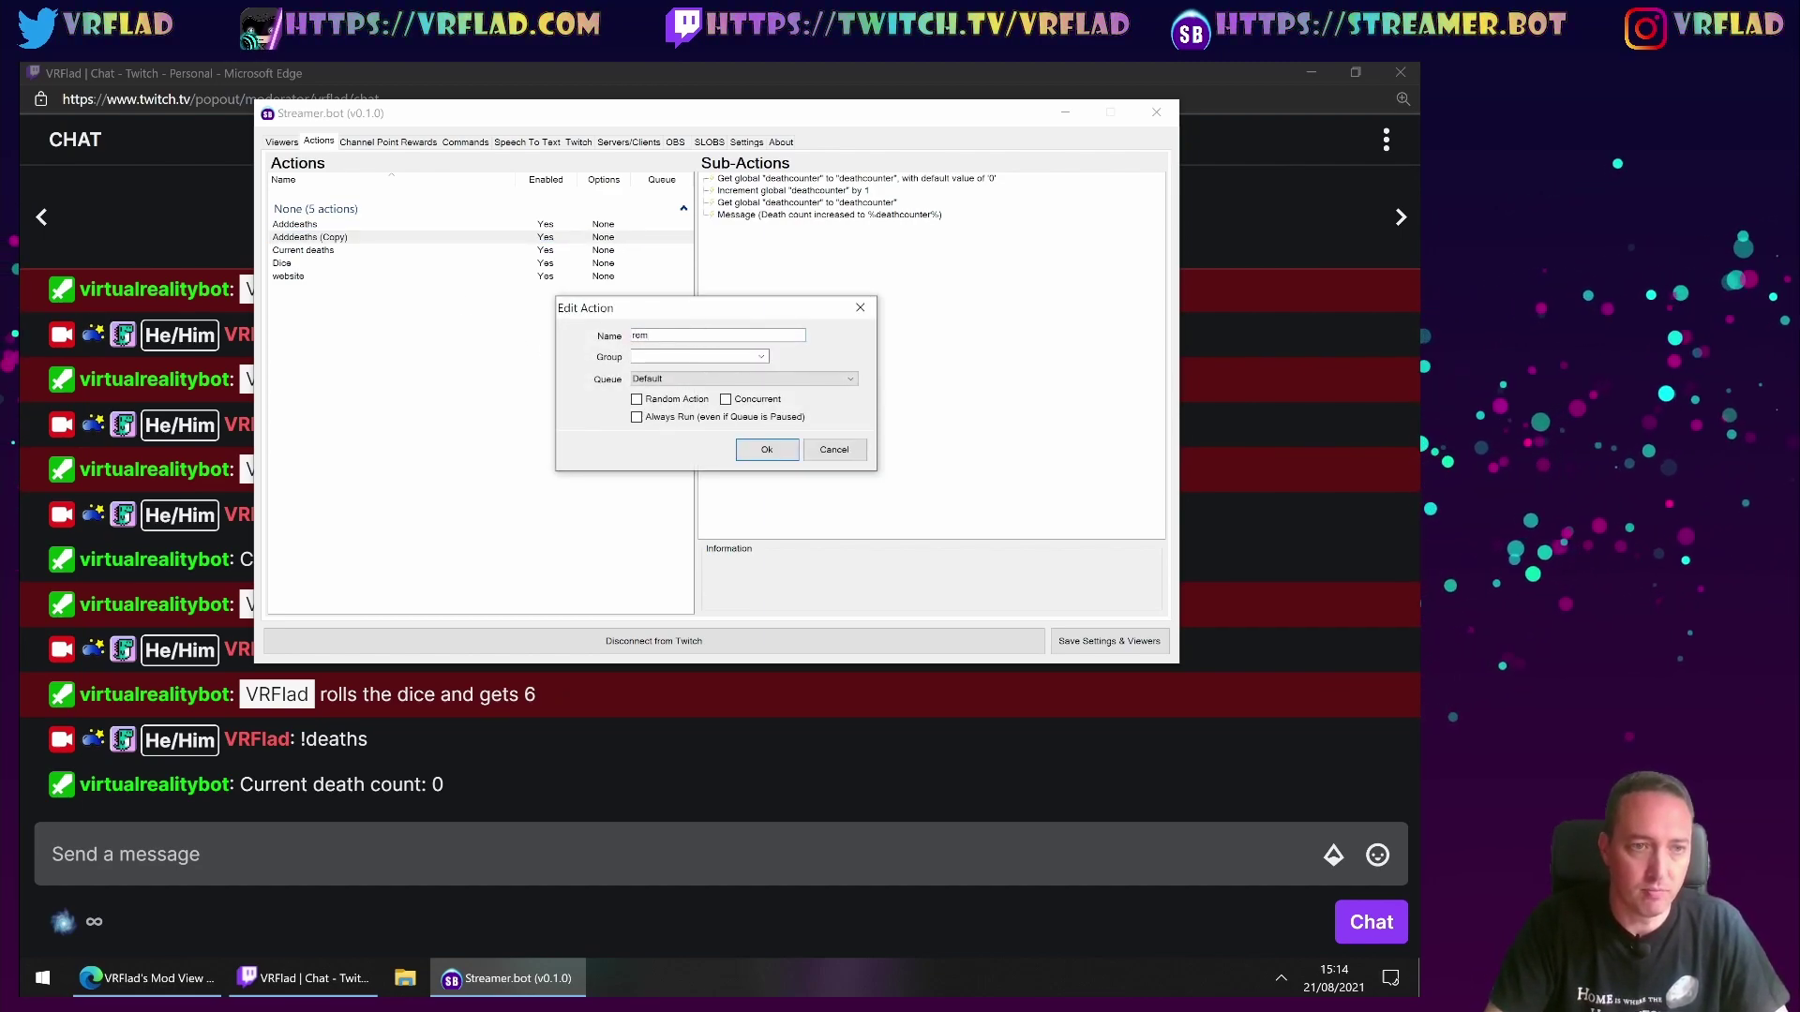
pyautogui.write('death')
pyautogui.press('Return')
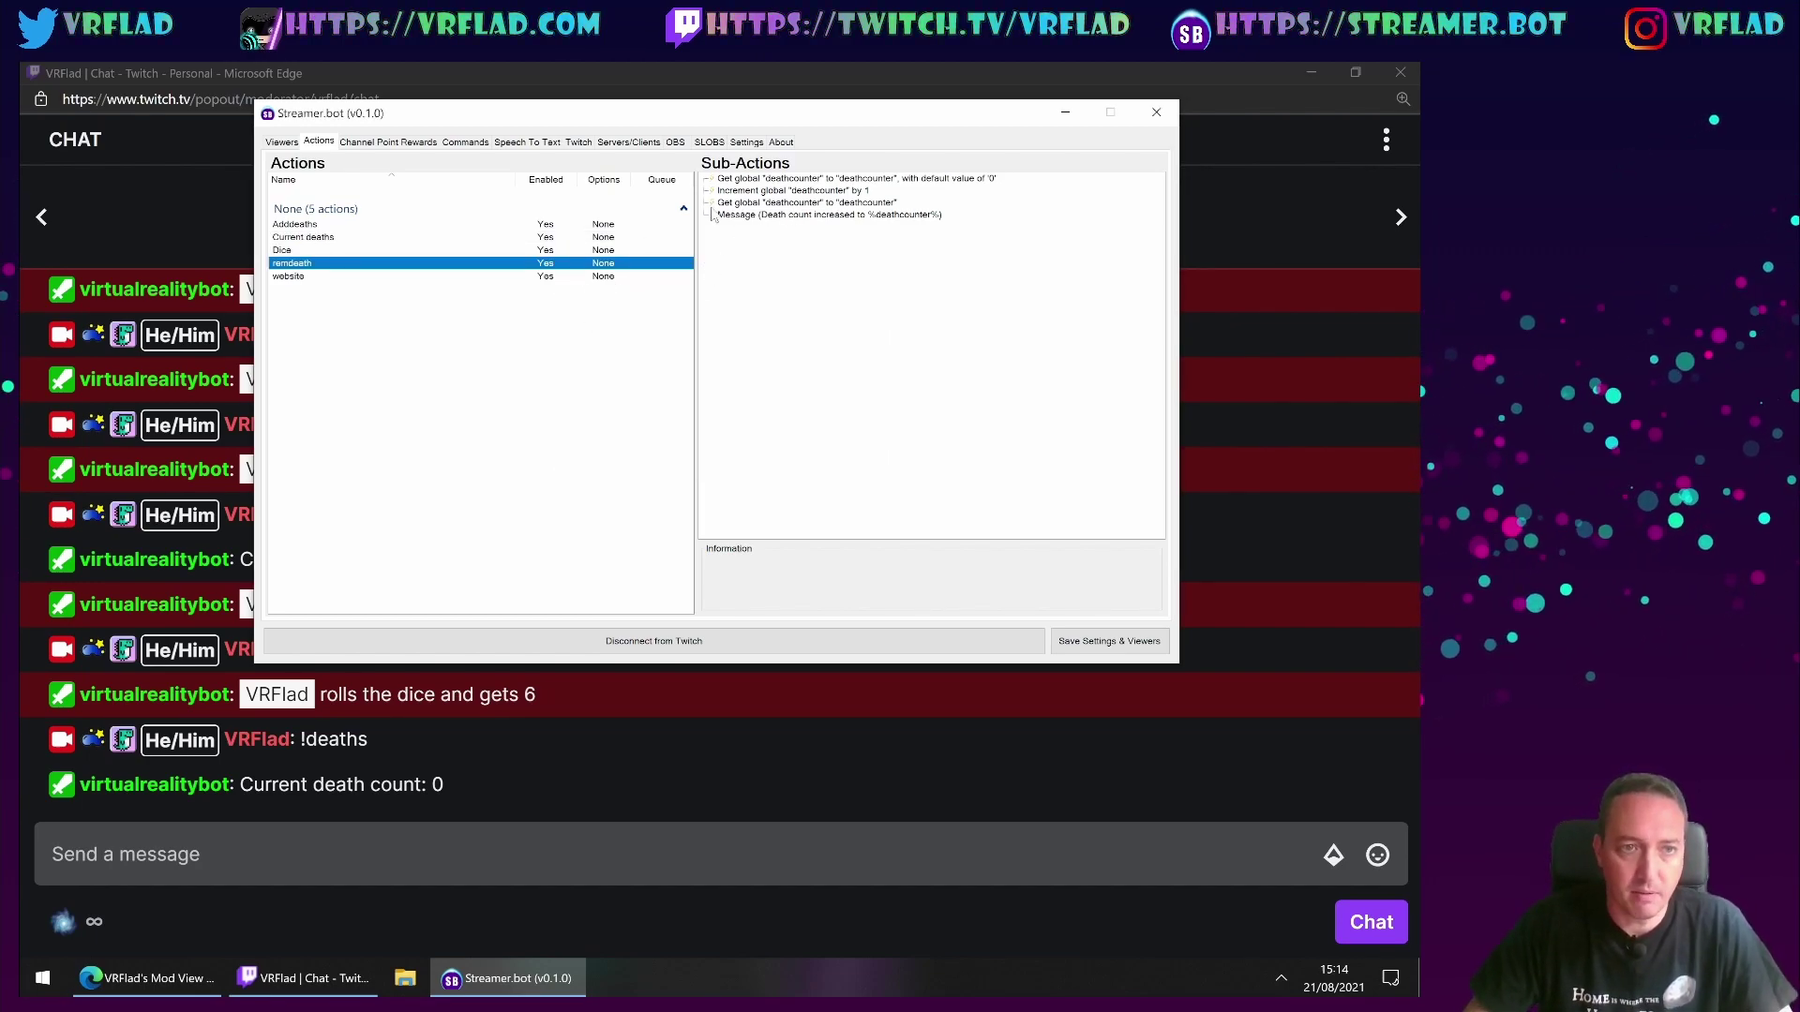
# - Set the increment amount of the "deathcounter" global in remdeath to -1
pyautogui.click(764, 179)
pyautogui.click(774, 191)
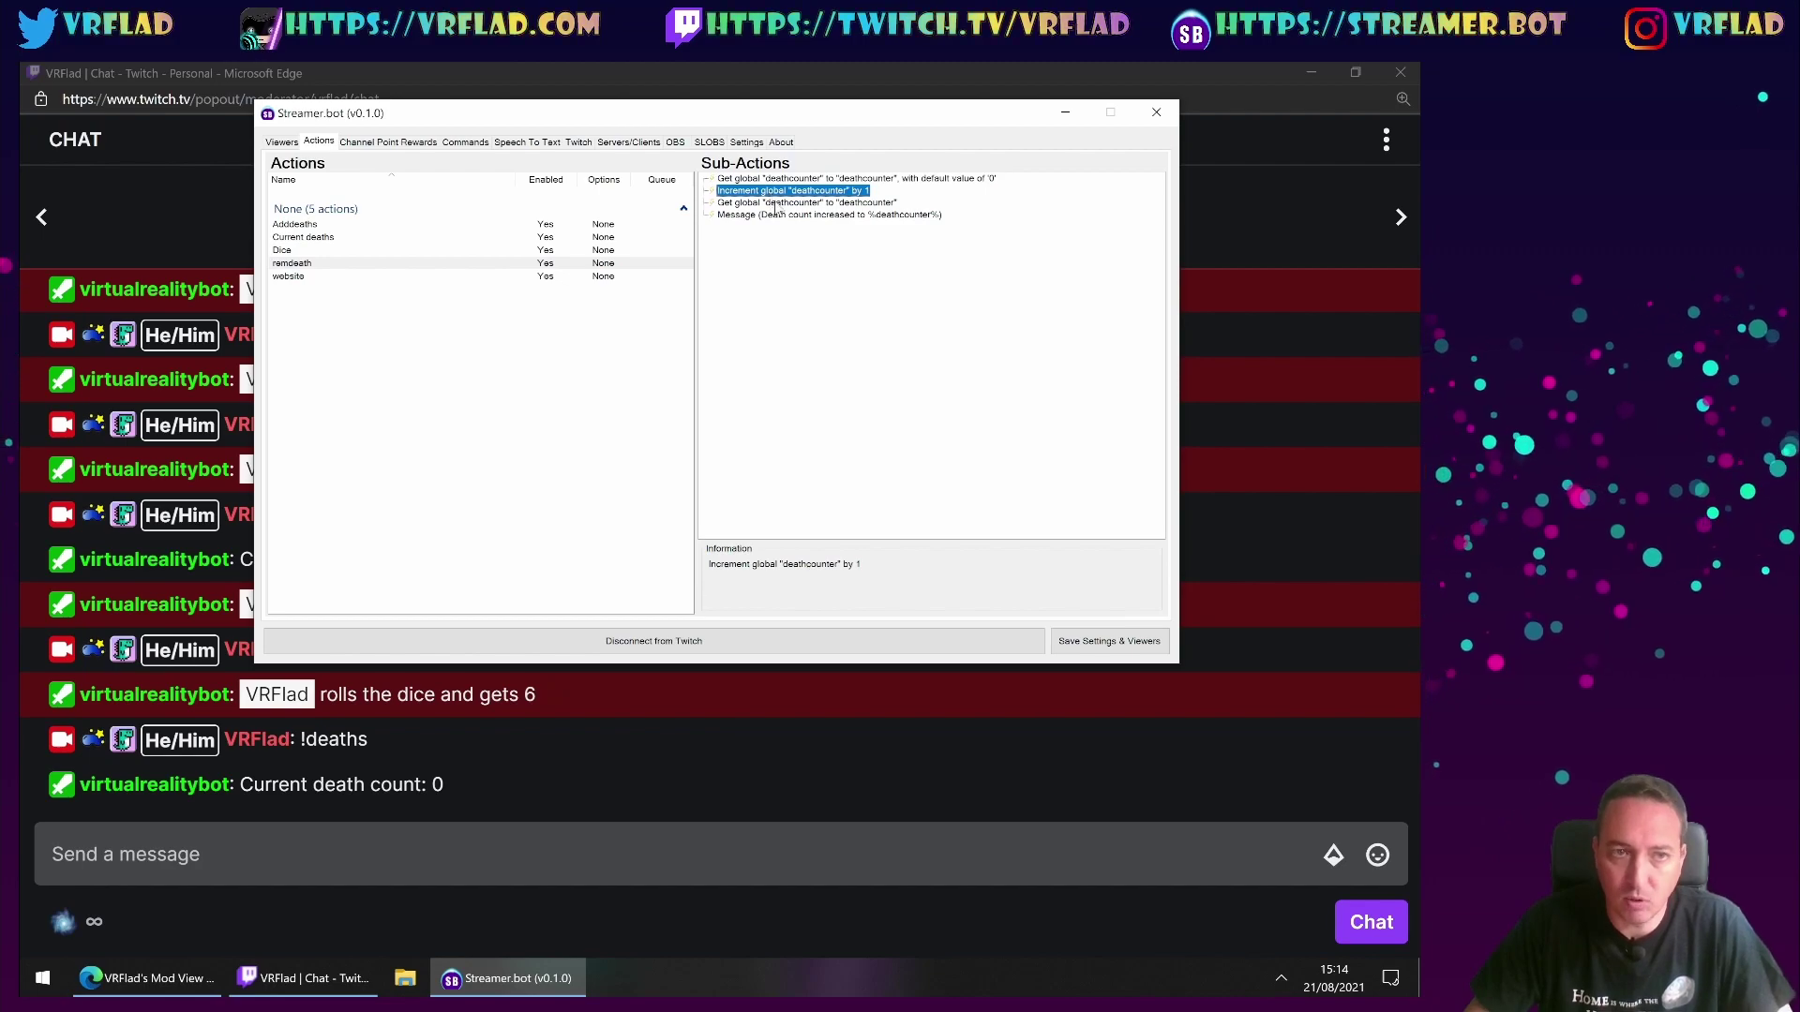
pyautogui.doubleClick(775, 192)
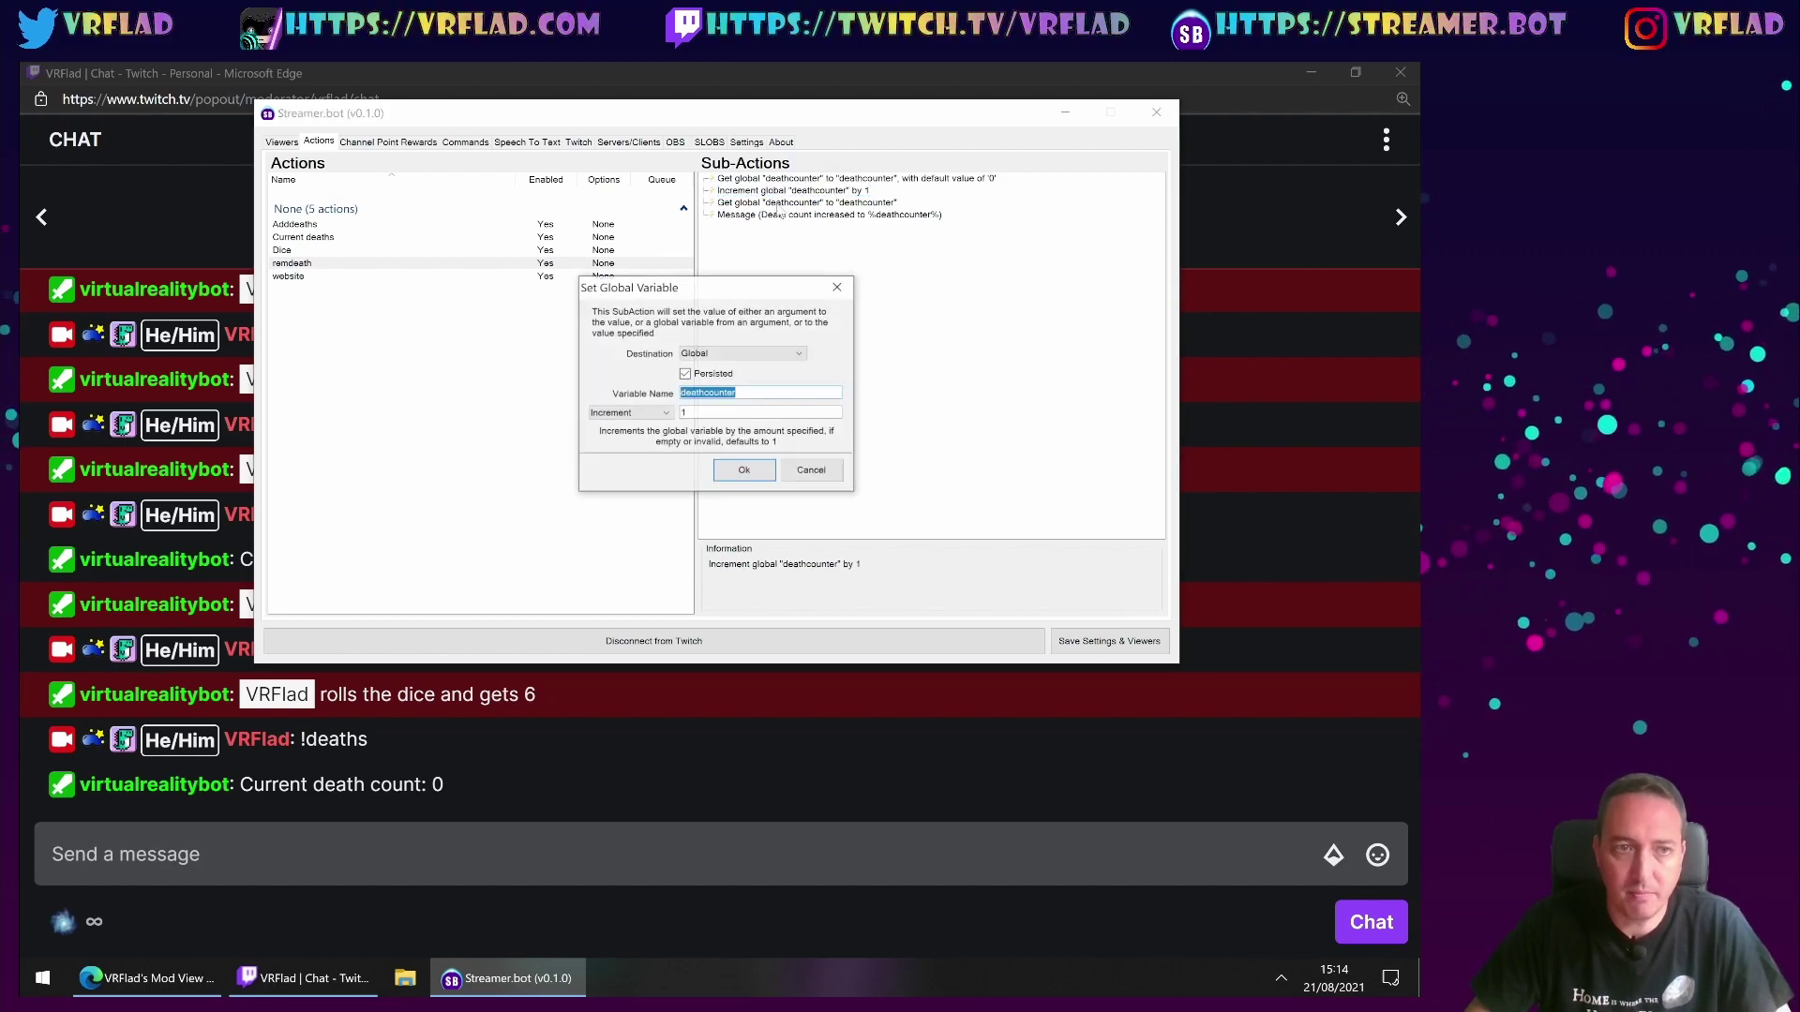
pyautogui.click(726, 409)
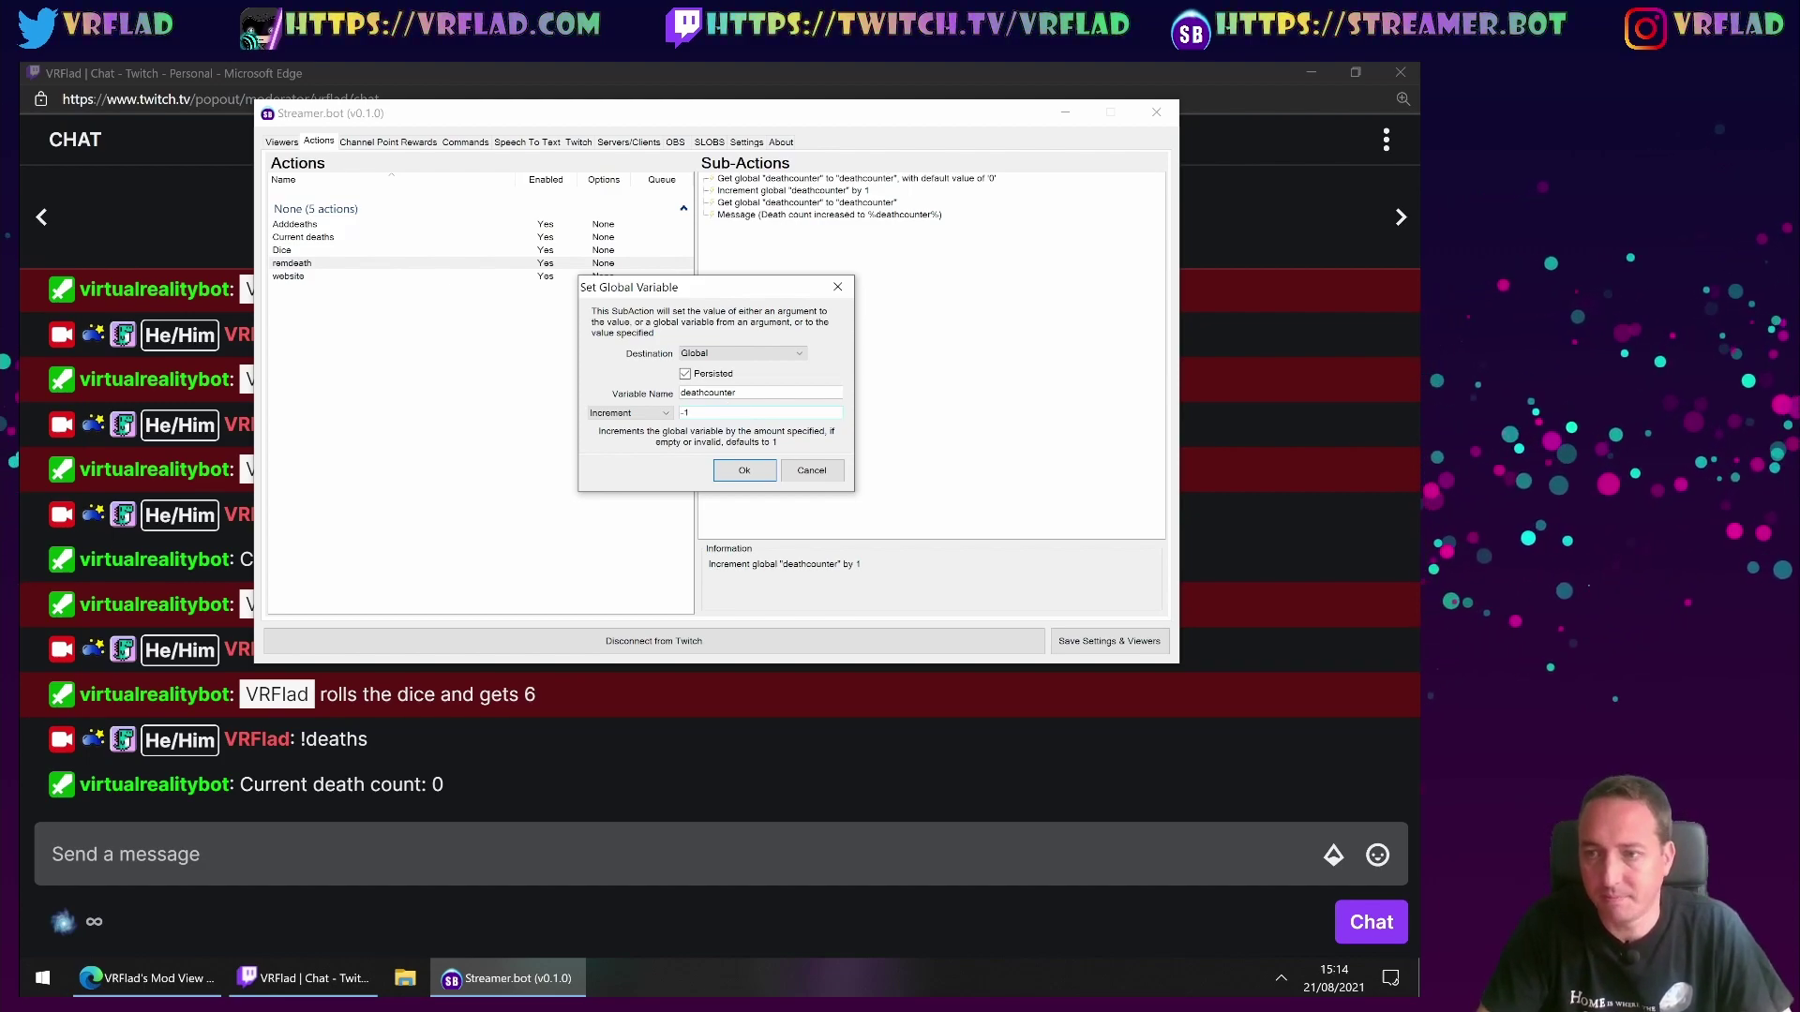
pyautogui.click(743, 470)
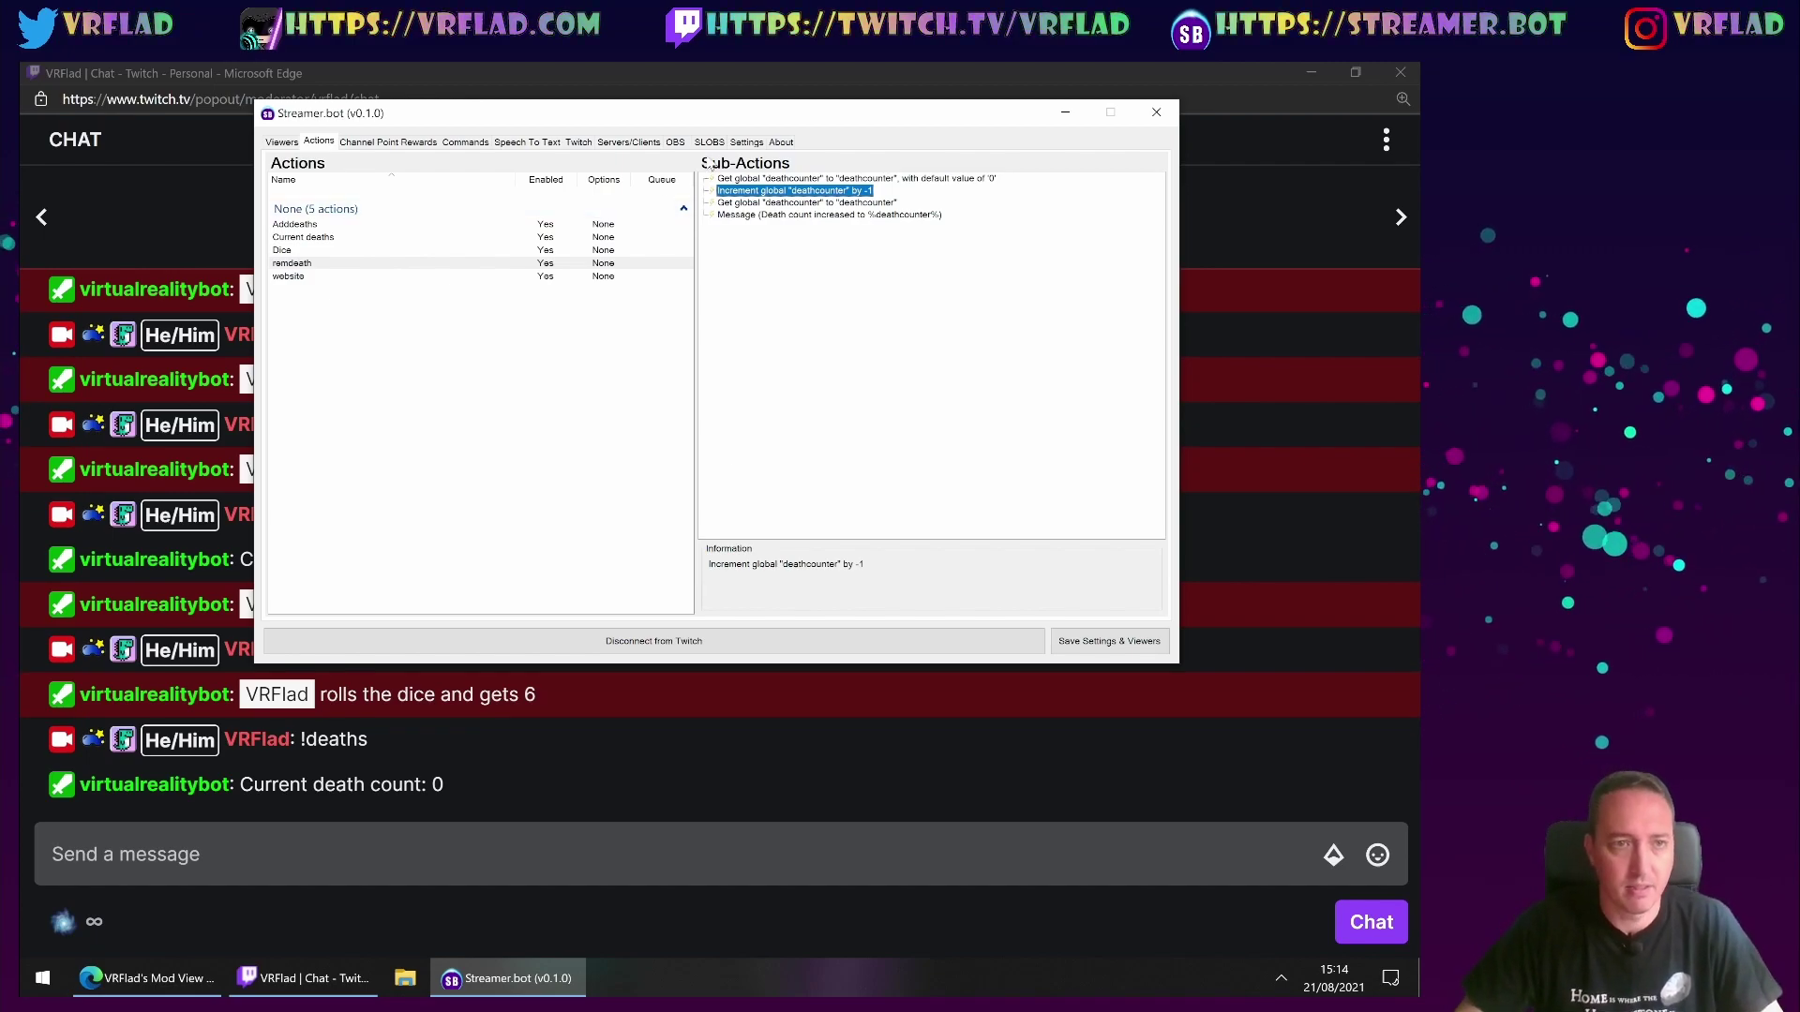
# - Insert a Logic If sub-action after remdeath's first Global (Get), checking whether variable "deathcounter" Equals 0
pyautogui.rightClick(753, 192)
pyautogui.click(765, 179)
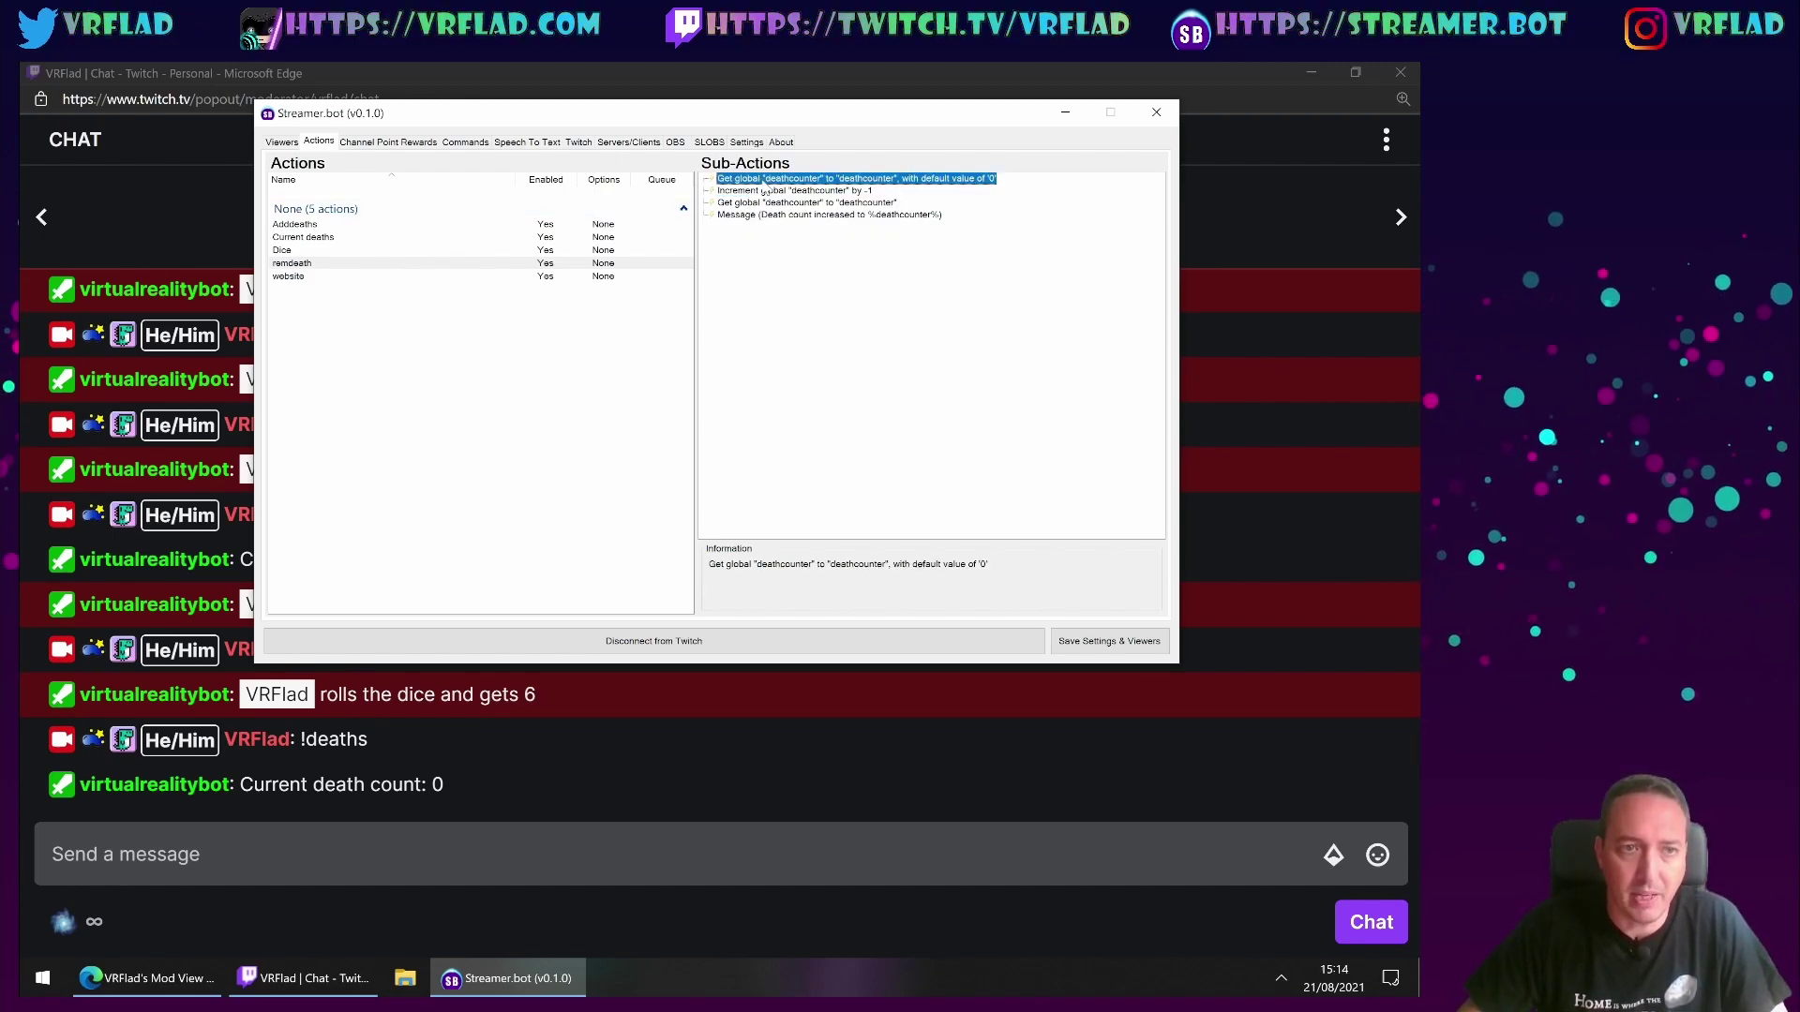
pyautogui.rightClick(764, 180)
pyautogui.moveTo(832, 221)
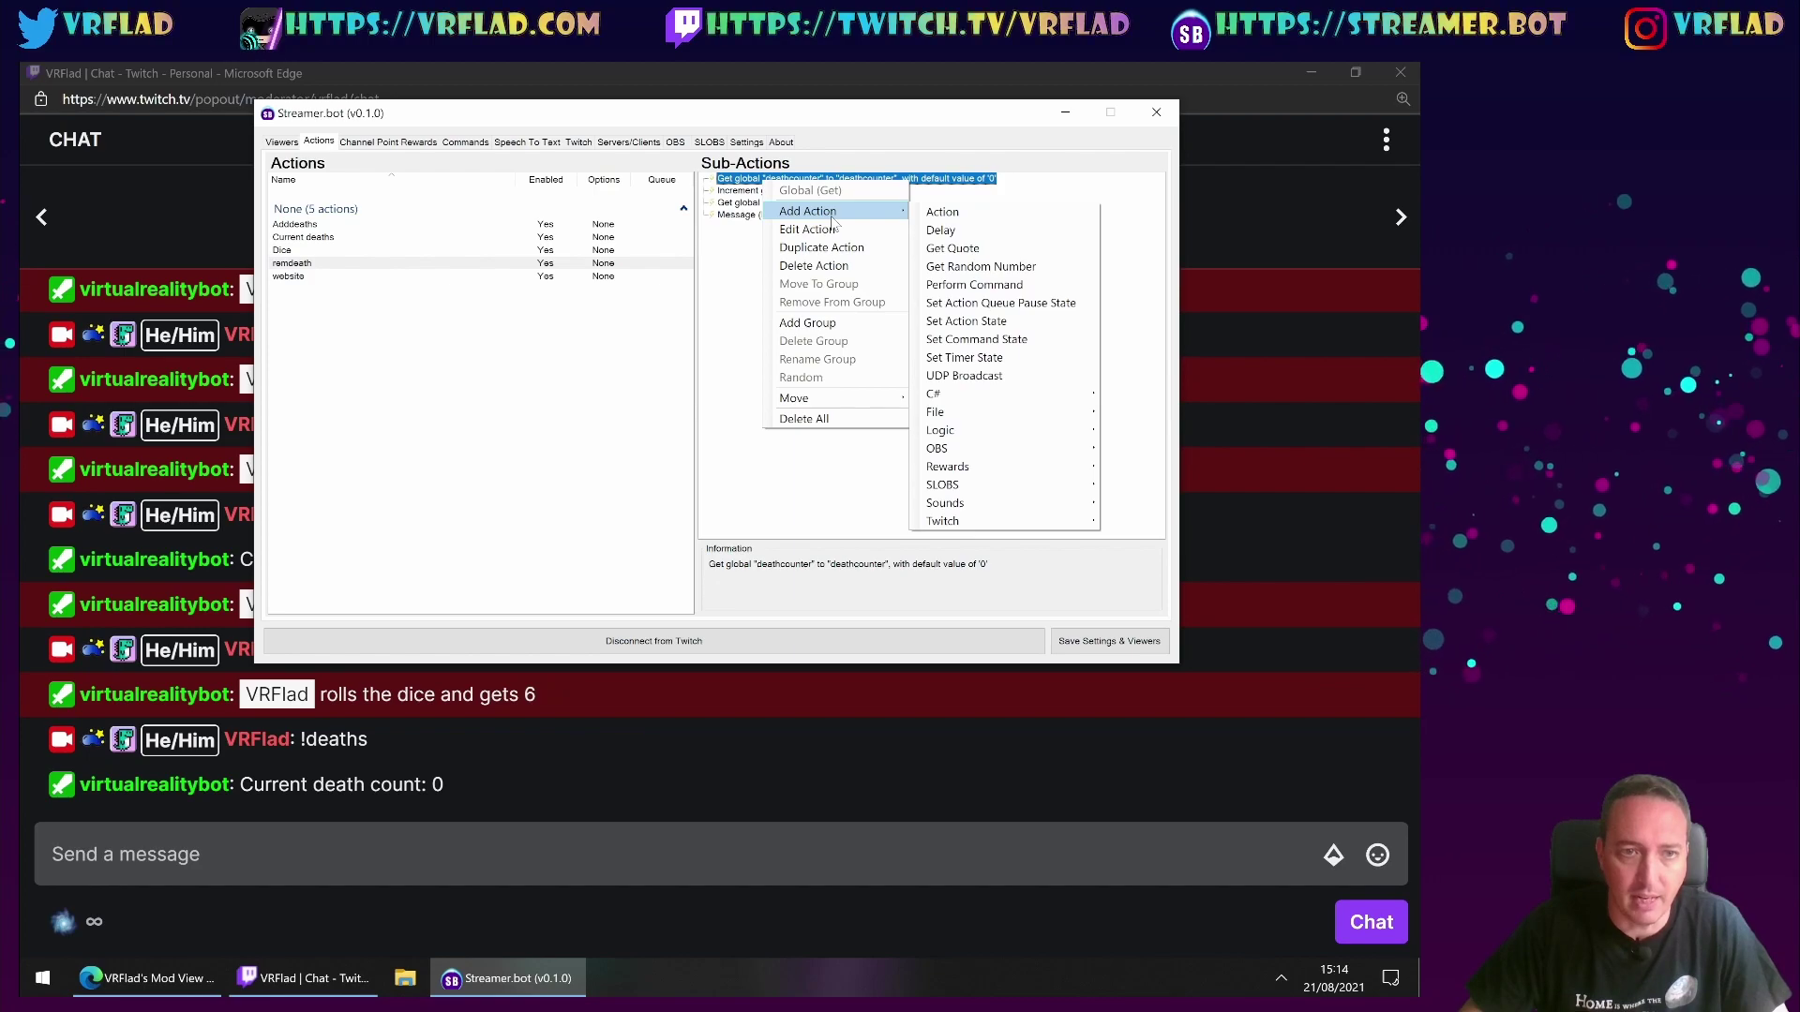
pyautogui.moveTo(1078, 431)
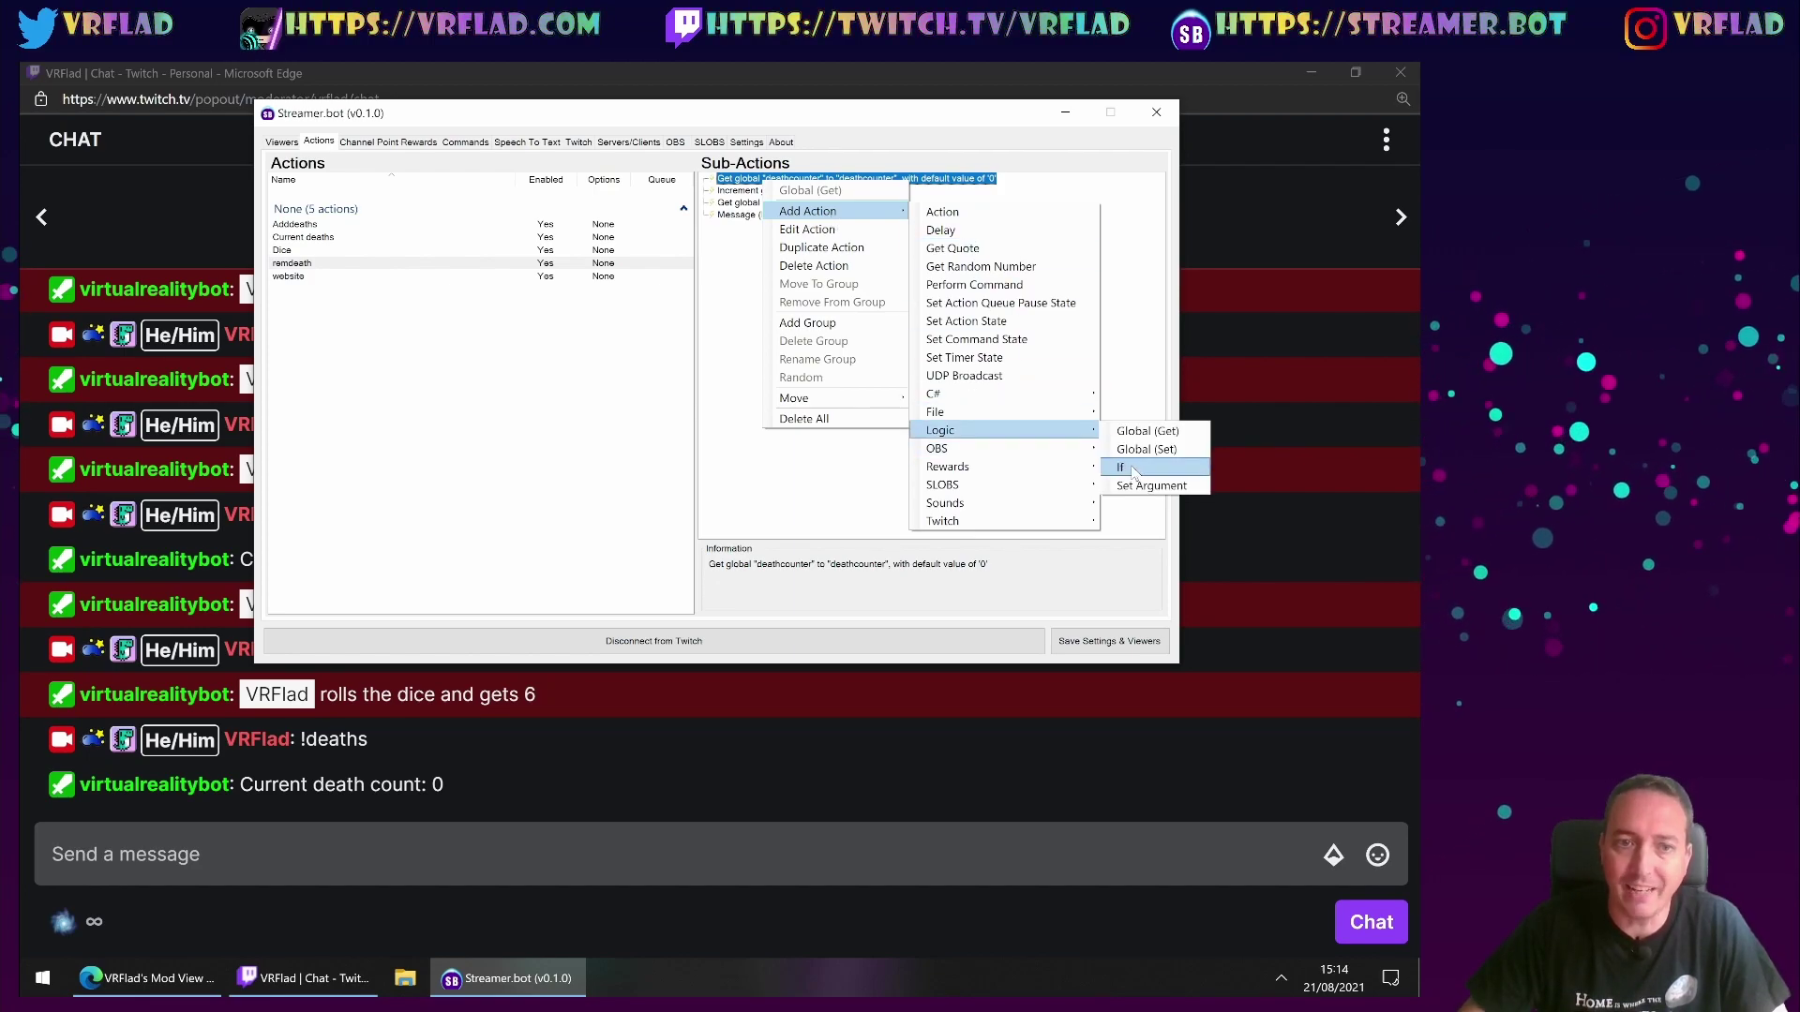
pyautogui.click(1121, 468)
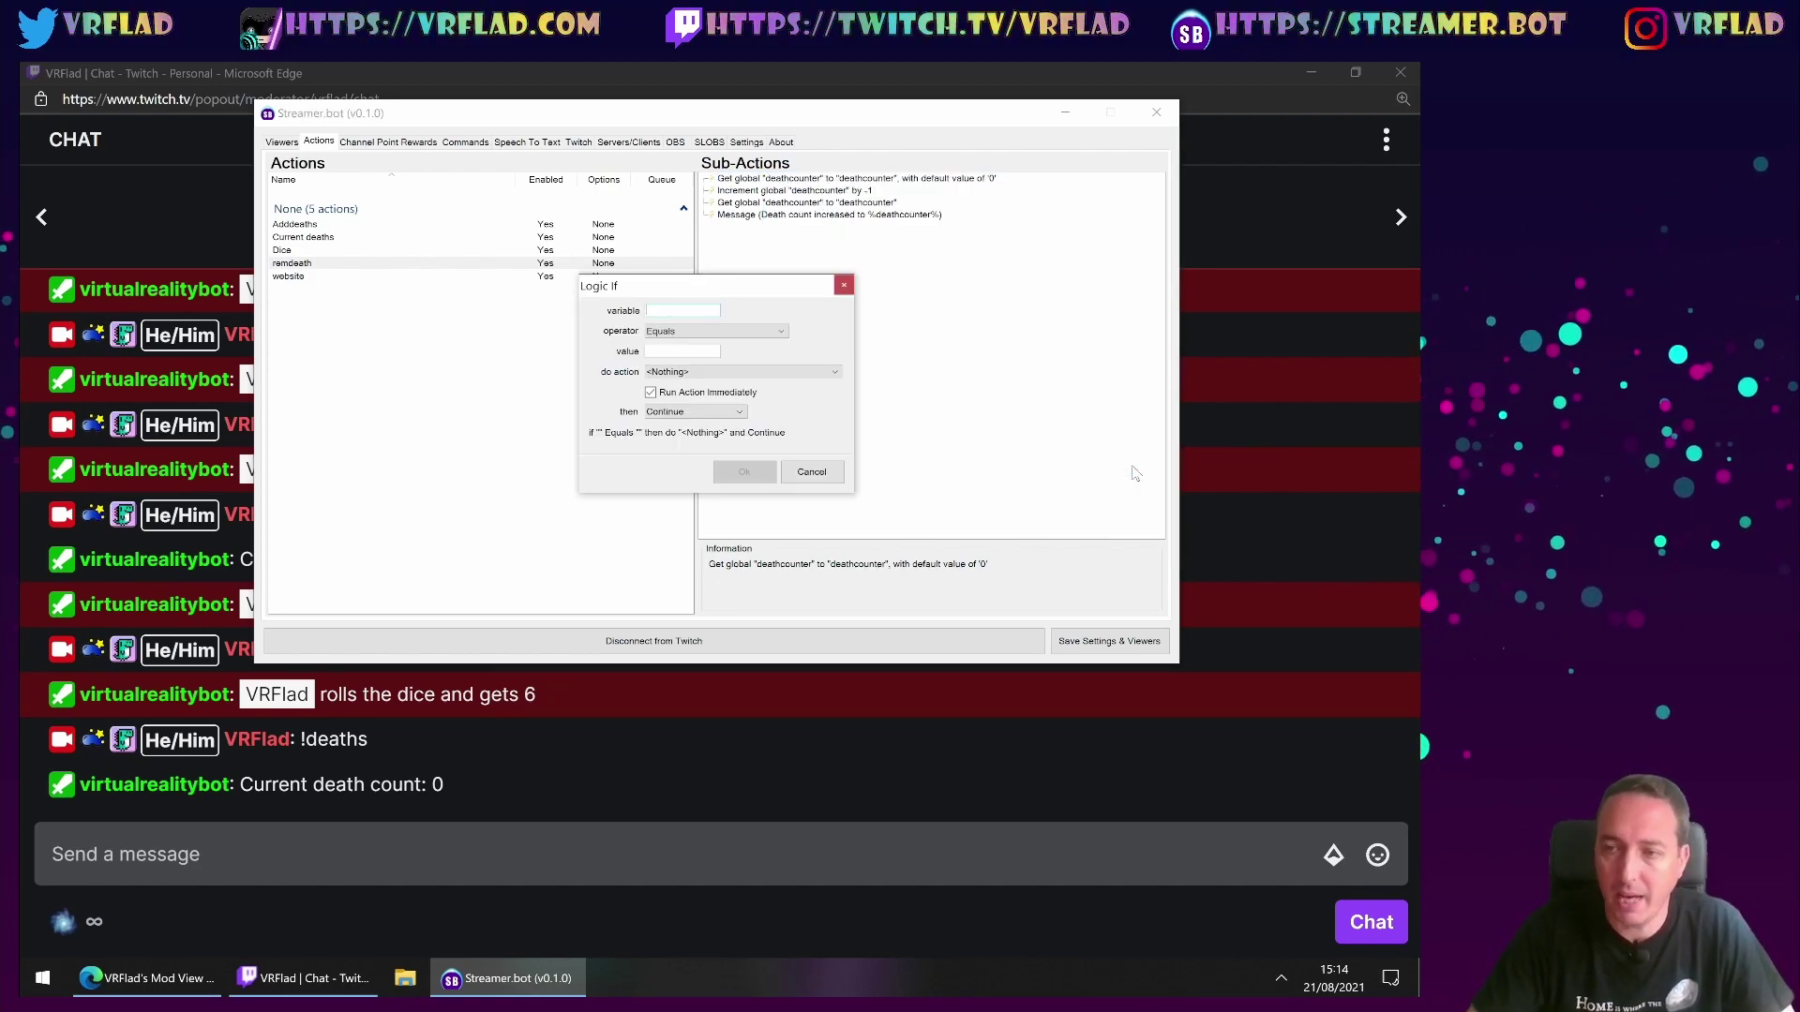
pyautogui.write('deathcounter')
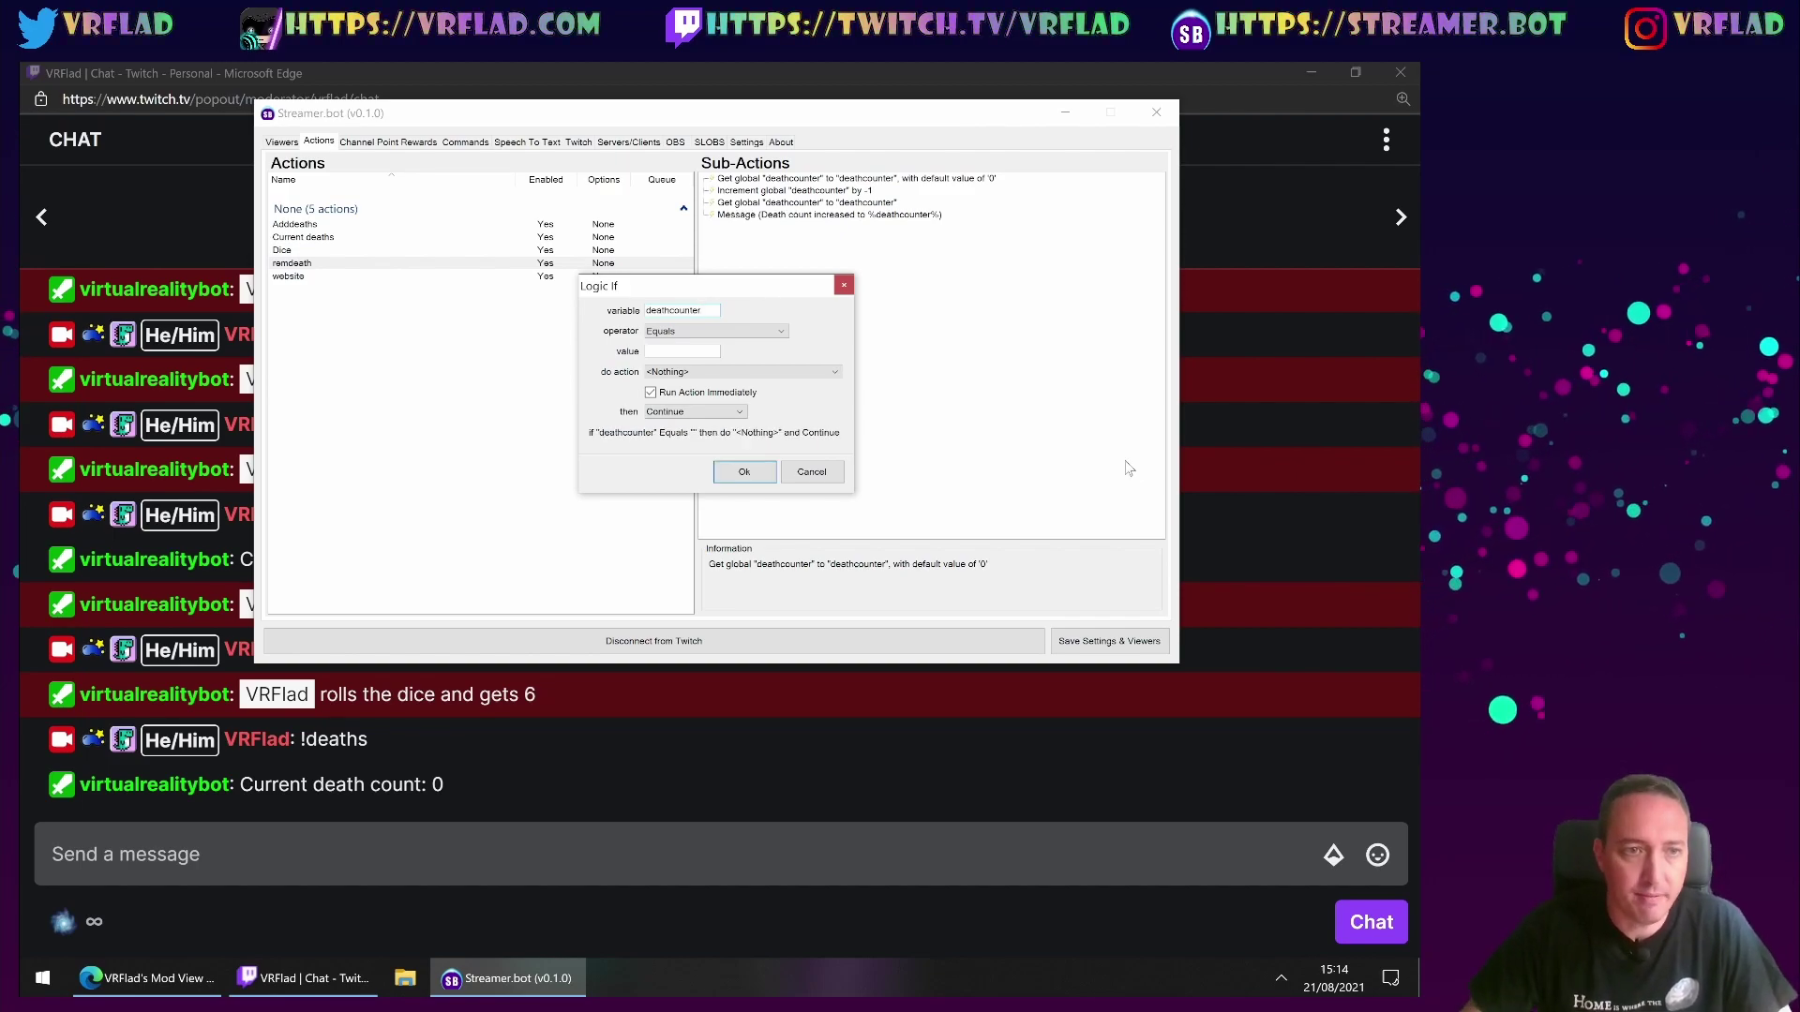
pyautogui.click(692, 350)
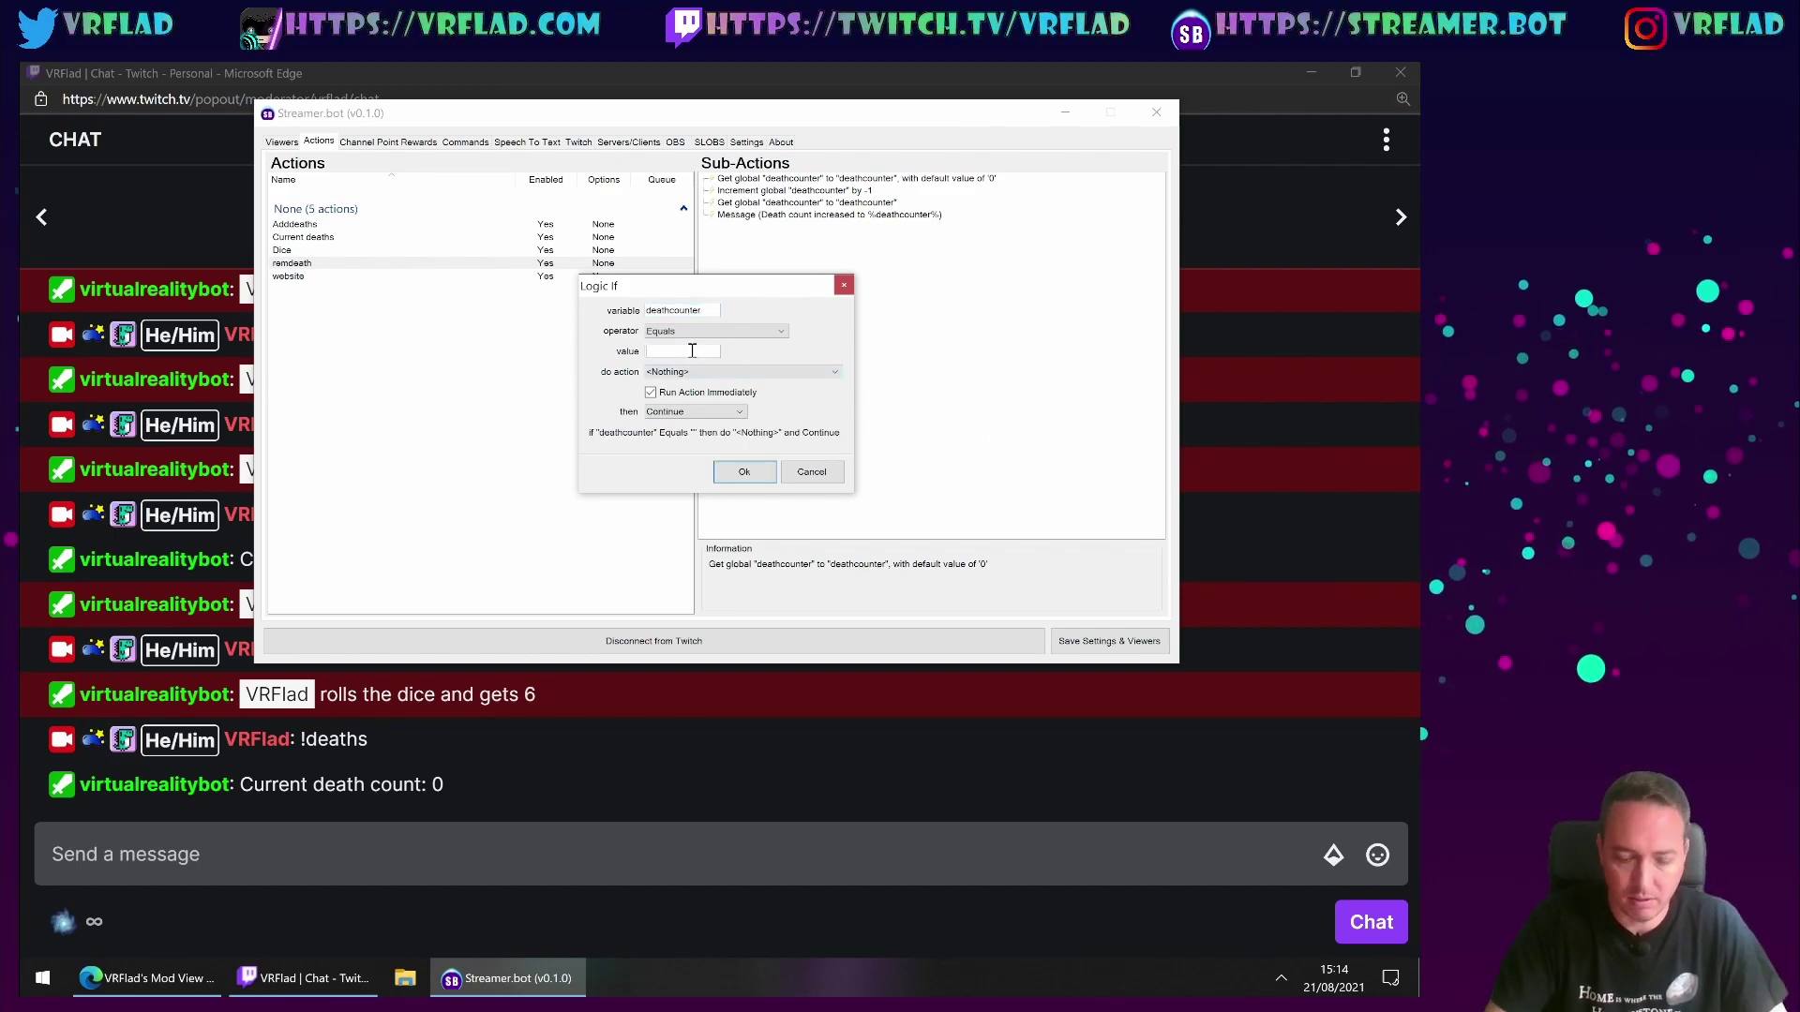
pyautogui.write('0')
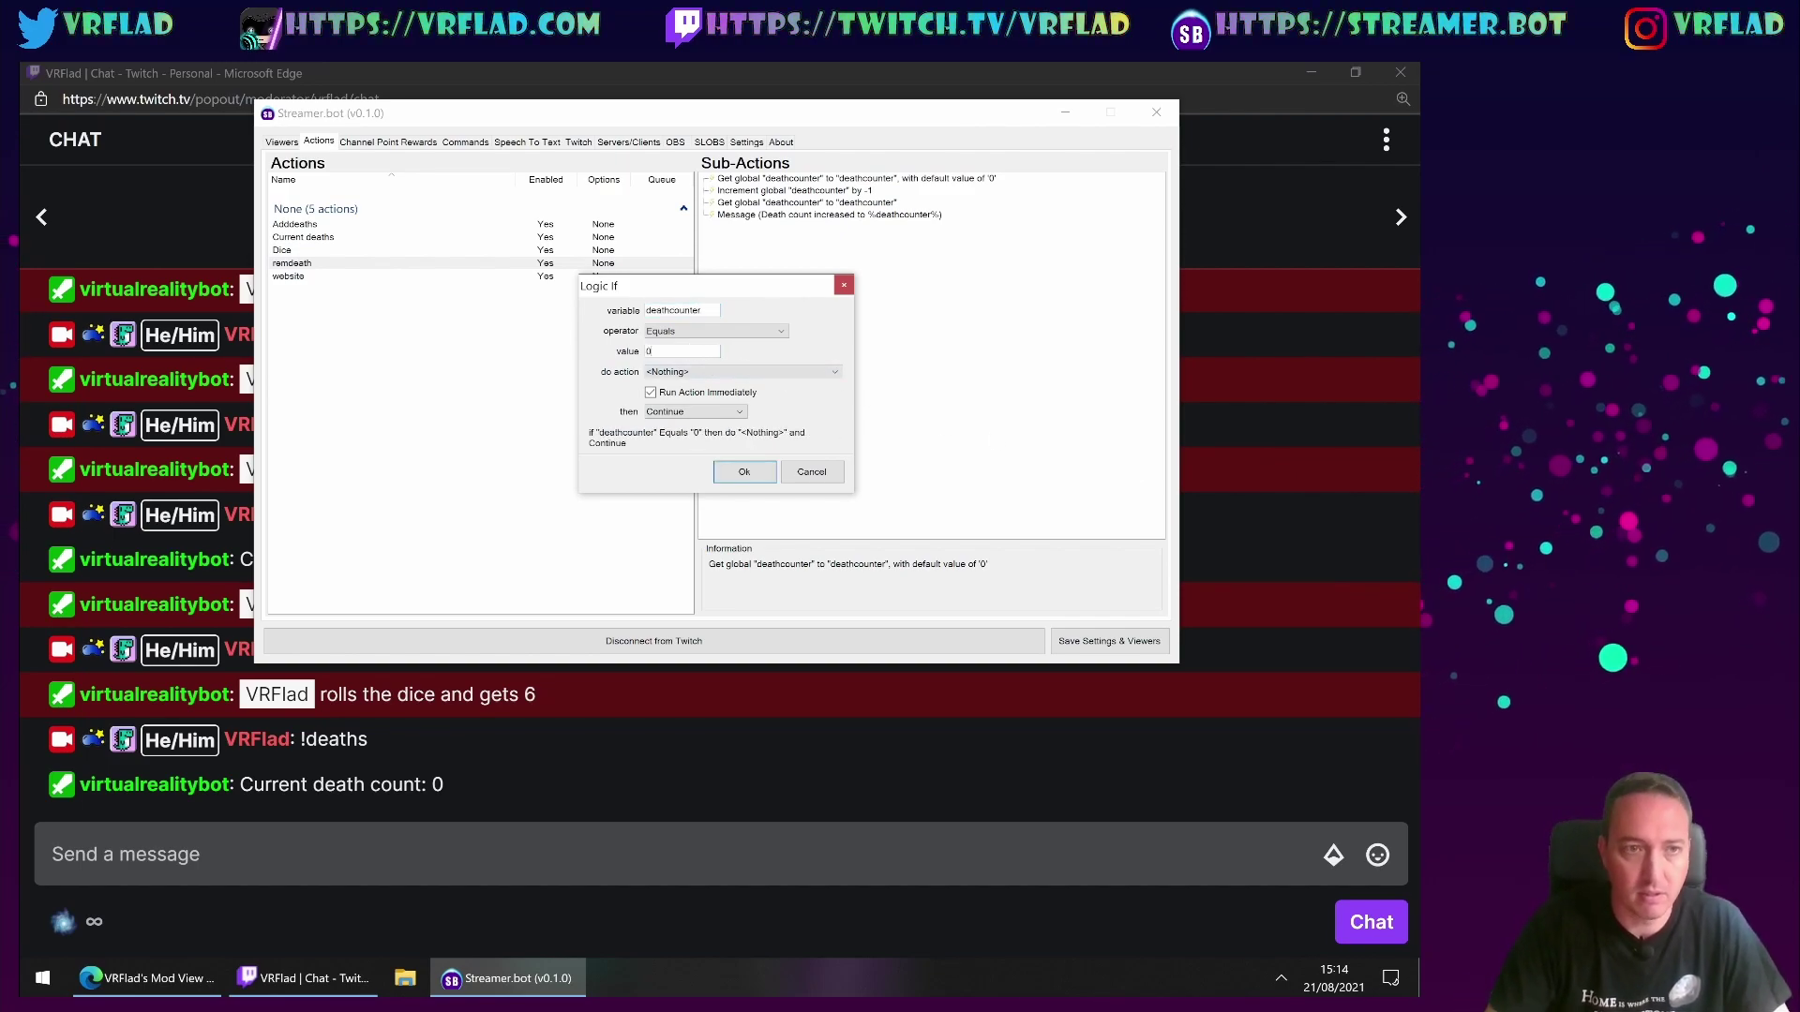
# - Make the If condition run the Current deaths action immediately and break, and accept the sub-action
pyautogui.click(683, 416)
pyautogui.click(683, 414)
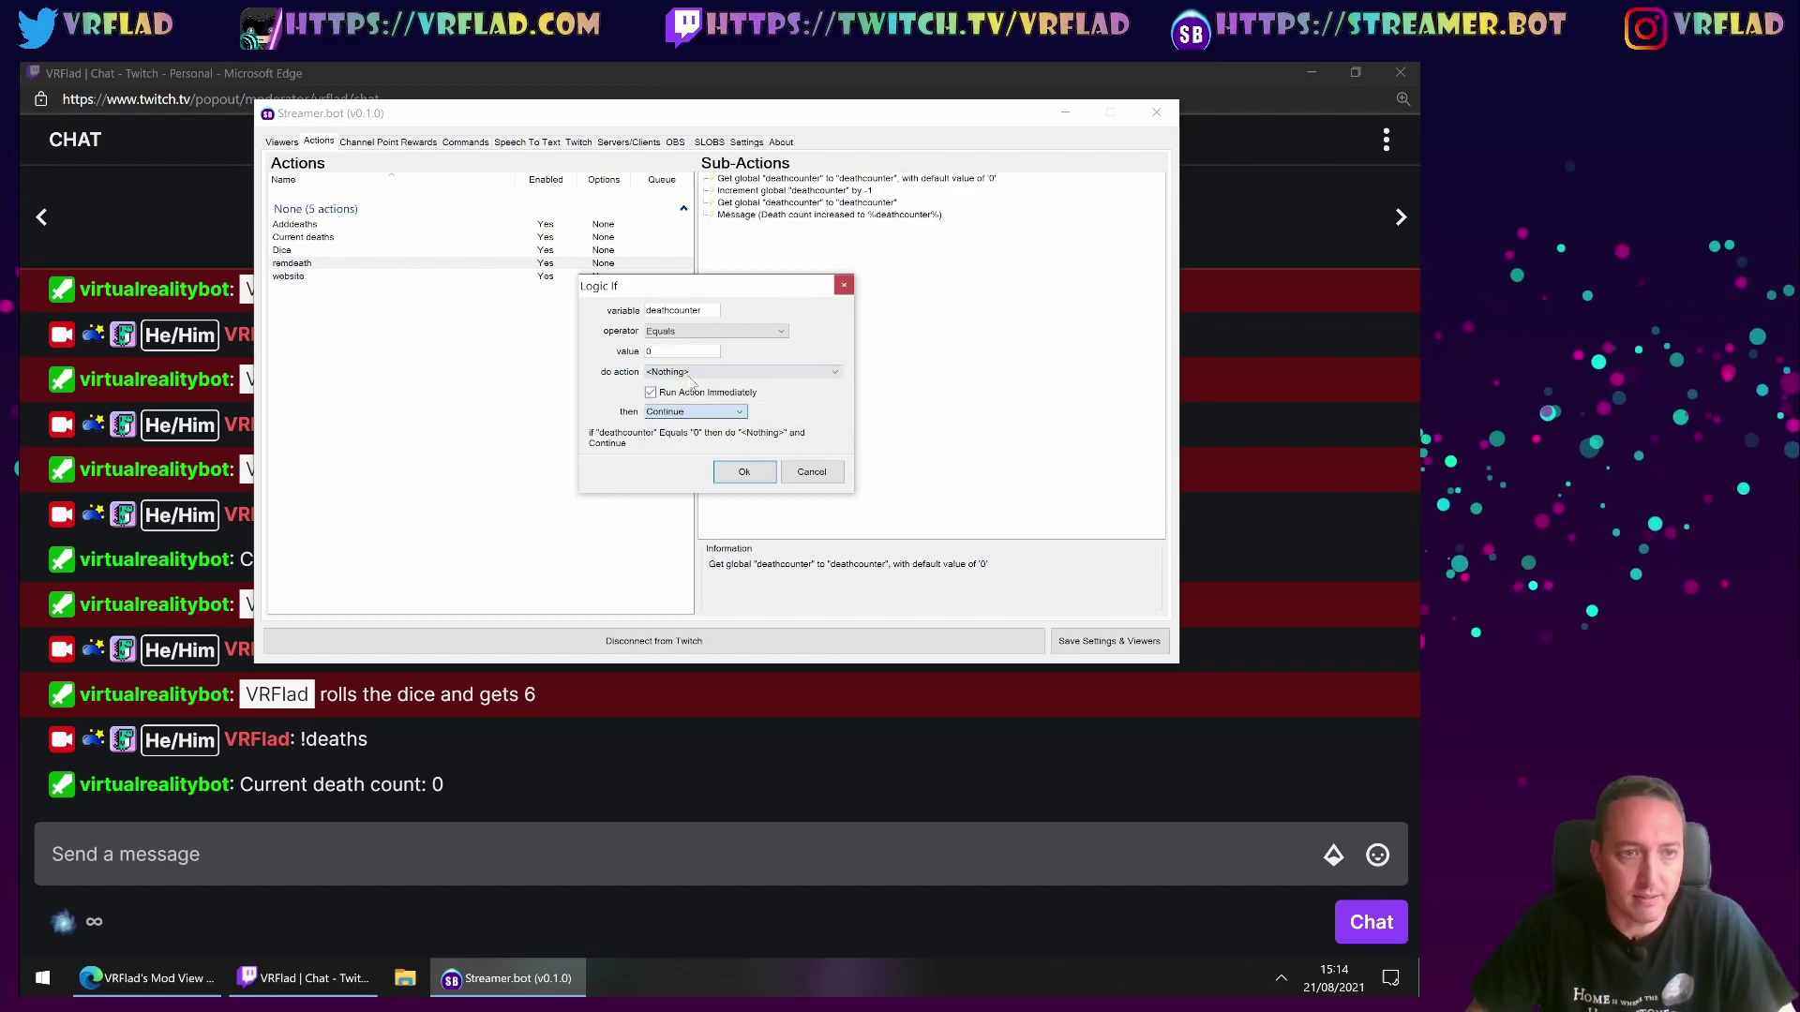
pyautogui.click(695, 374)
pyautogui.click(675, 417)
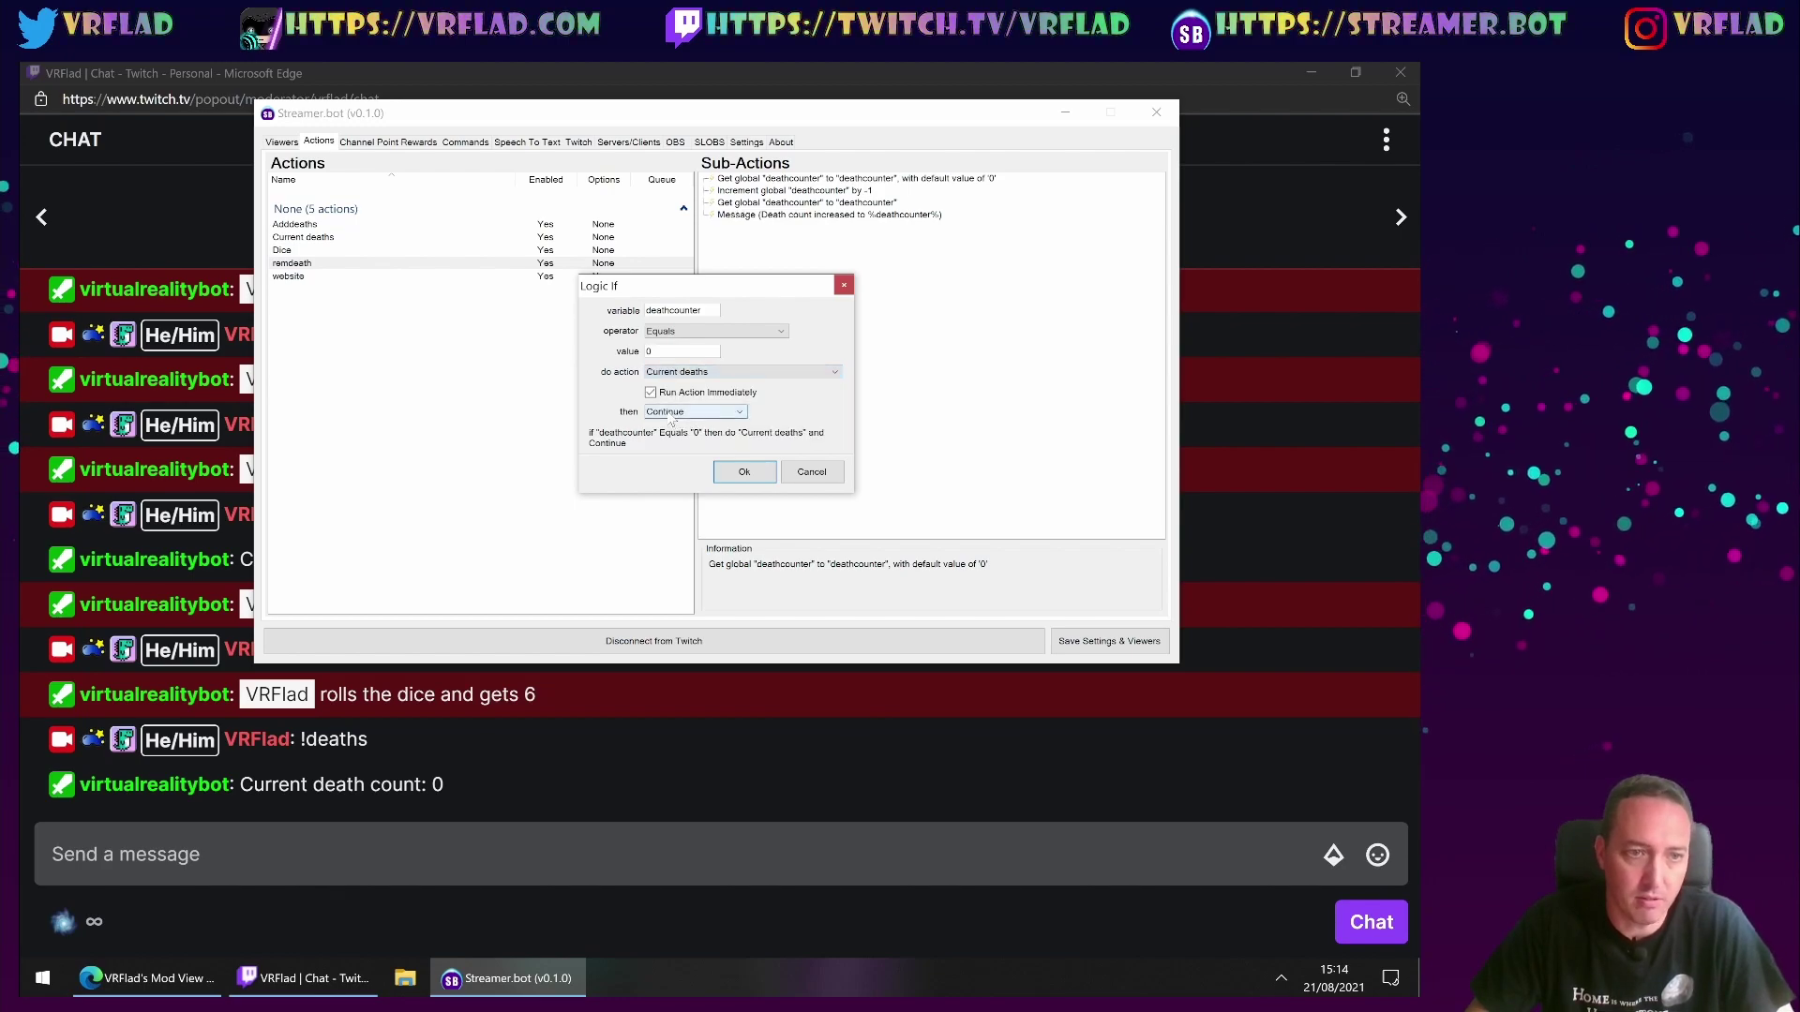
pyautogui.click(669, 414)
pyautogui.click(668, 436)
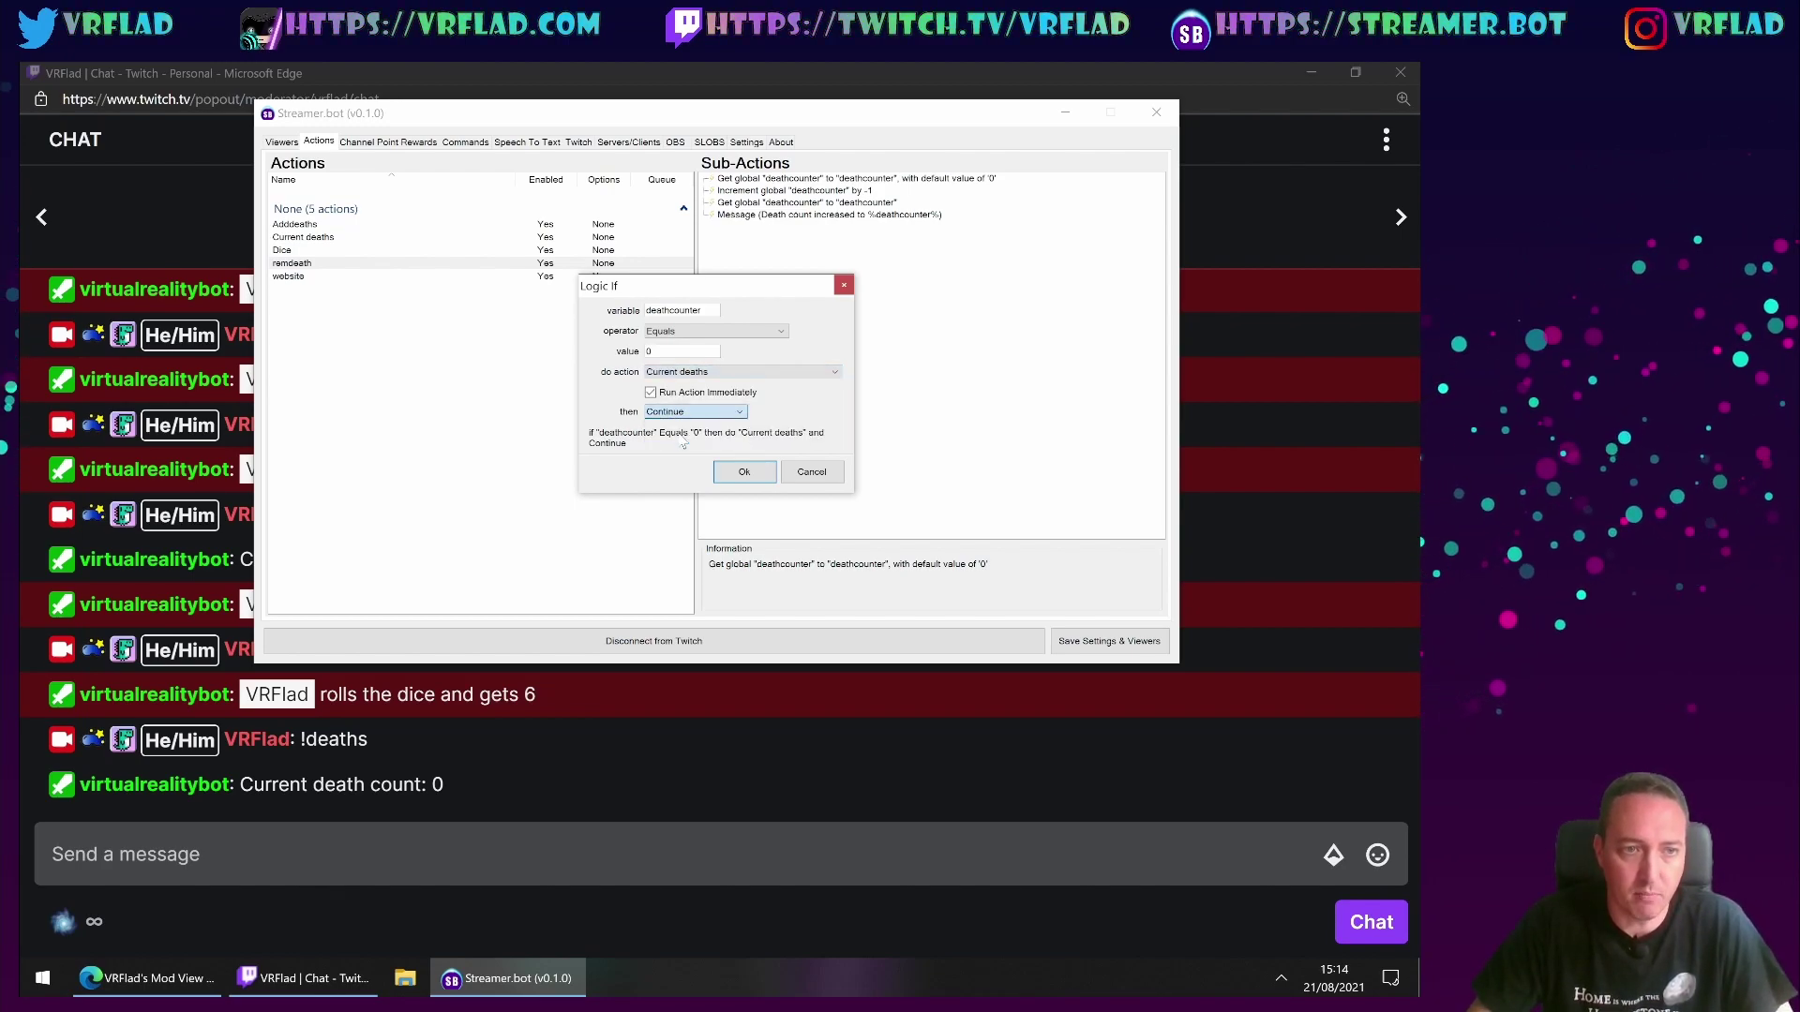
pyautogui.click(744, 473)
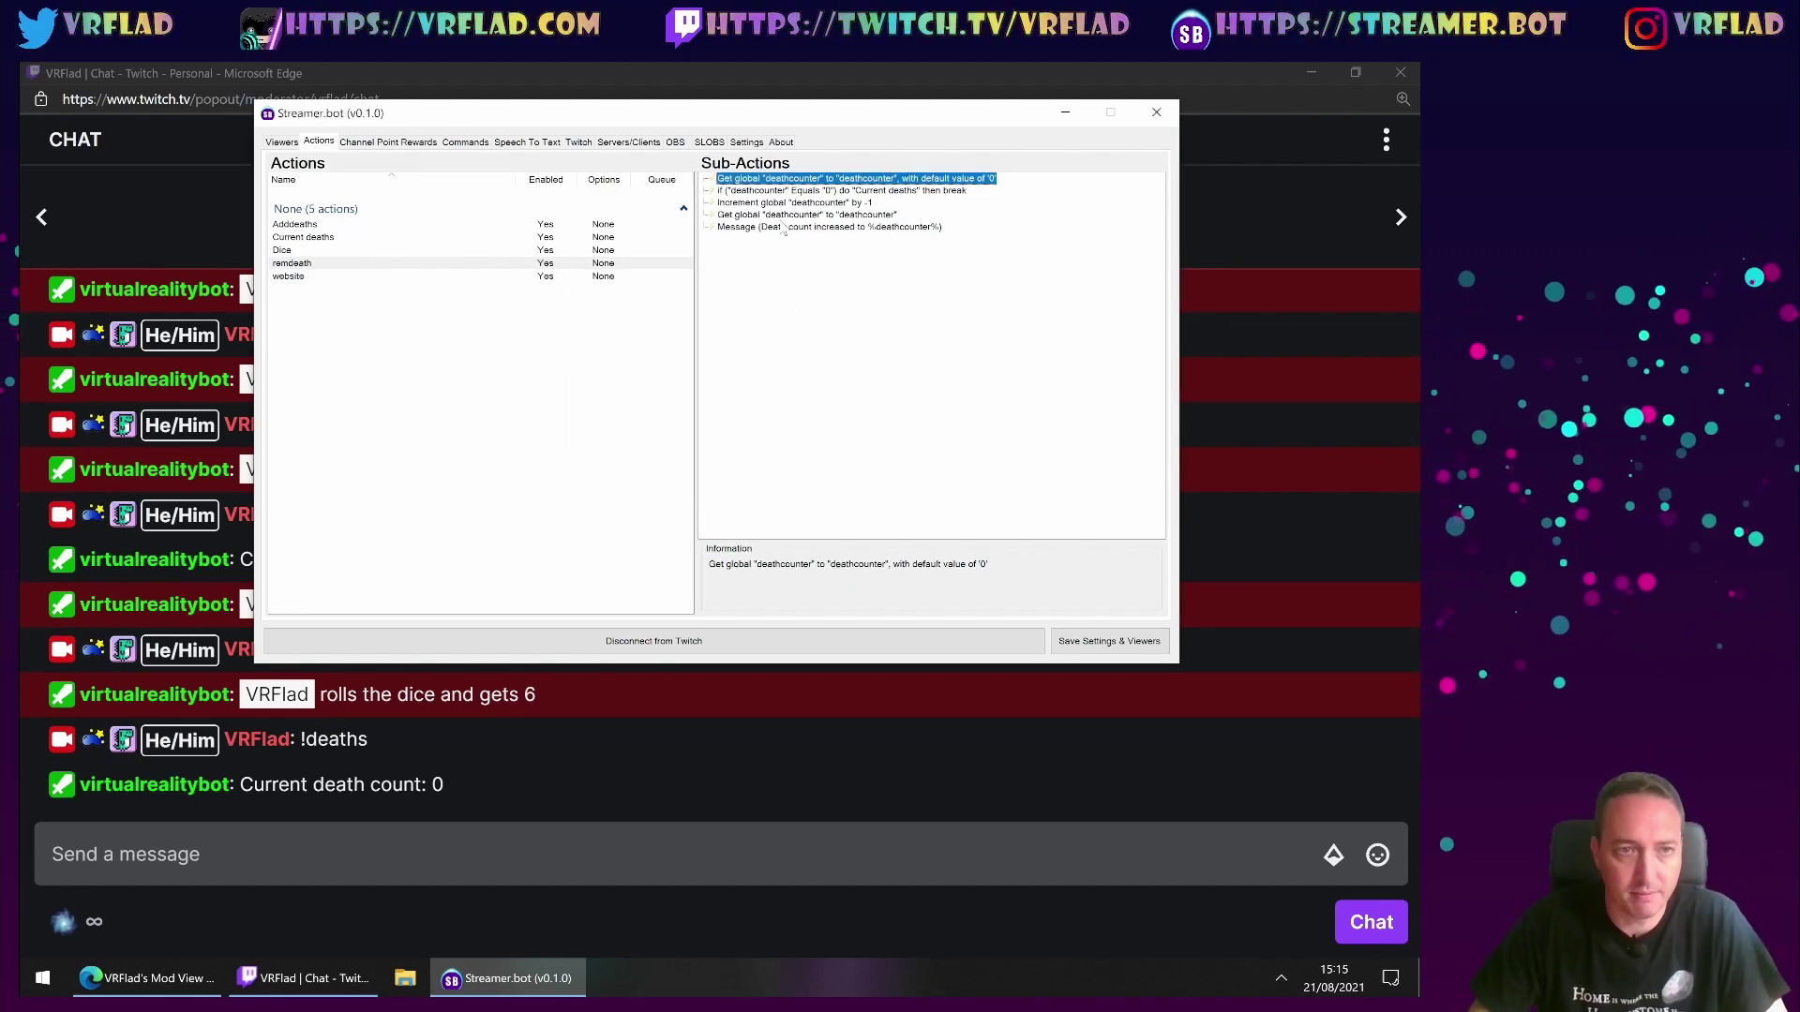
pyautogui.click(786, 195)
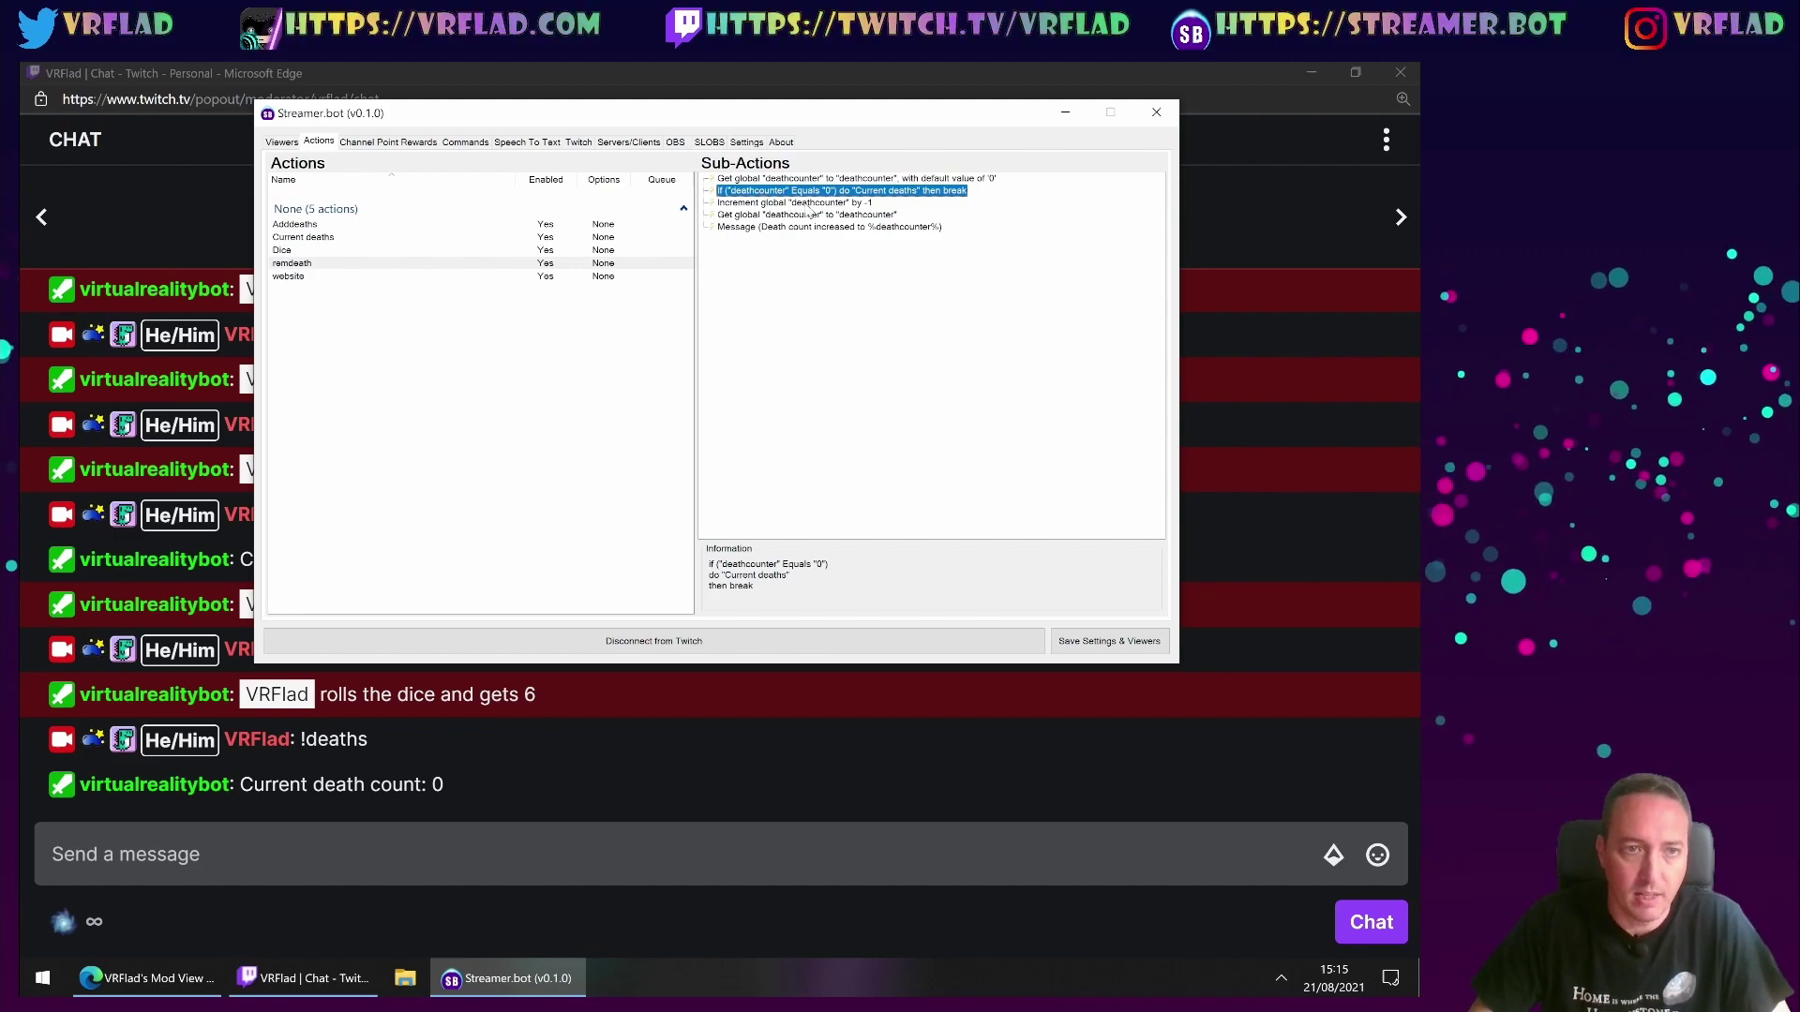
pyautogui.click(804, 203)
pyautogui.click(897, 193)
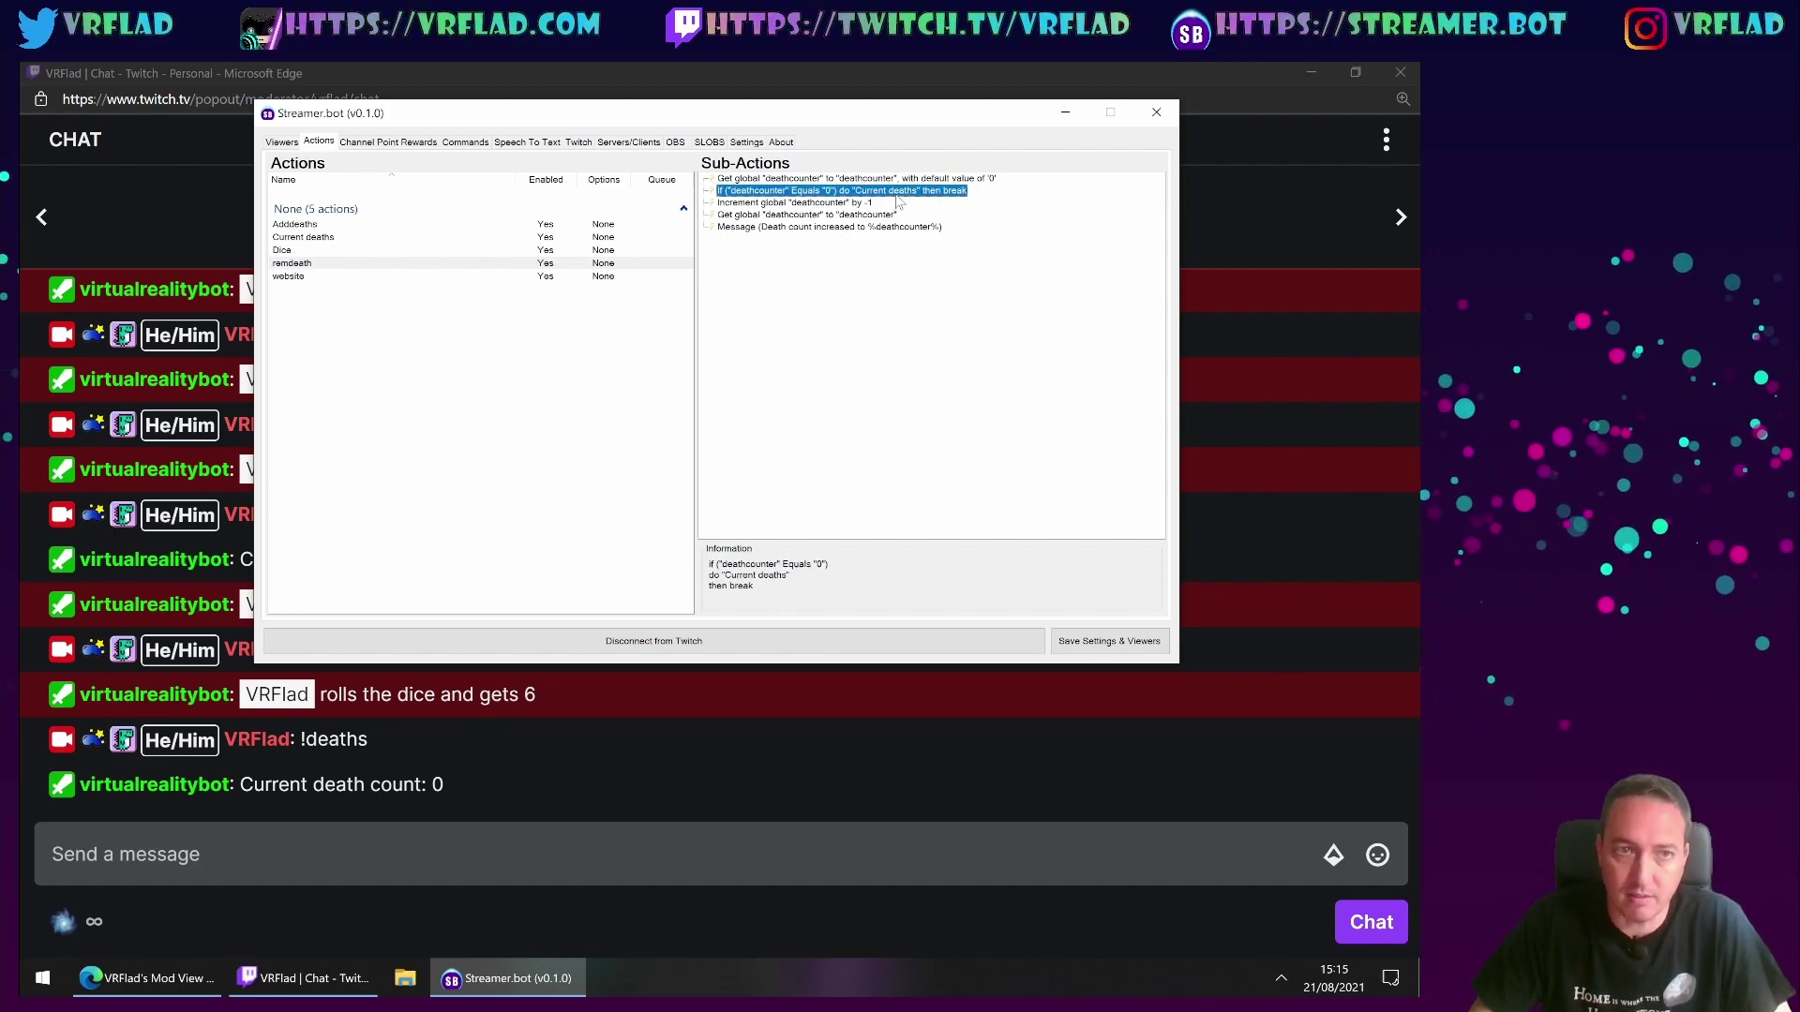
pyautogui.click(855, 203)
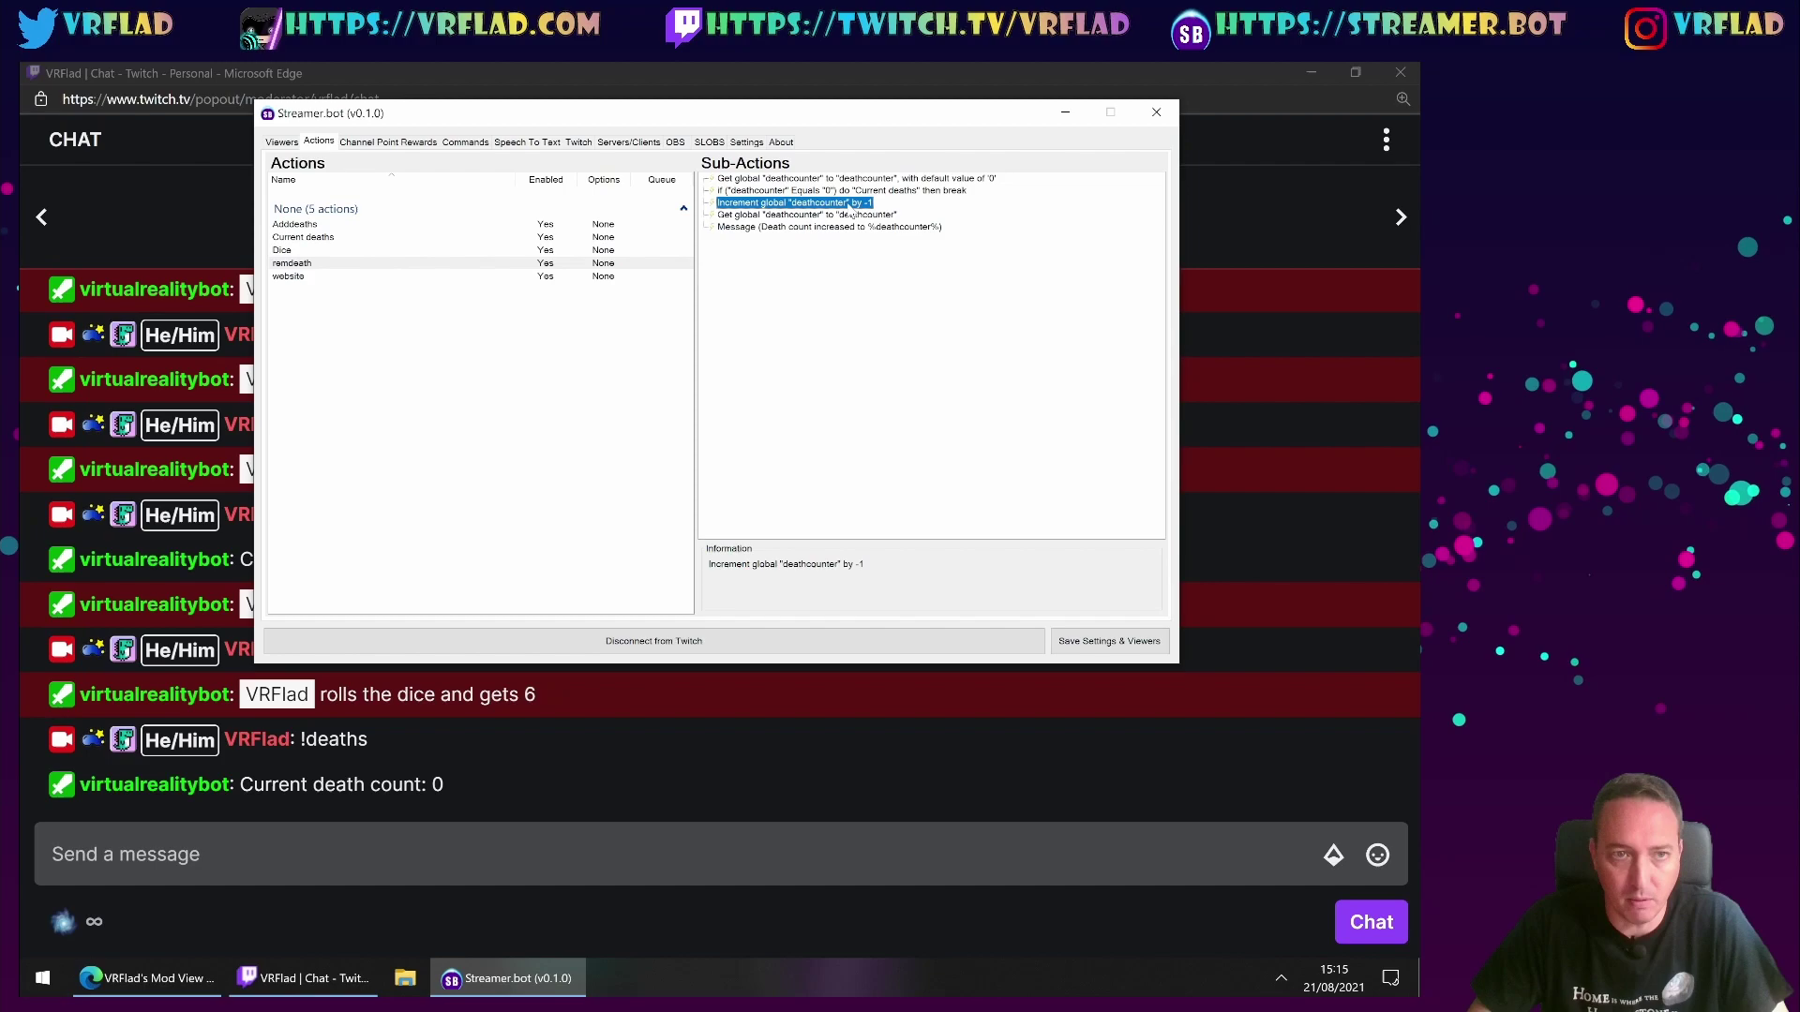
pyautogui.click(861, 216)
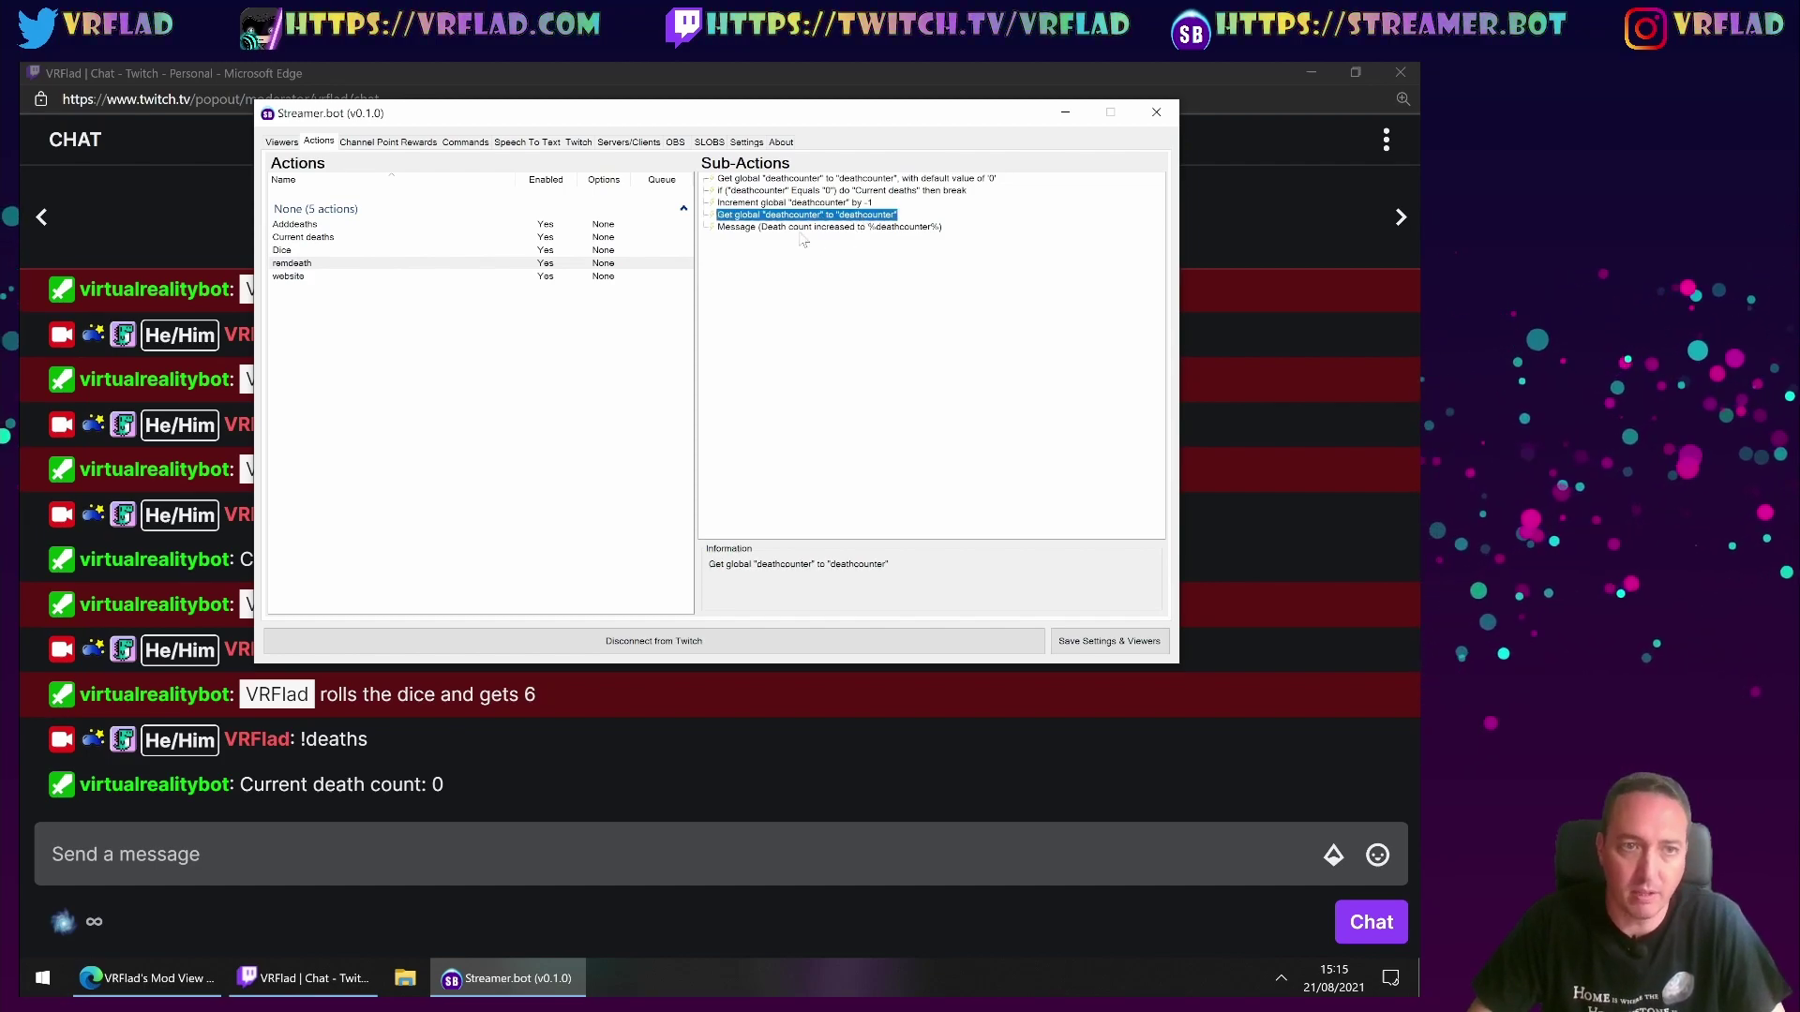
# - Change remdeath's chat message to "Death count dereased to %deathcounter%" and save the settings
pyautogui.click(848, 228)
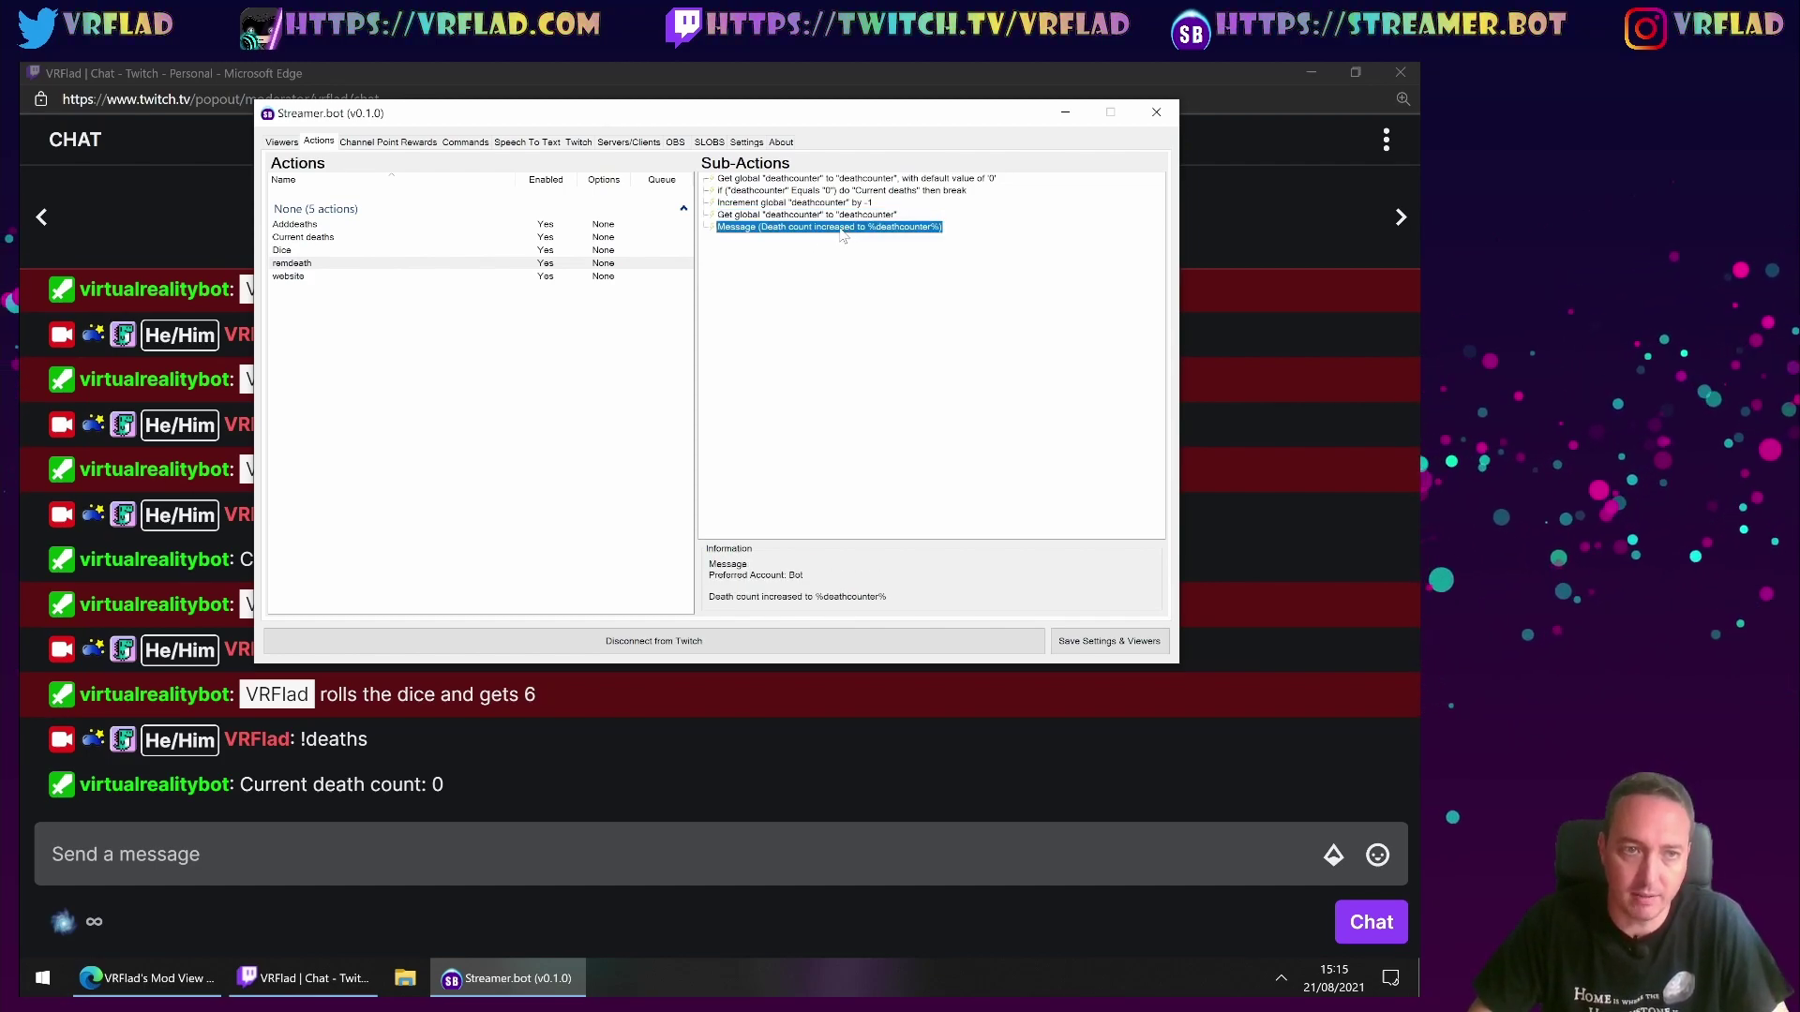
pyautogui.doubleClick(807, 230)
pyautogui.click(669, 332)
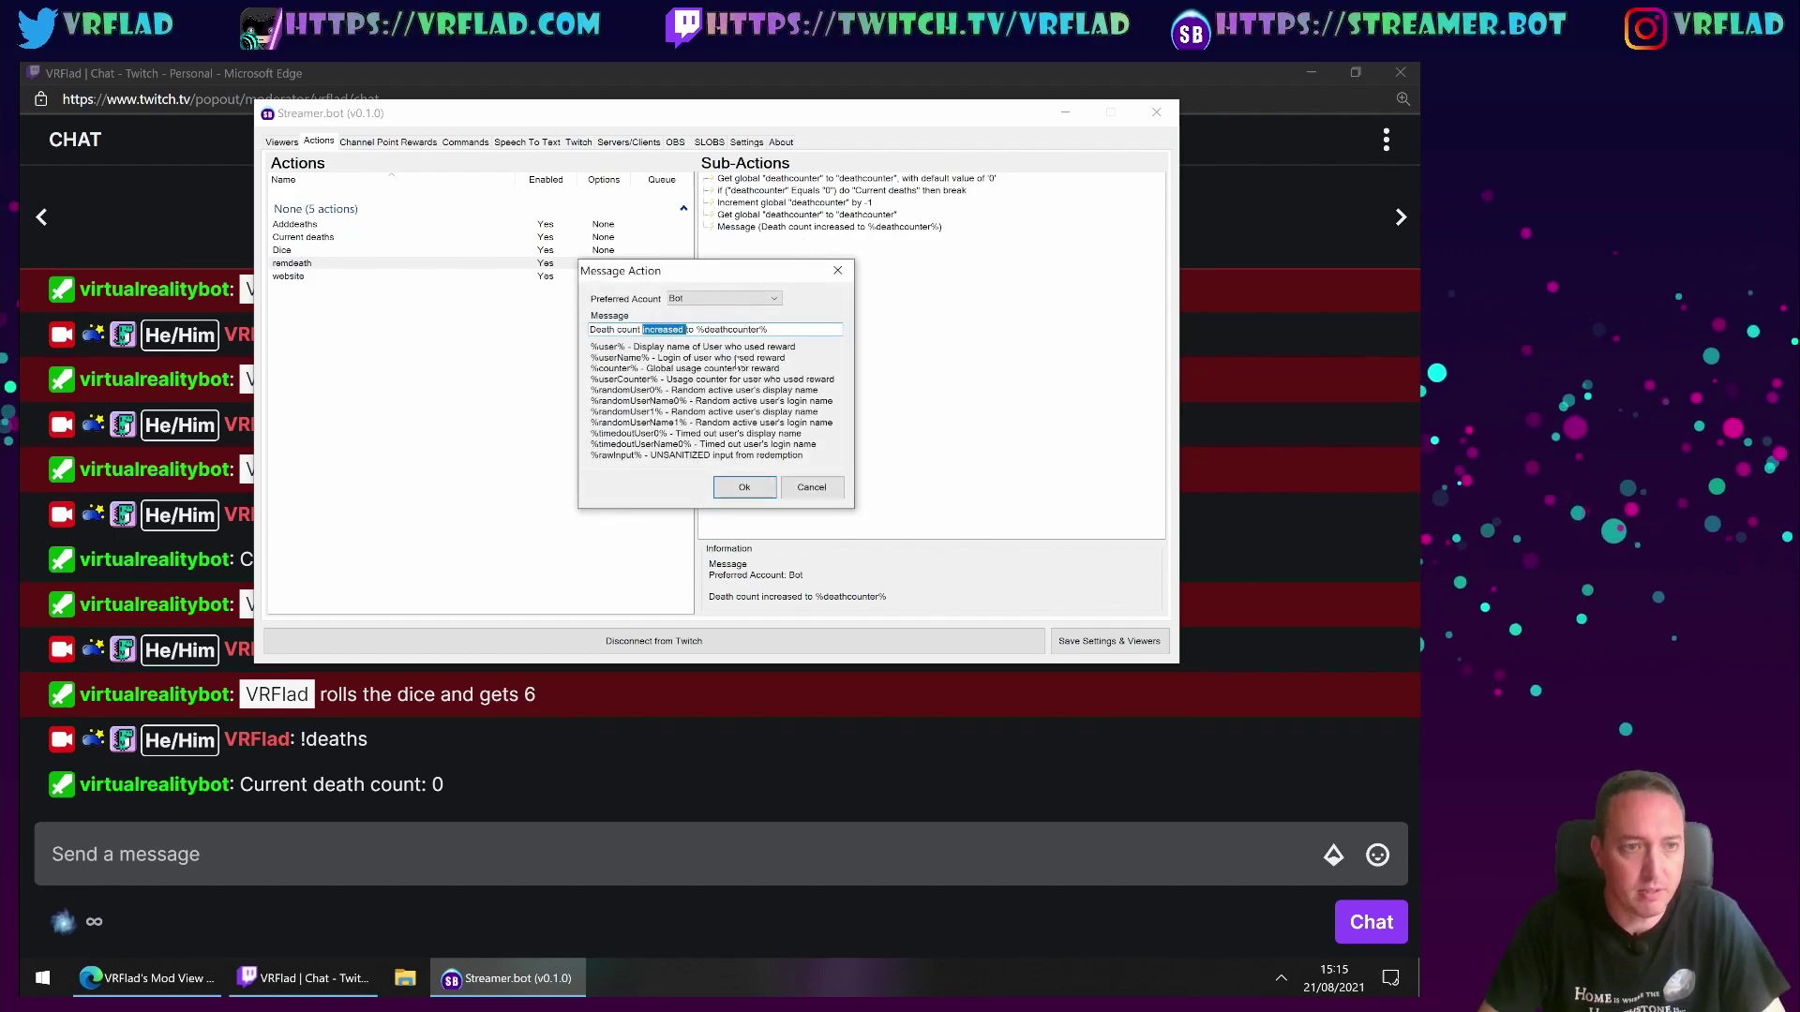
pyautogui.press('Delete')
pyautogui.press('Delete')
pyautogui.write('de')
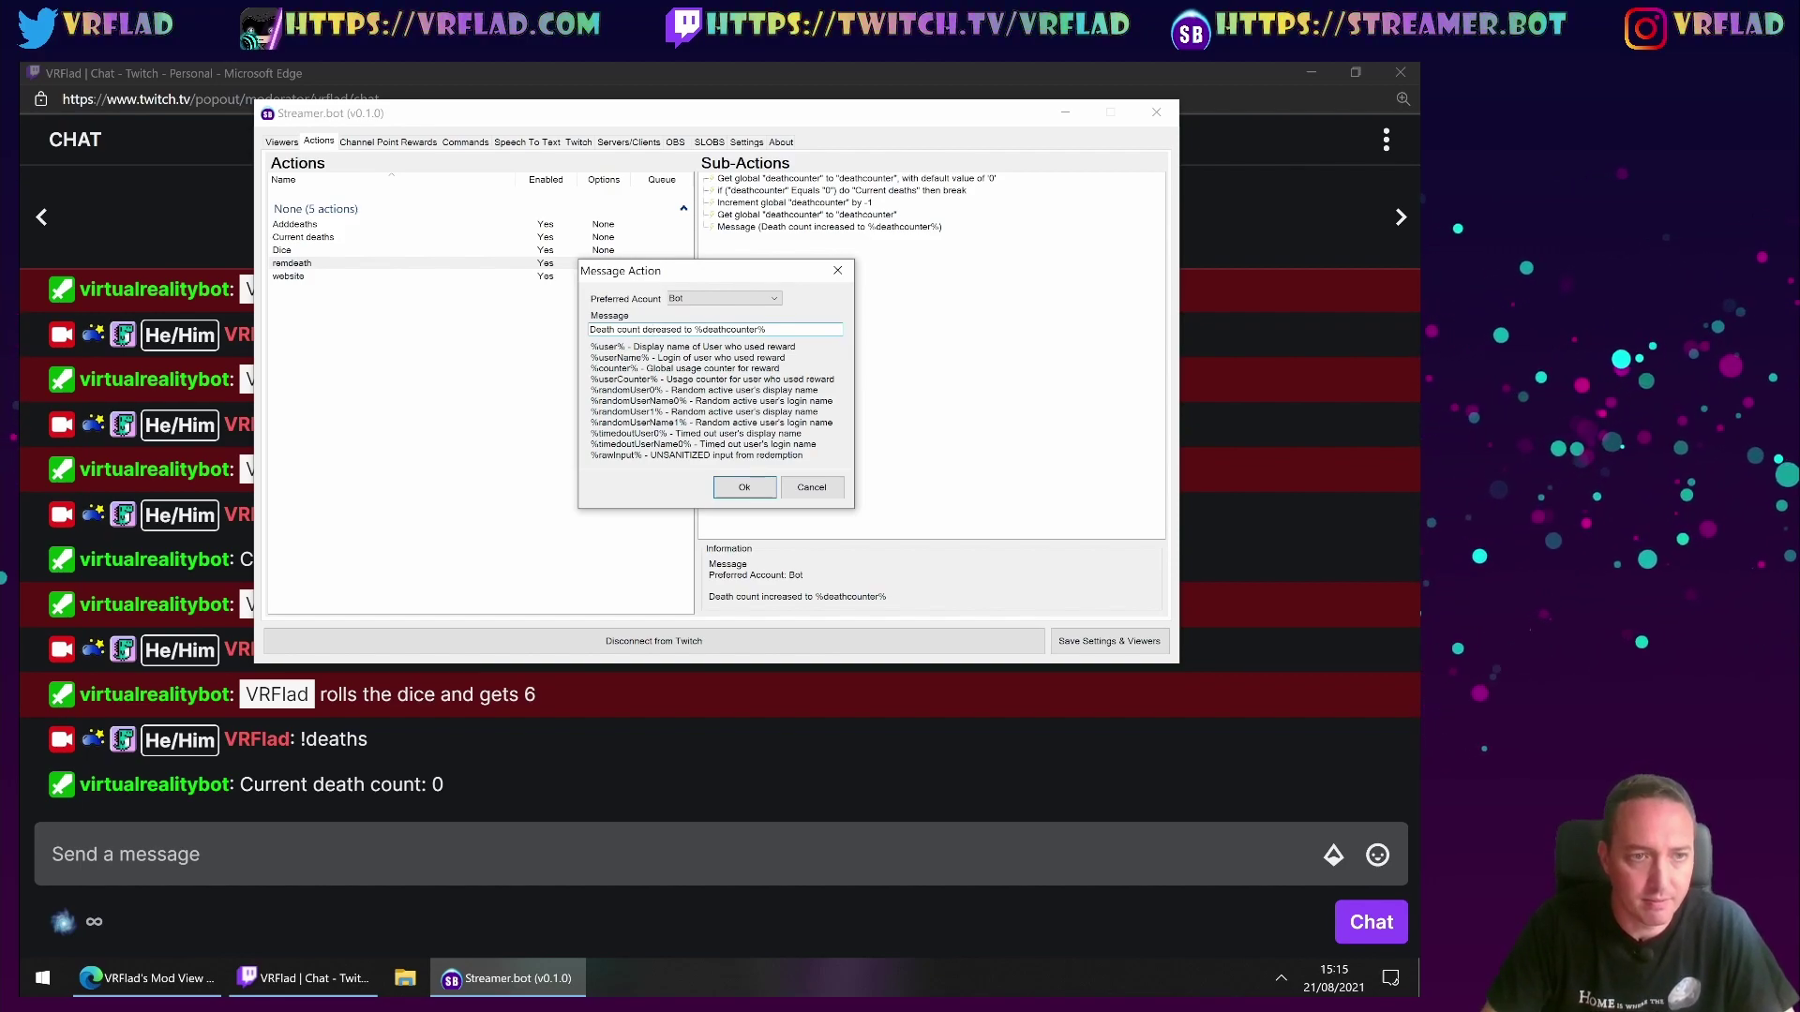
pyautogui.press('Return')
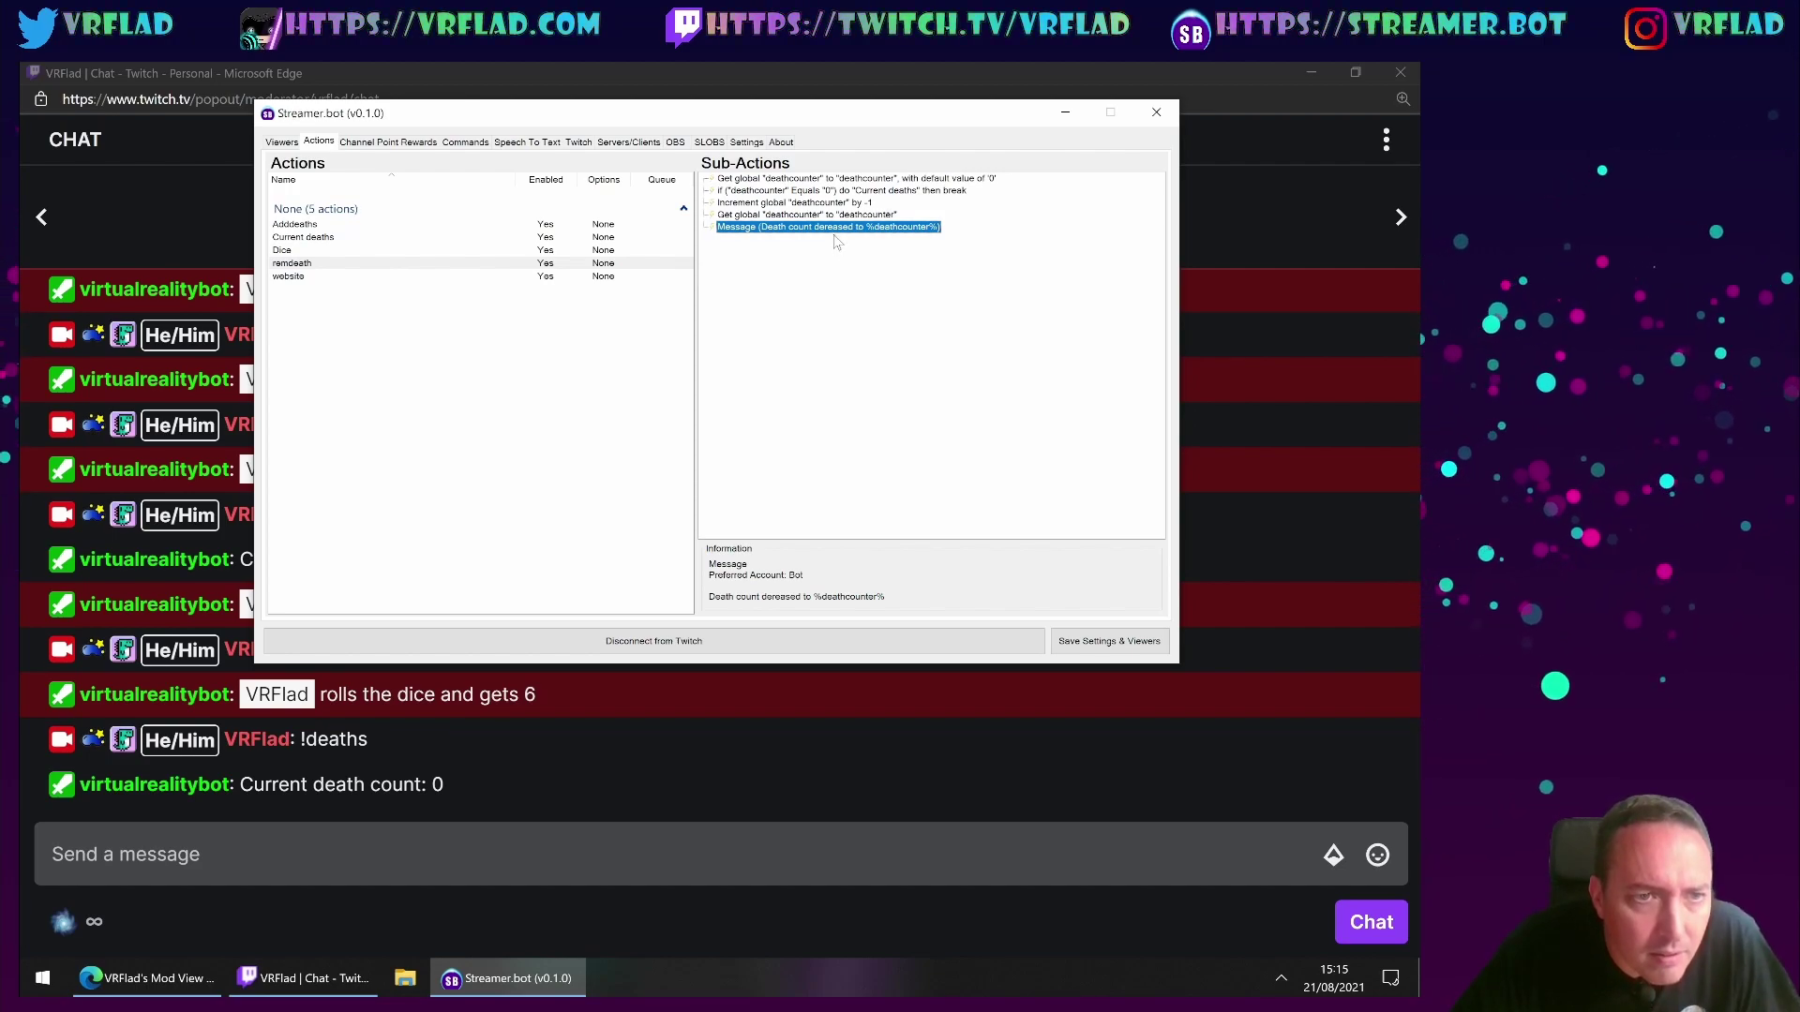
pyautogui.click(1109, 641)
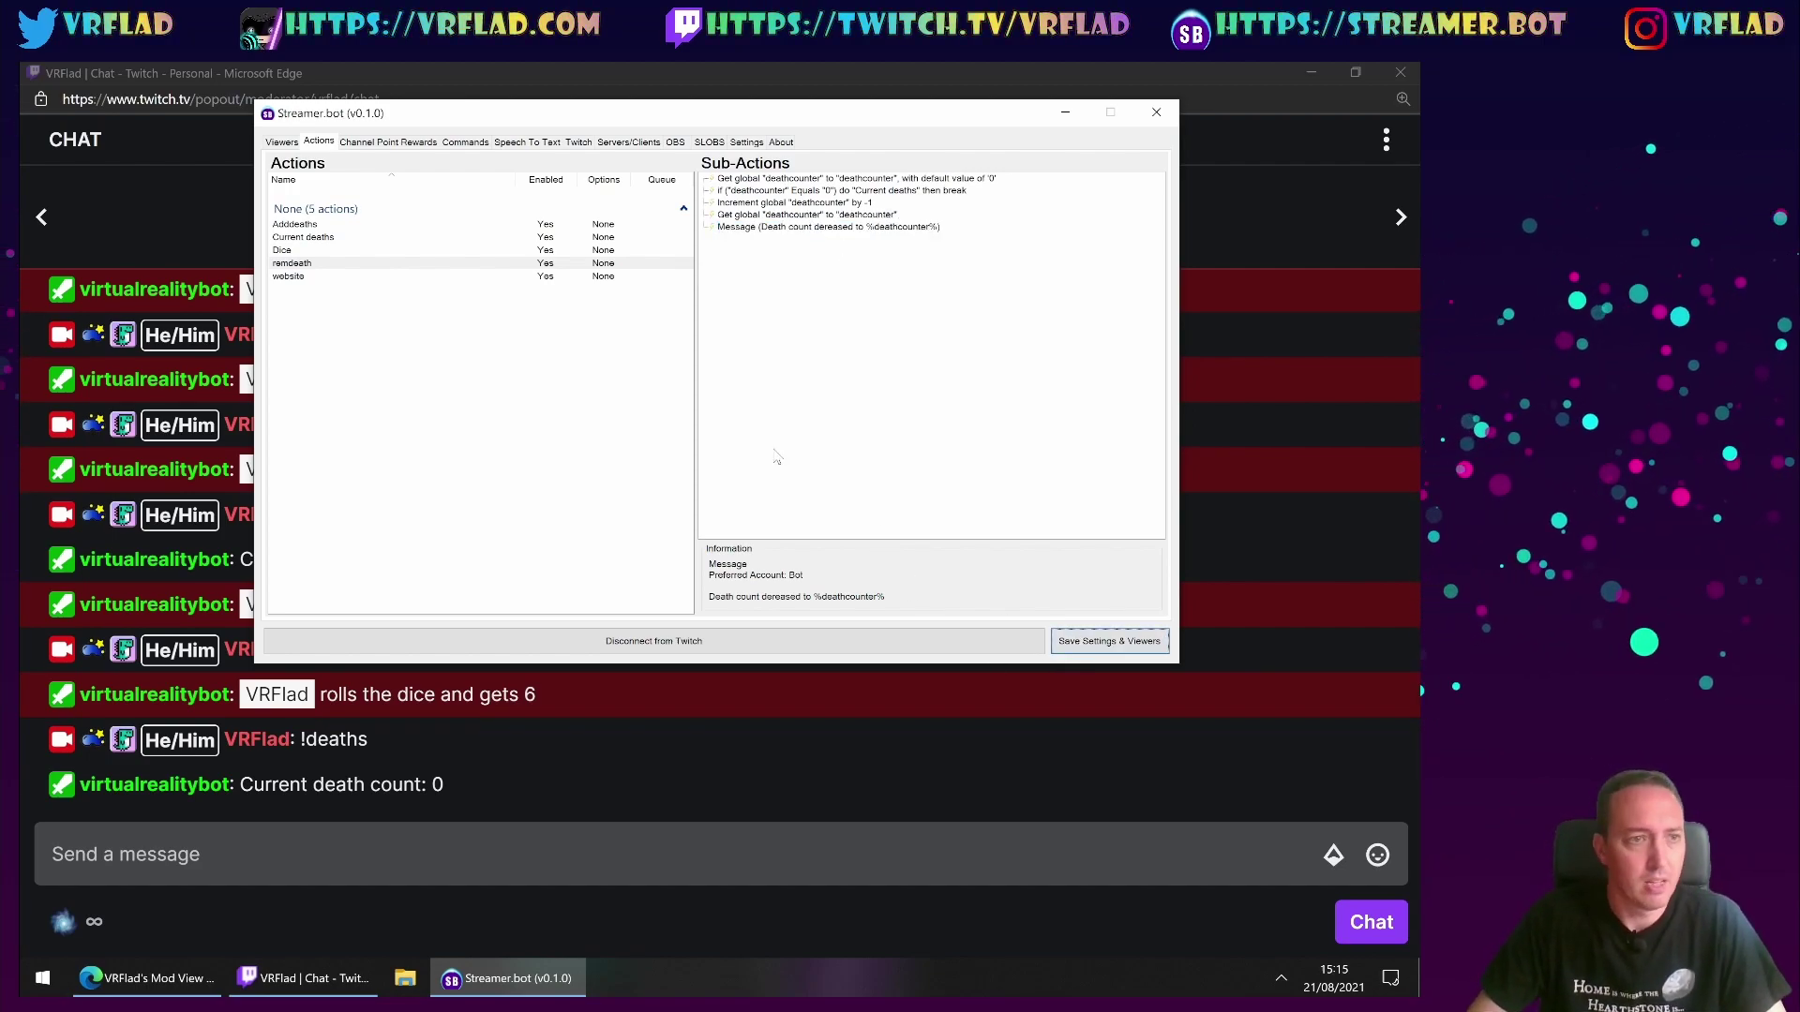
# - Add a chat command "!death+" that runs the Adddeaths action
pyautogui.click(465, 142)
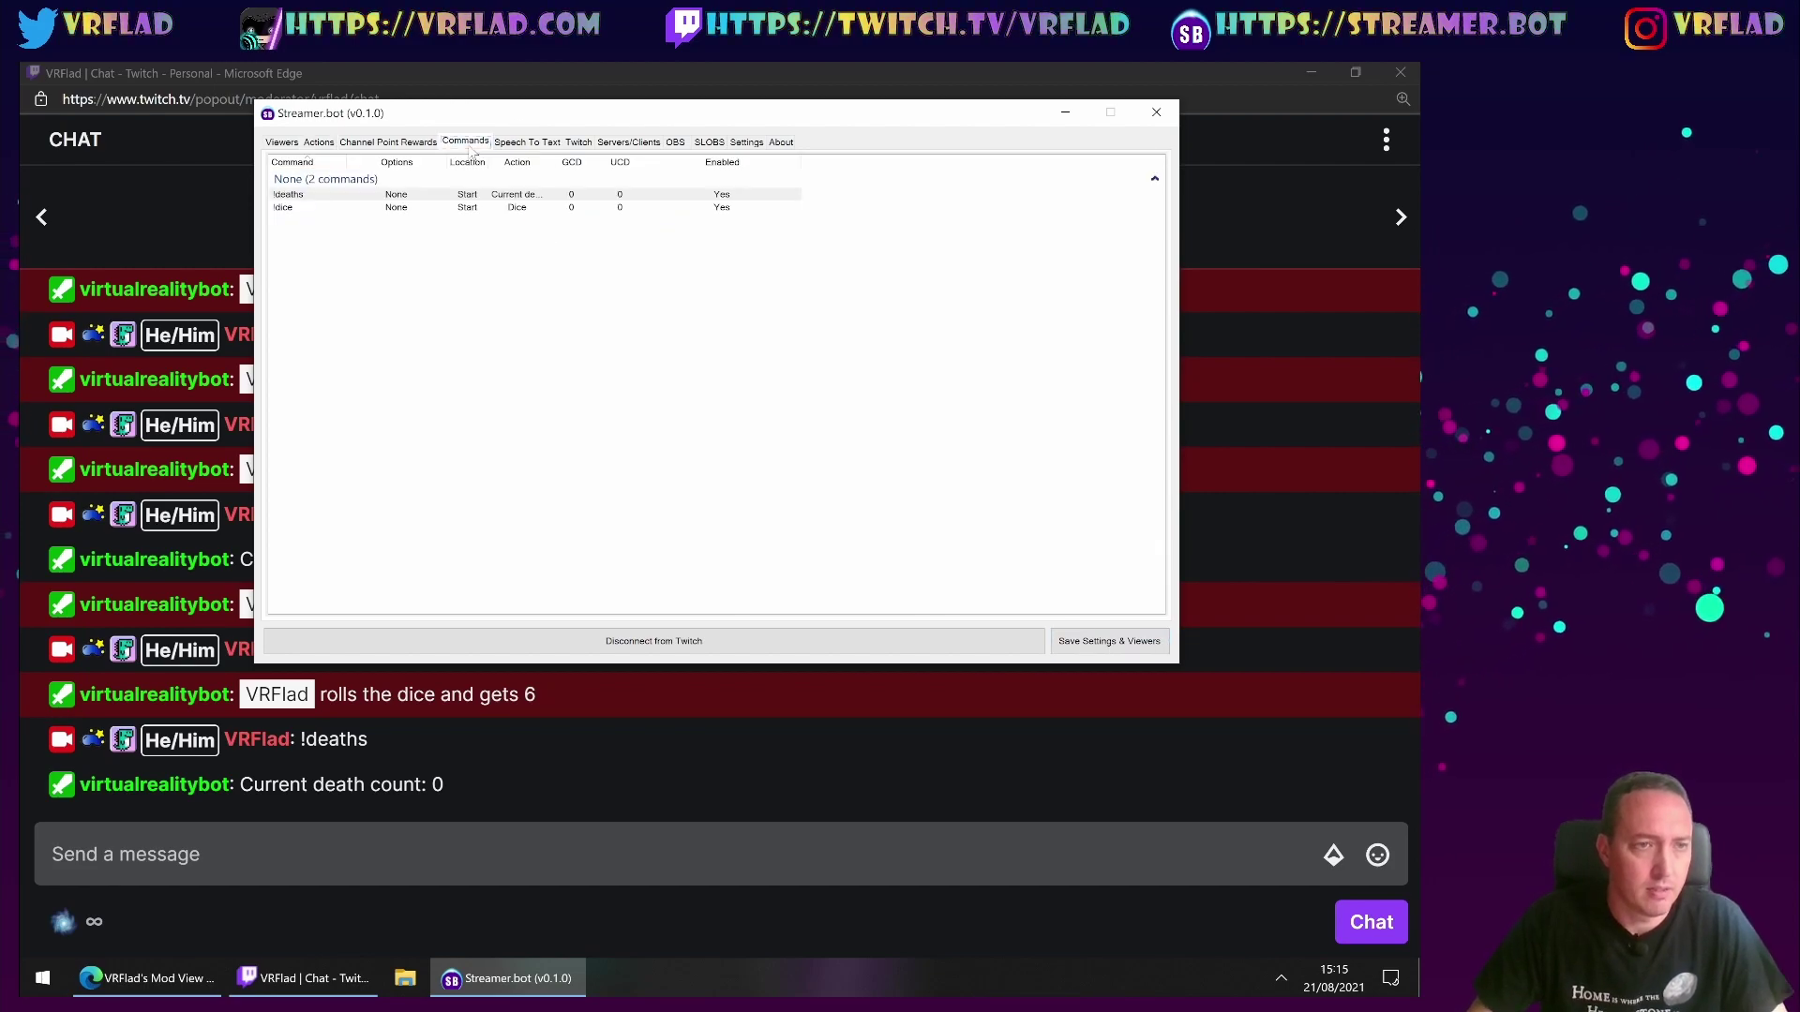
pyautogui.rightClick(351, 258)
pyautogui.click(374, 271)
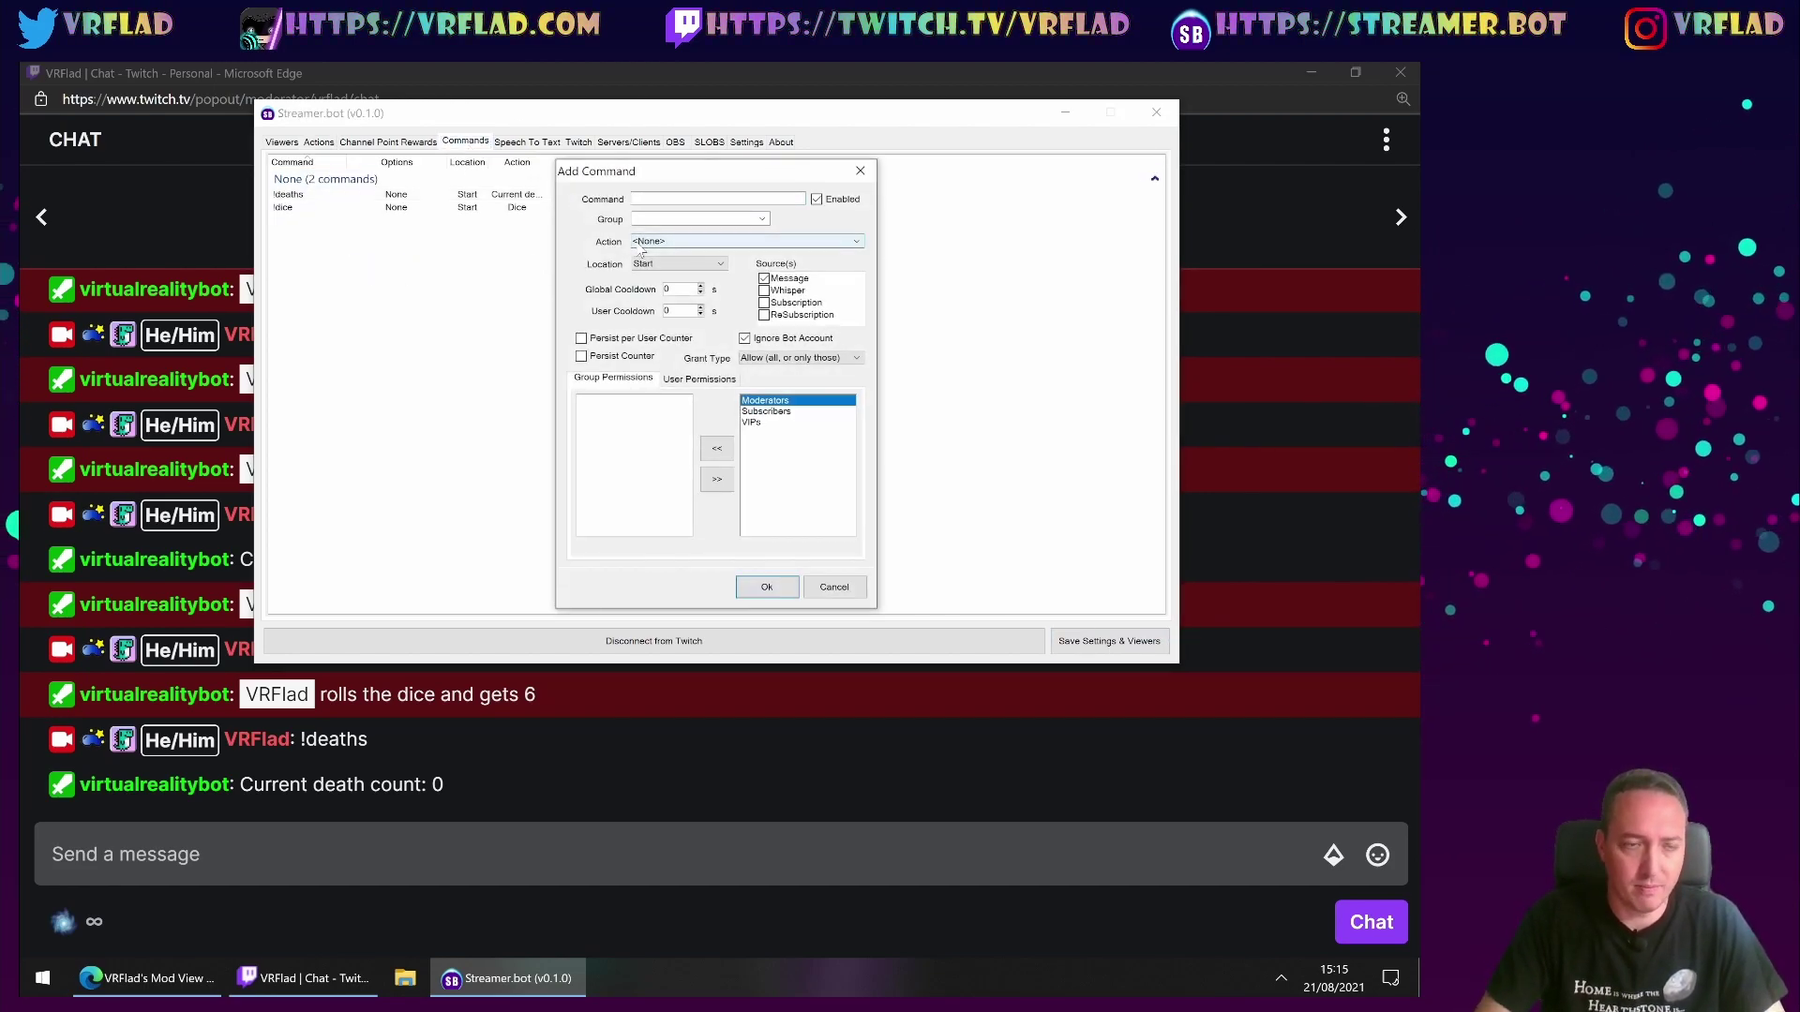
pyautogui.write('!death+')
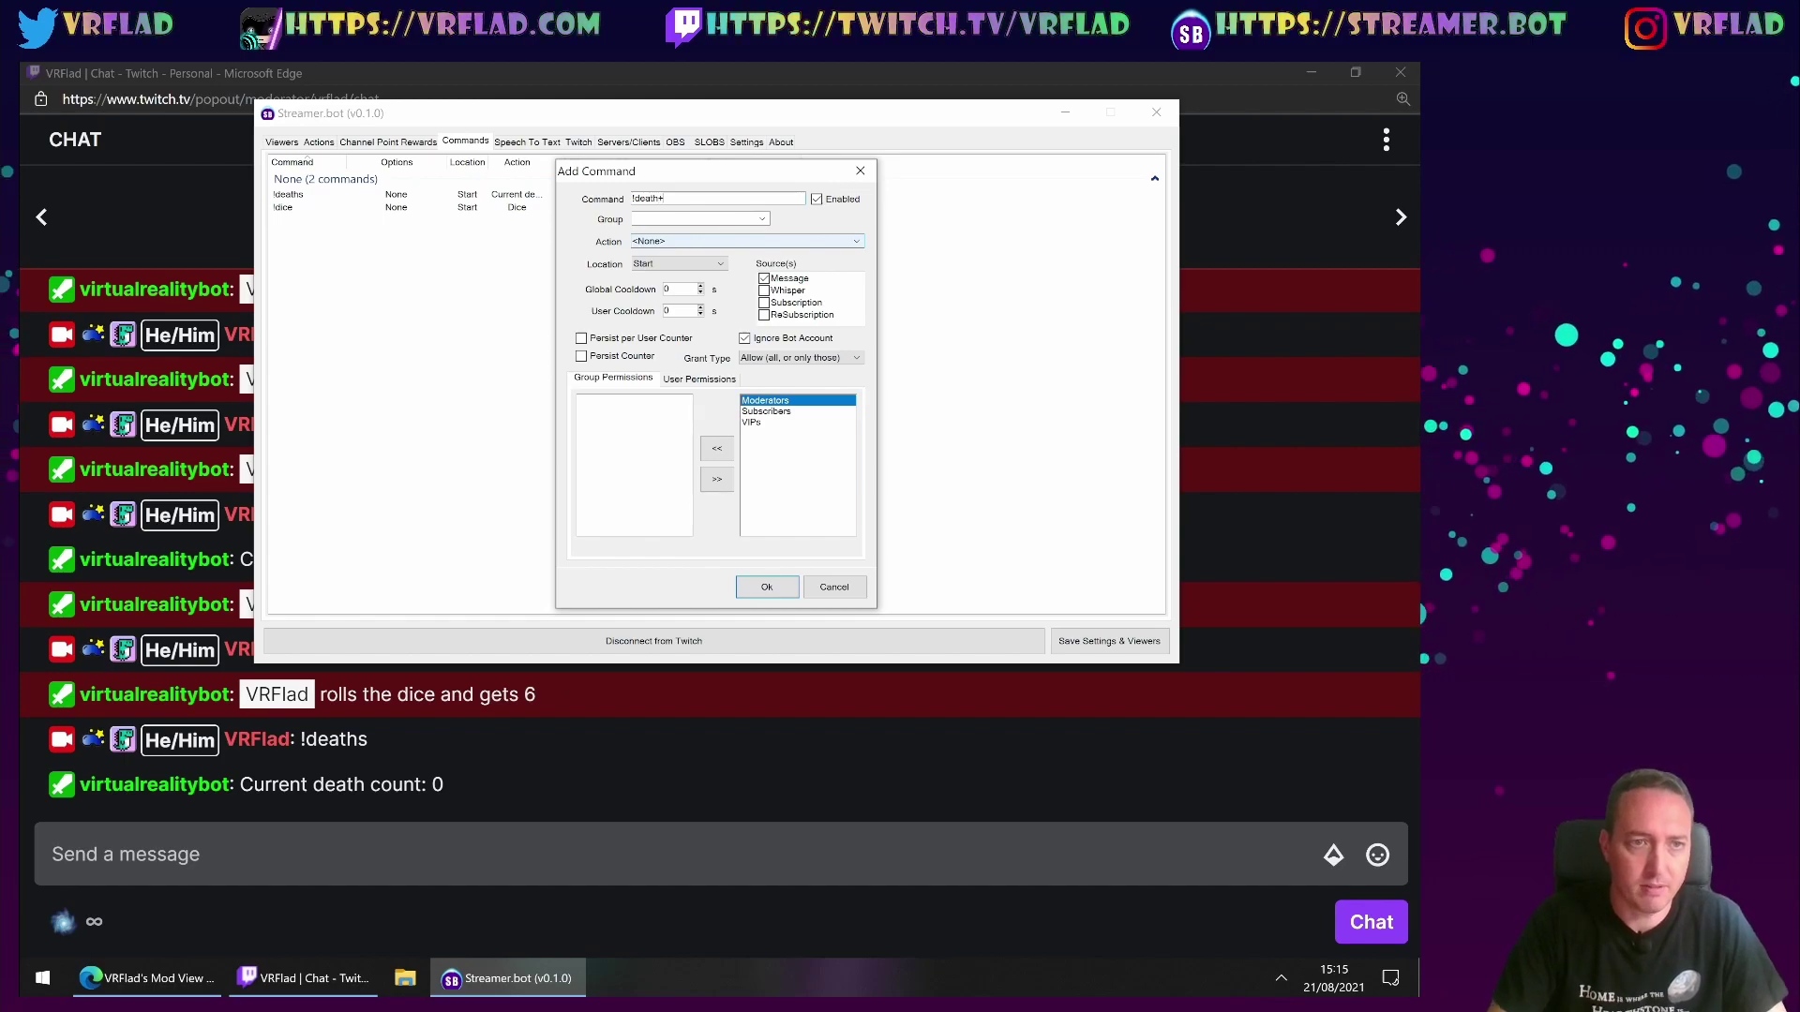
pyautogui.click(693, 240)
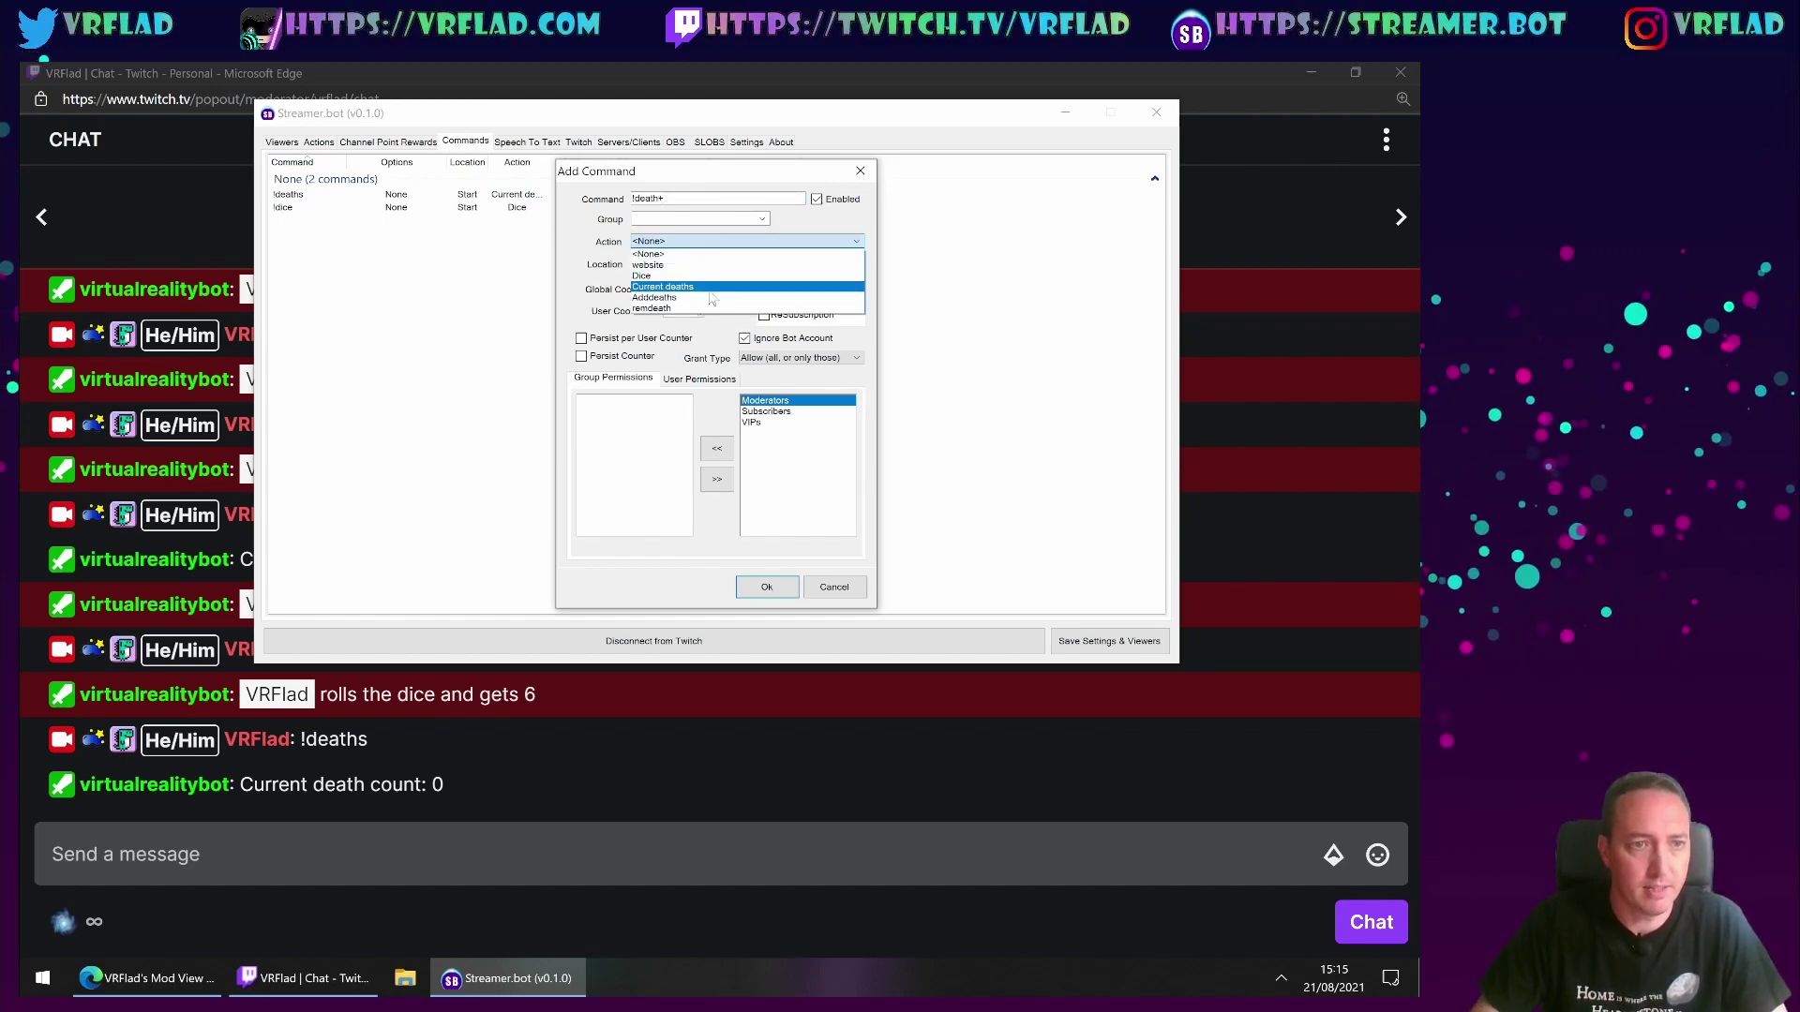
pyautogui.click(715, 298)
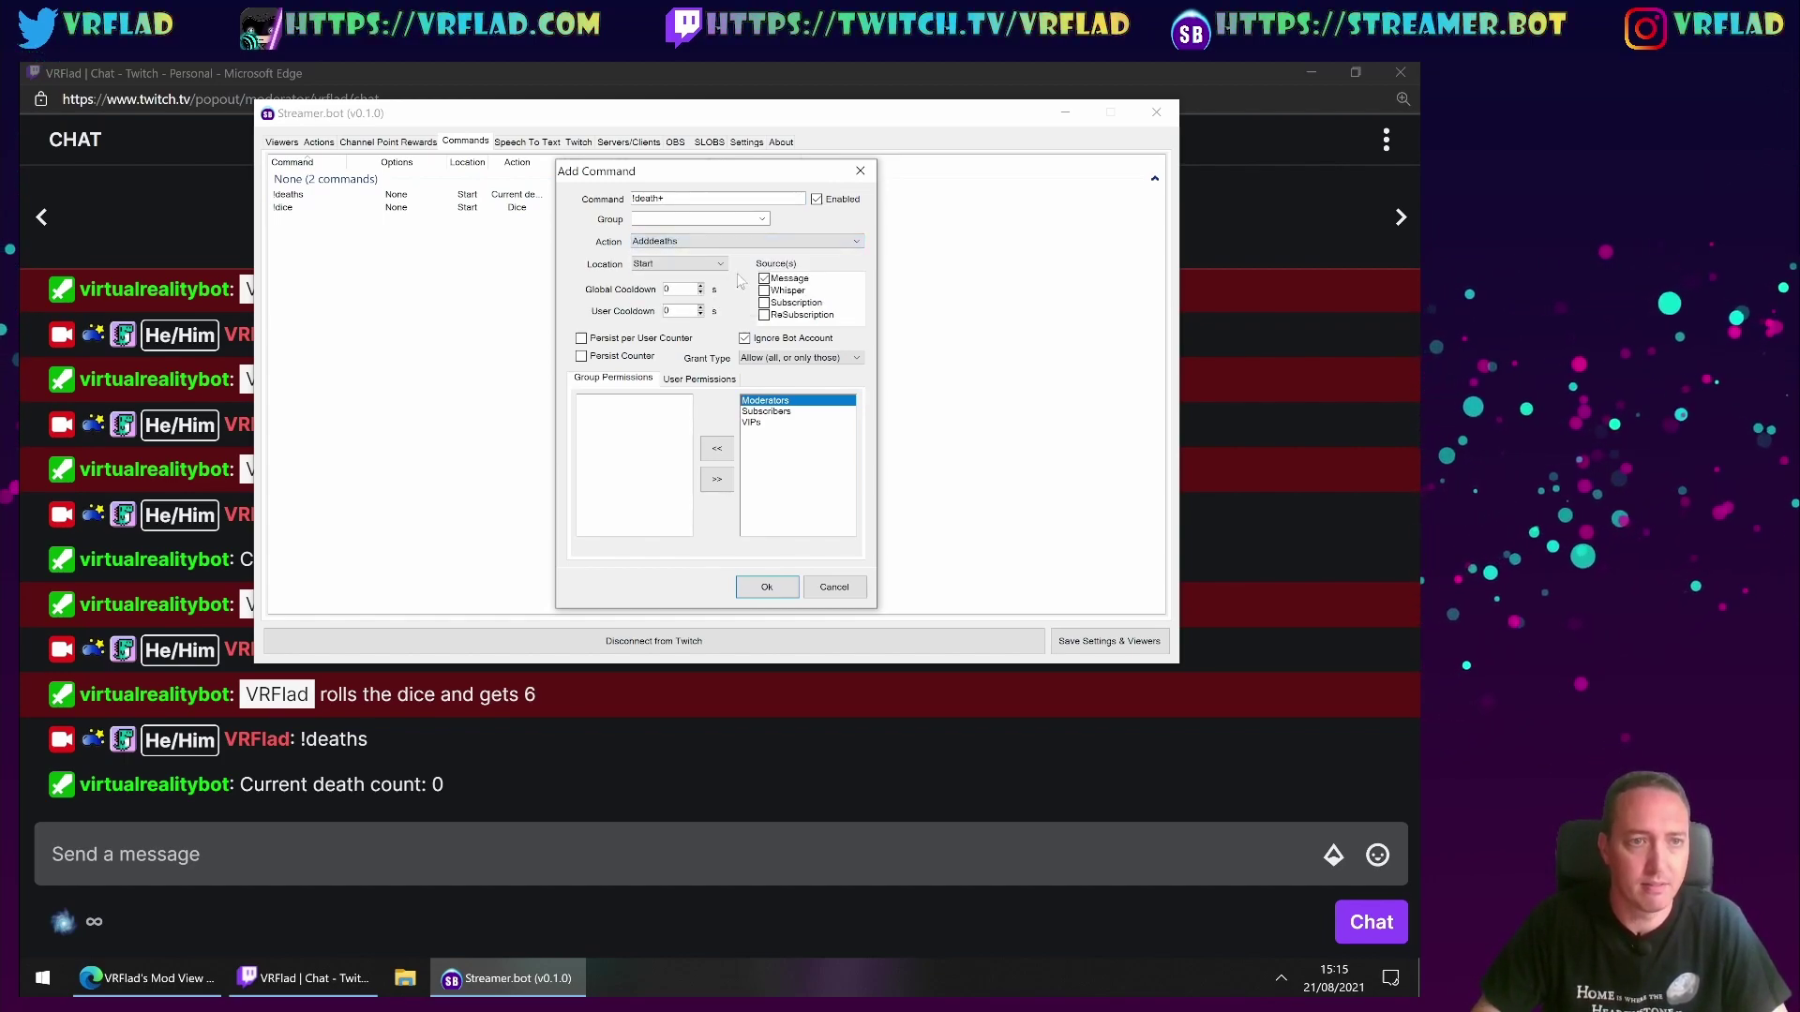
pyautogui.click(767, 587)
# - Add a chat command "!death-" that runs the remdeath action
pyautogui.rightClick(443, 286)
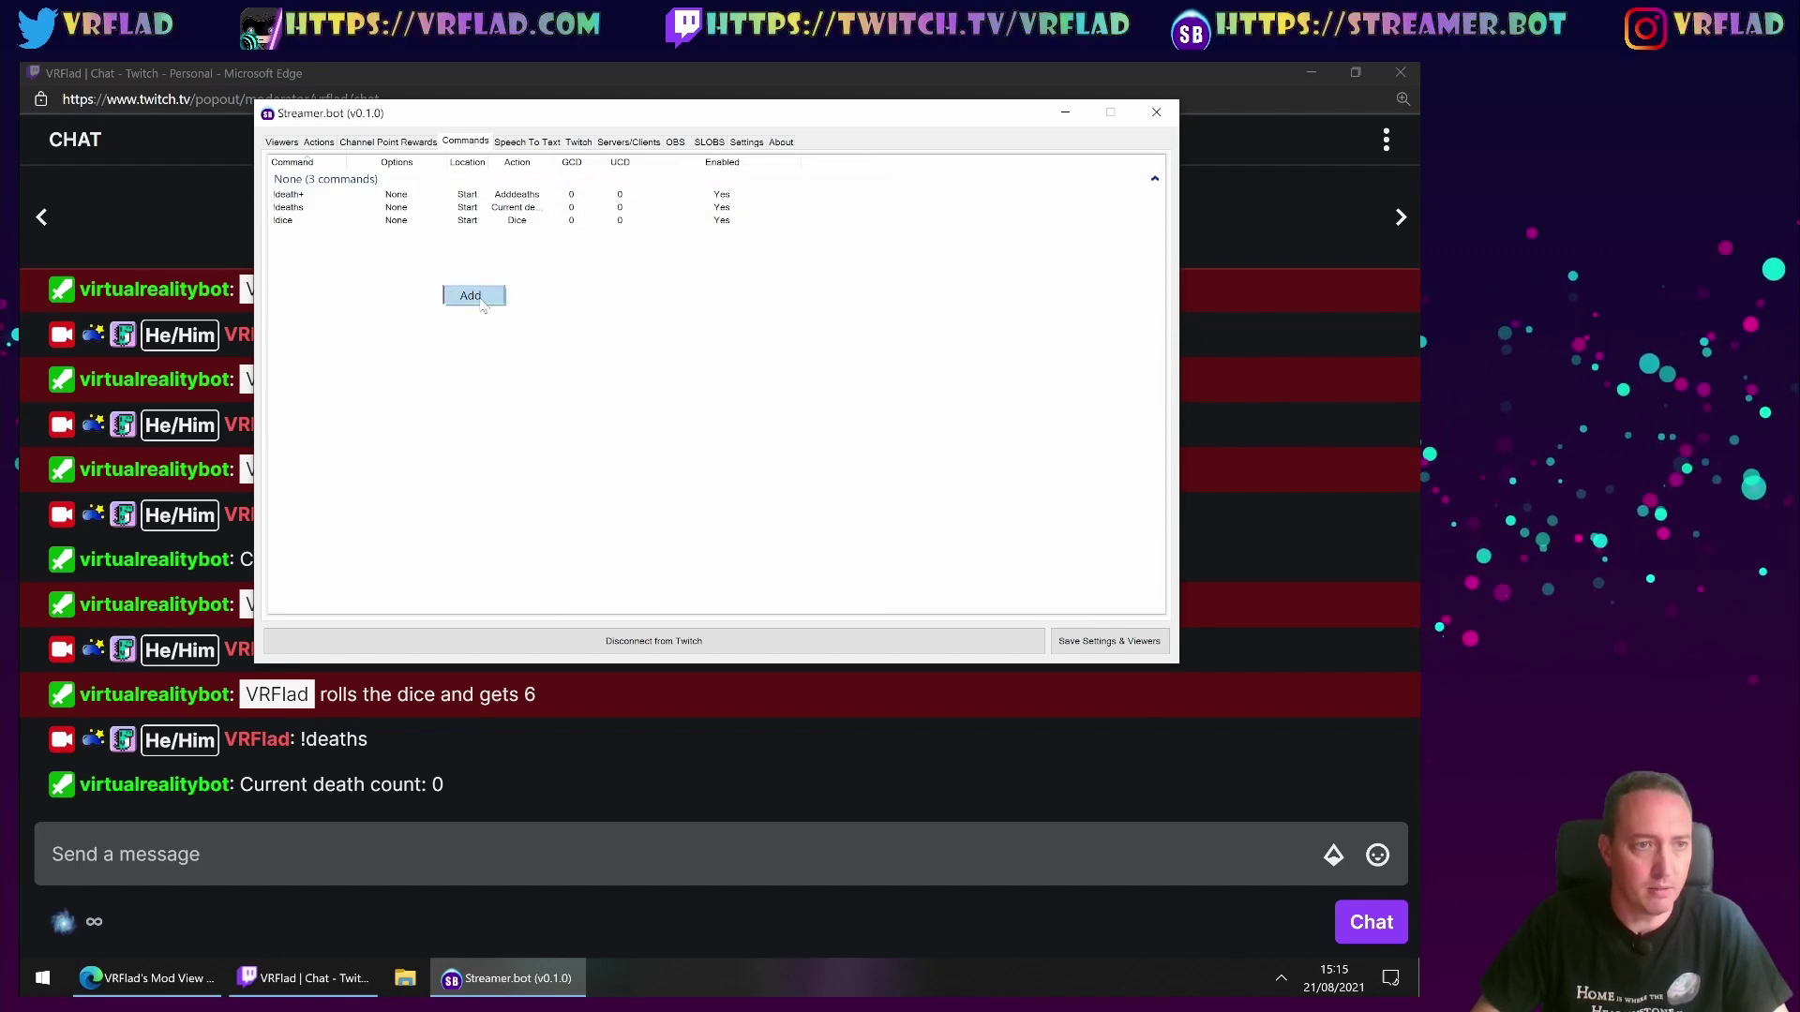
pyautogui.click(480, 299)
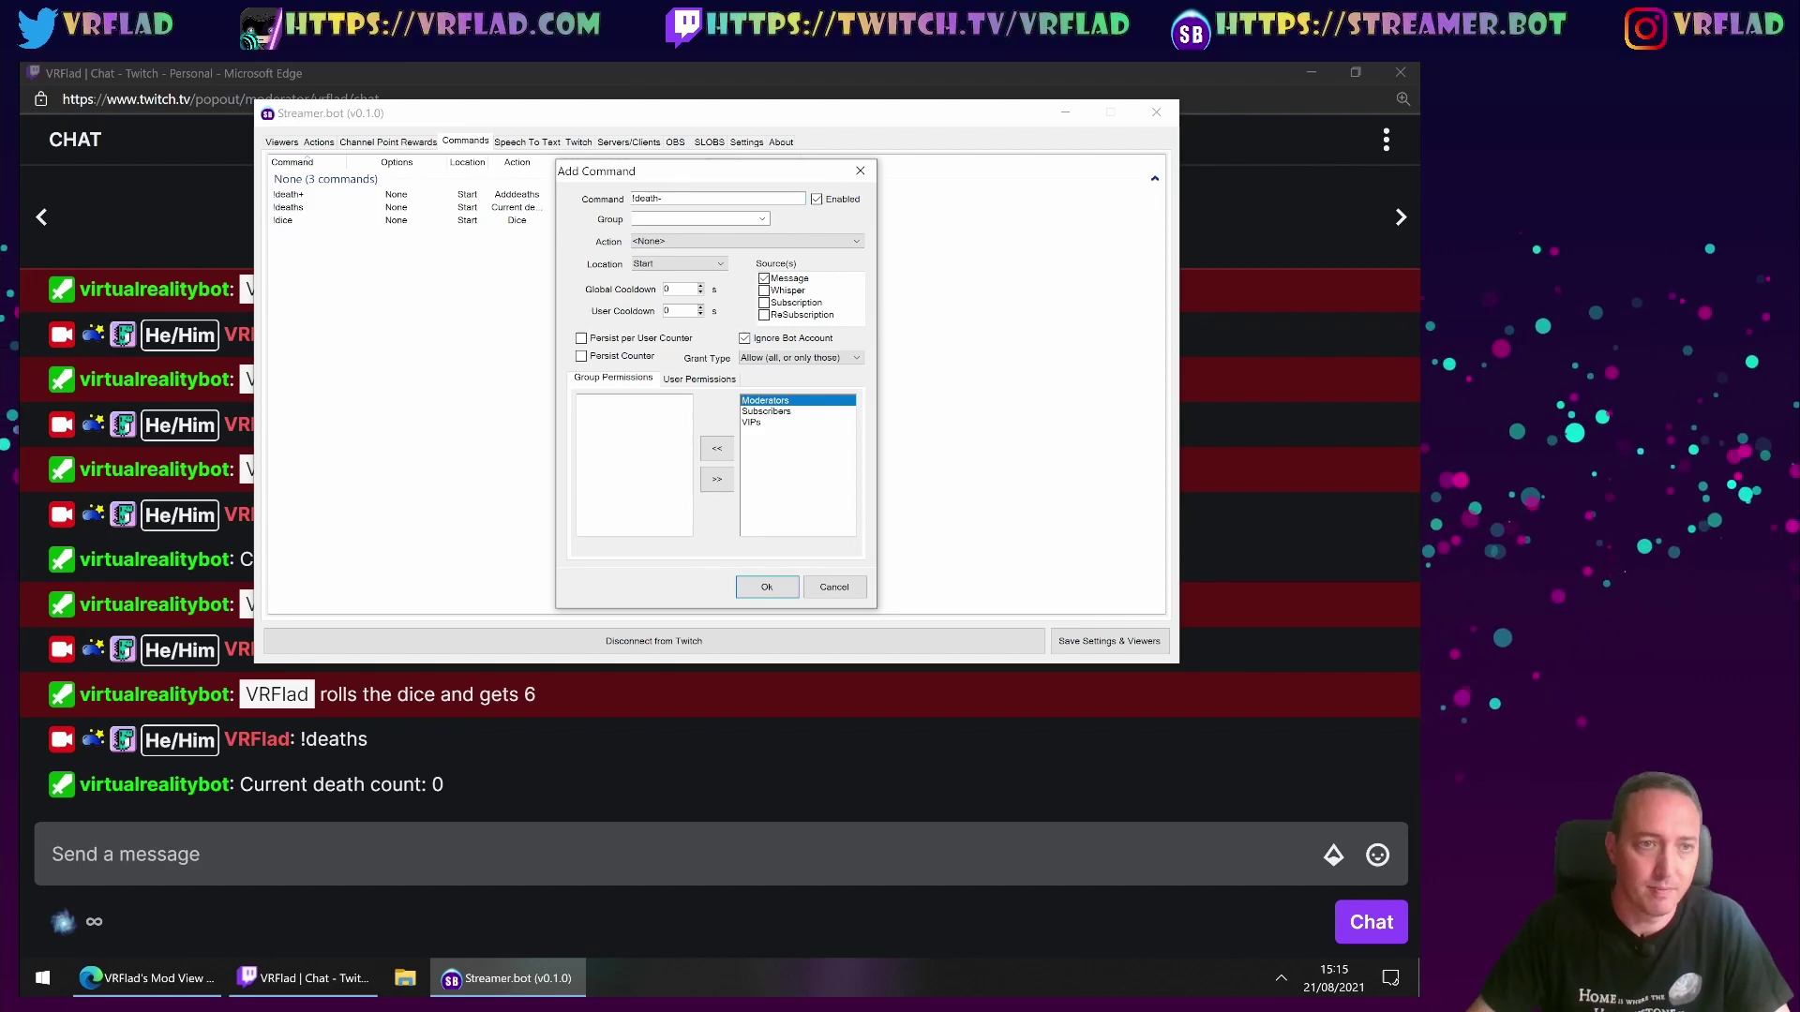
pyautogui.click(763, 220)
pyautogui.click(746, 217)
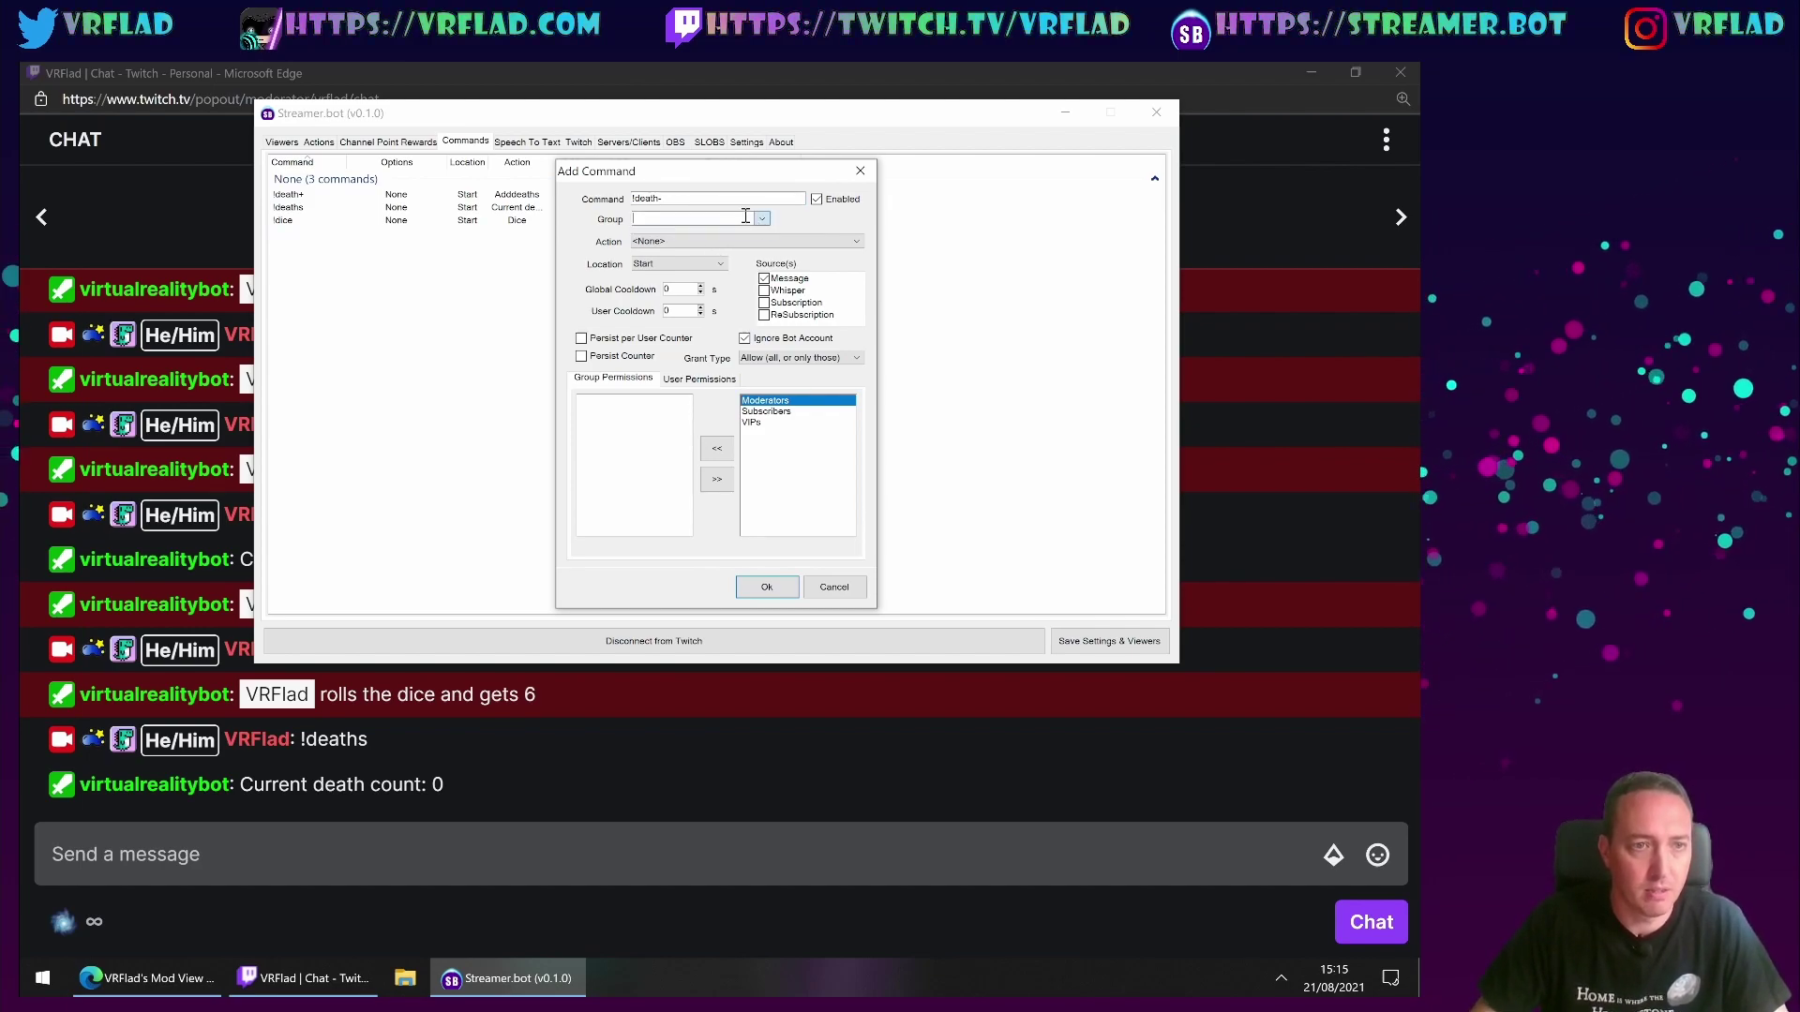
pyautogui.click(765, 240)
pyautogui.click(749, 298)
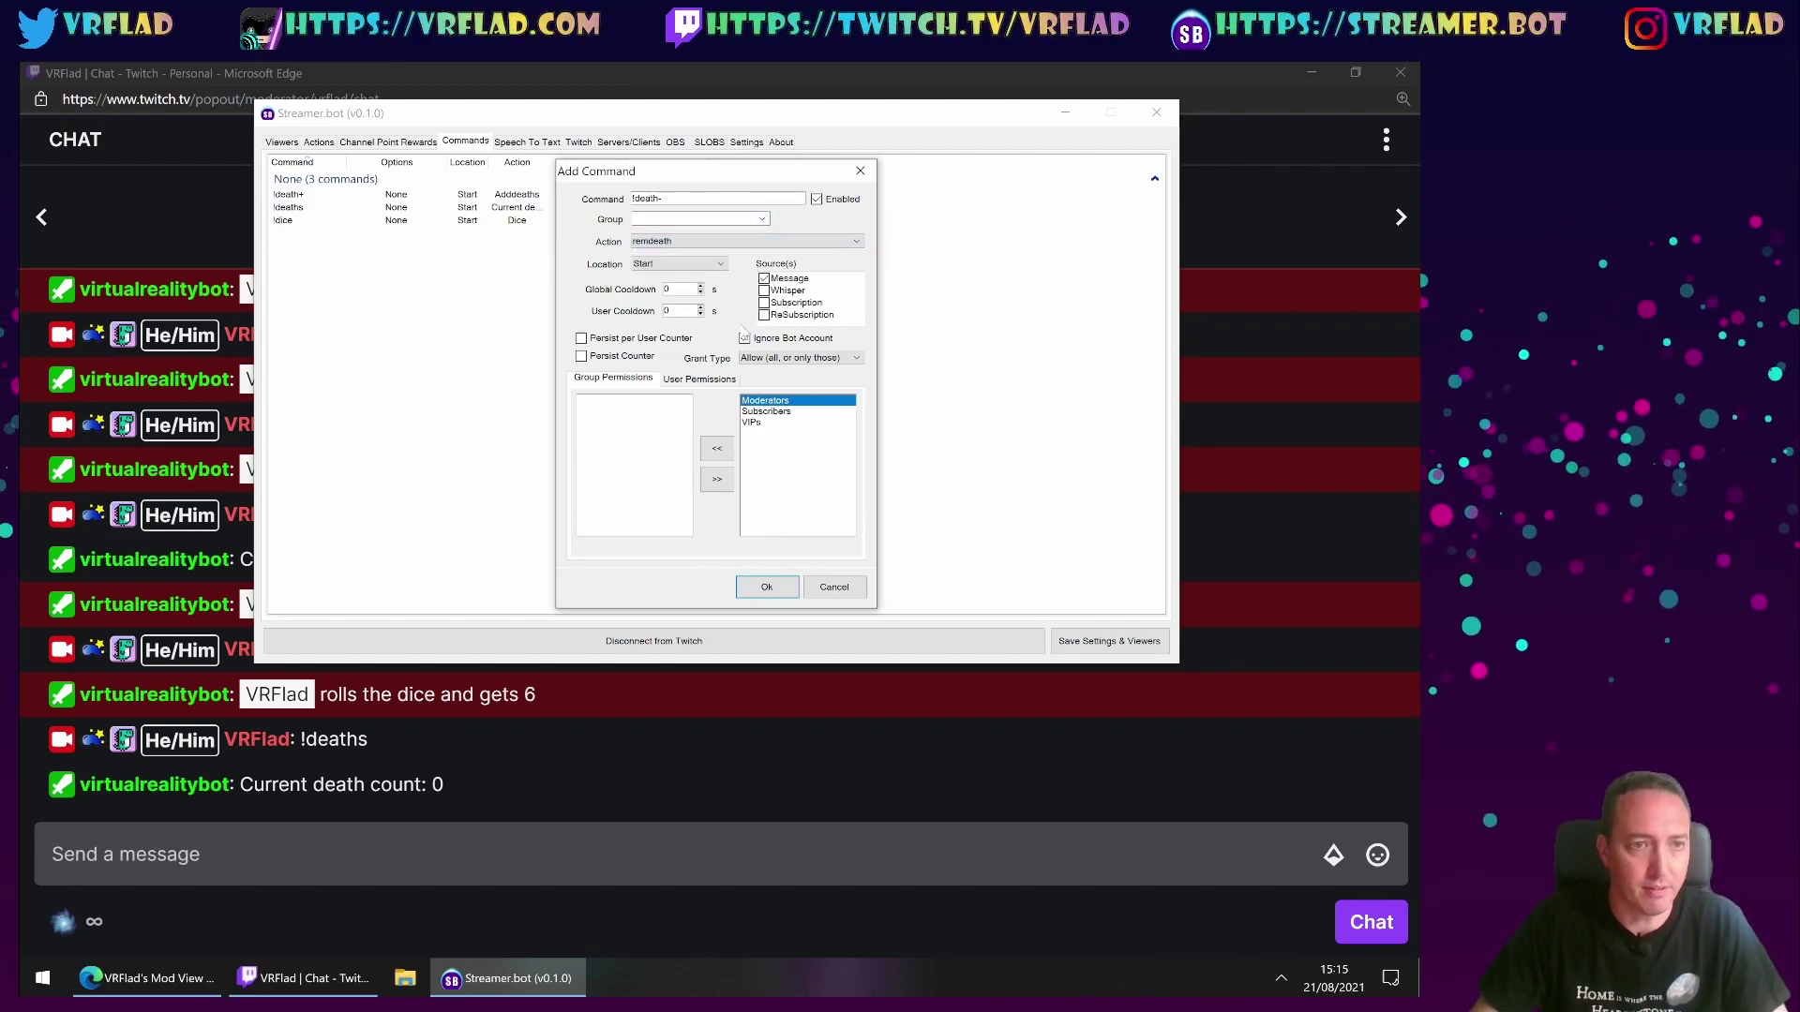
pyautogui.click(766, 586)
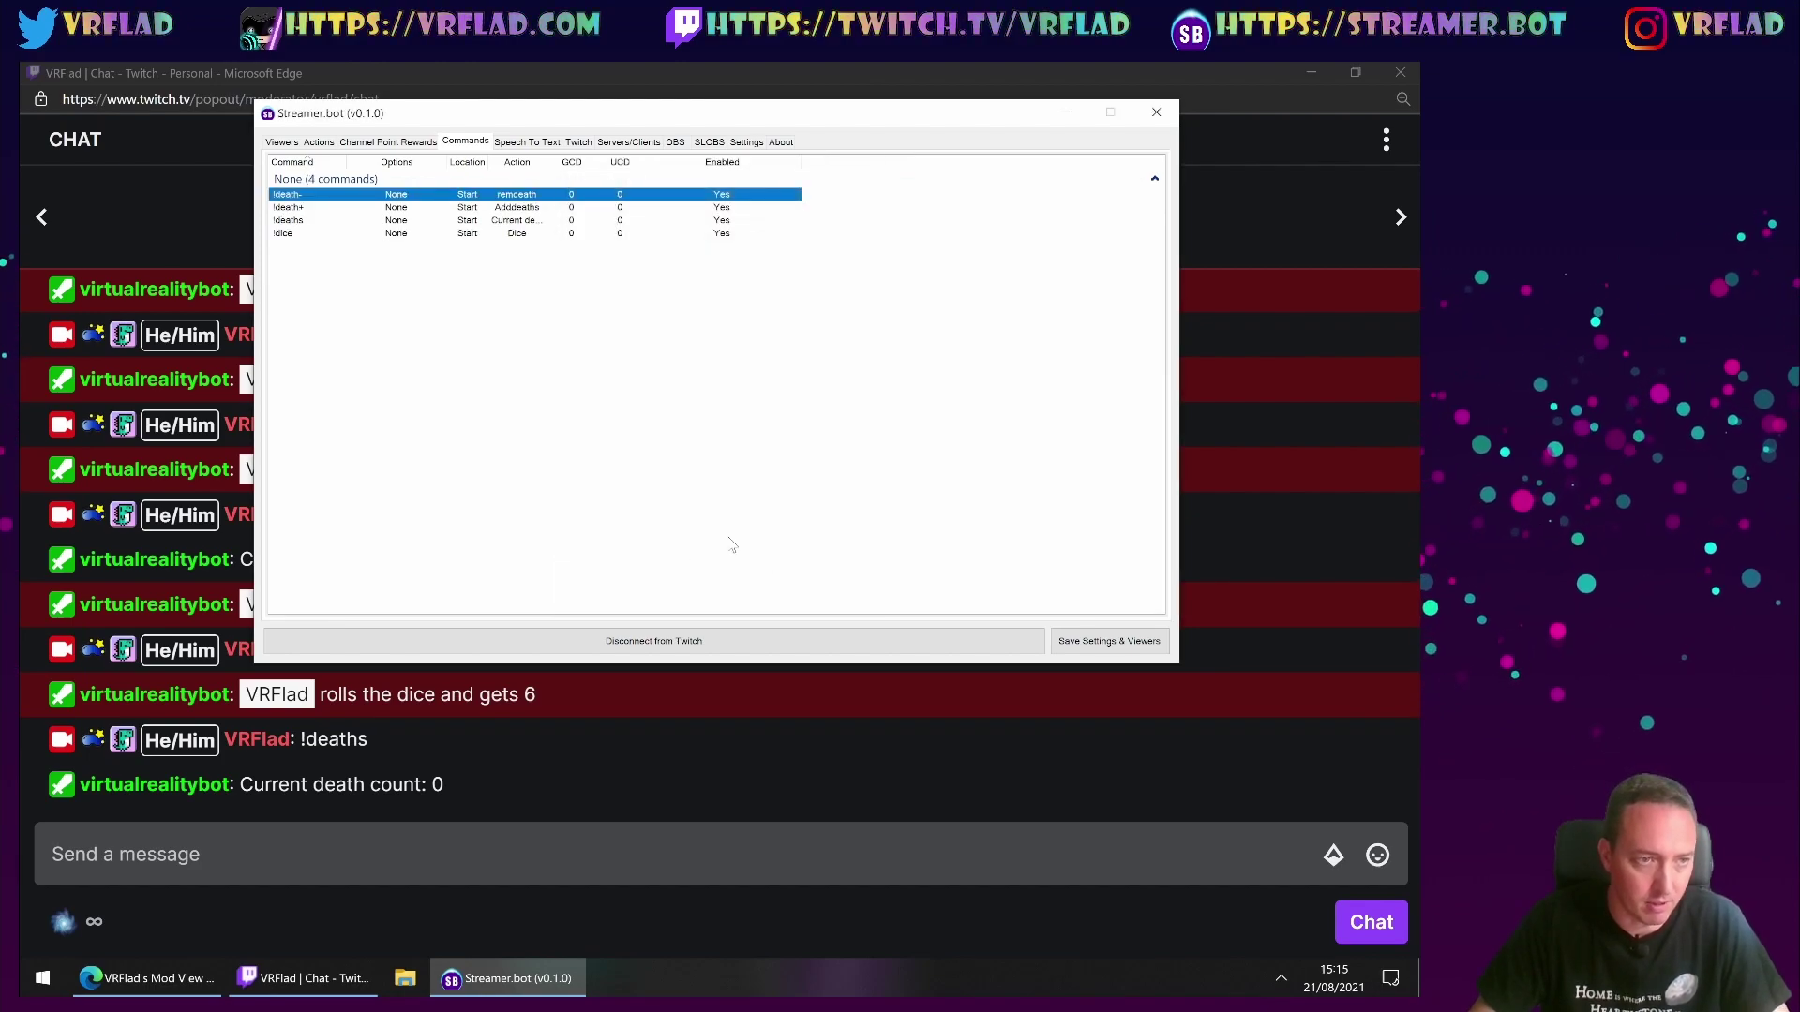
# - Switch to the Twitch chat window and test the counter by sending !deaths followed by !death-
pyautogui.click(434, 861)
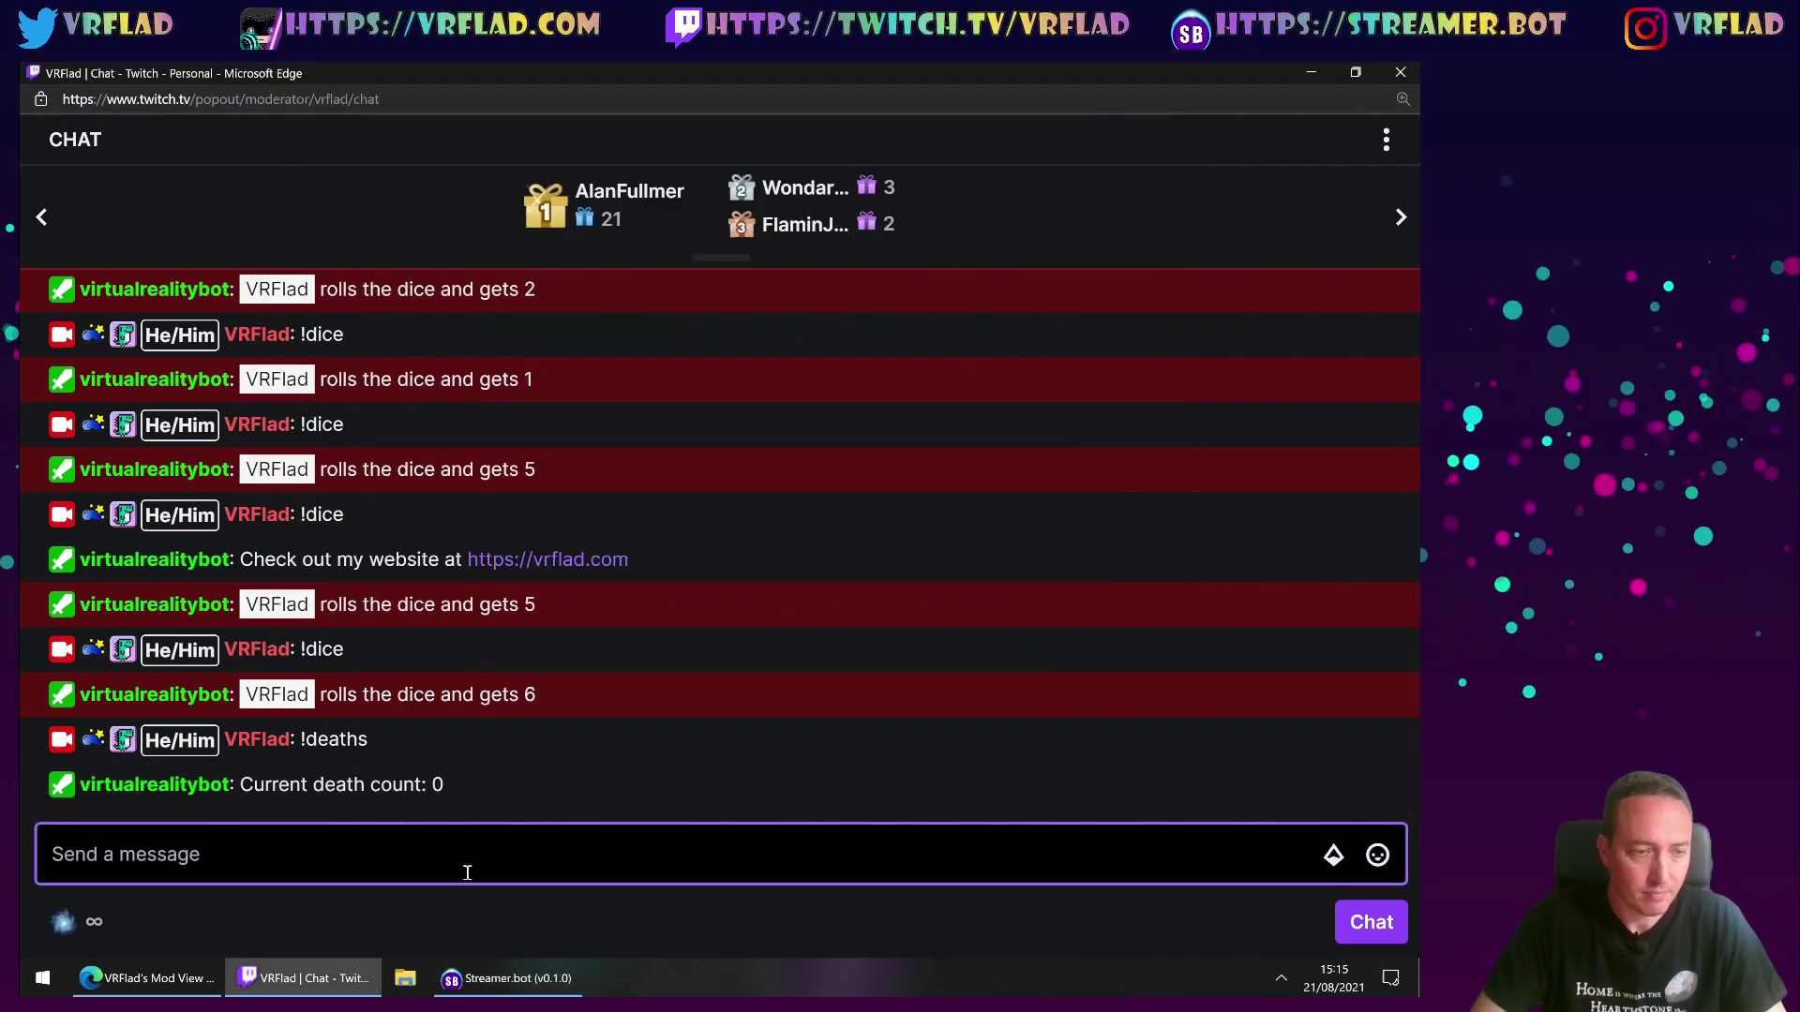
pyautogui.press('Up')
pyautogui.press('Return')
pyautogui.press('Up')
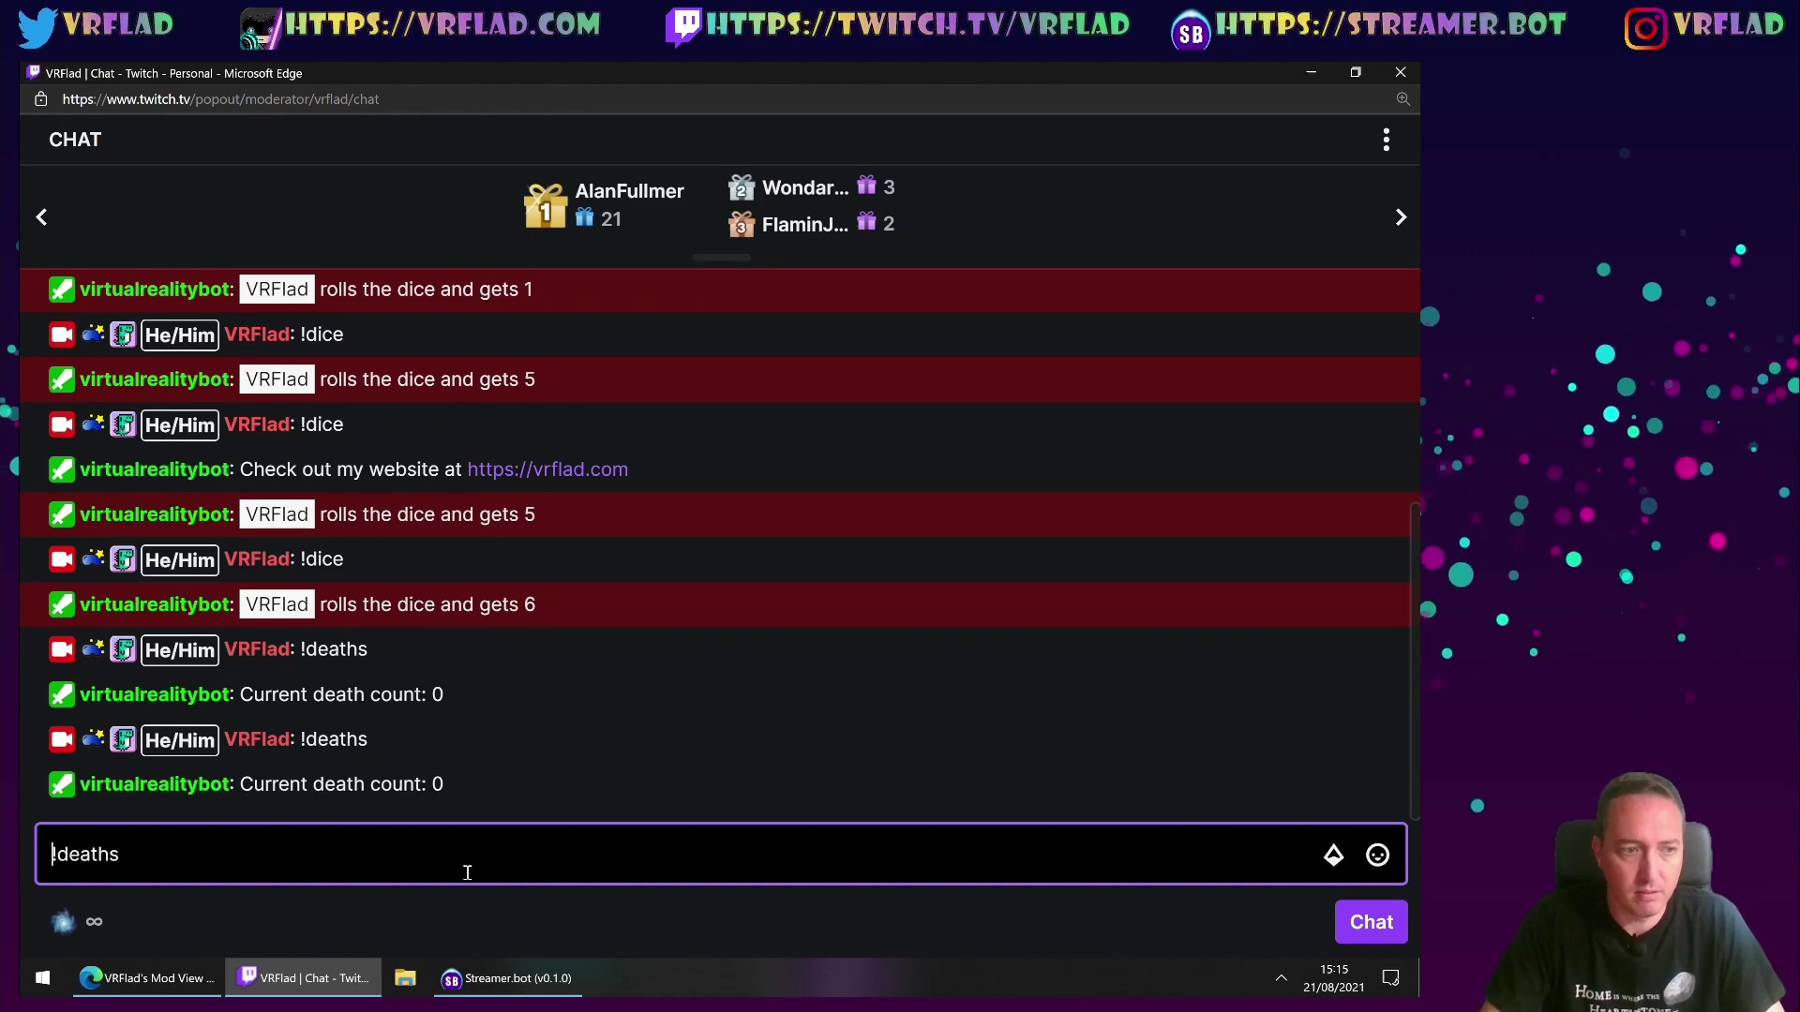
pyautogui.press('Return')
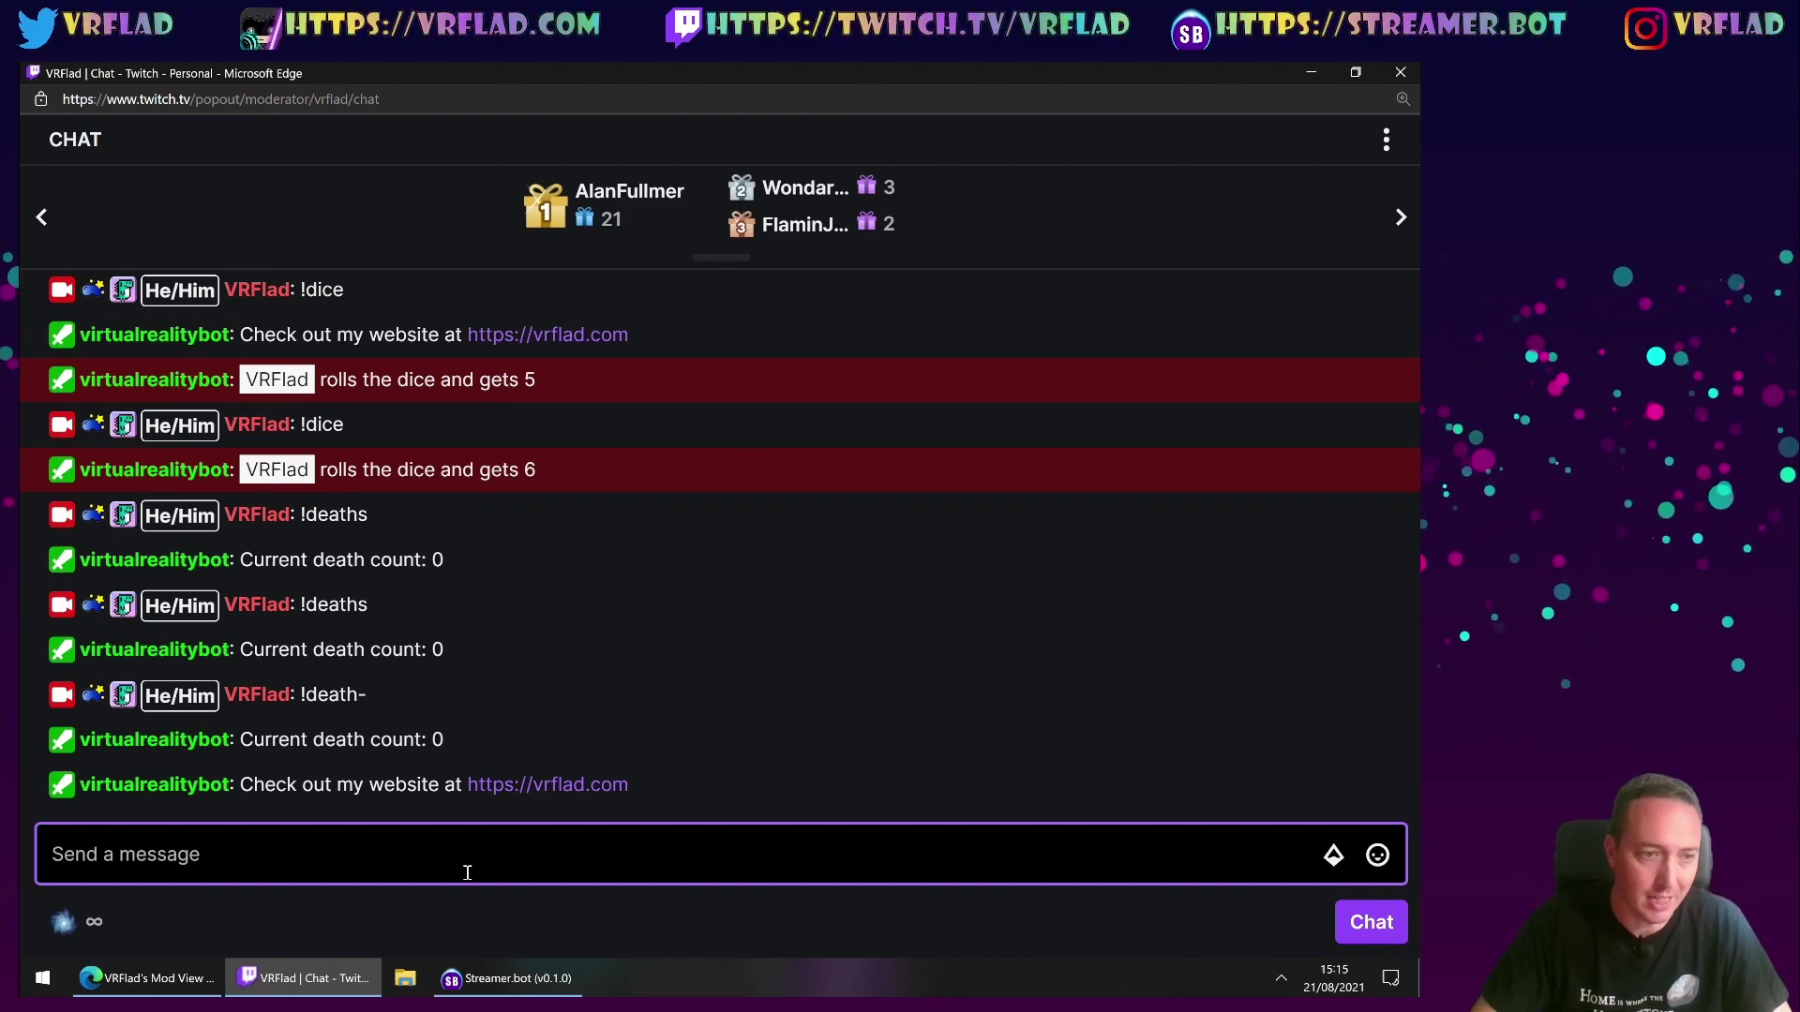
# - Send !death+ three times in the chat and query the counter with !deaths
pyautogui.press('Up')
pyautogui.press('Return')
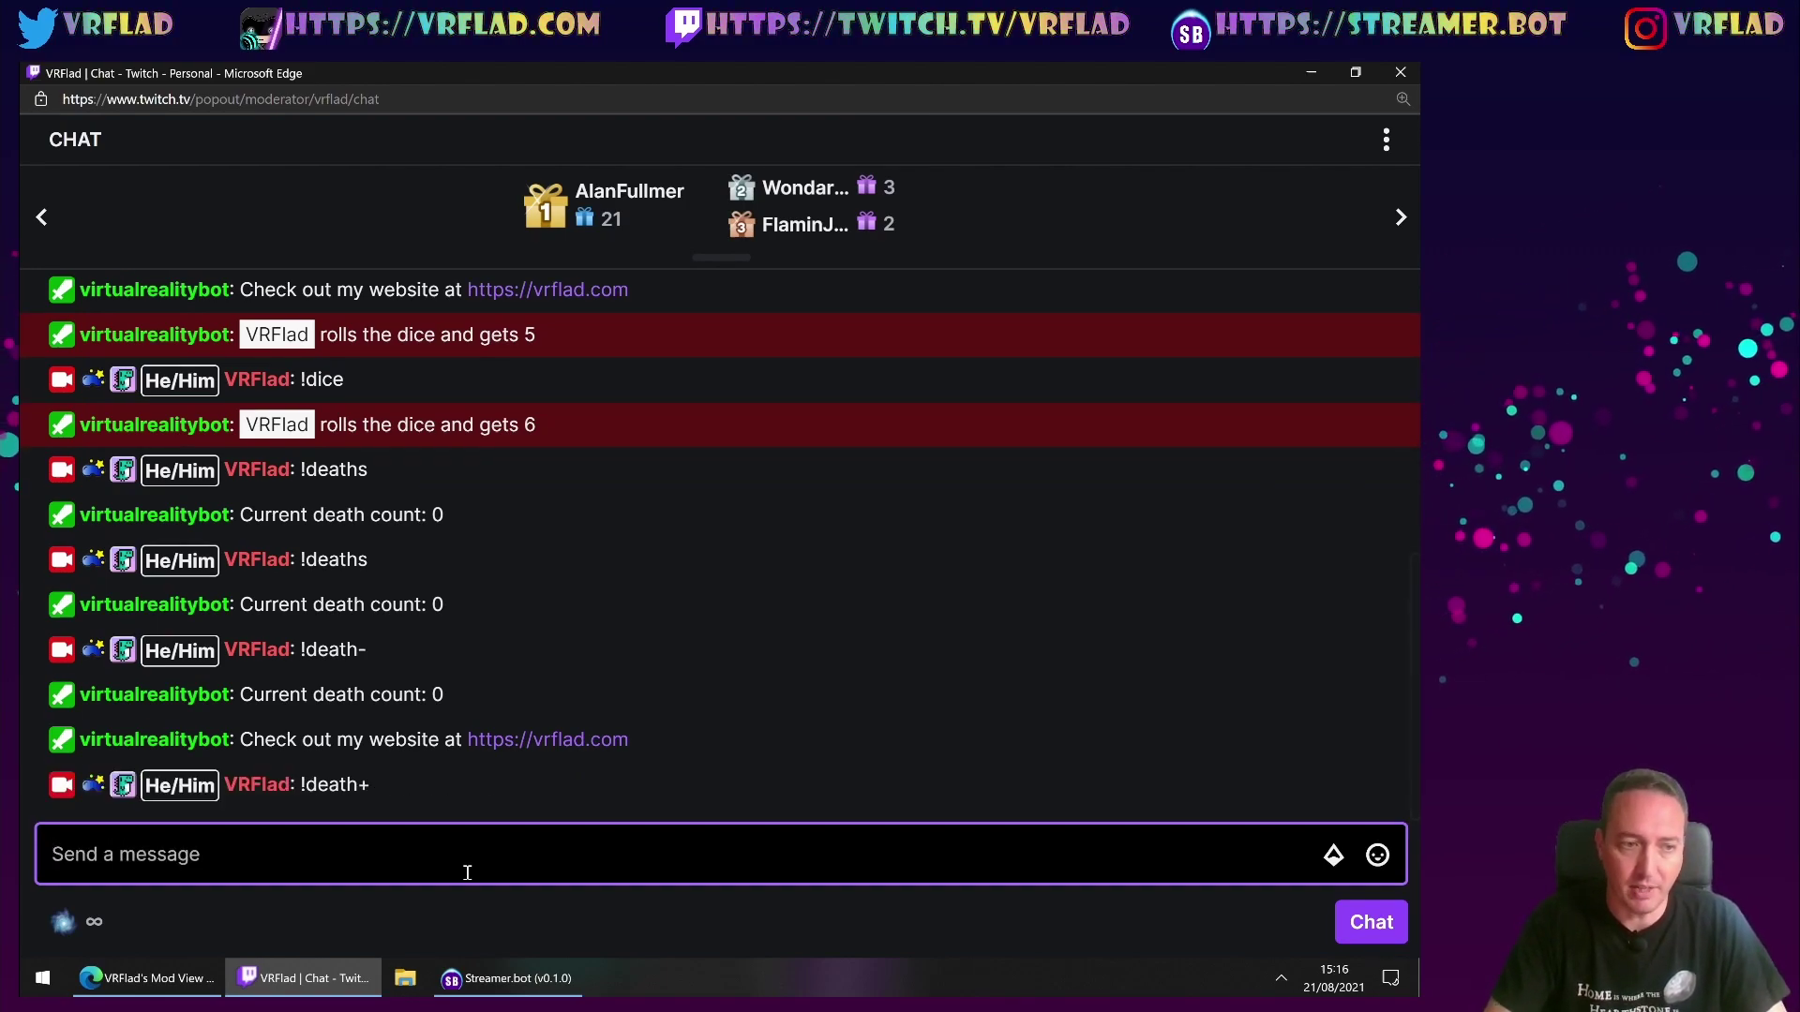
pyautogui.press('Up')
pyautogui.press('Return')
pyautogui.press('Up')
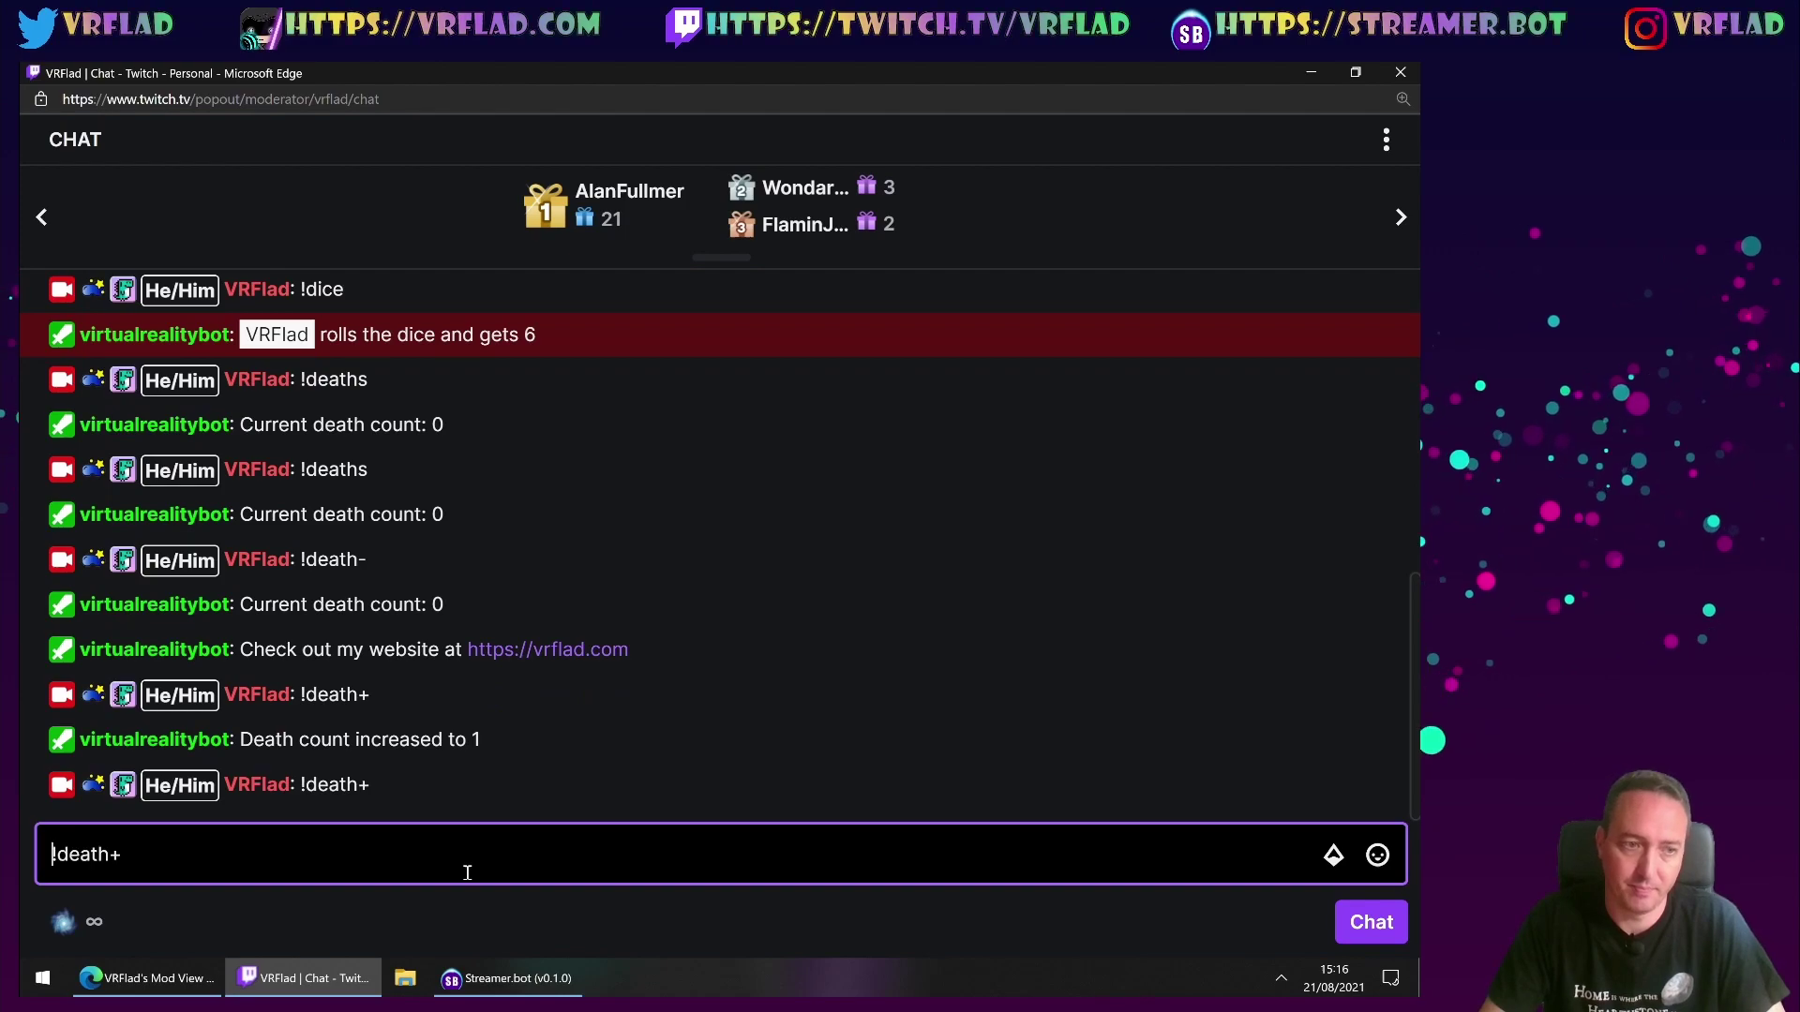
pyautogui.press('Return')
pyautogui.press('Up')
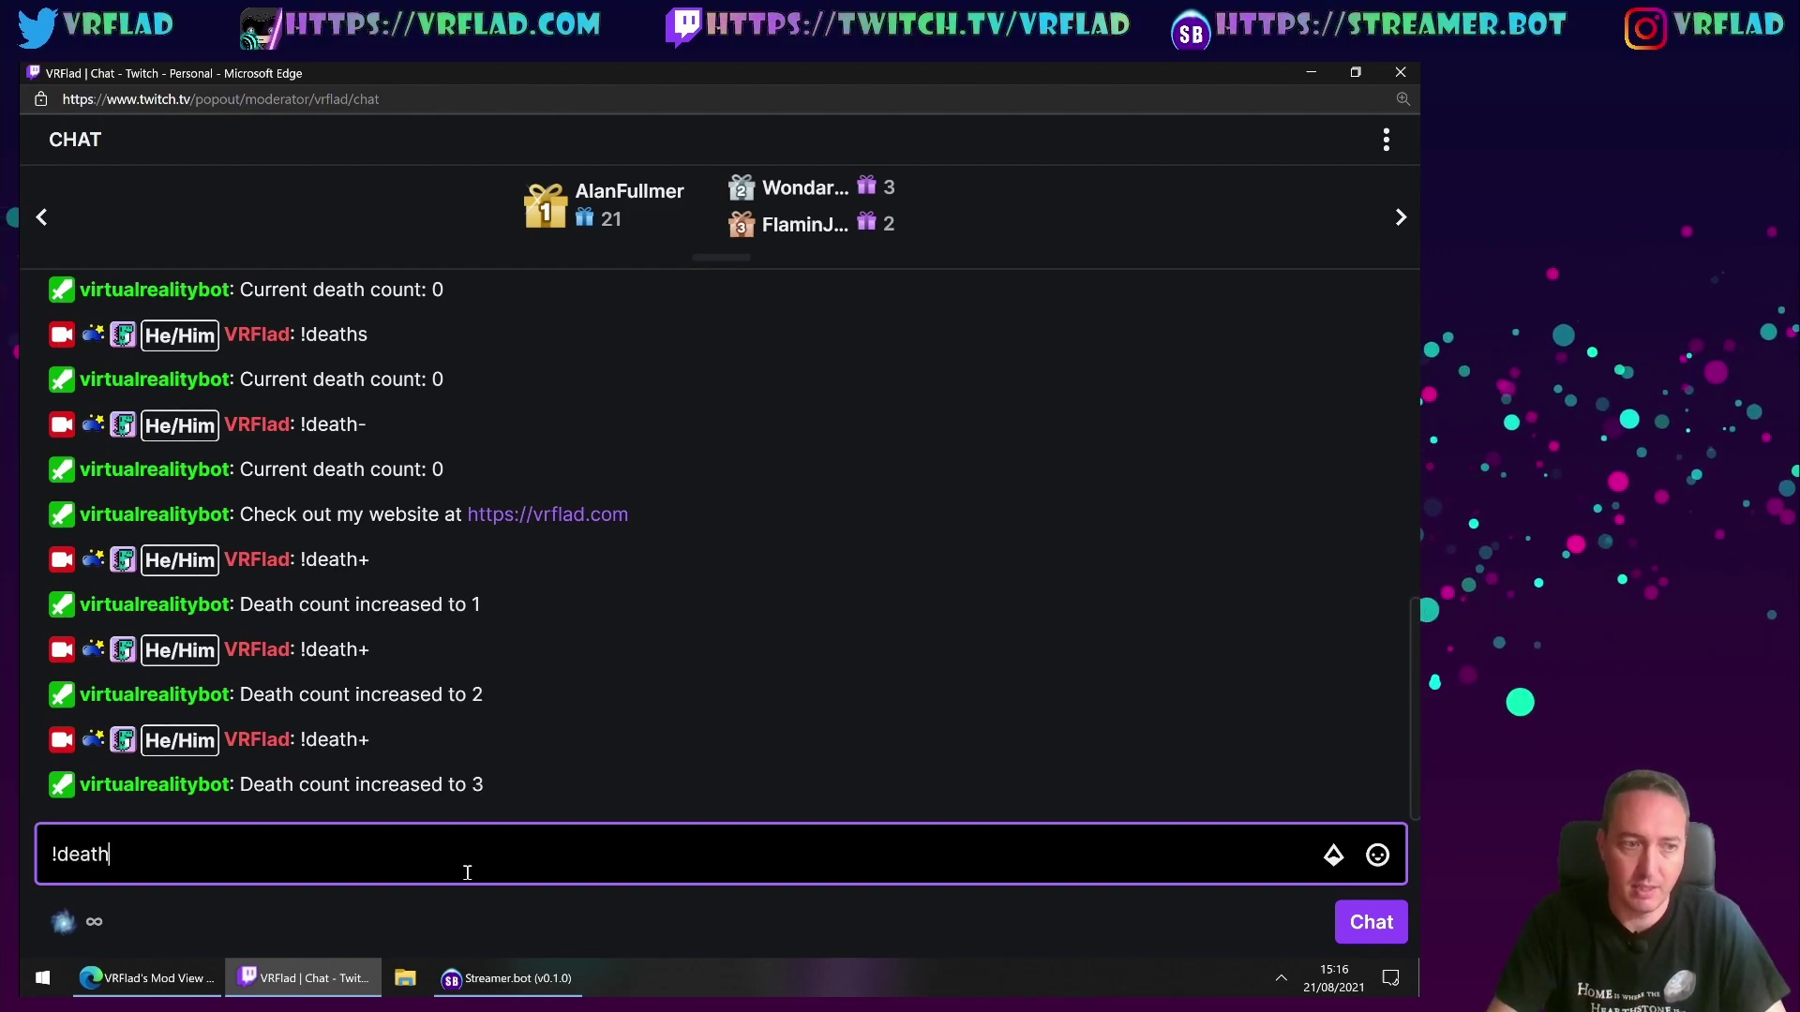
pyautogui.write('s')
pyautogui.press('Return')
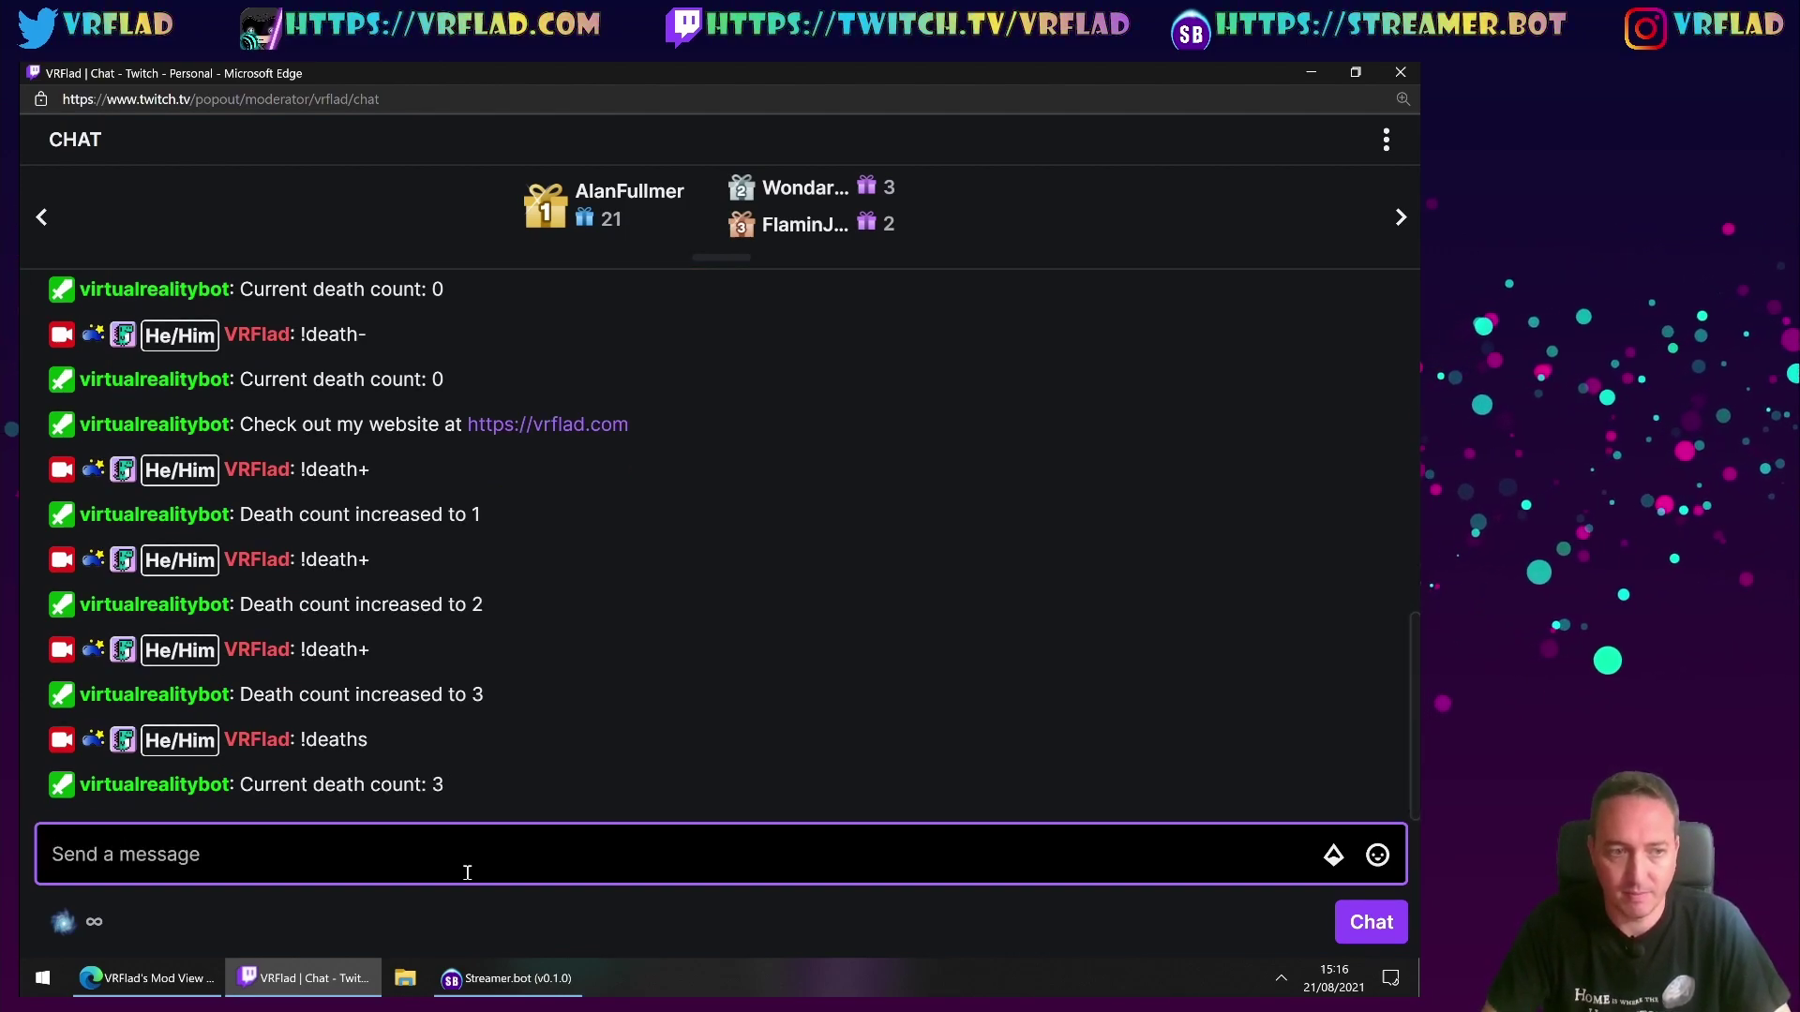
# - Send !death- twice in the chat and query the counter again with !deaths
pyautogui.press('Up')
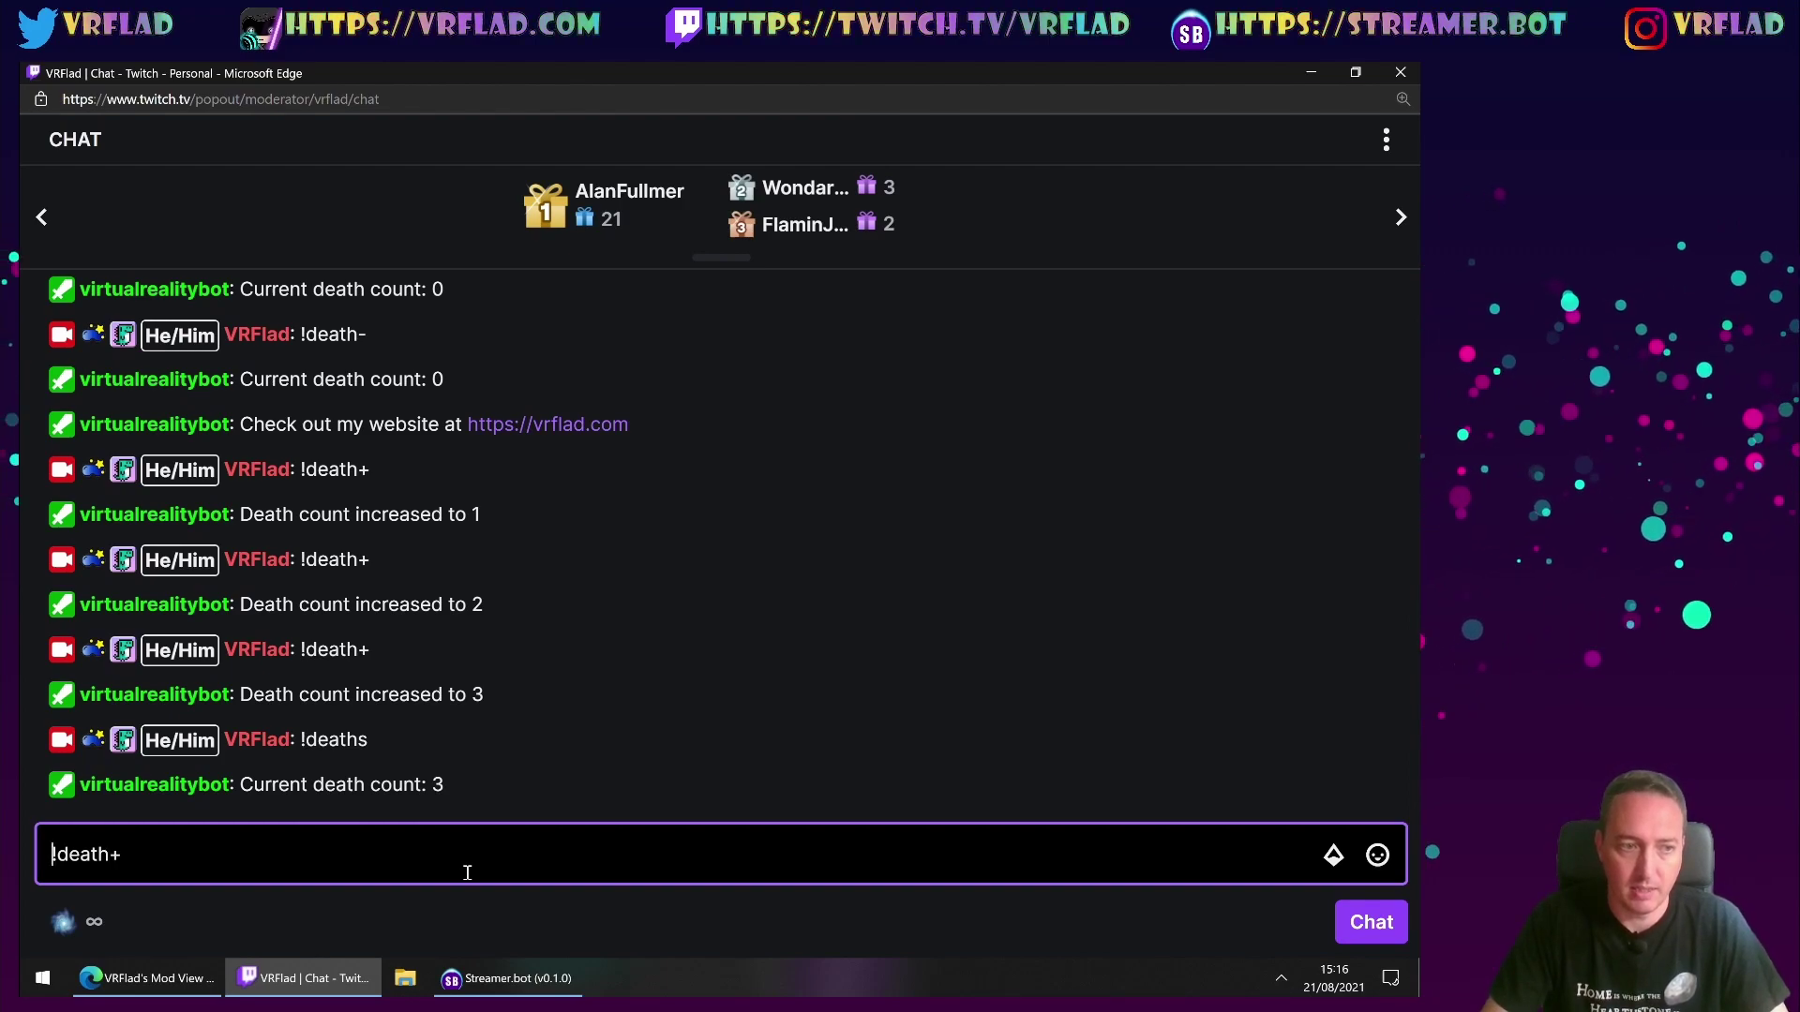
pyautogui.press('BackSpace')
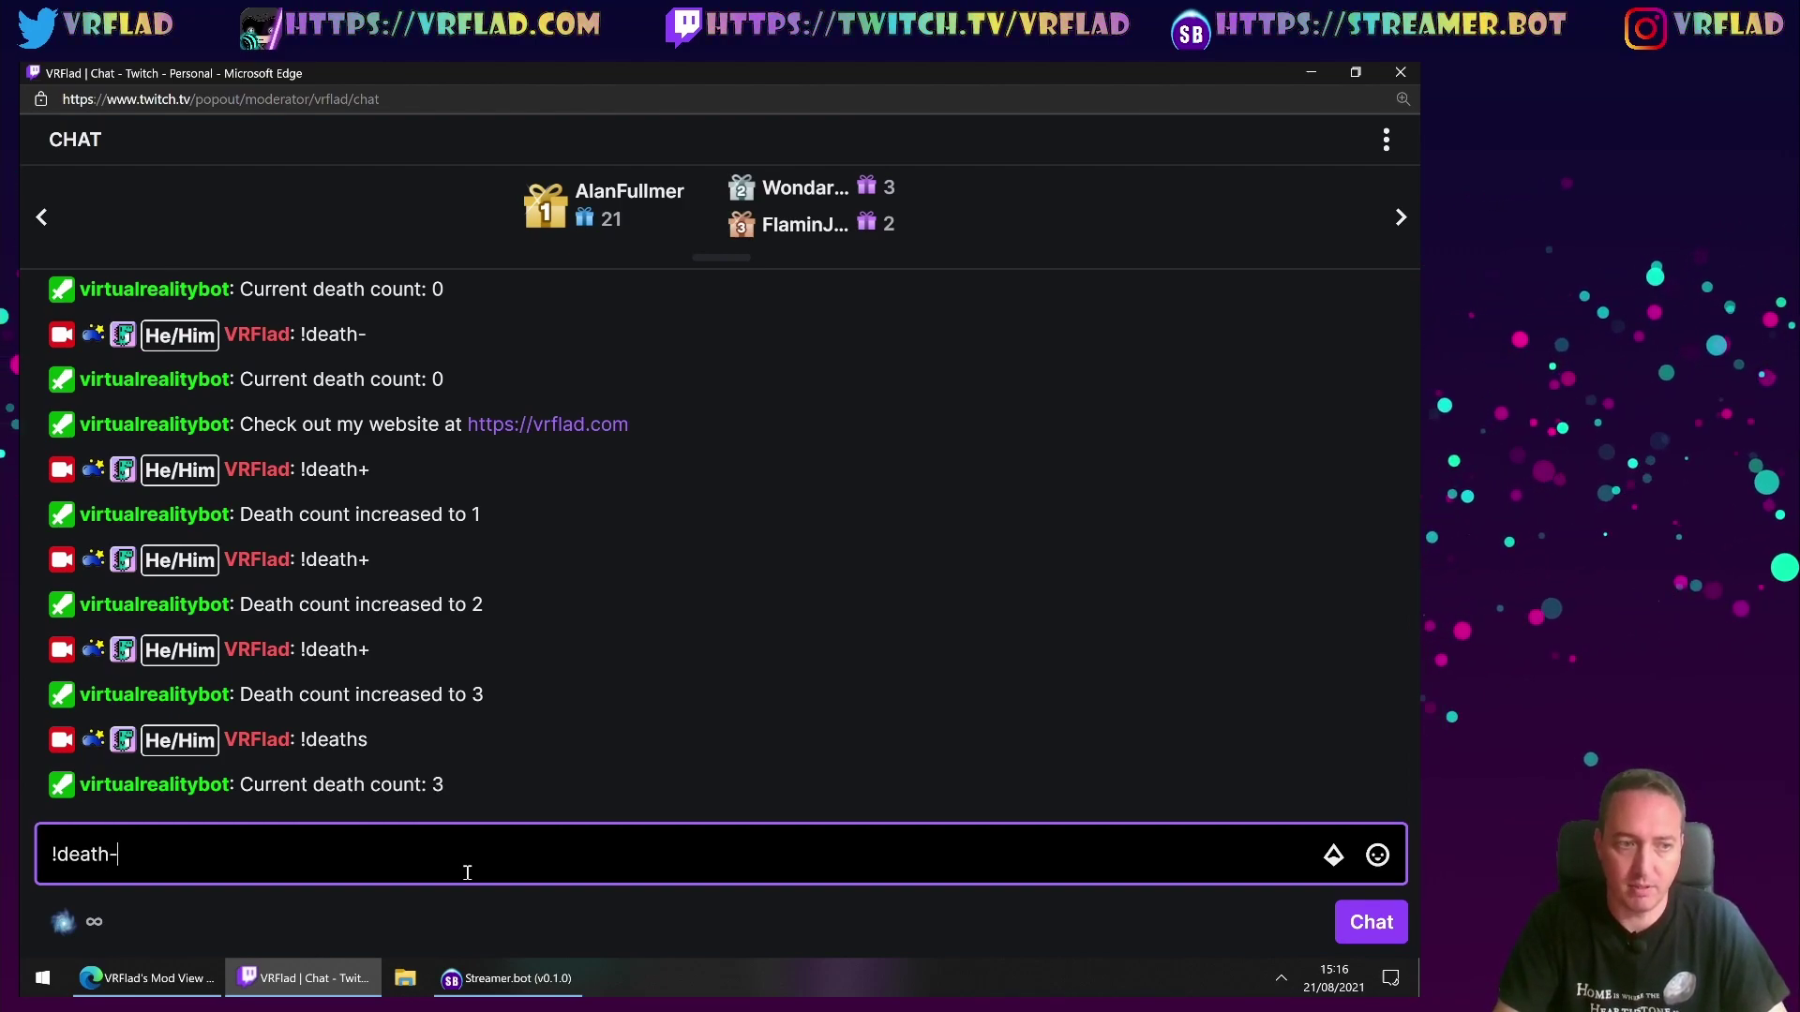
pyautogui.write('-')
pyautogui.press('Return')
pyautogui.press('Up')
pyautogui.press('Return')
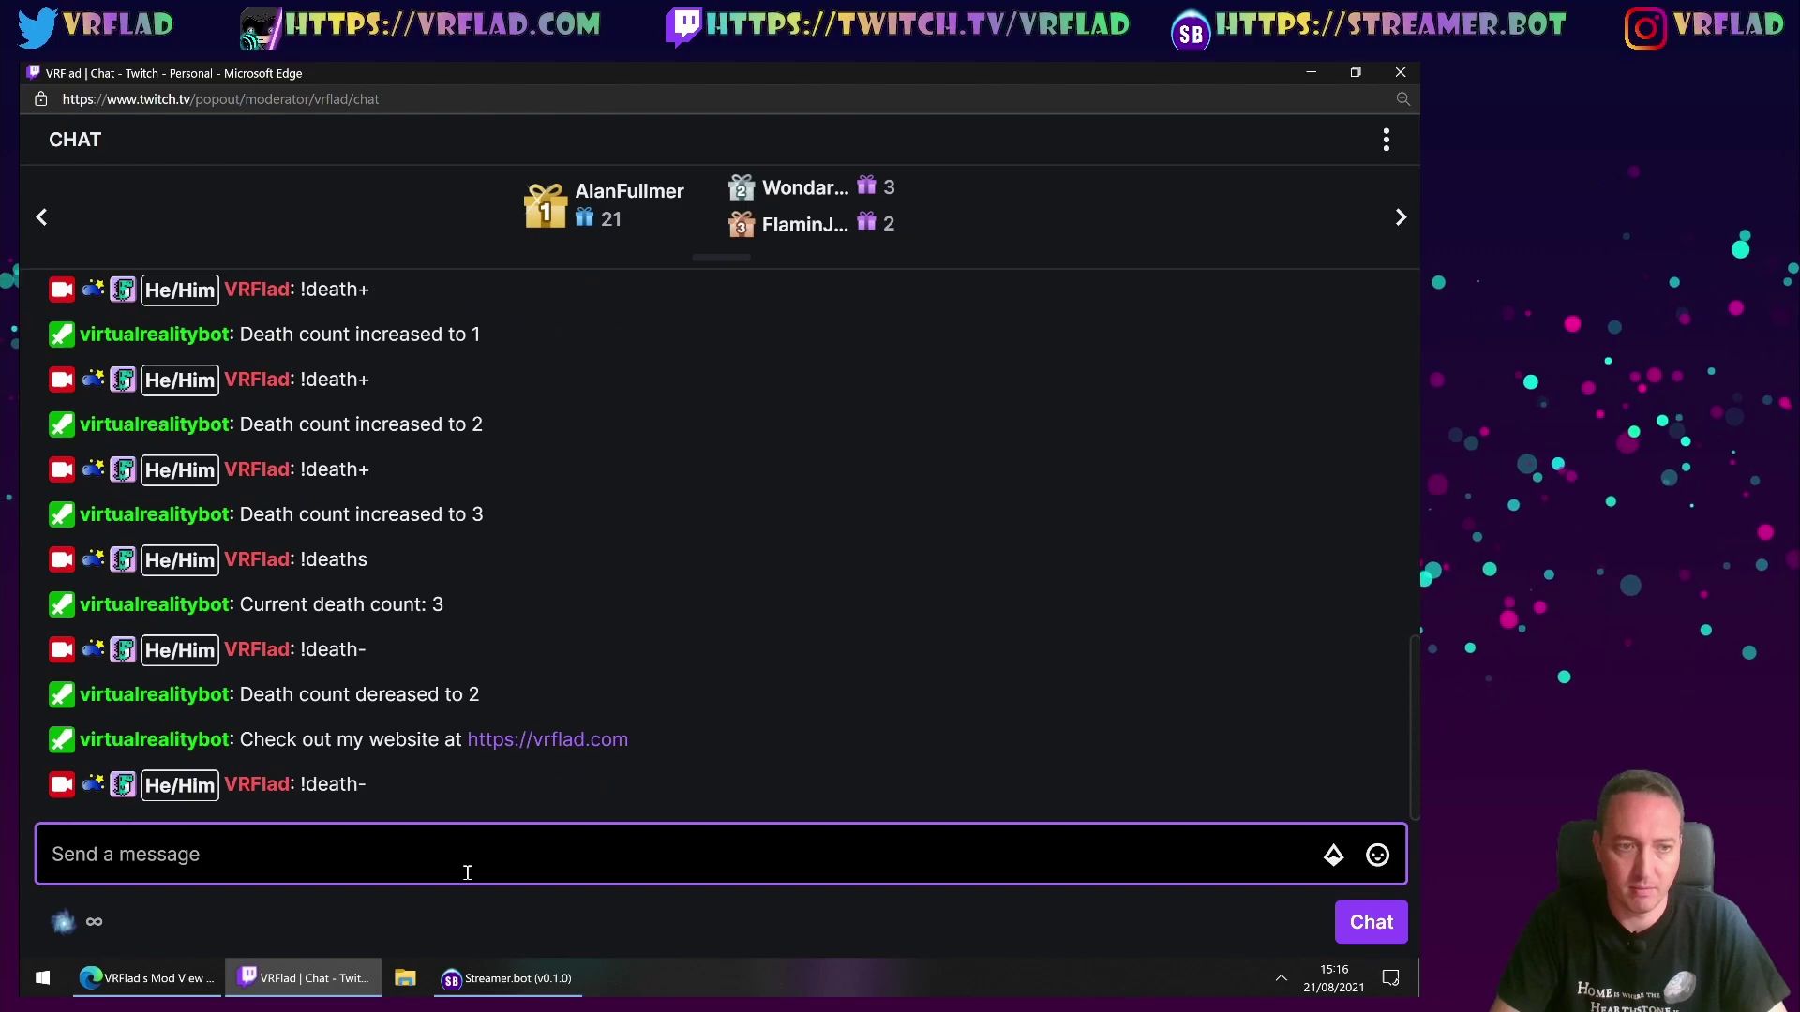
pyautogui.press('Up')
pyautogui.press('BackSpace')
pyautogui.write('s')
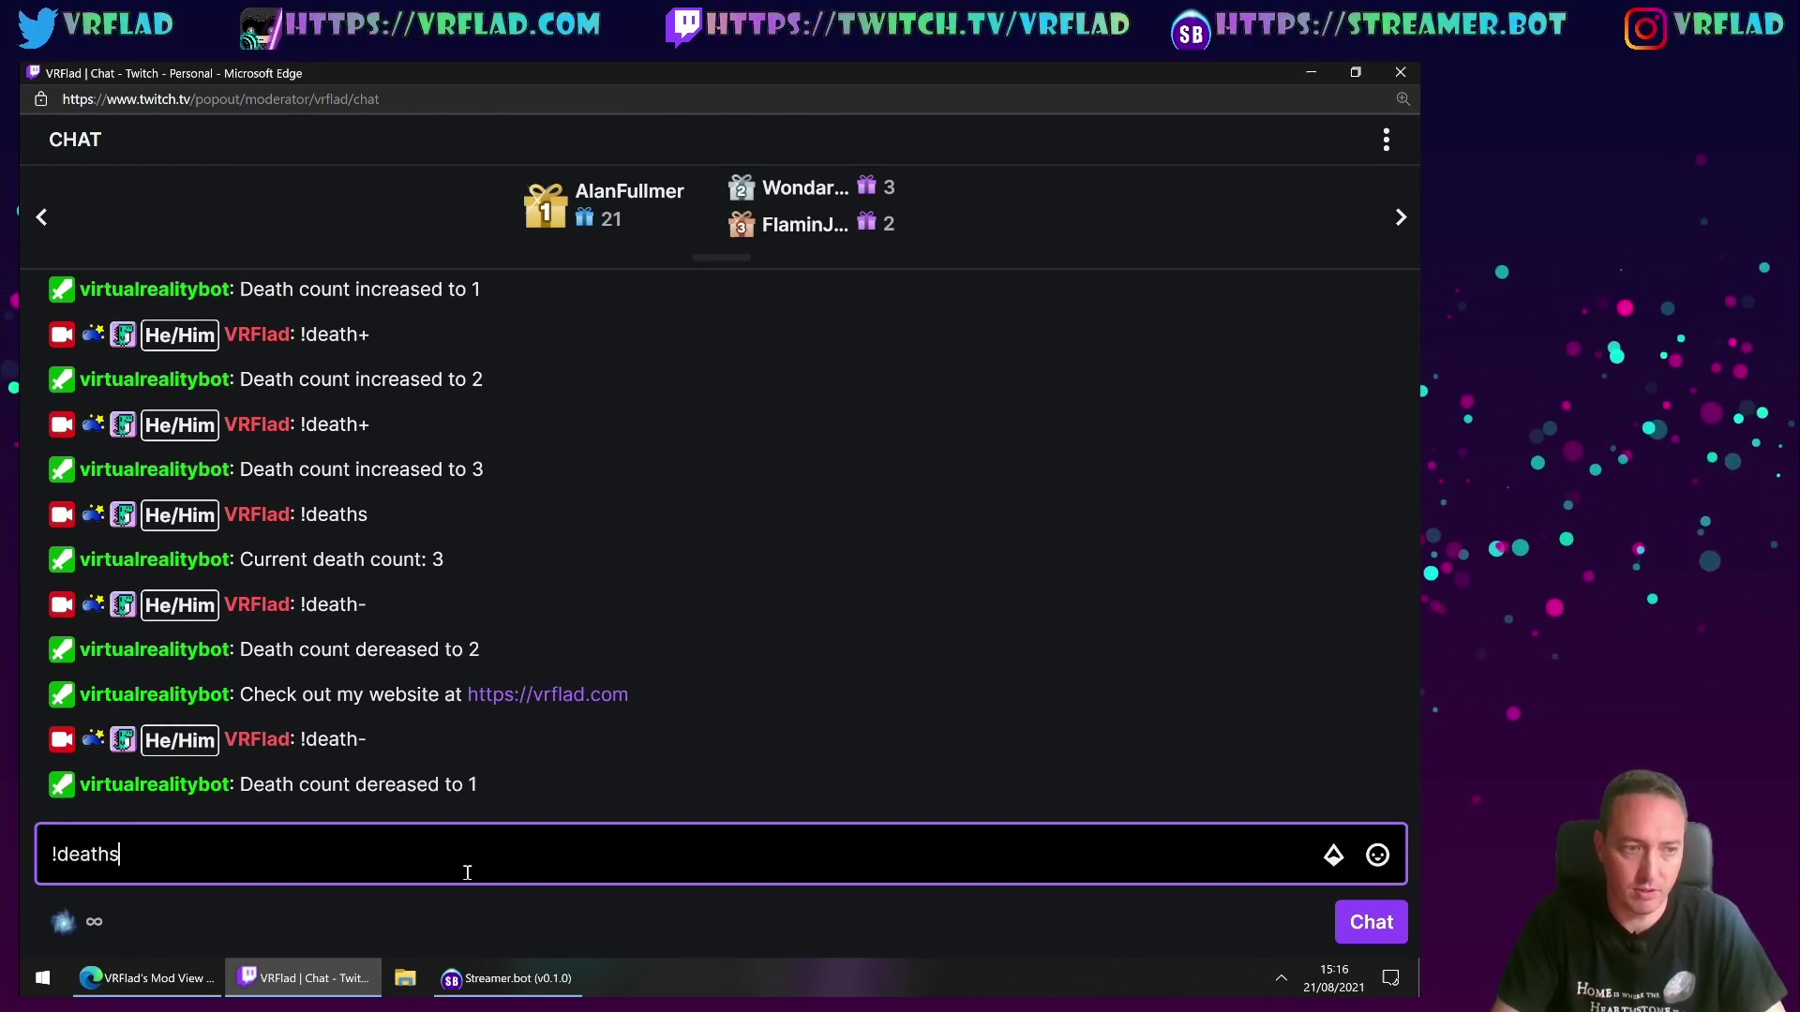
pyautogui.press('Return')
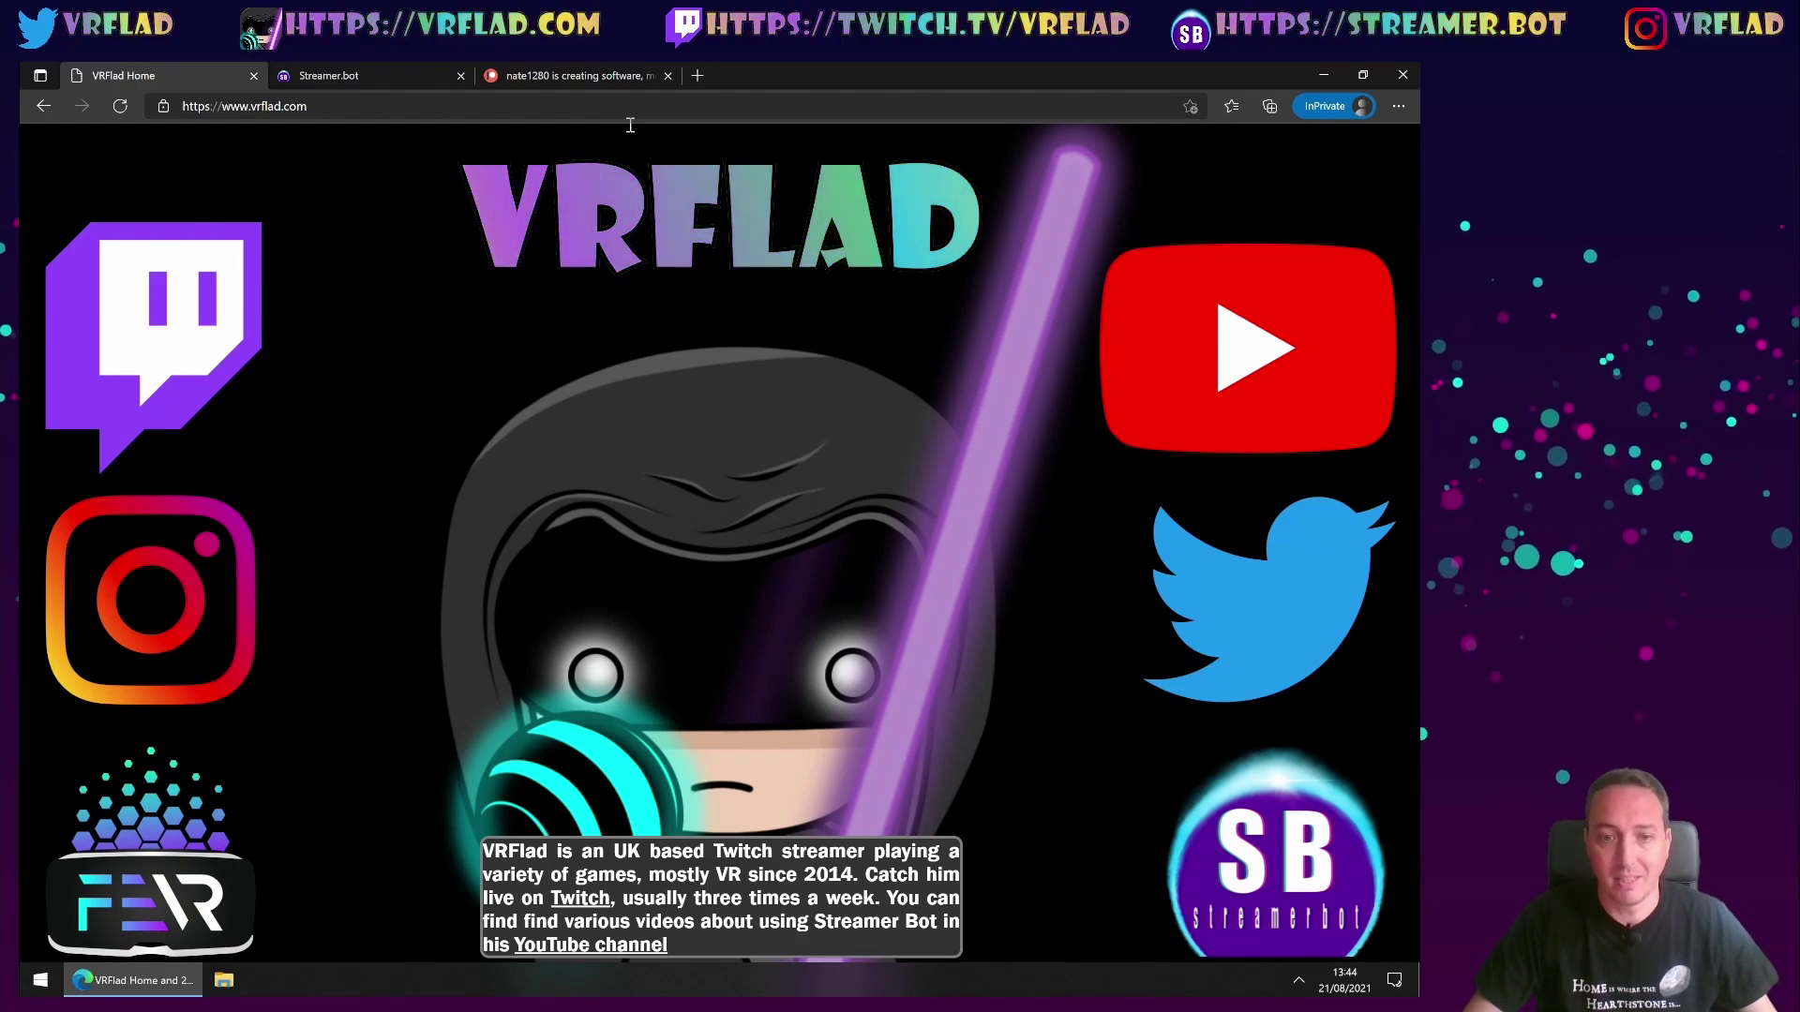
# - Show the Streamer.bot developer's Patreon page in the browser
pyautogui.hotkey('ctrl', '3')
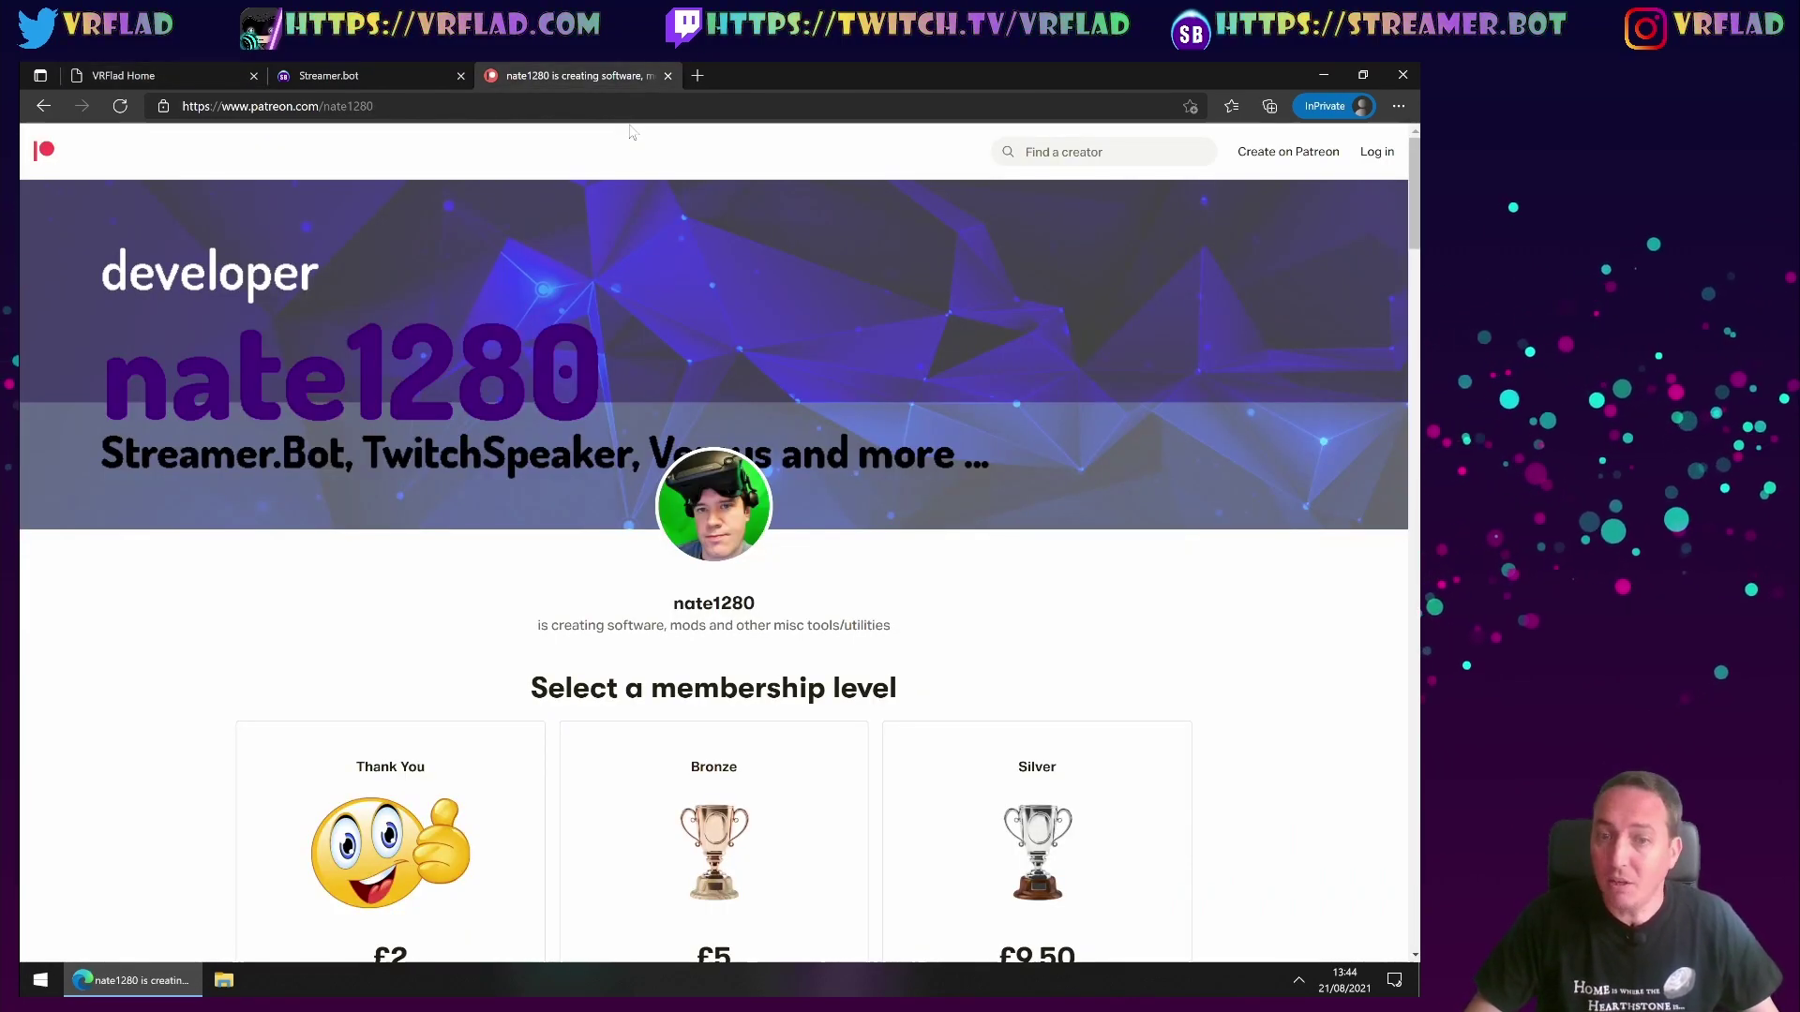